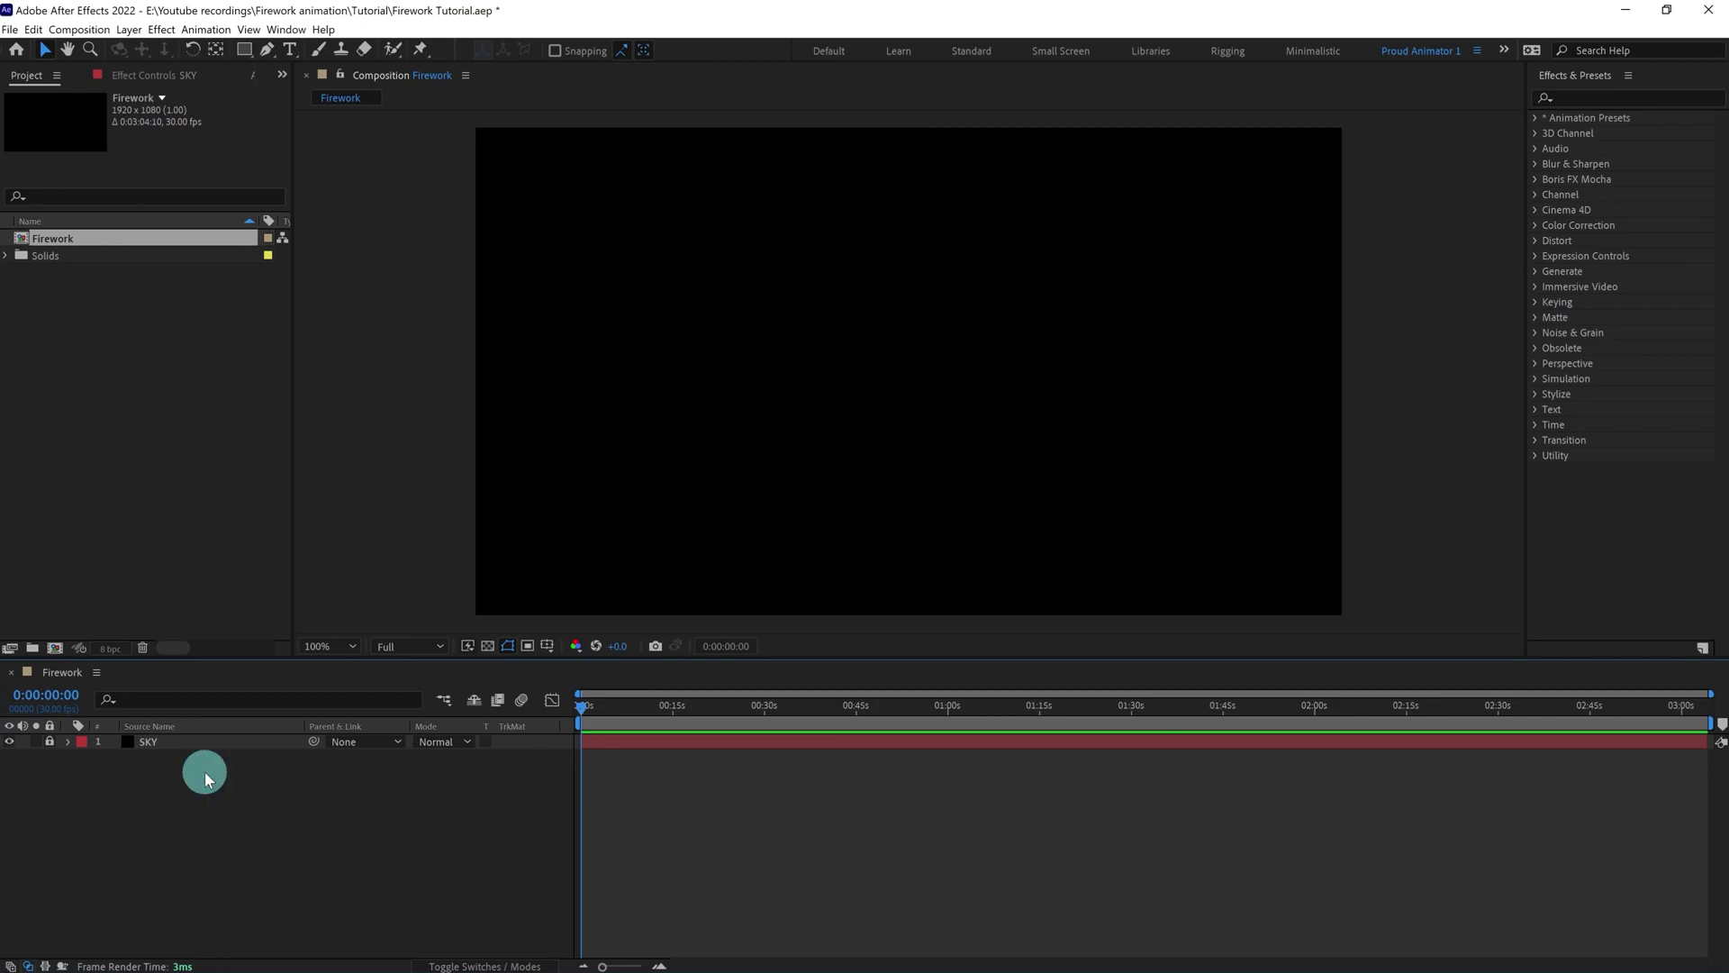
Step: Create a solid named Trail BG with its 16:9 aspect ratio locked, sized 2074 × 1167 px
mouse_move(236, 782)
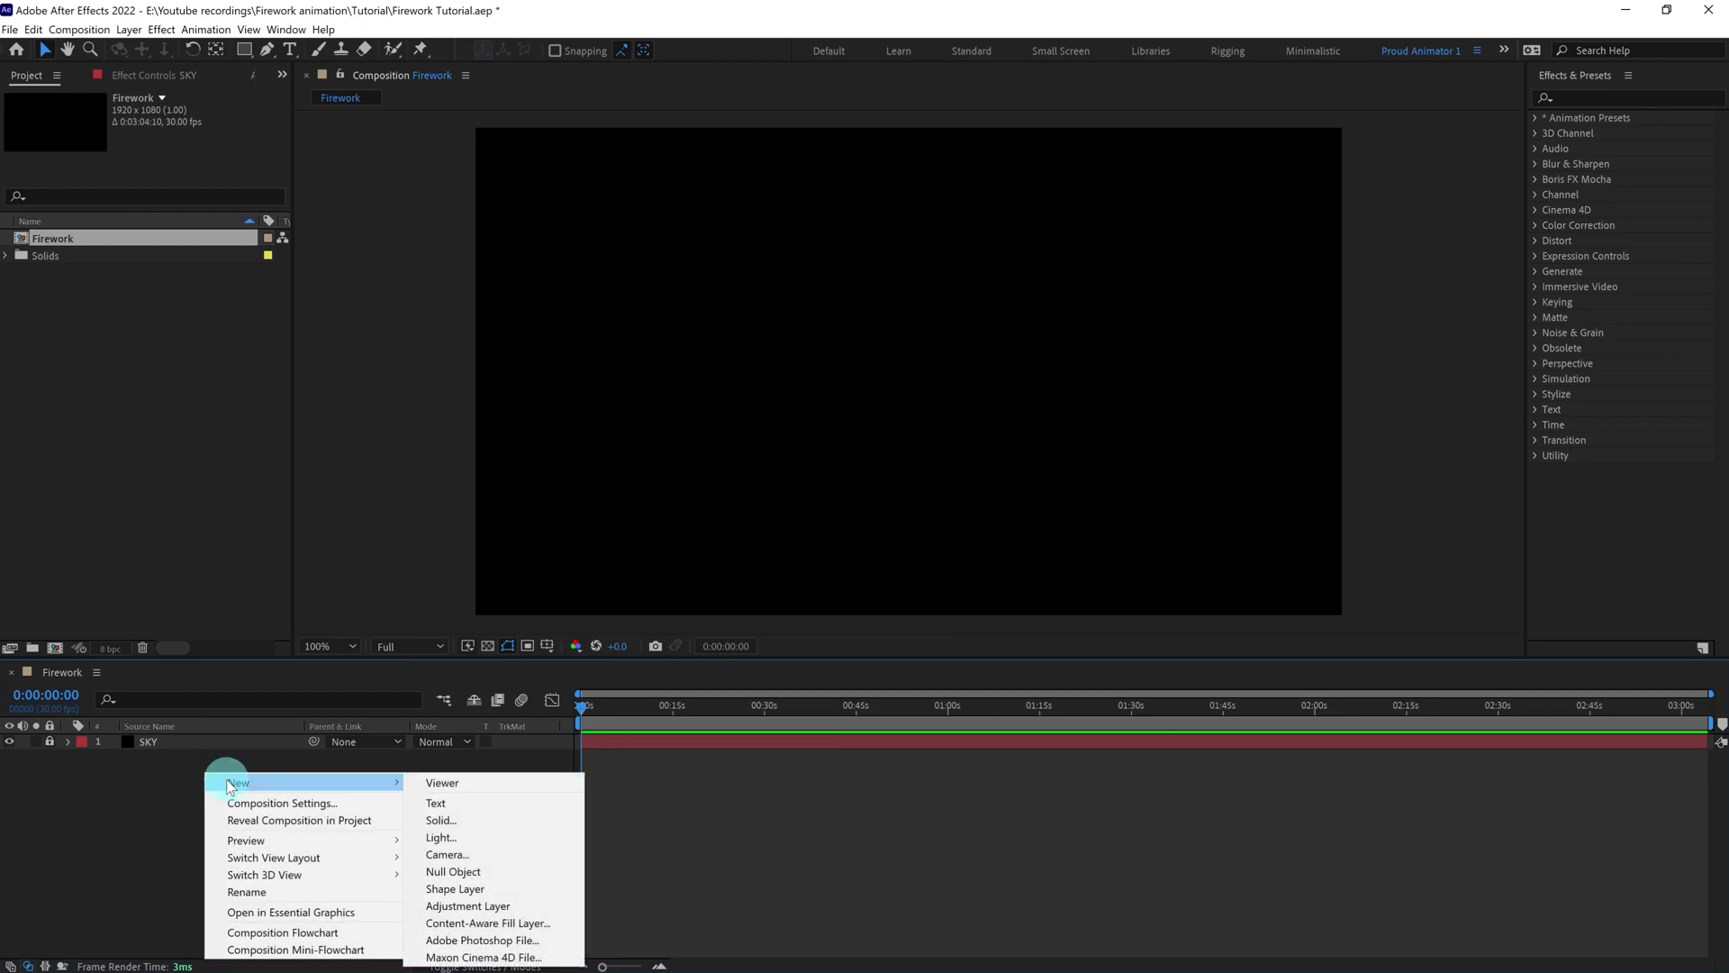
left_click(463, 819)
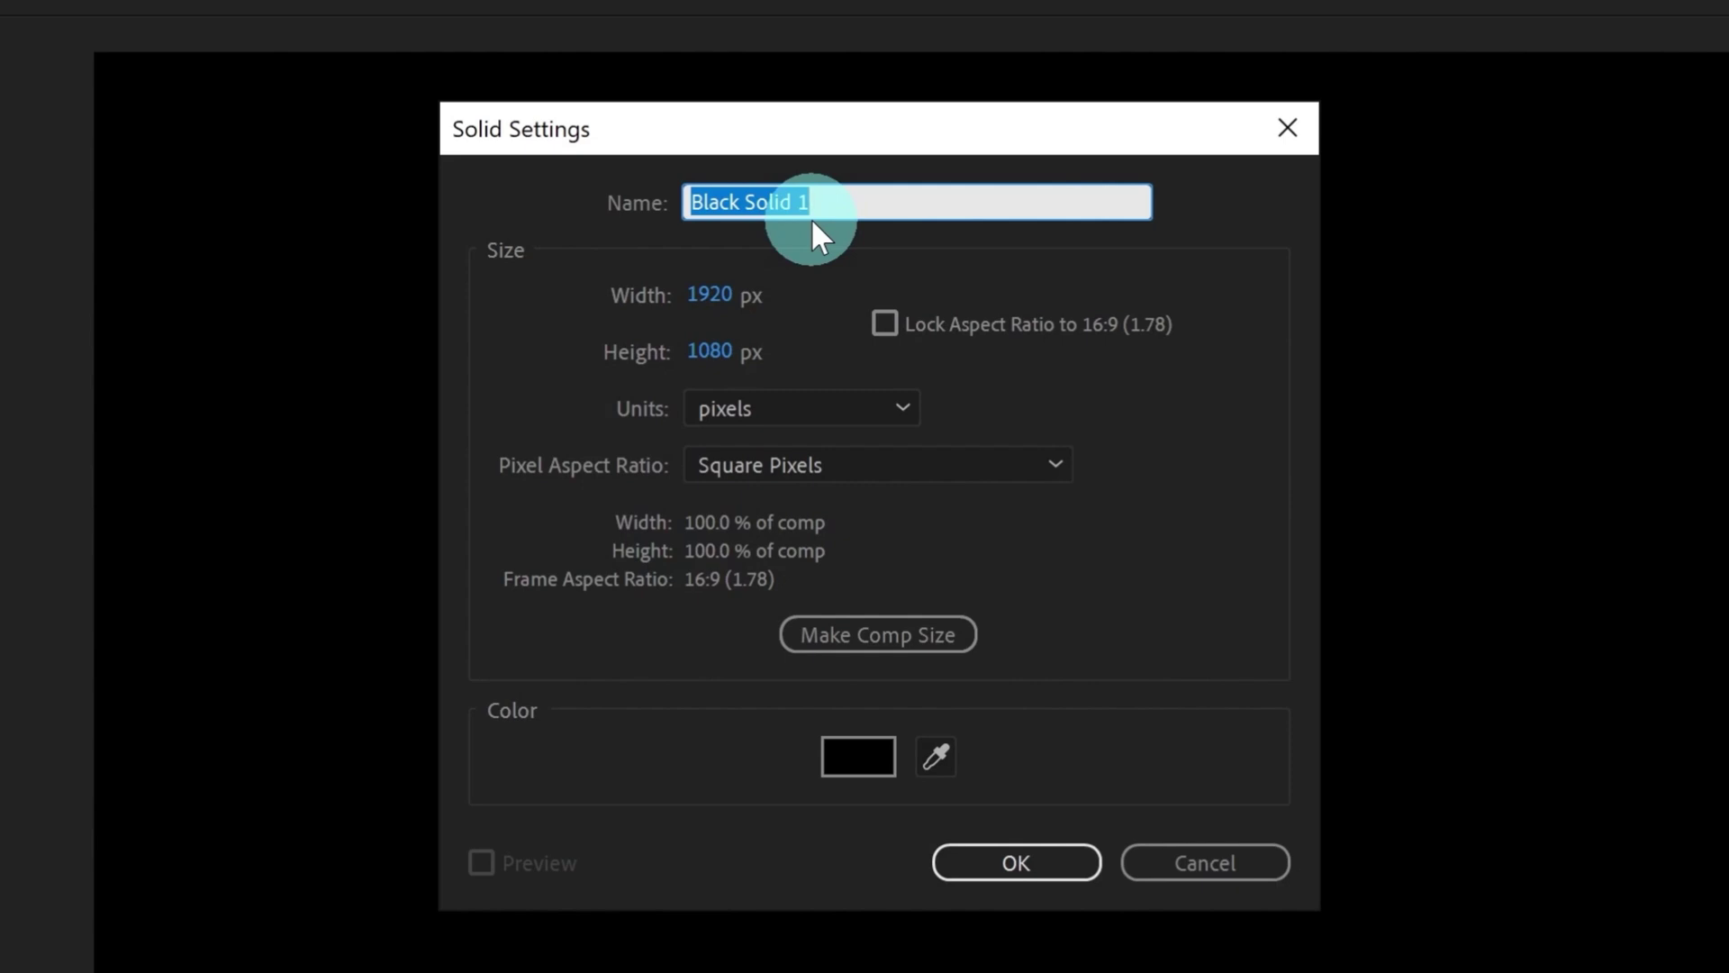
type("Trail BG")
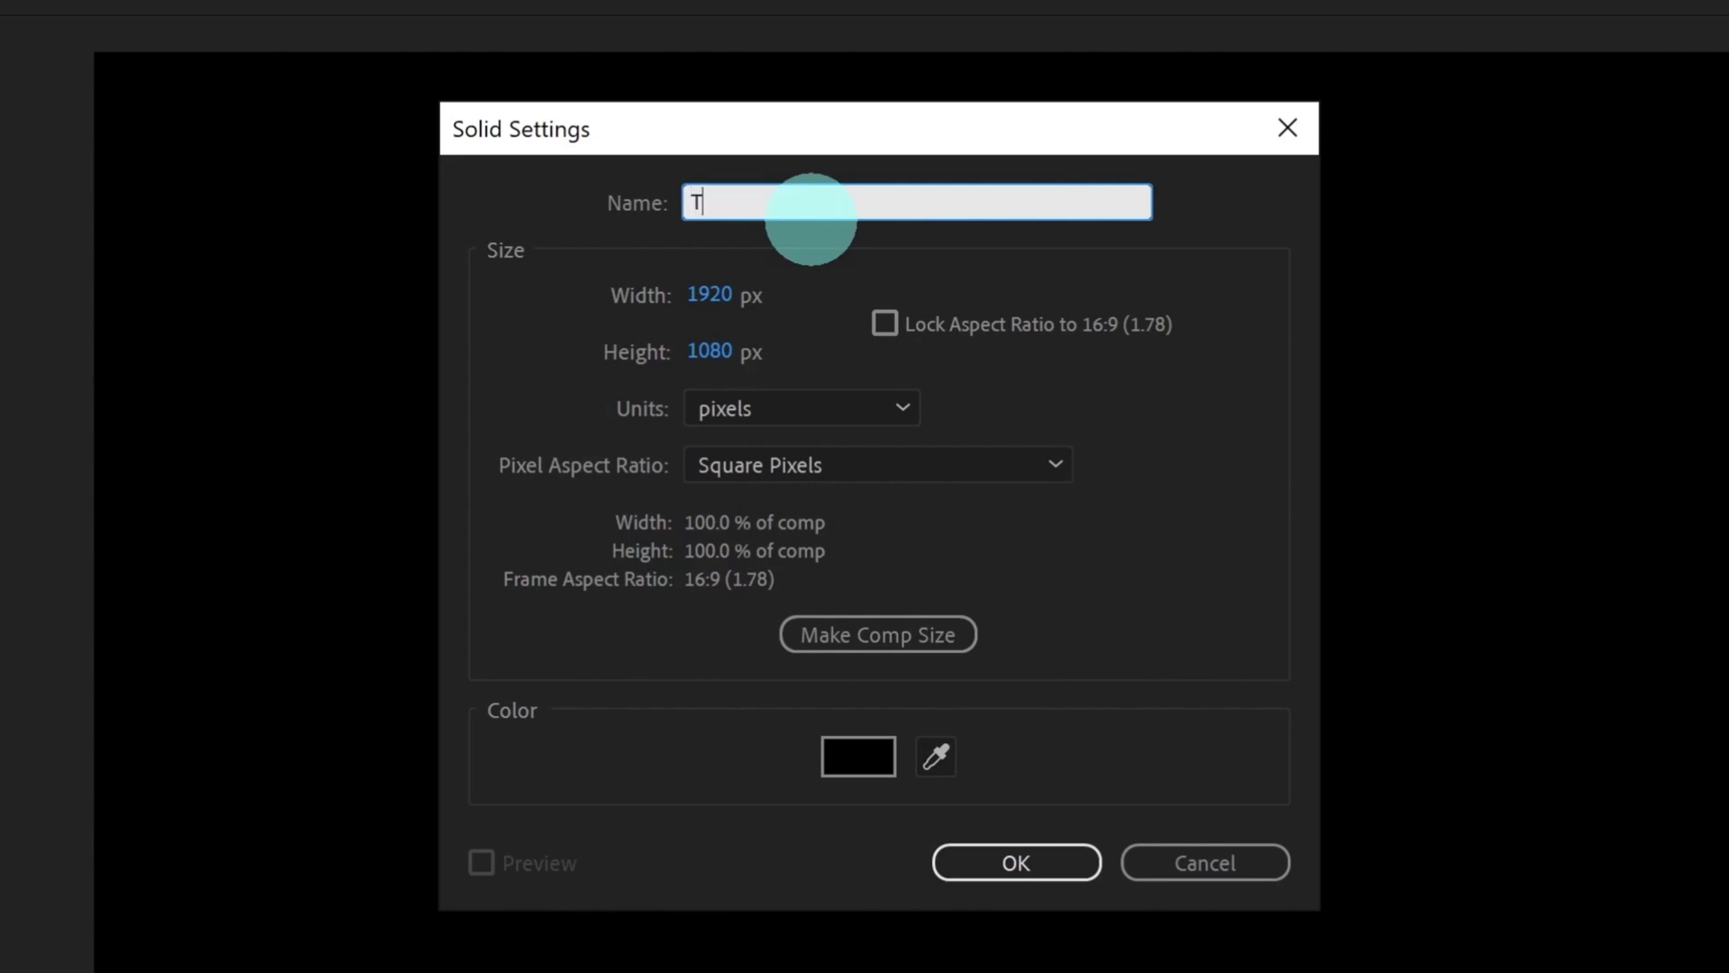
left_click(885, 324)
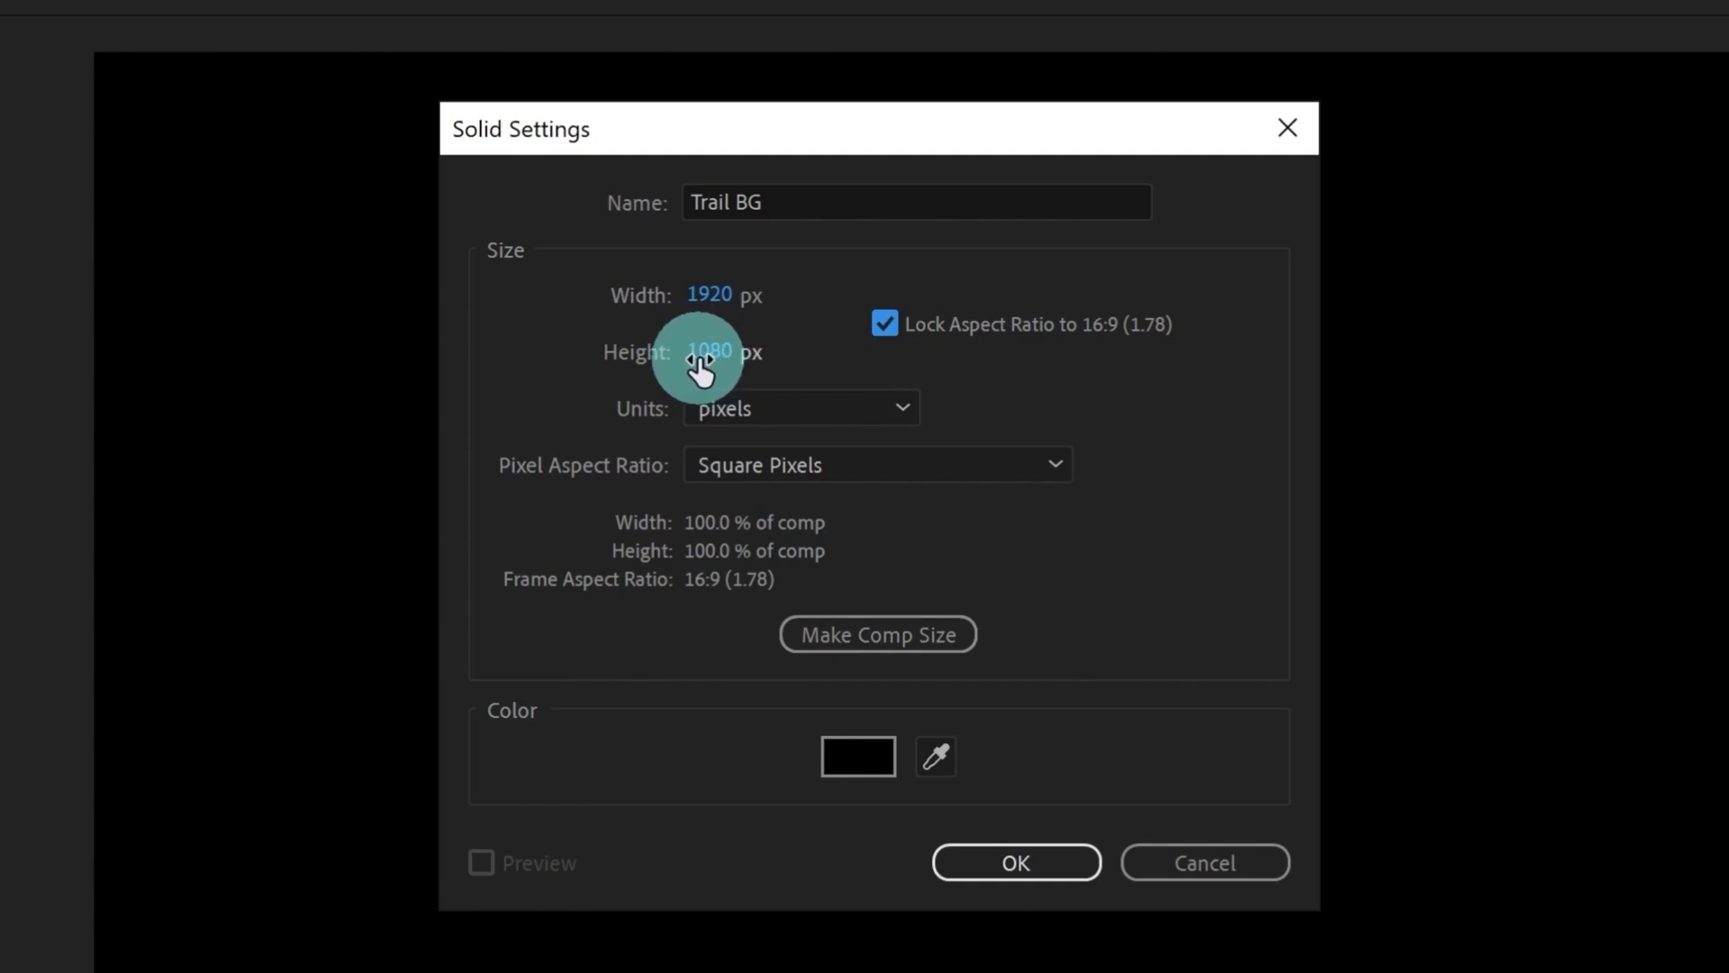
left_click_drag(712, 297, 1004, 293)
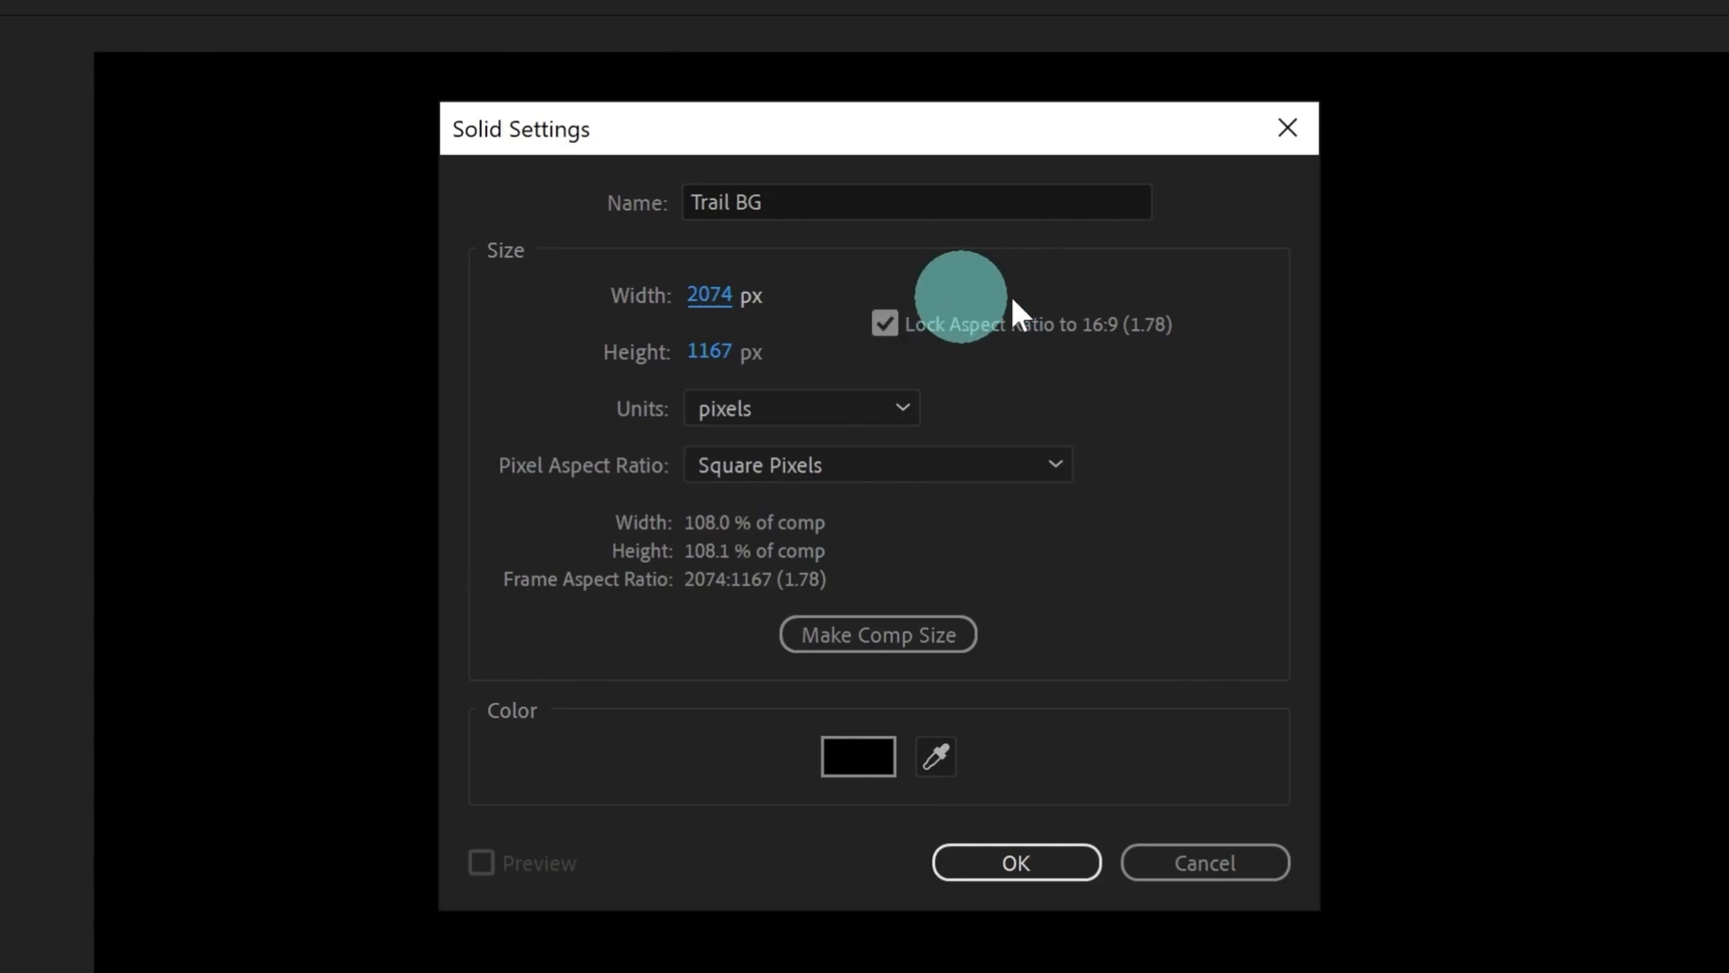
left_click(992, 867)
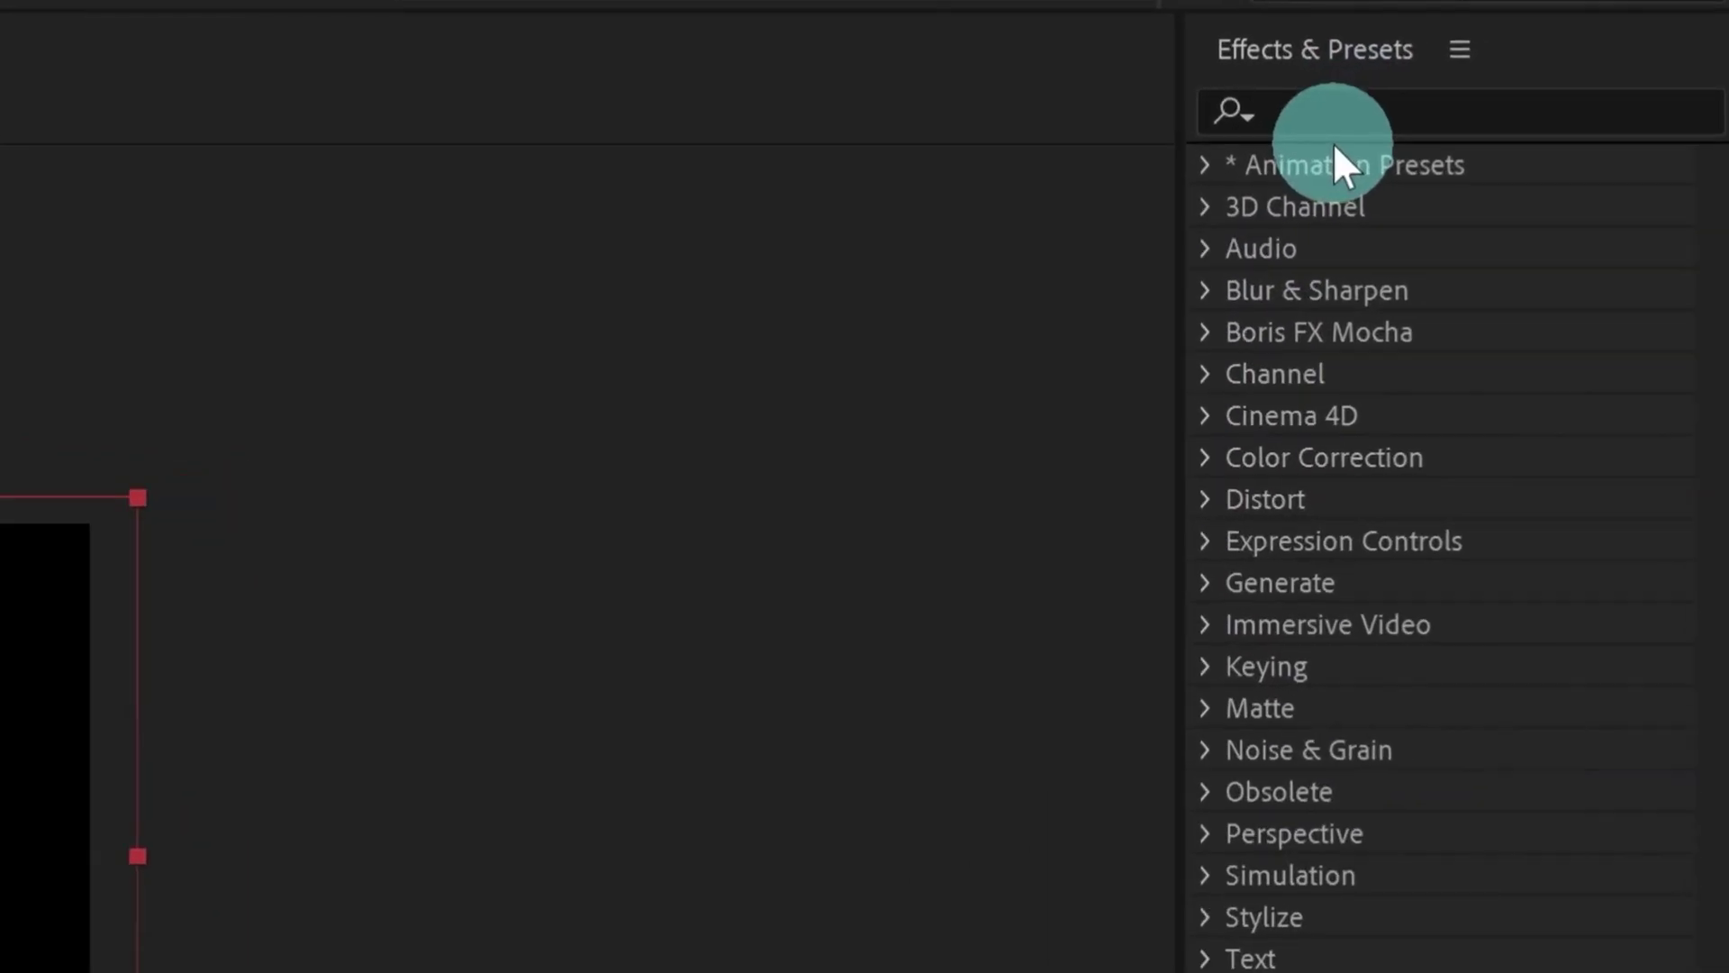
Step: Find the Particle Playground effect and apply it to the Trail BG layer
left_click(1582, 97)
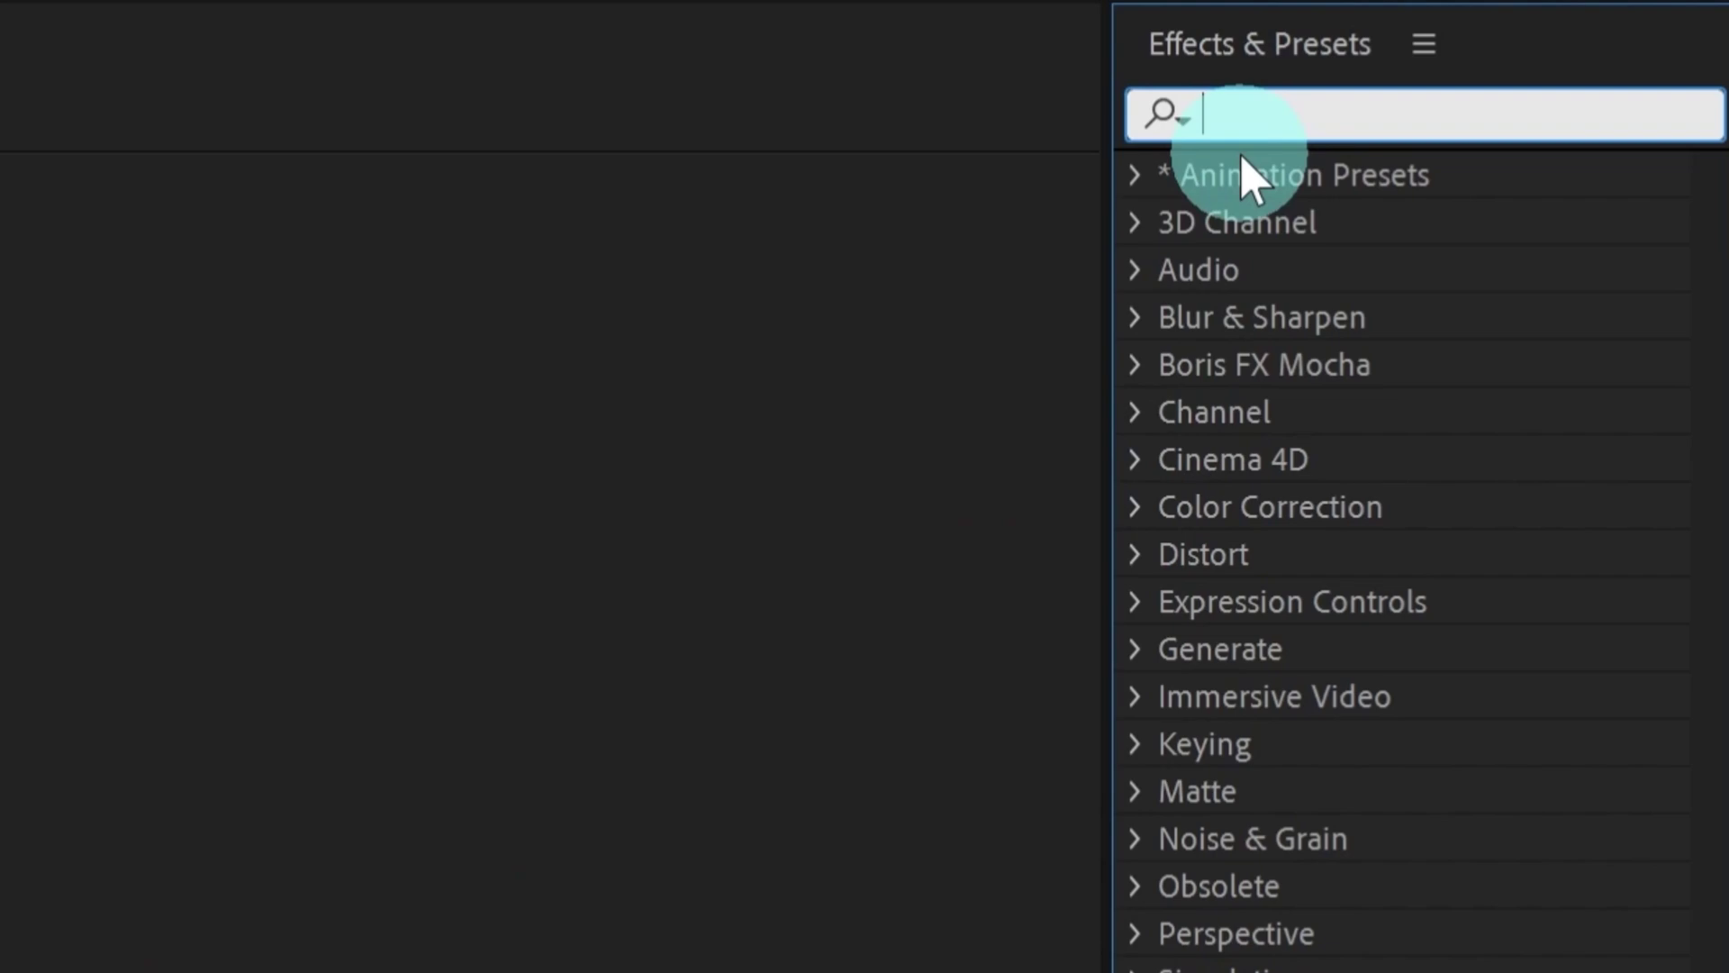
type("parti")
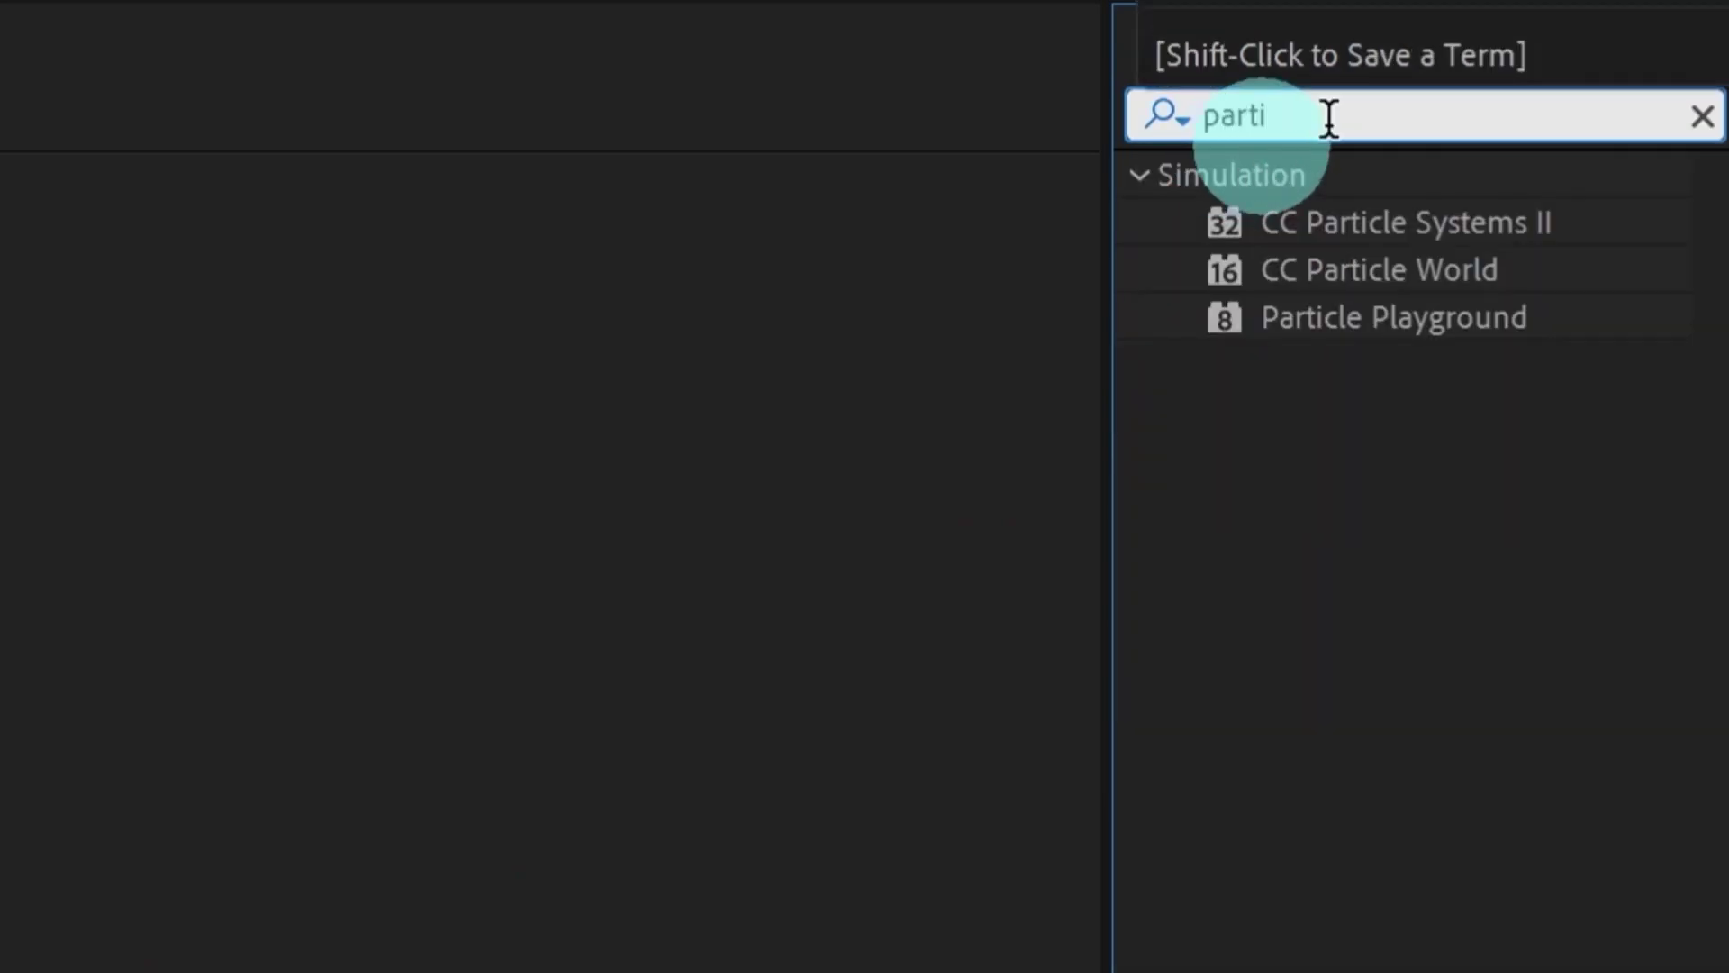
double_click(1366, 317)
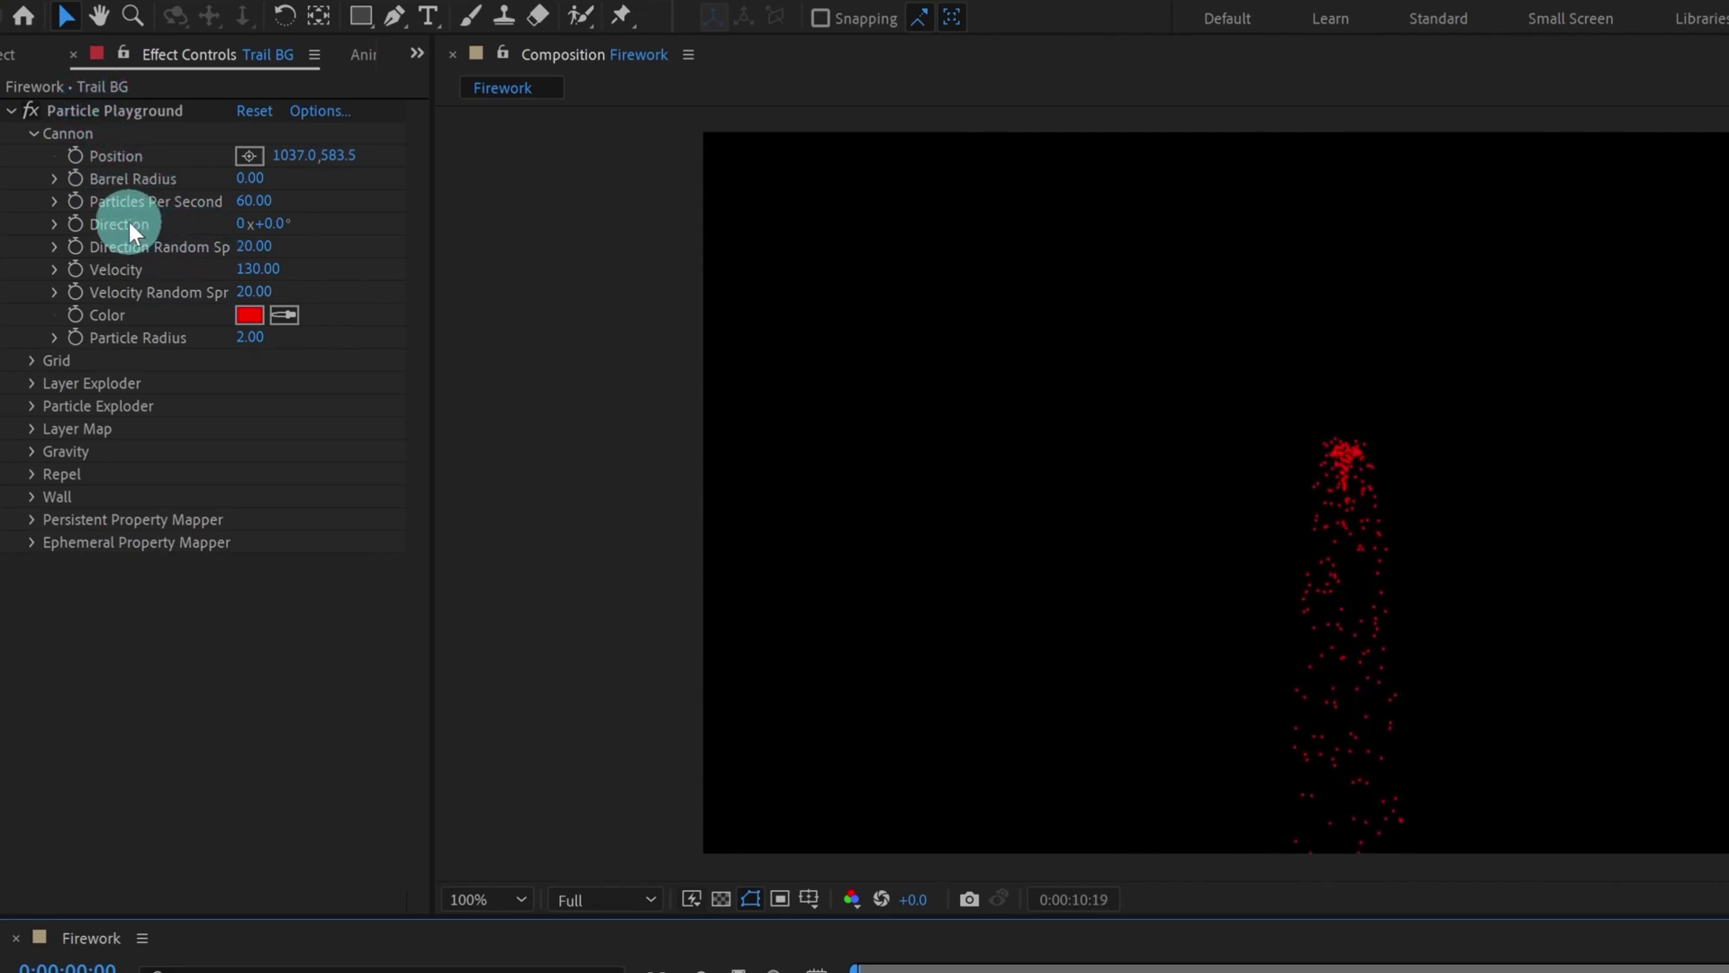
Step: Set the Particle Playground cannon's direction to -180° and preview the particle stream
left_click(275, 226)
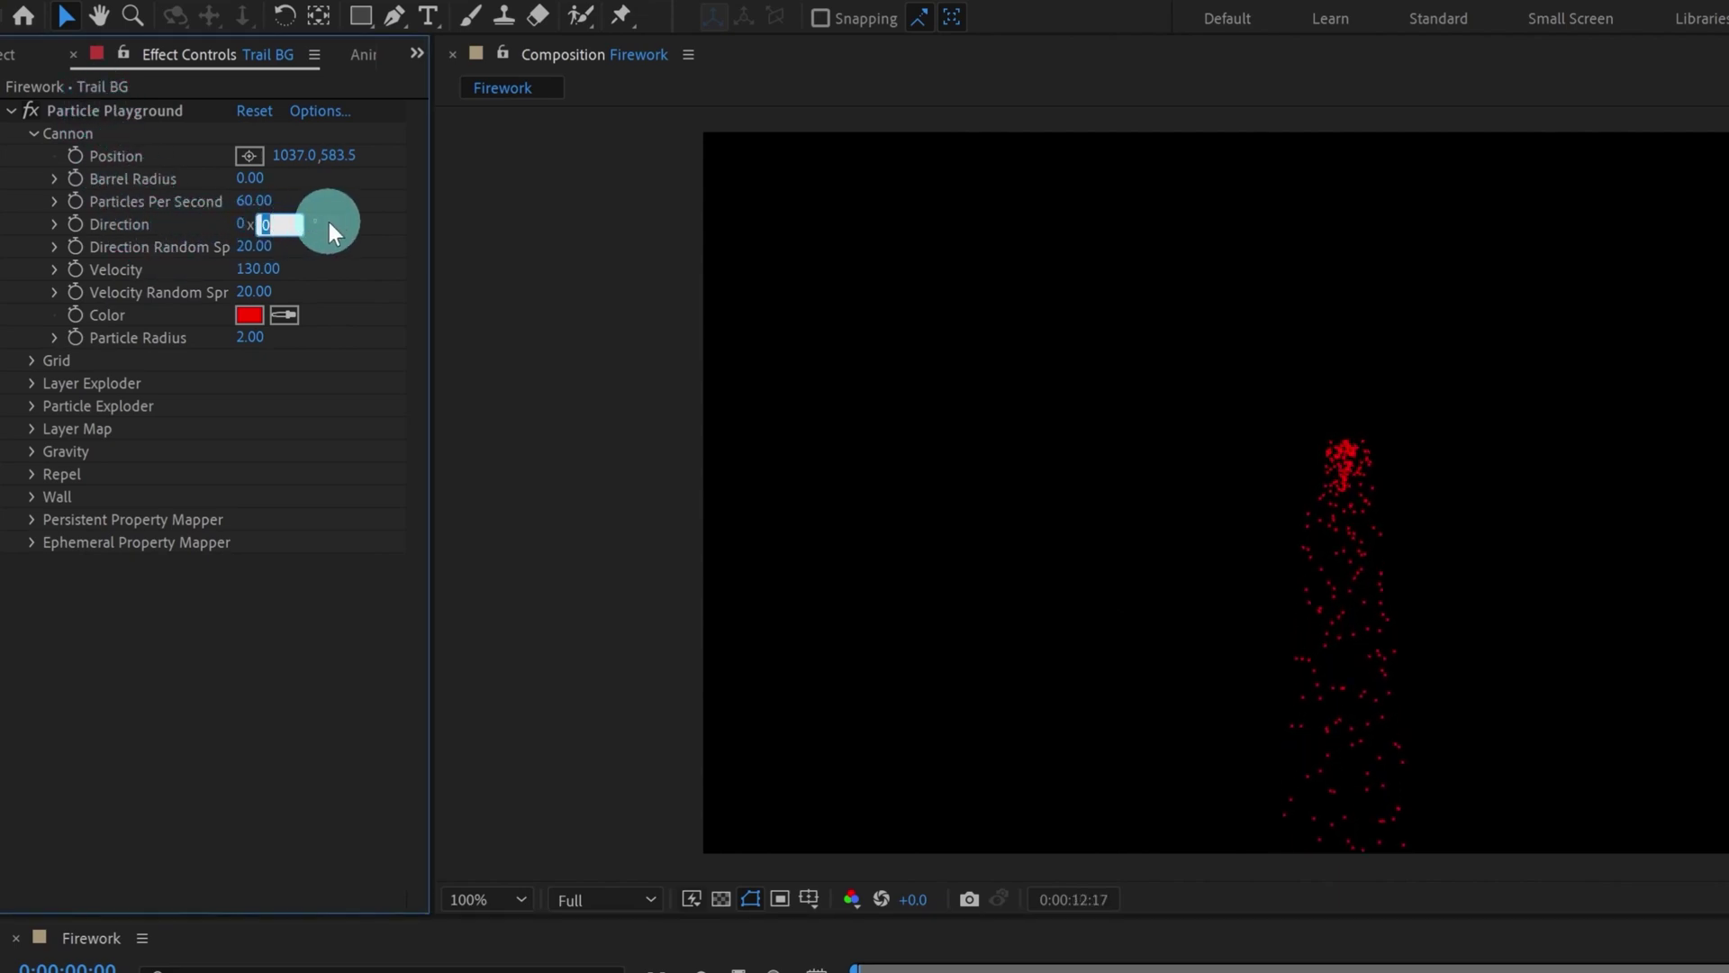
type("-")
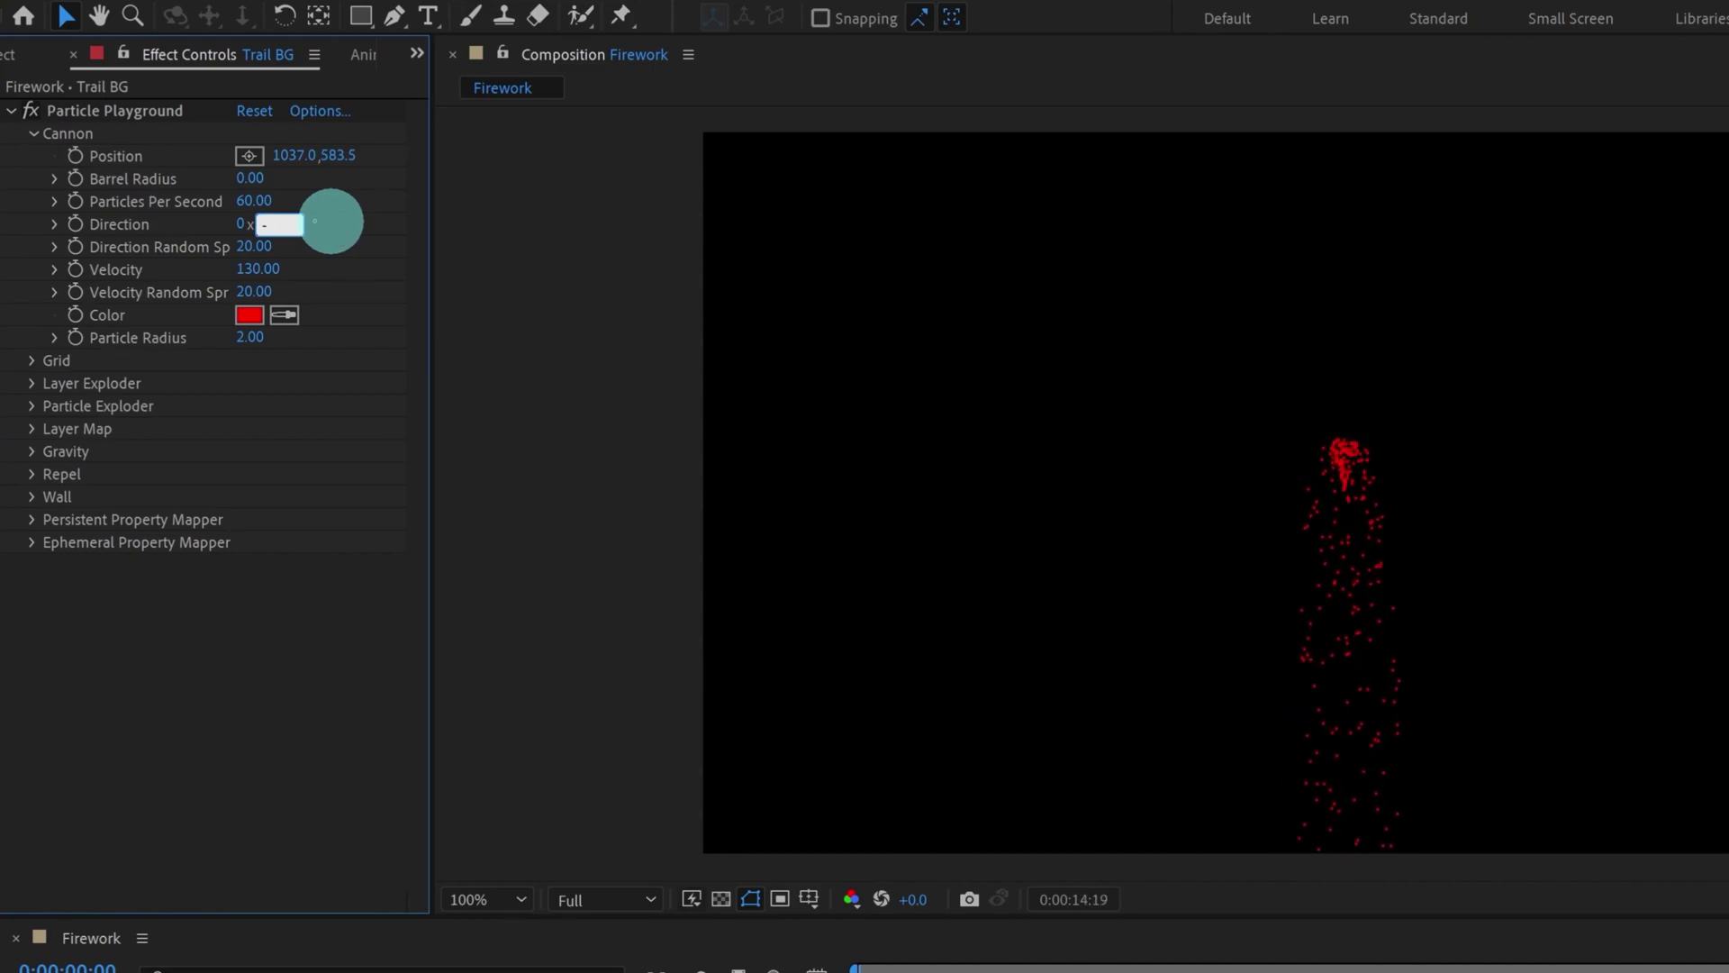
type("180")
key("Return")
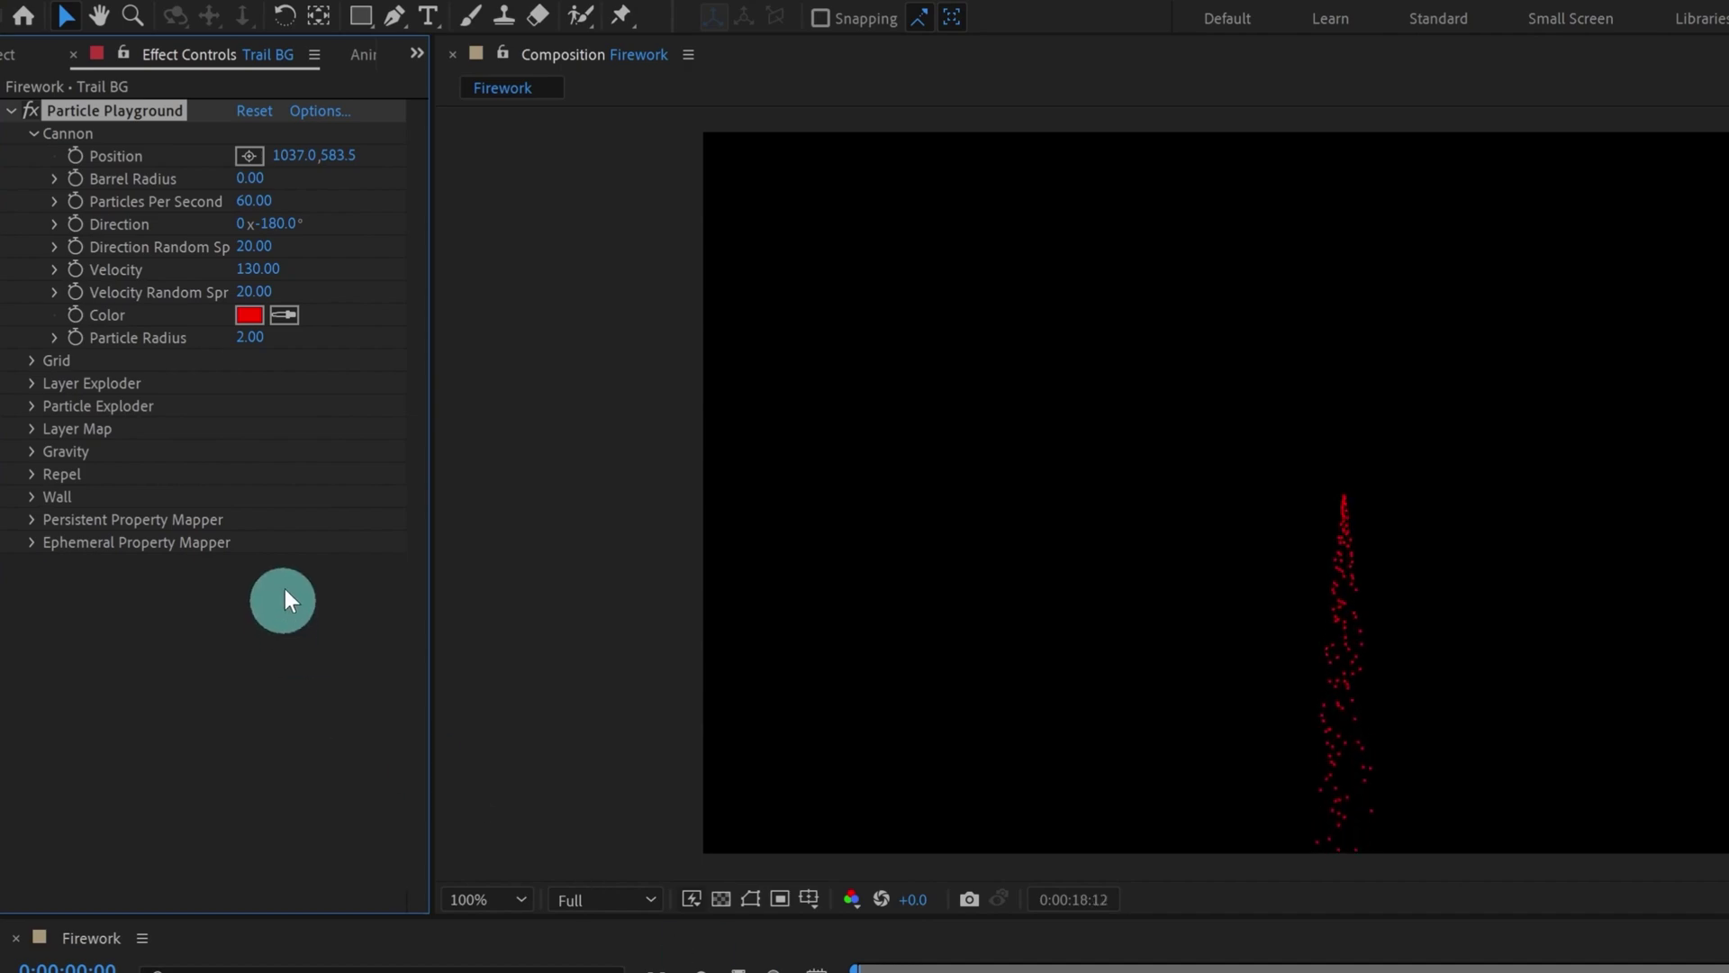
key("space")
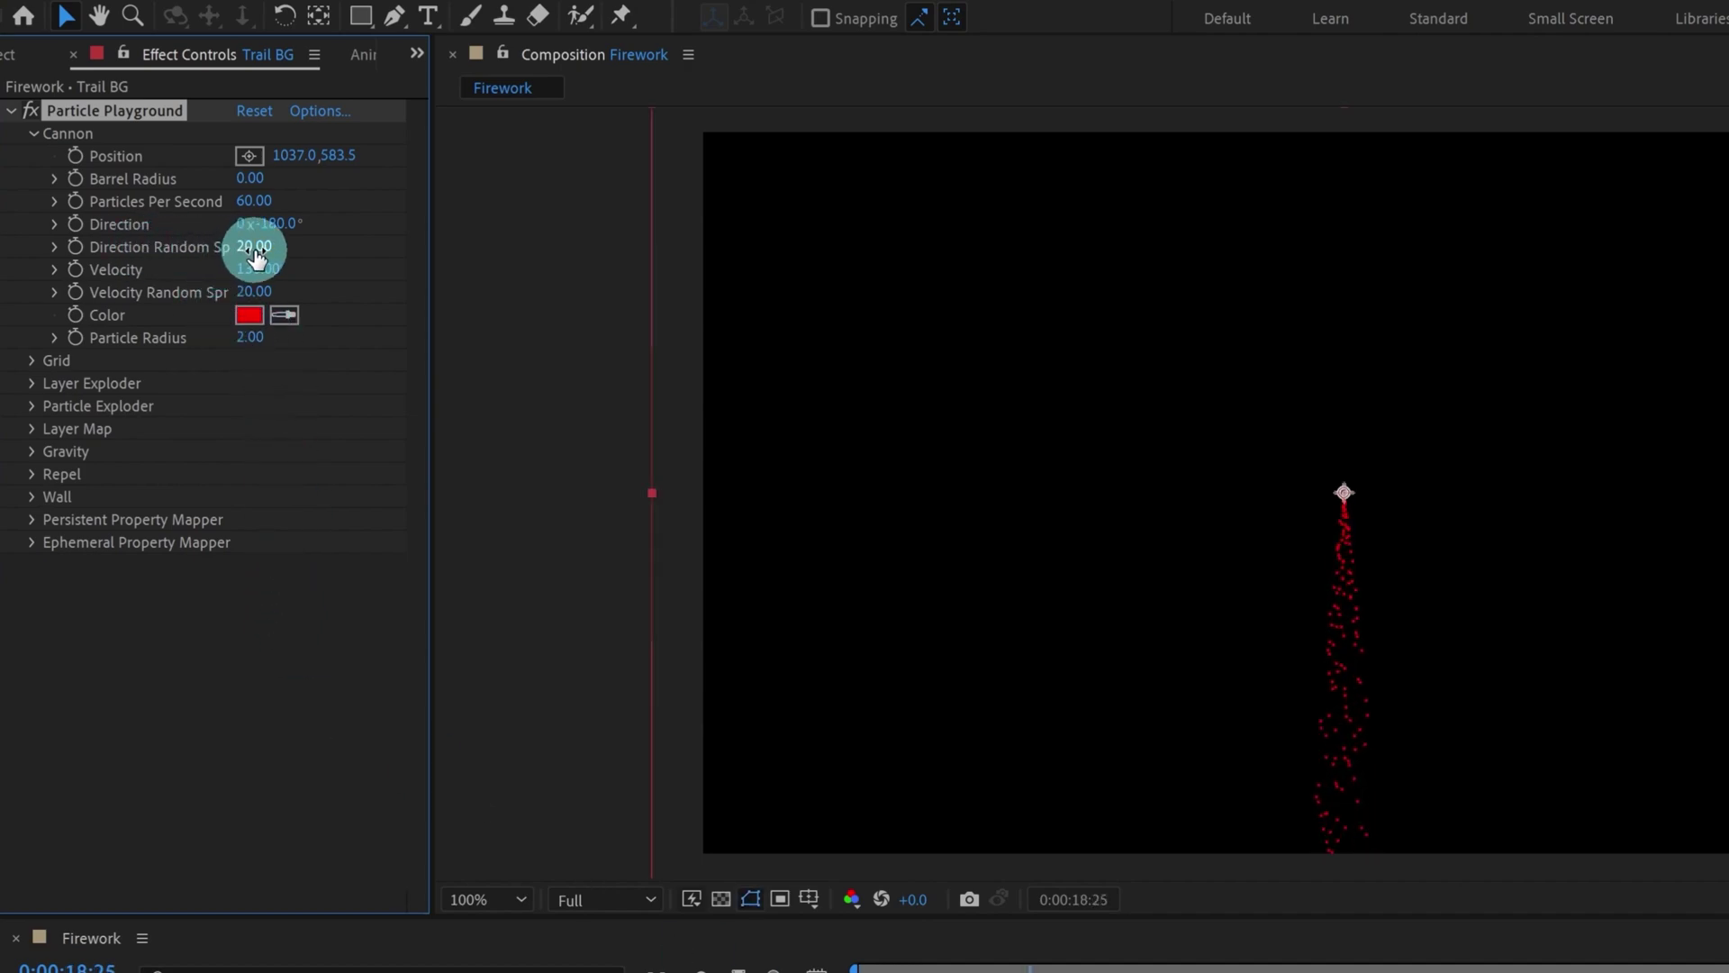
left_click(255, 249)
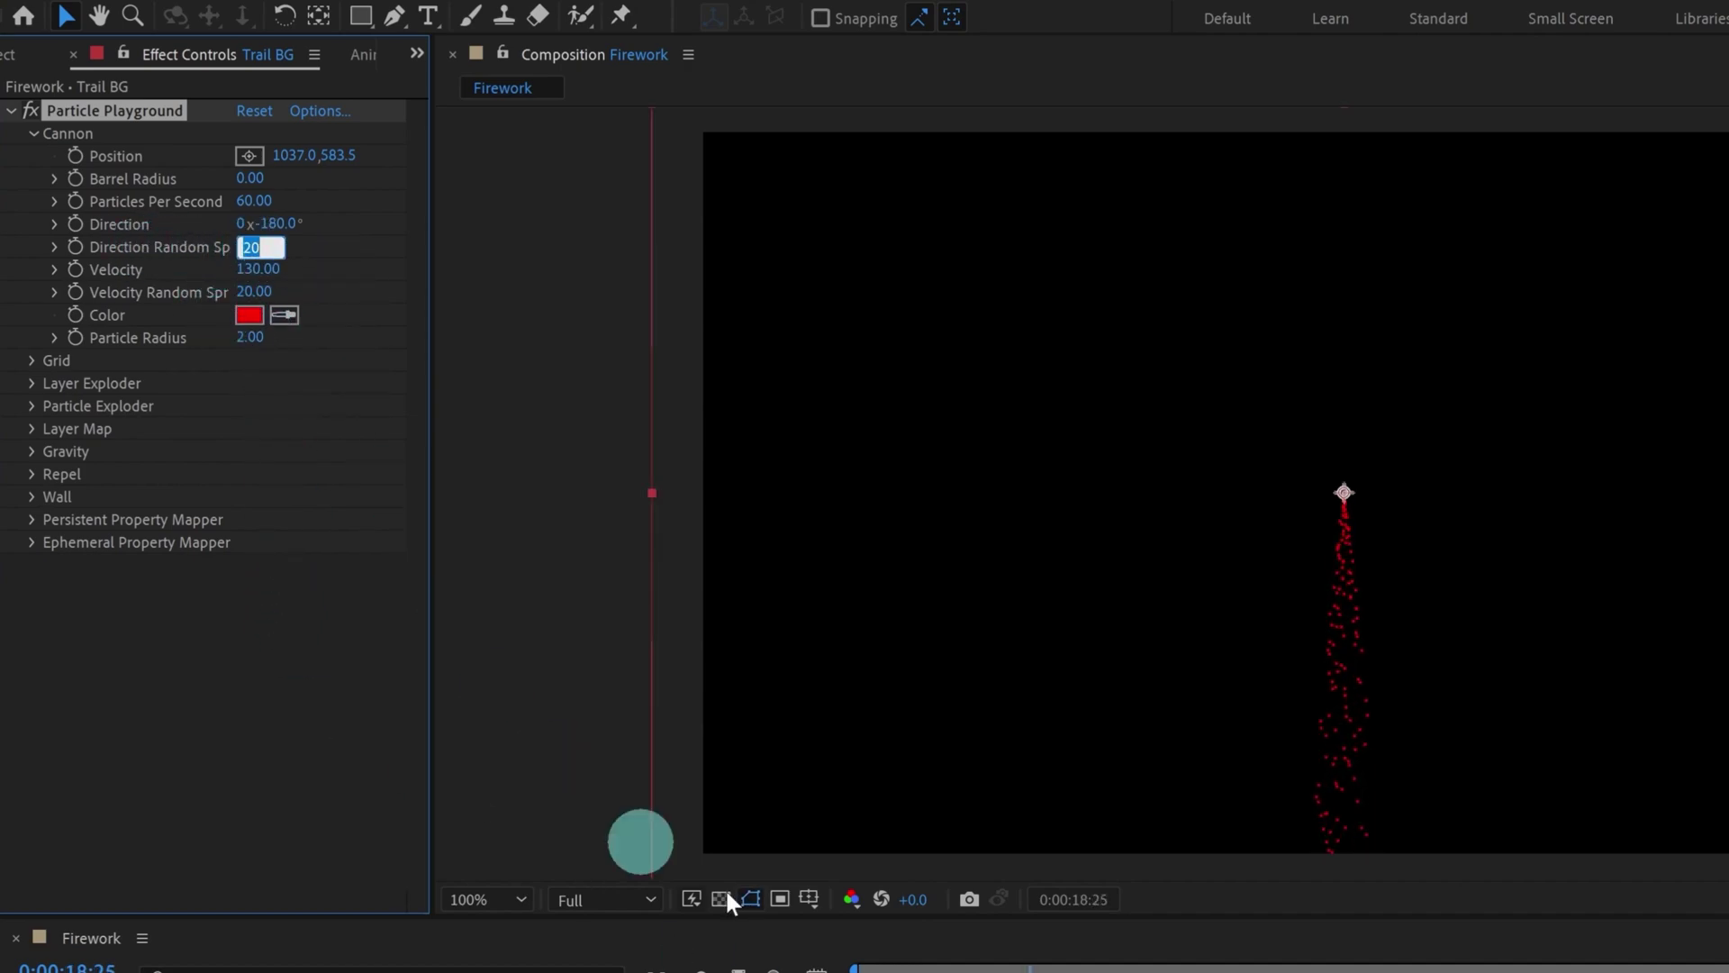
left_click(829, 965)
key("space")
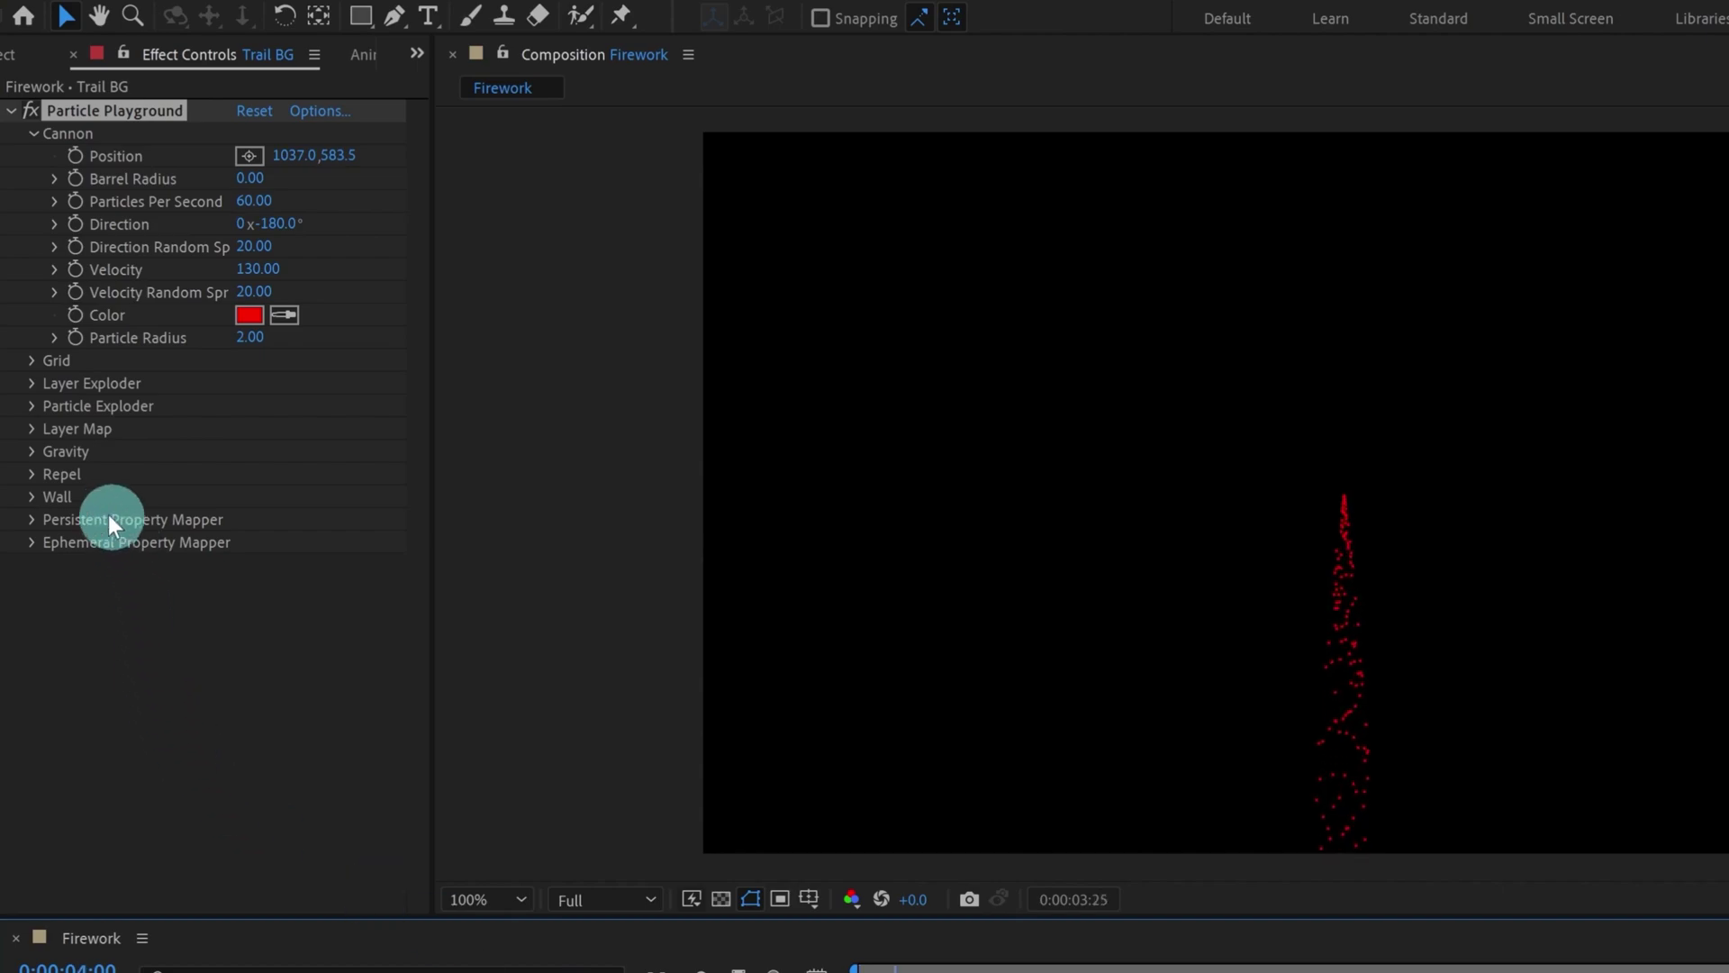
Step: Set the Particle Playground gravity force to 180 and preview the particles
left_click(33, 452)
left_click(256, 477)
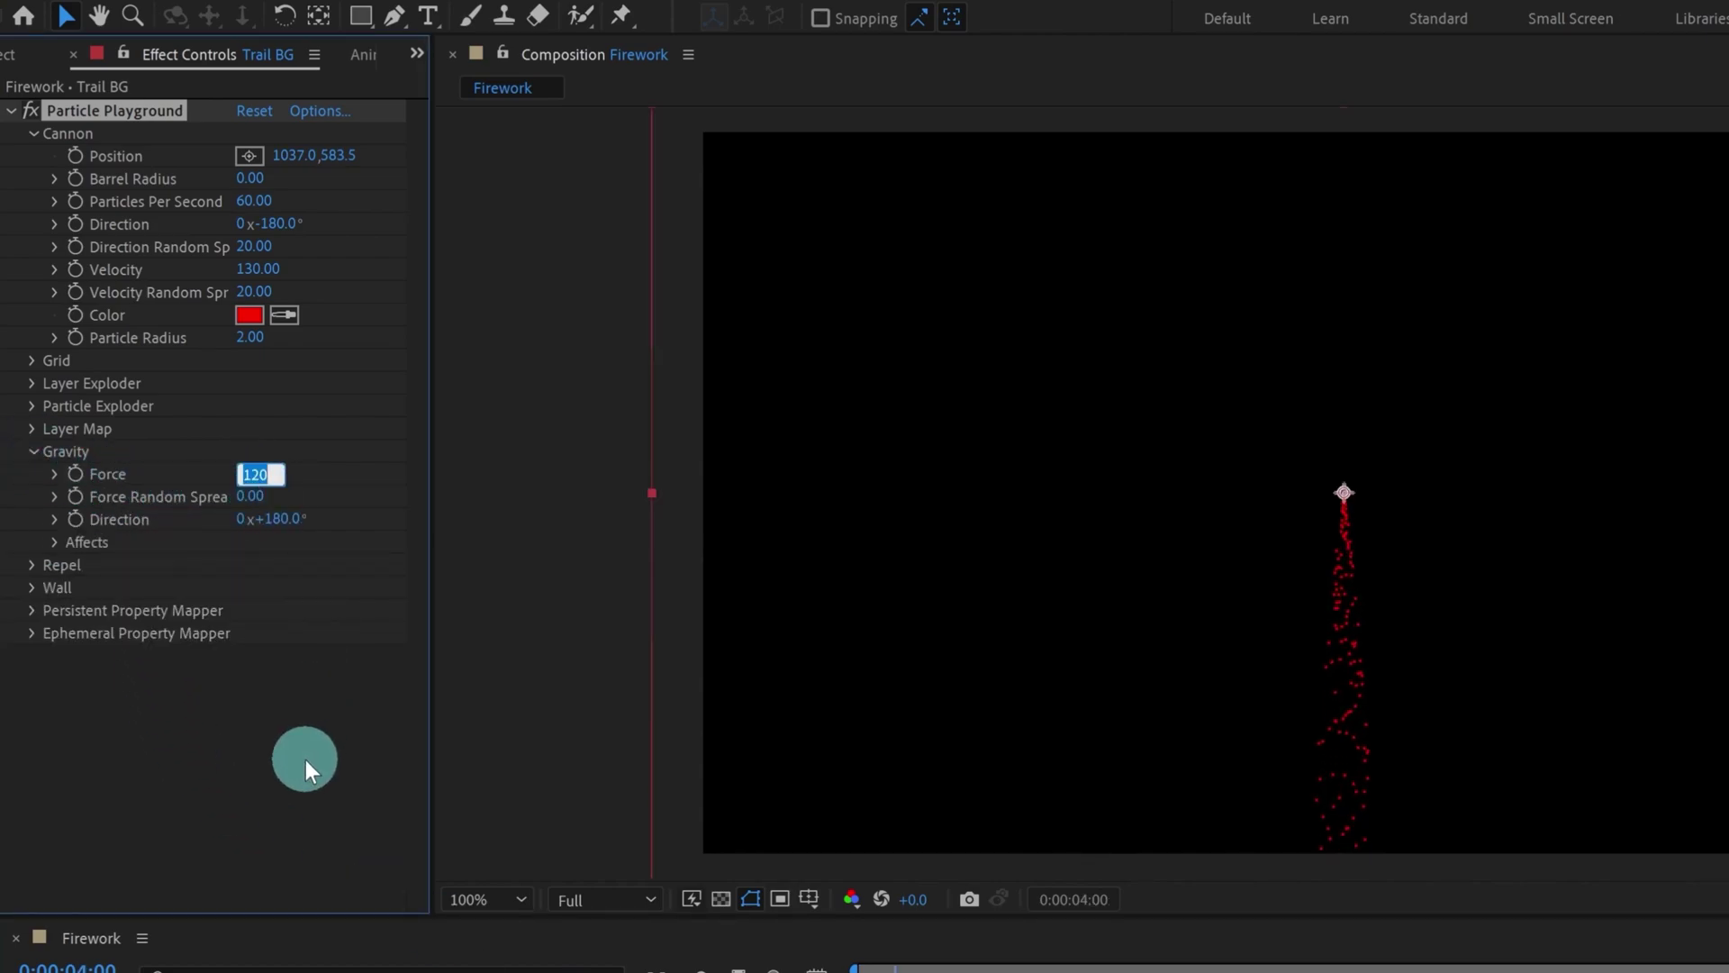
type("180")
key("Return")
key("space")
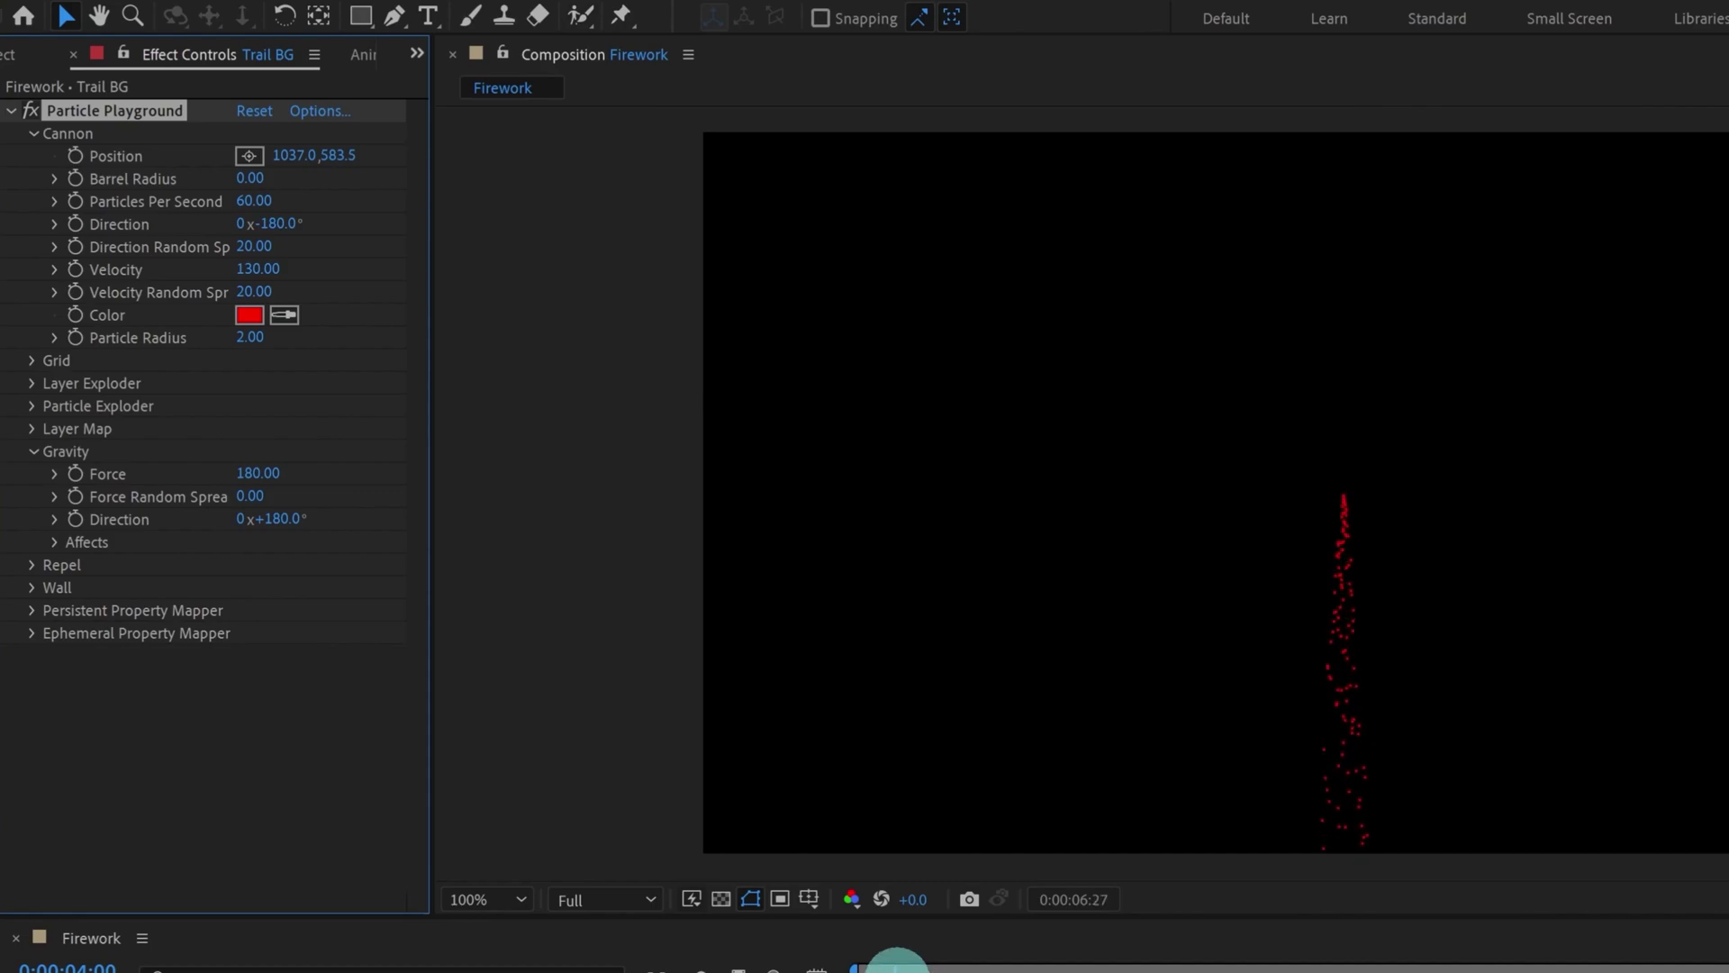
key("space")
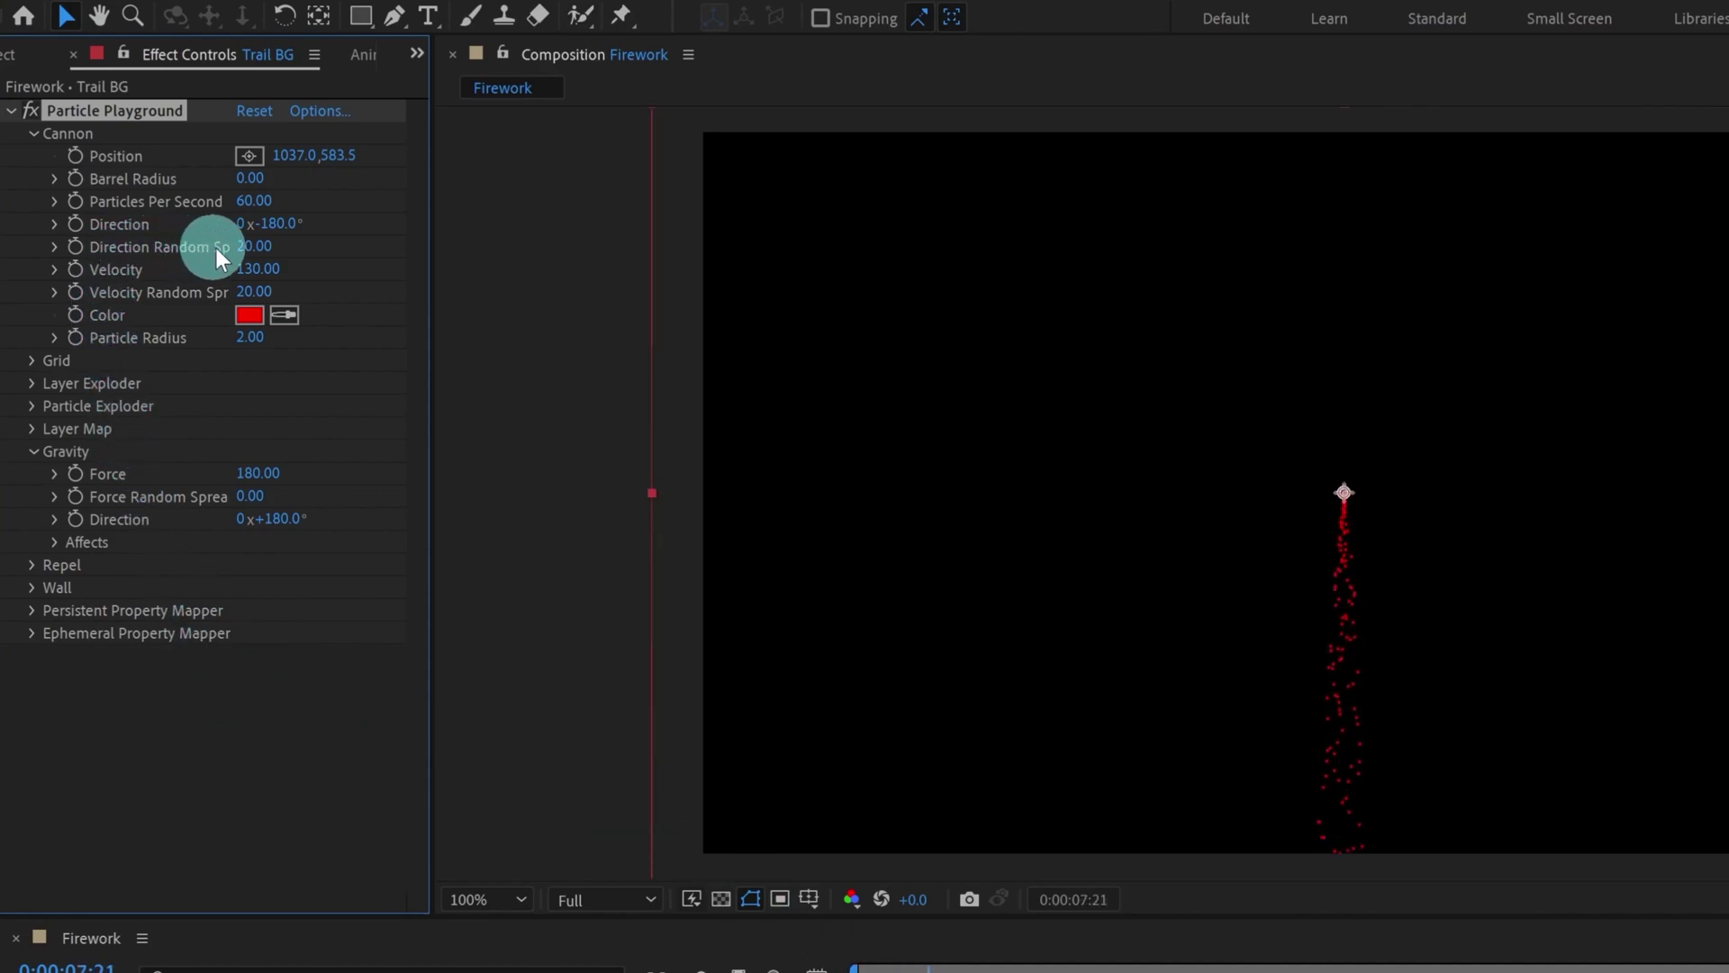
Step: Add the expression wiggle(2,20) to the cannon's Direction Random Spread and preview the result
left_click(76, 247, "alt")
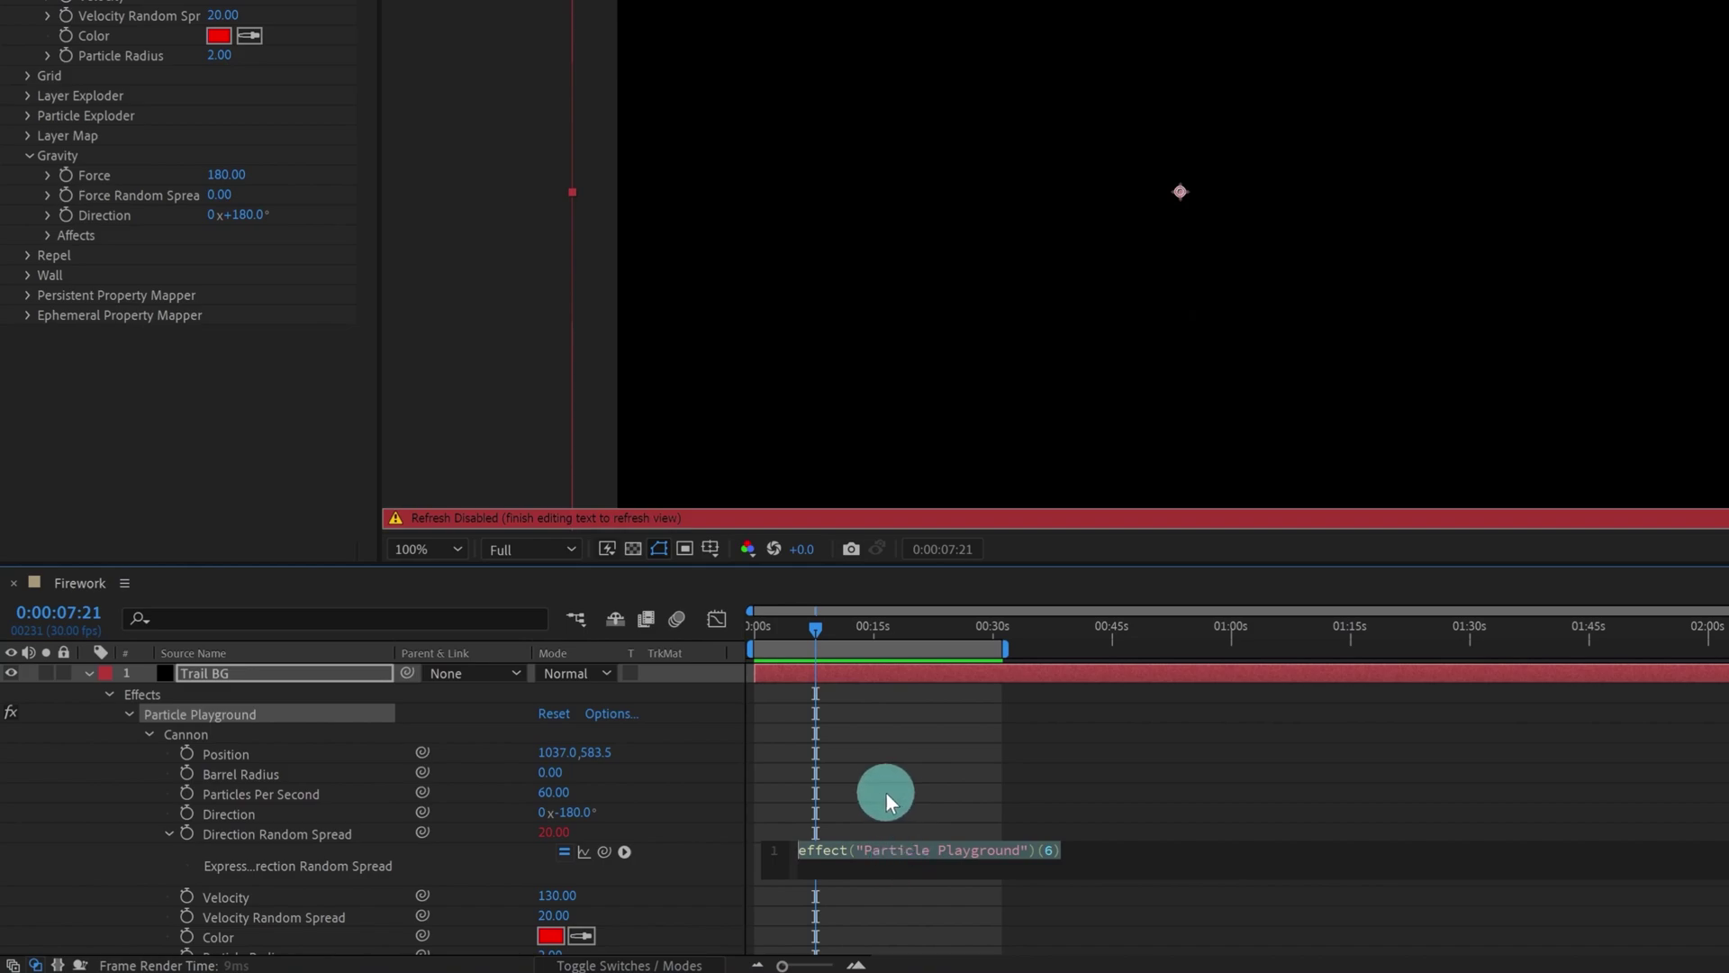
type("wiggle(")
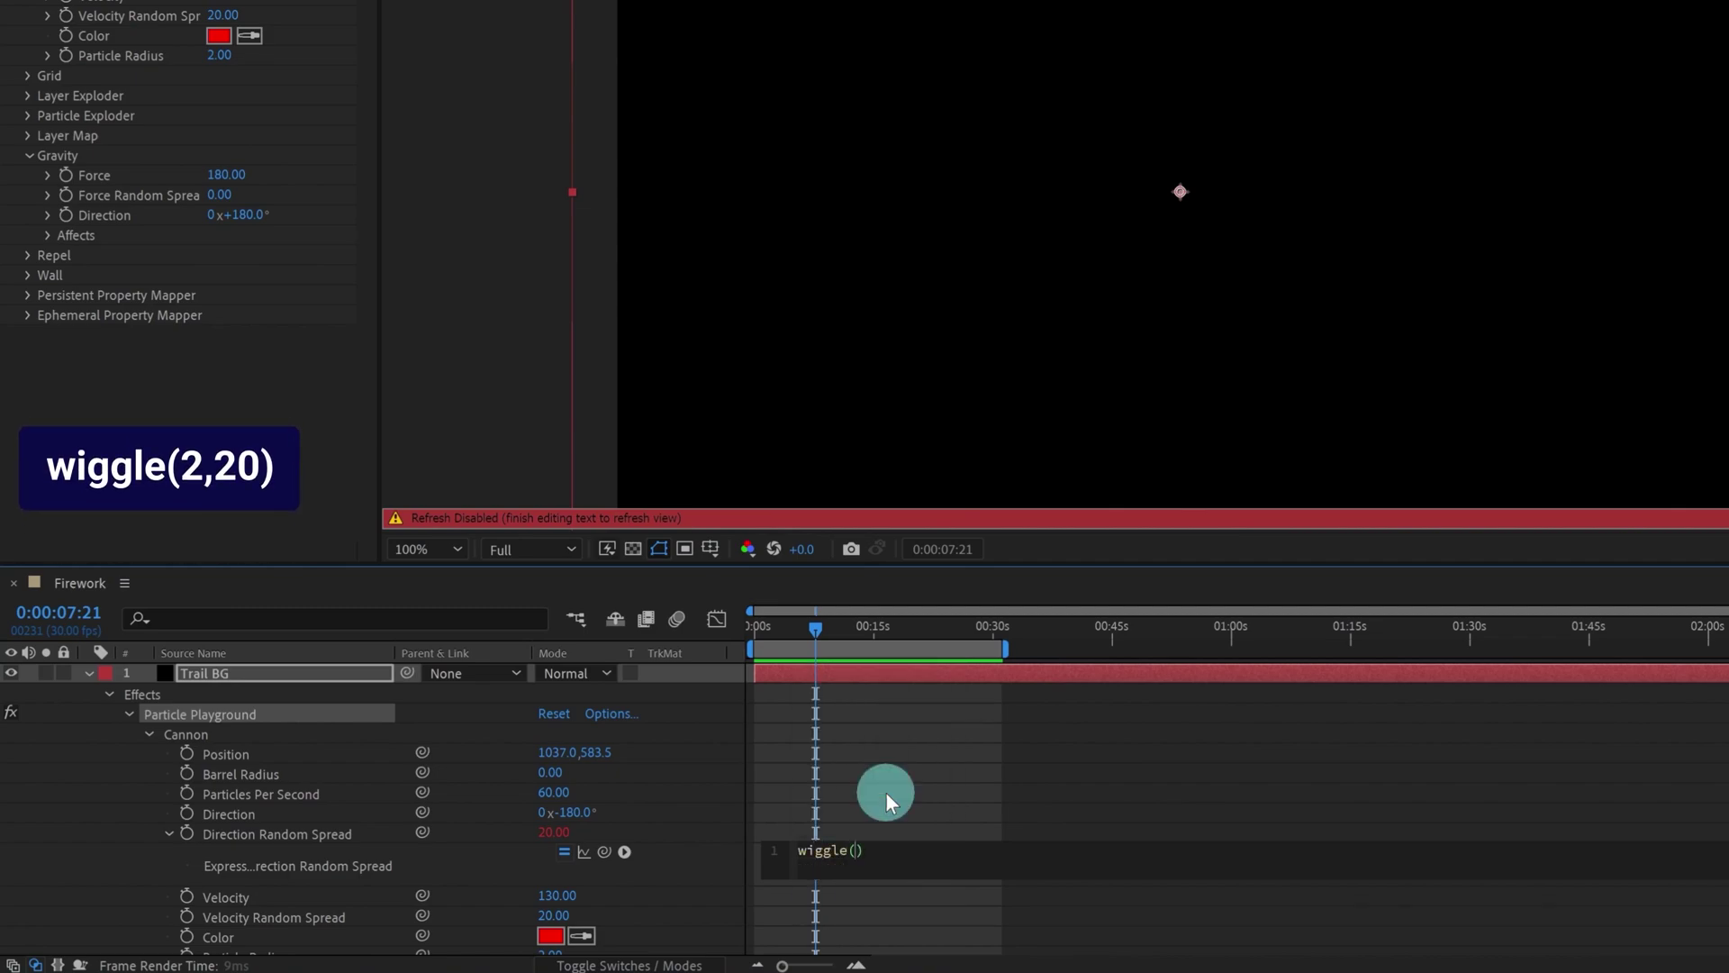
type("2,20")
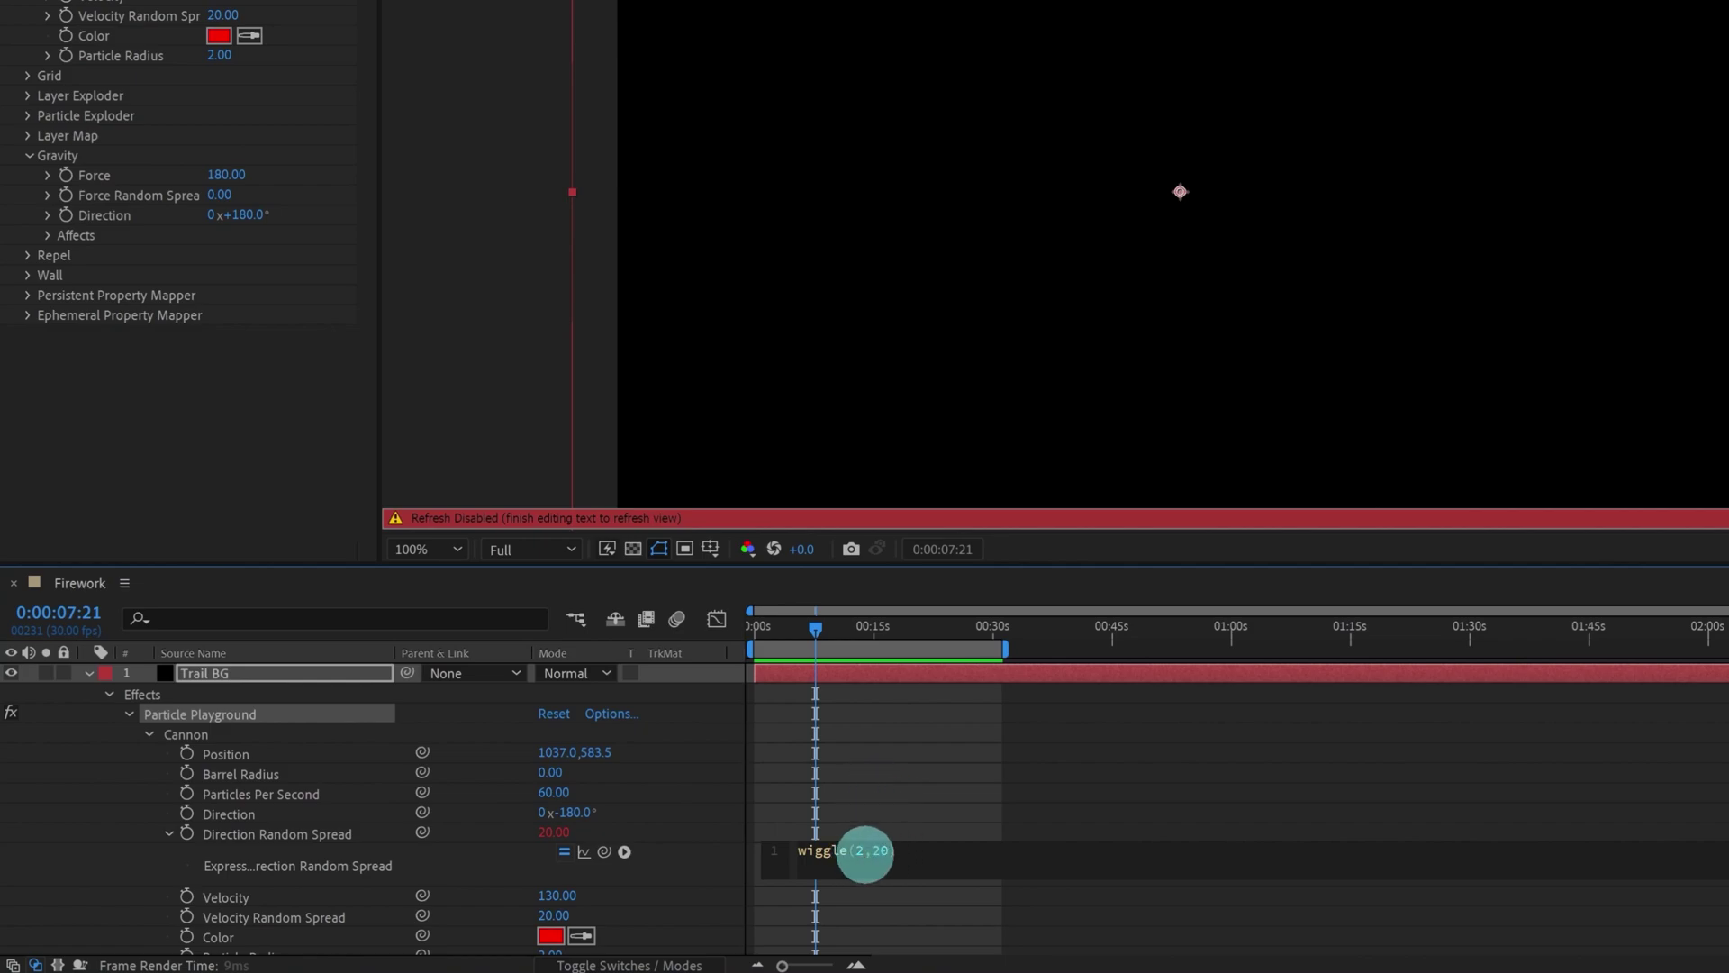
left_click(884, 746)
key("space")
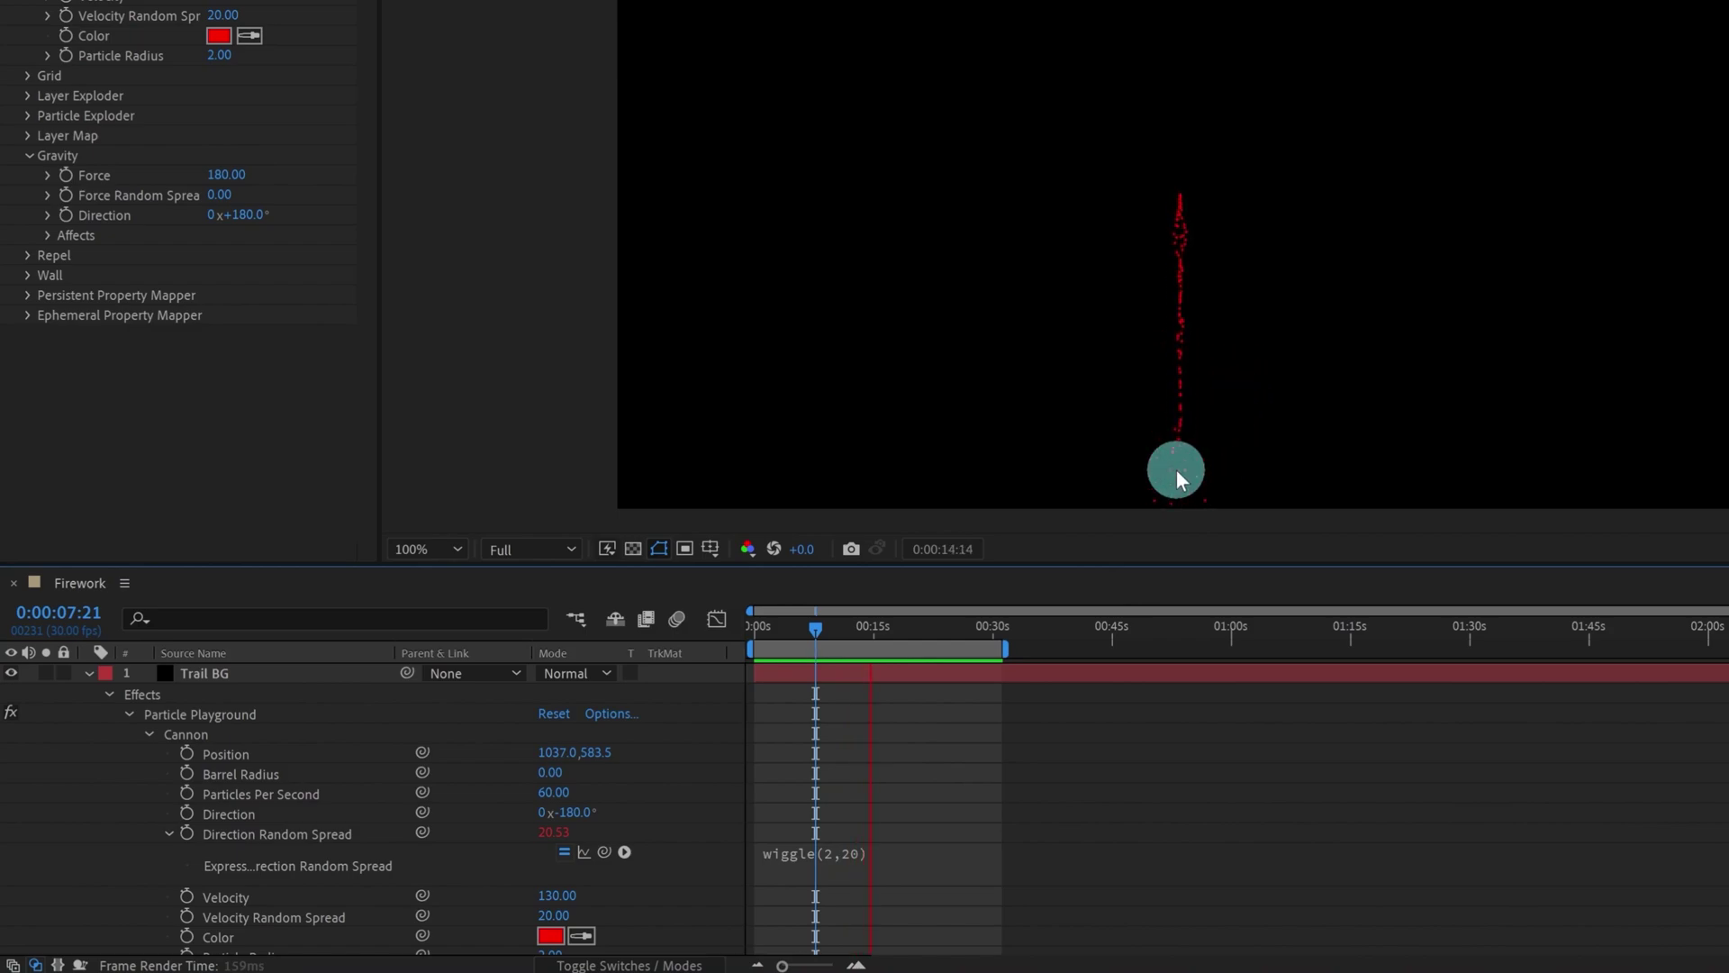
Step: Trim the start of the Trail BG layer at 0:00:06:15, move the layer to begin at 0:00:00:00 and preview it
mouse_move(823, 628)
left_mouse_down()
mouse_move(728, 634)
mouse_move(802, 637)
left_mouse_up()
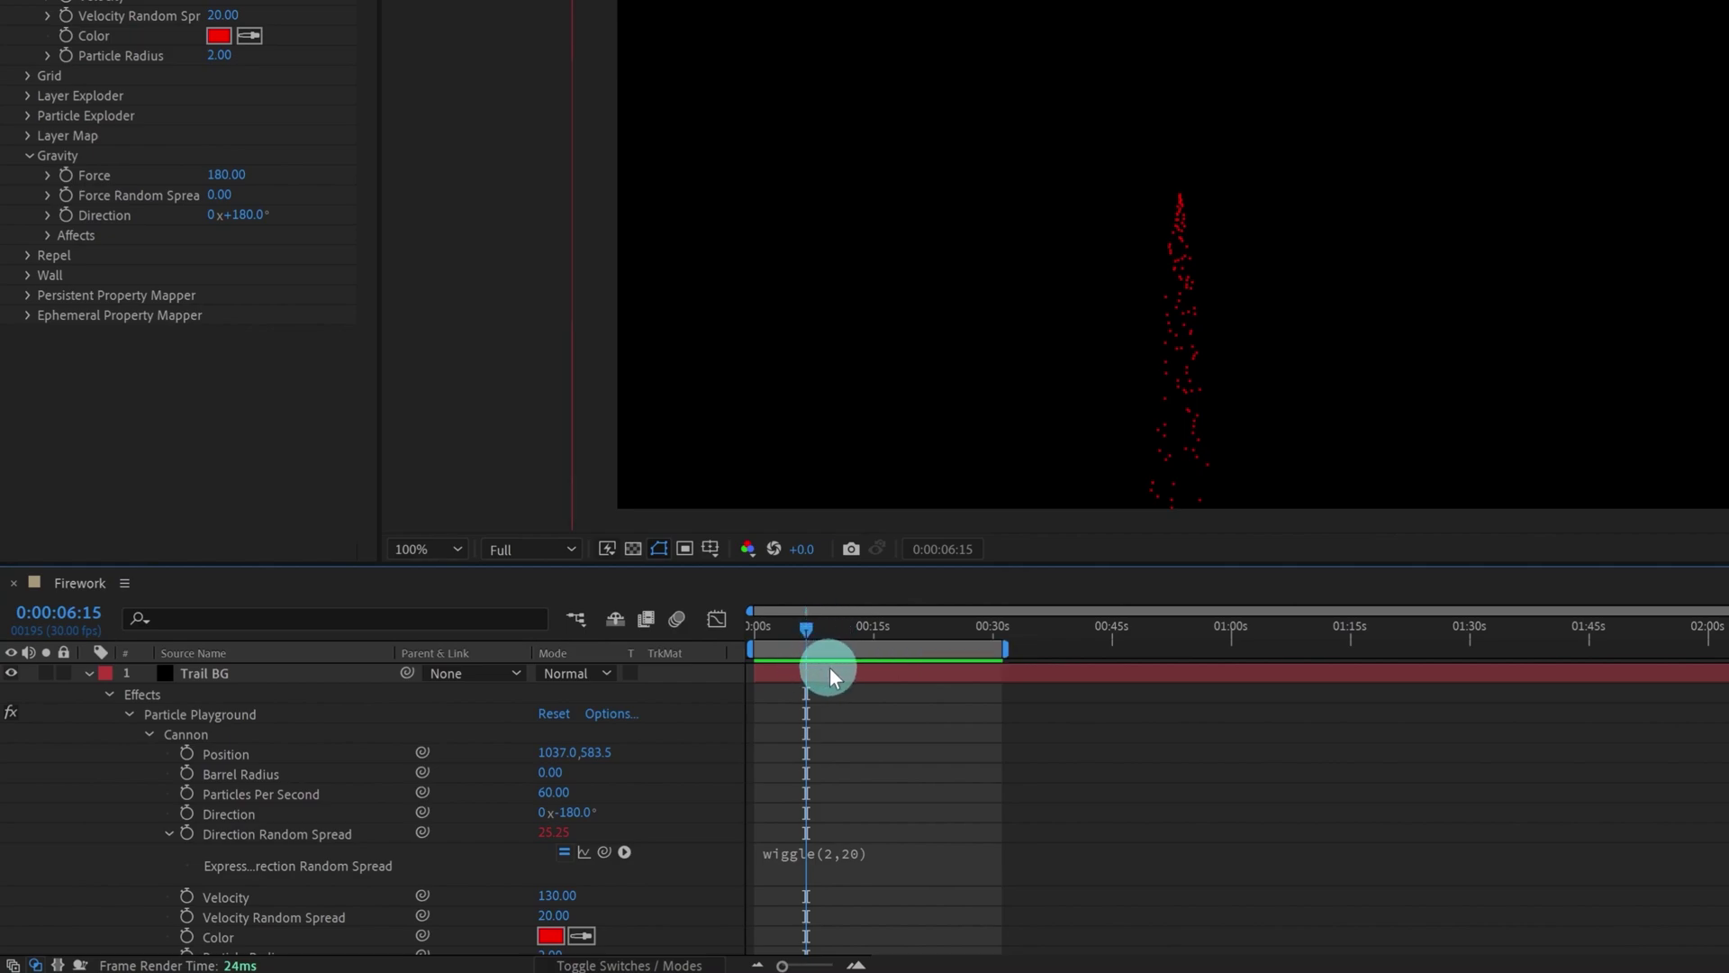
left_click(828, 671)
key("alt+bracketleft")
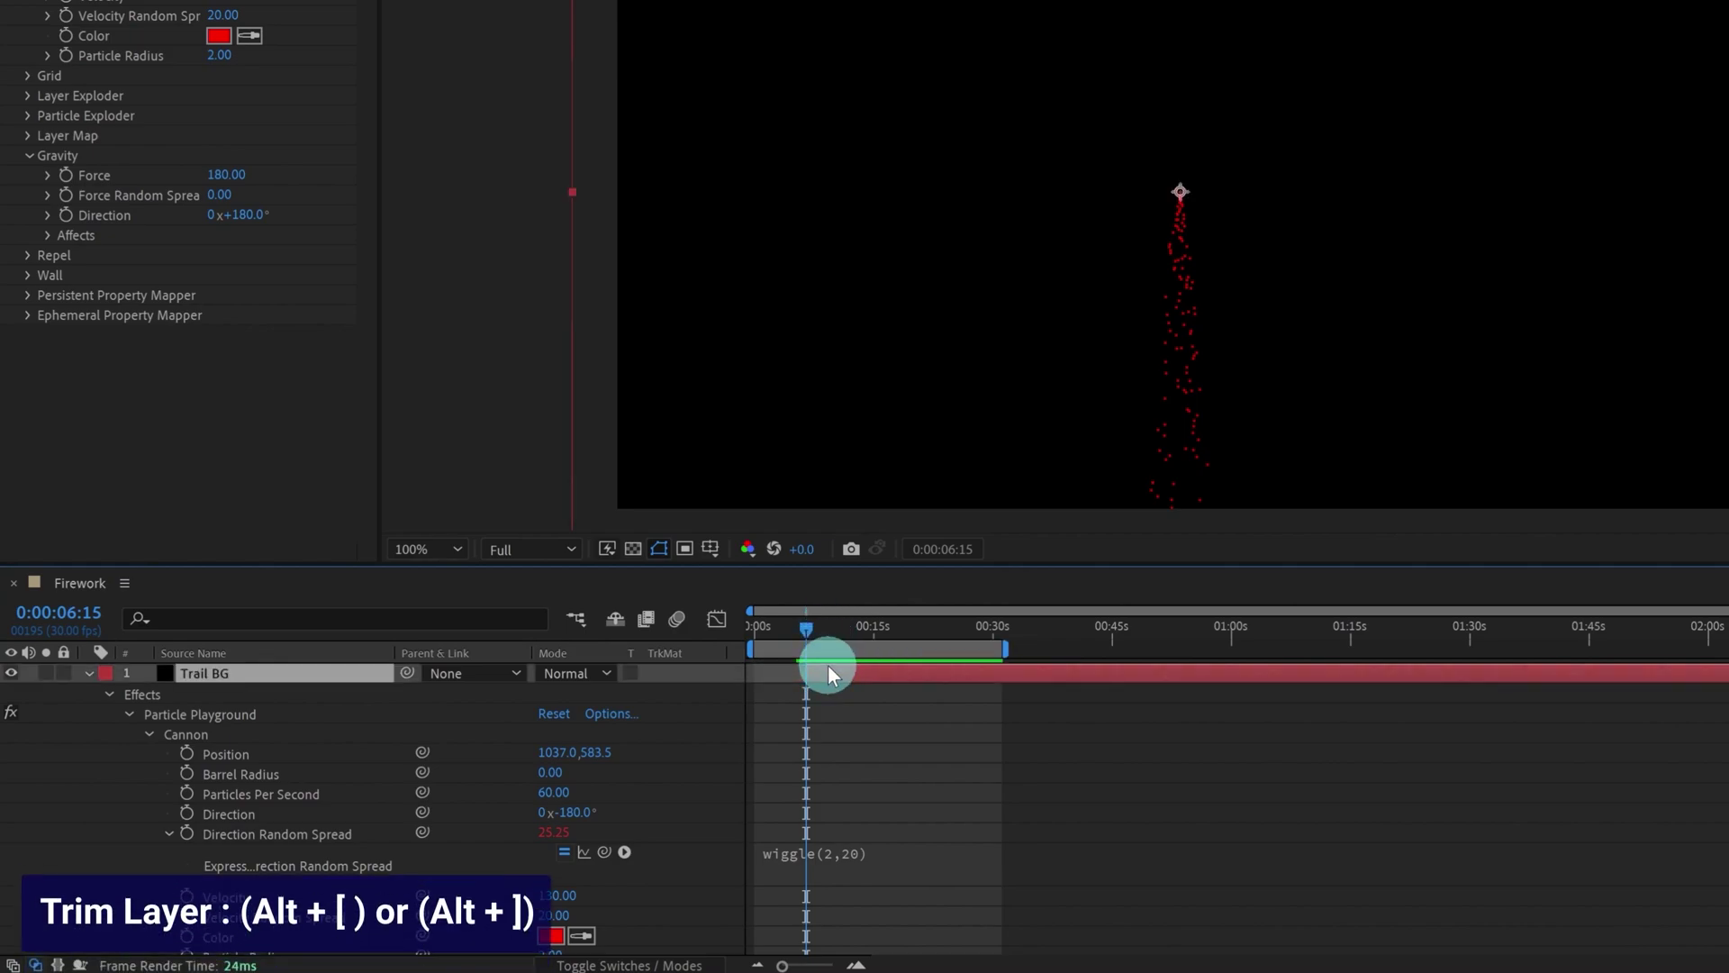
key("Home")
key("ctrl+z")
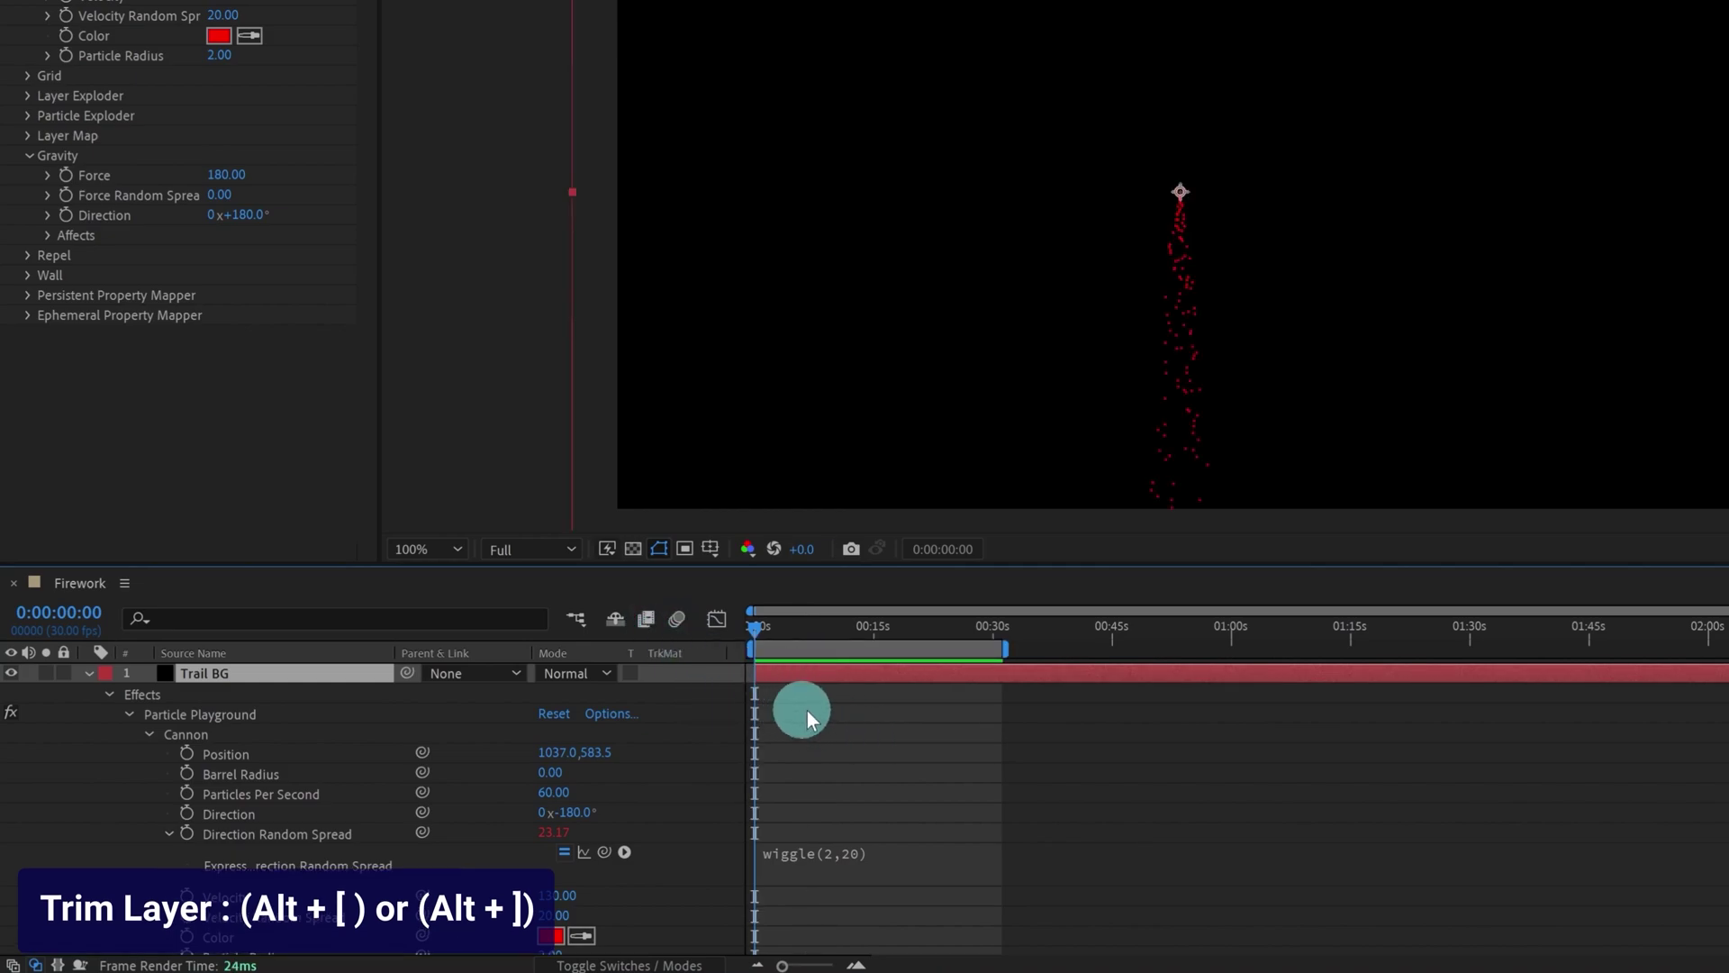
key("space")
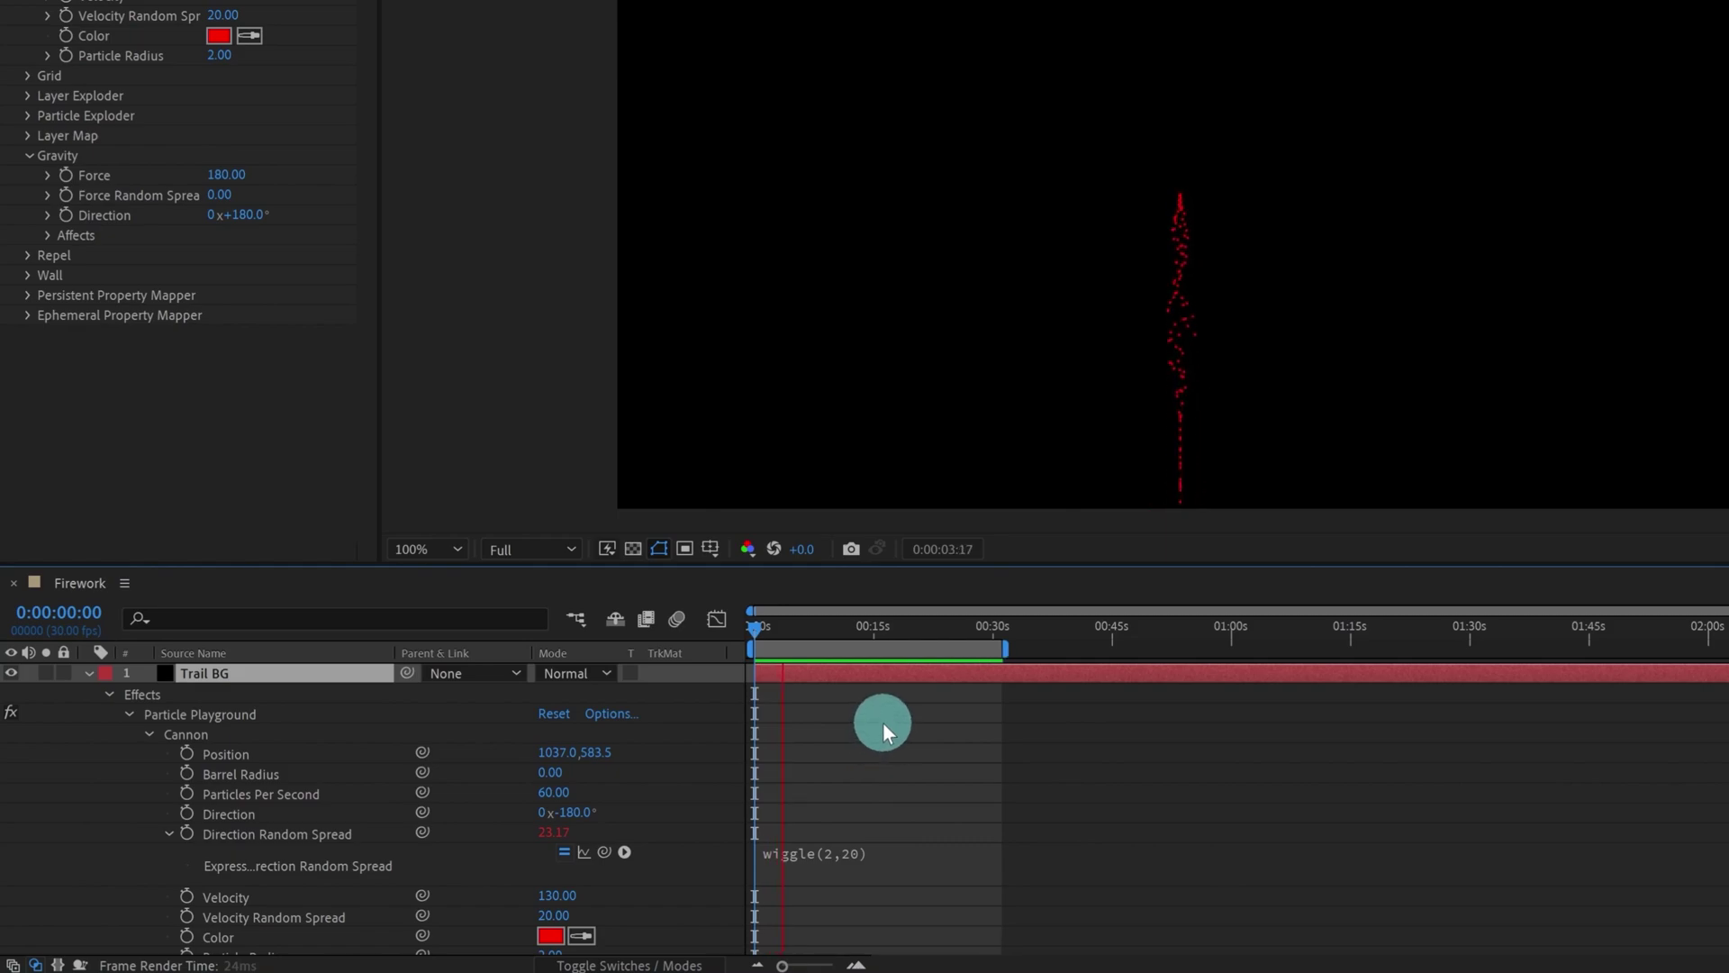
key("space")
Step: Set a keyframe for the cannon's position at 0:00:00:09 and show only Trail BG's keyframed properties
left_click(756, 628)
left_click(66, 60)
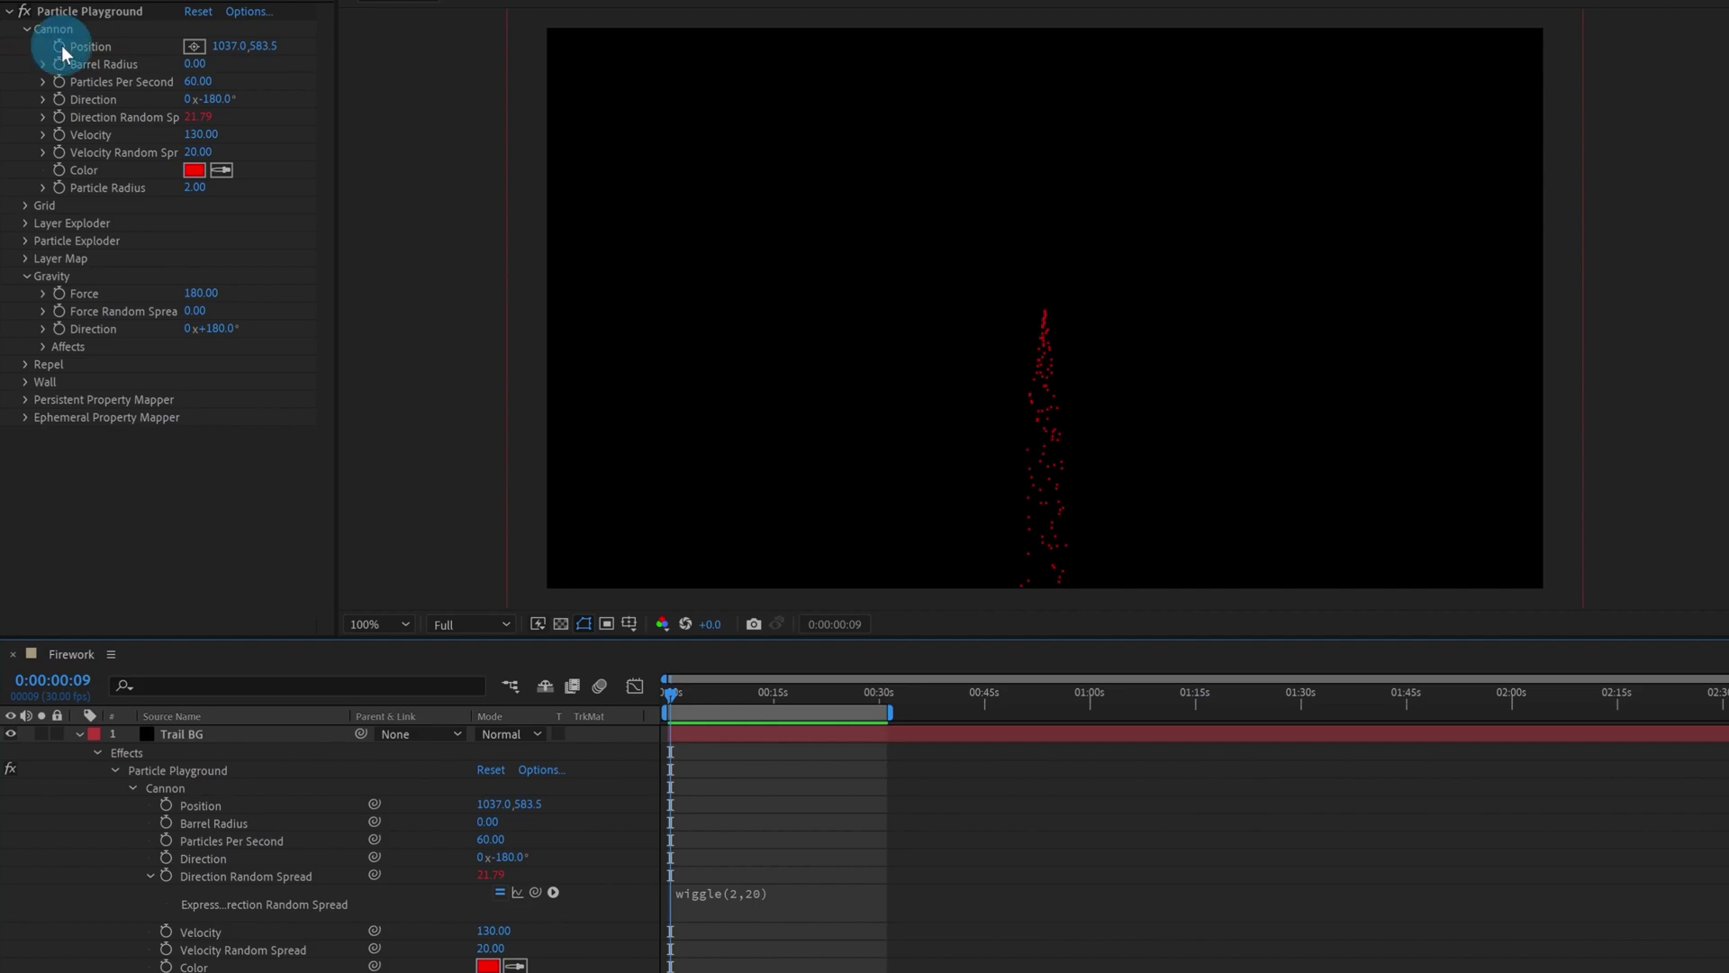
left_click(59, 46)
key("u")
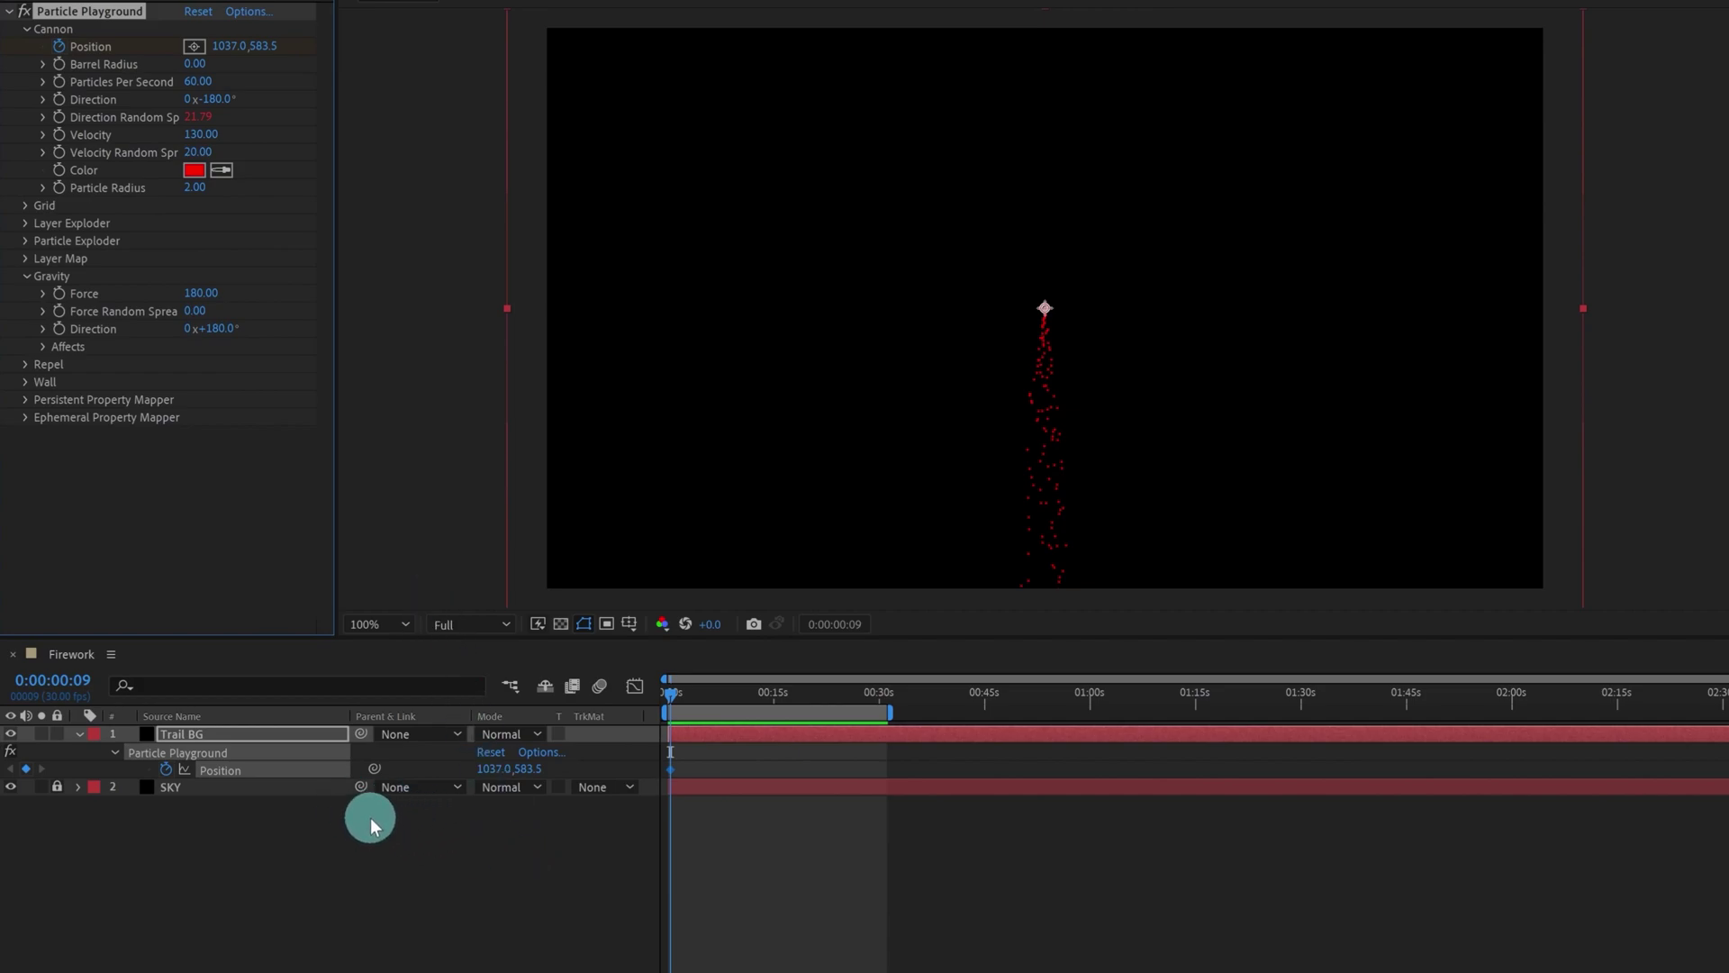
Step: Add a second cannon position keyframe at 0:00:01:14 with a Y value of 1138.5
left_click(54, 681)
type("114")
key("Return")
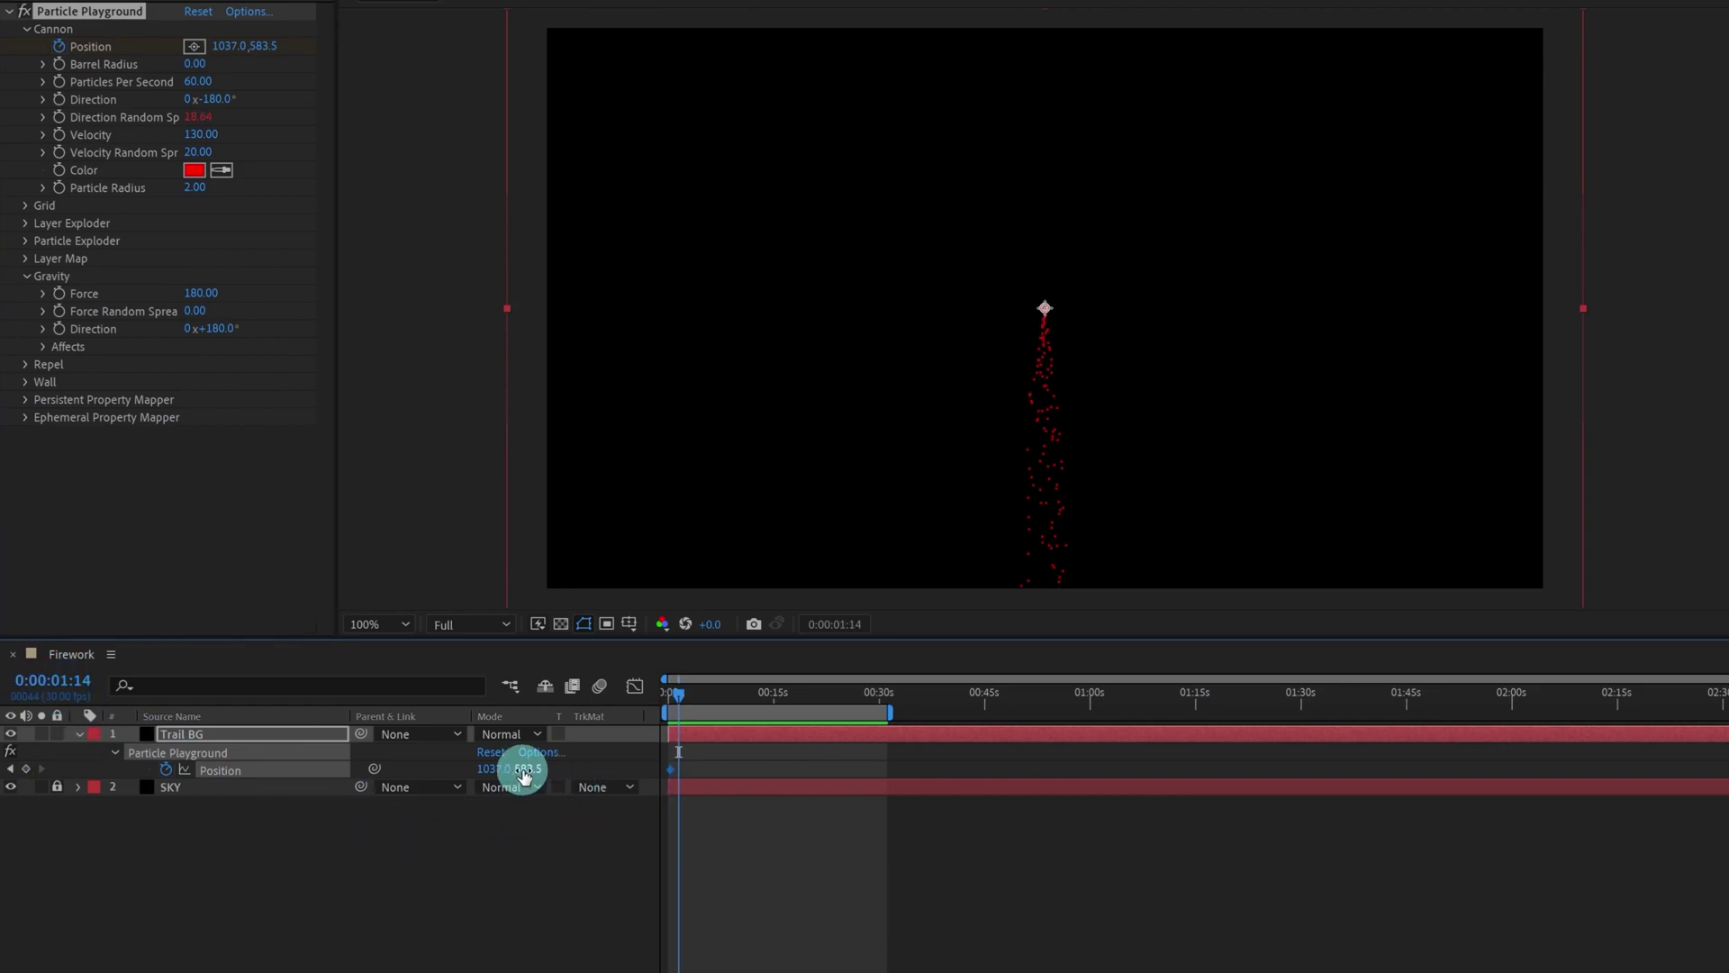
left_click_drag(519, 772, 1158, 732)
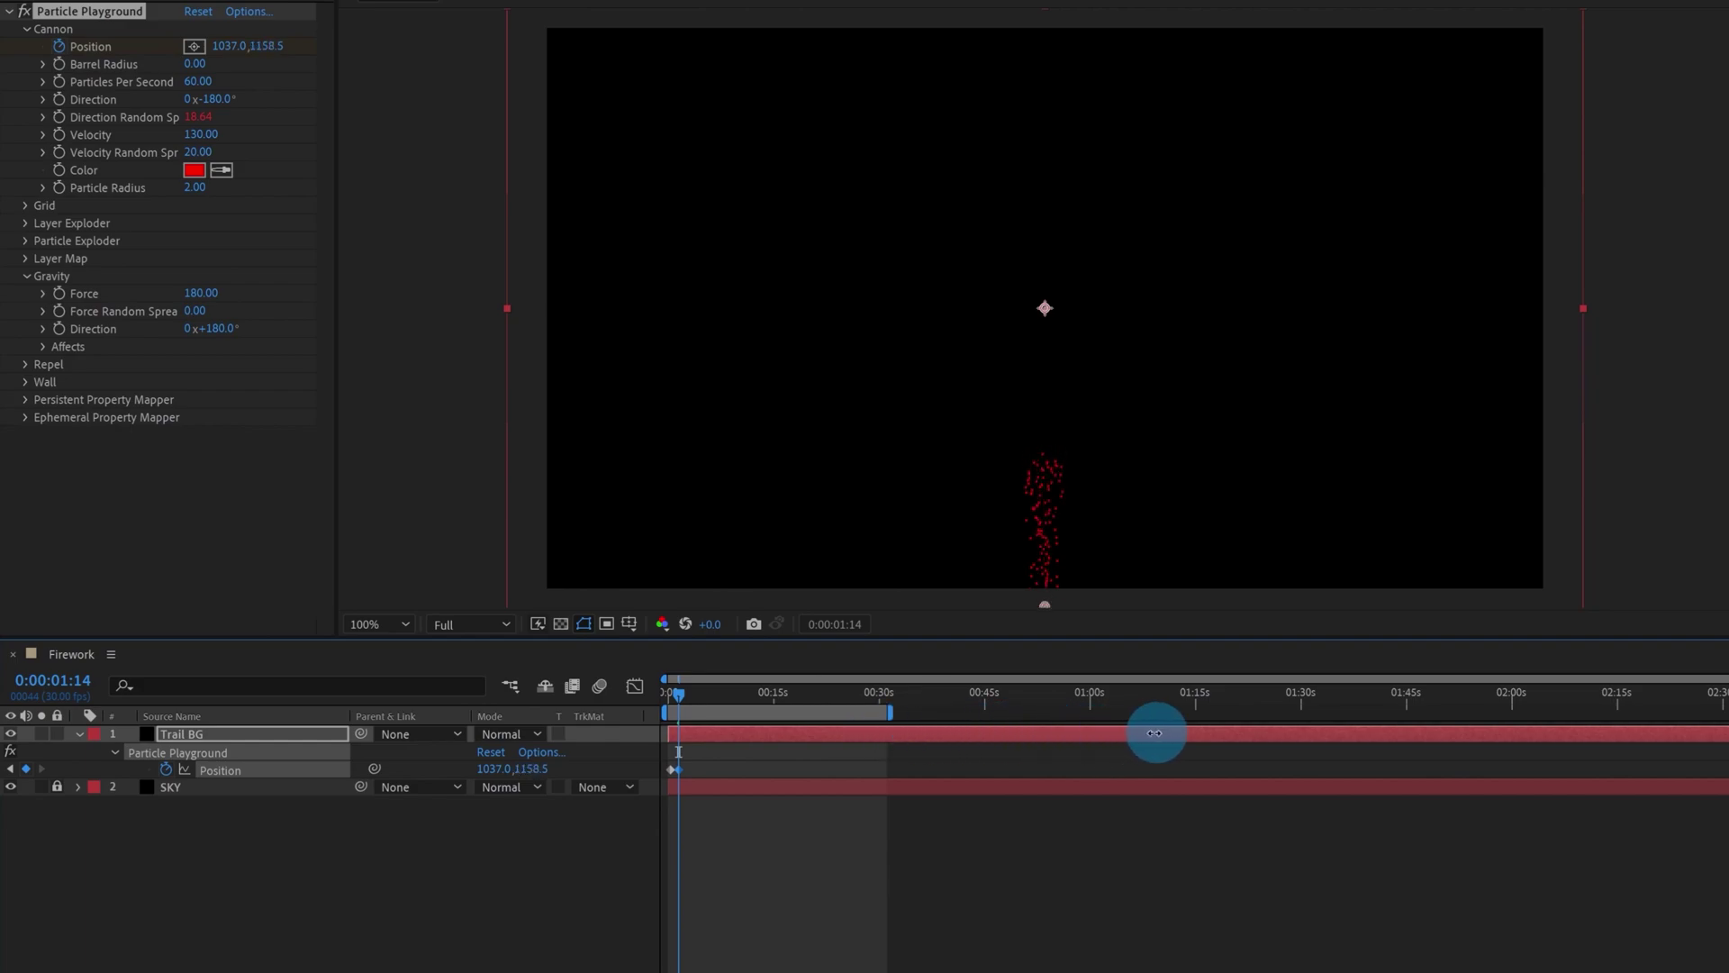
Step: Reverse the cannon's position keyframes in time so the particle trail rises from below the frame
left_click_drag(675, 692, 641, 688)
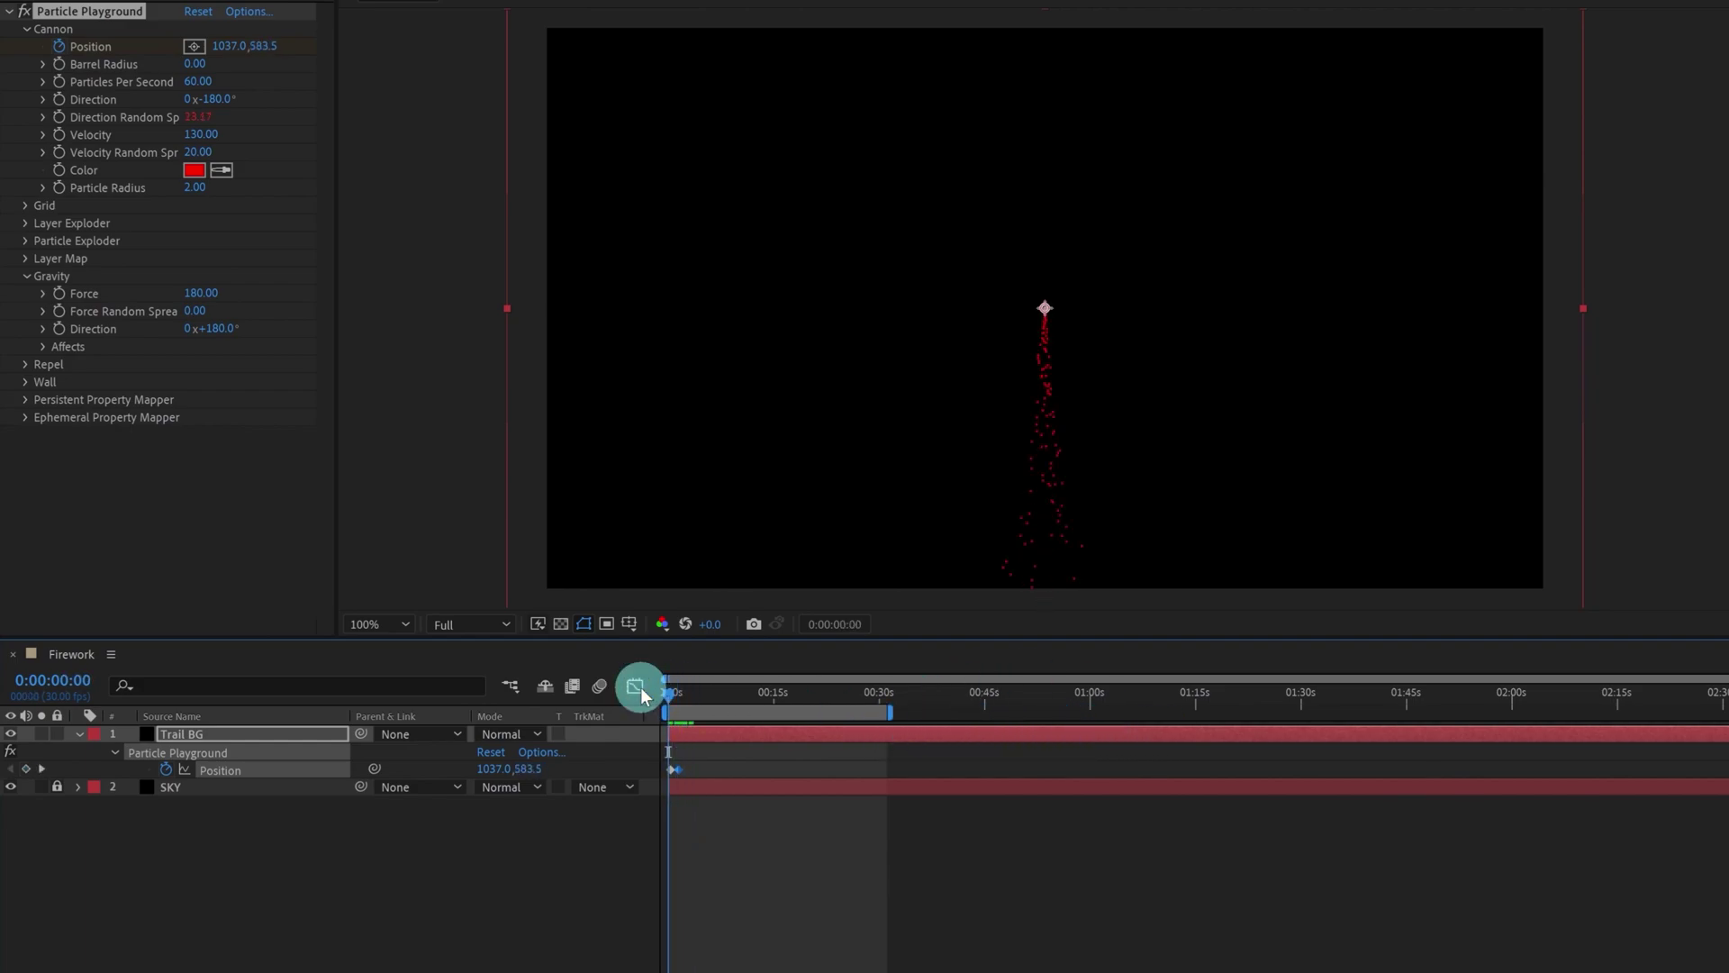
right_click(676, 771)
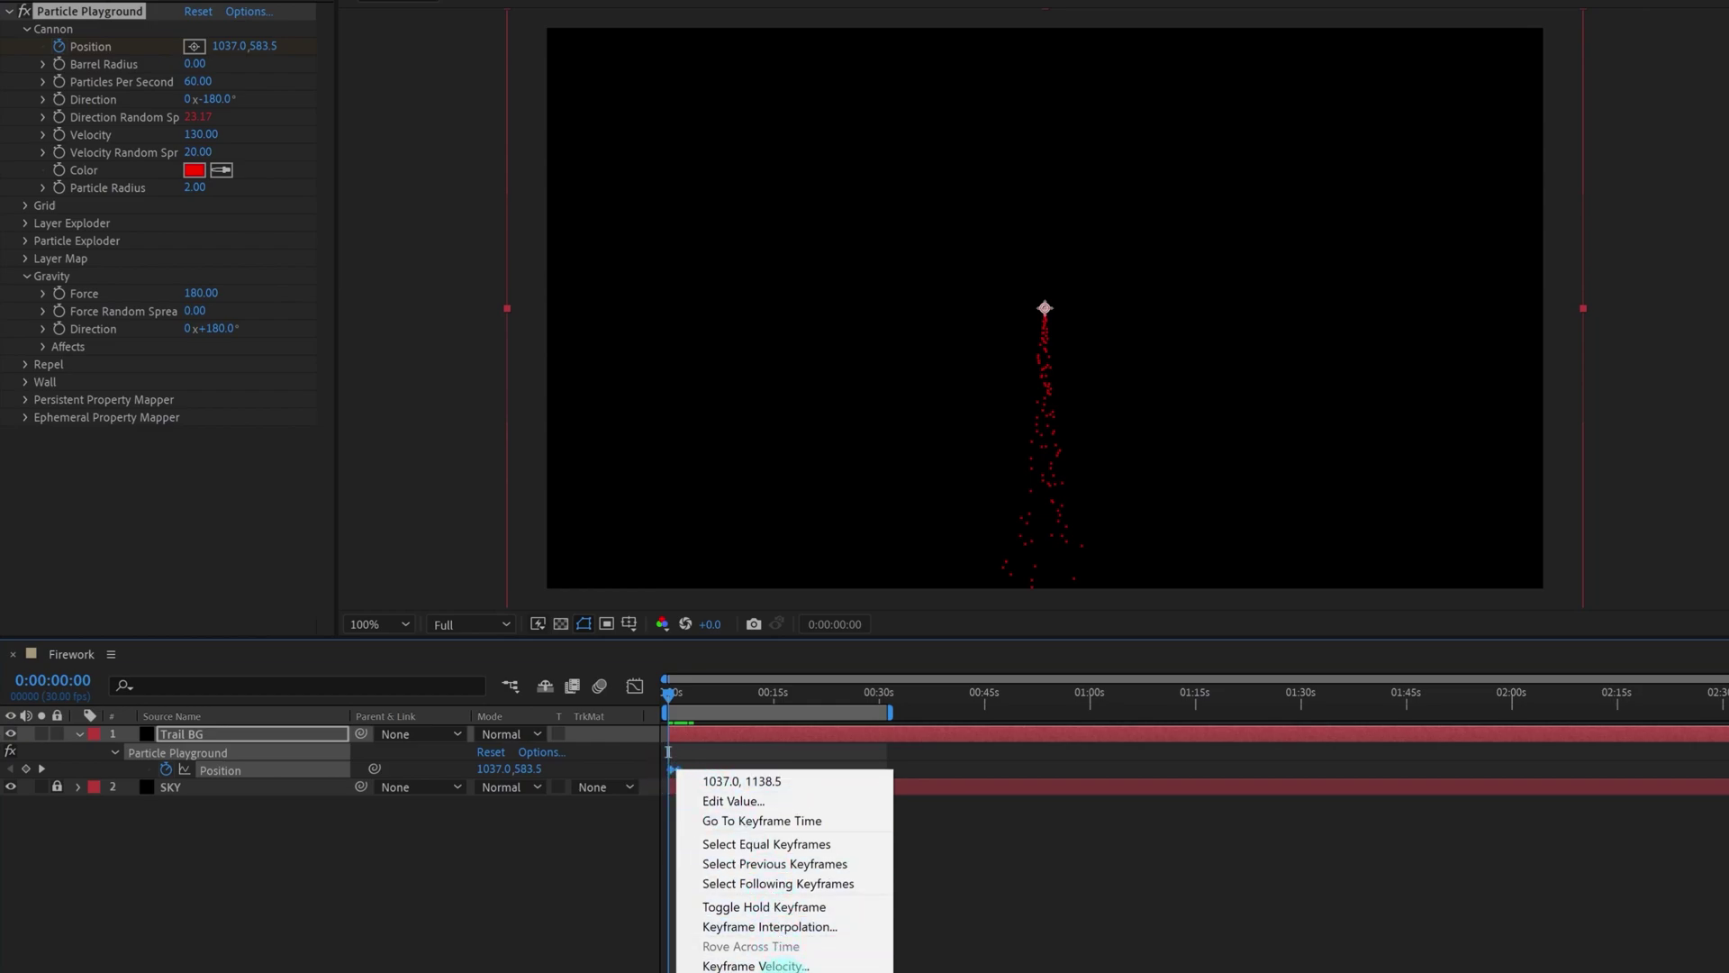
mouse_move(774, 971)
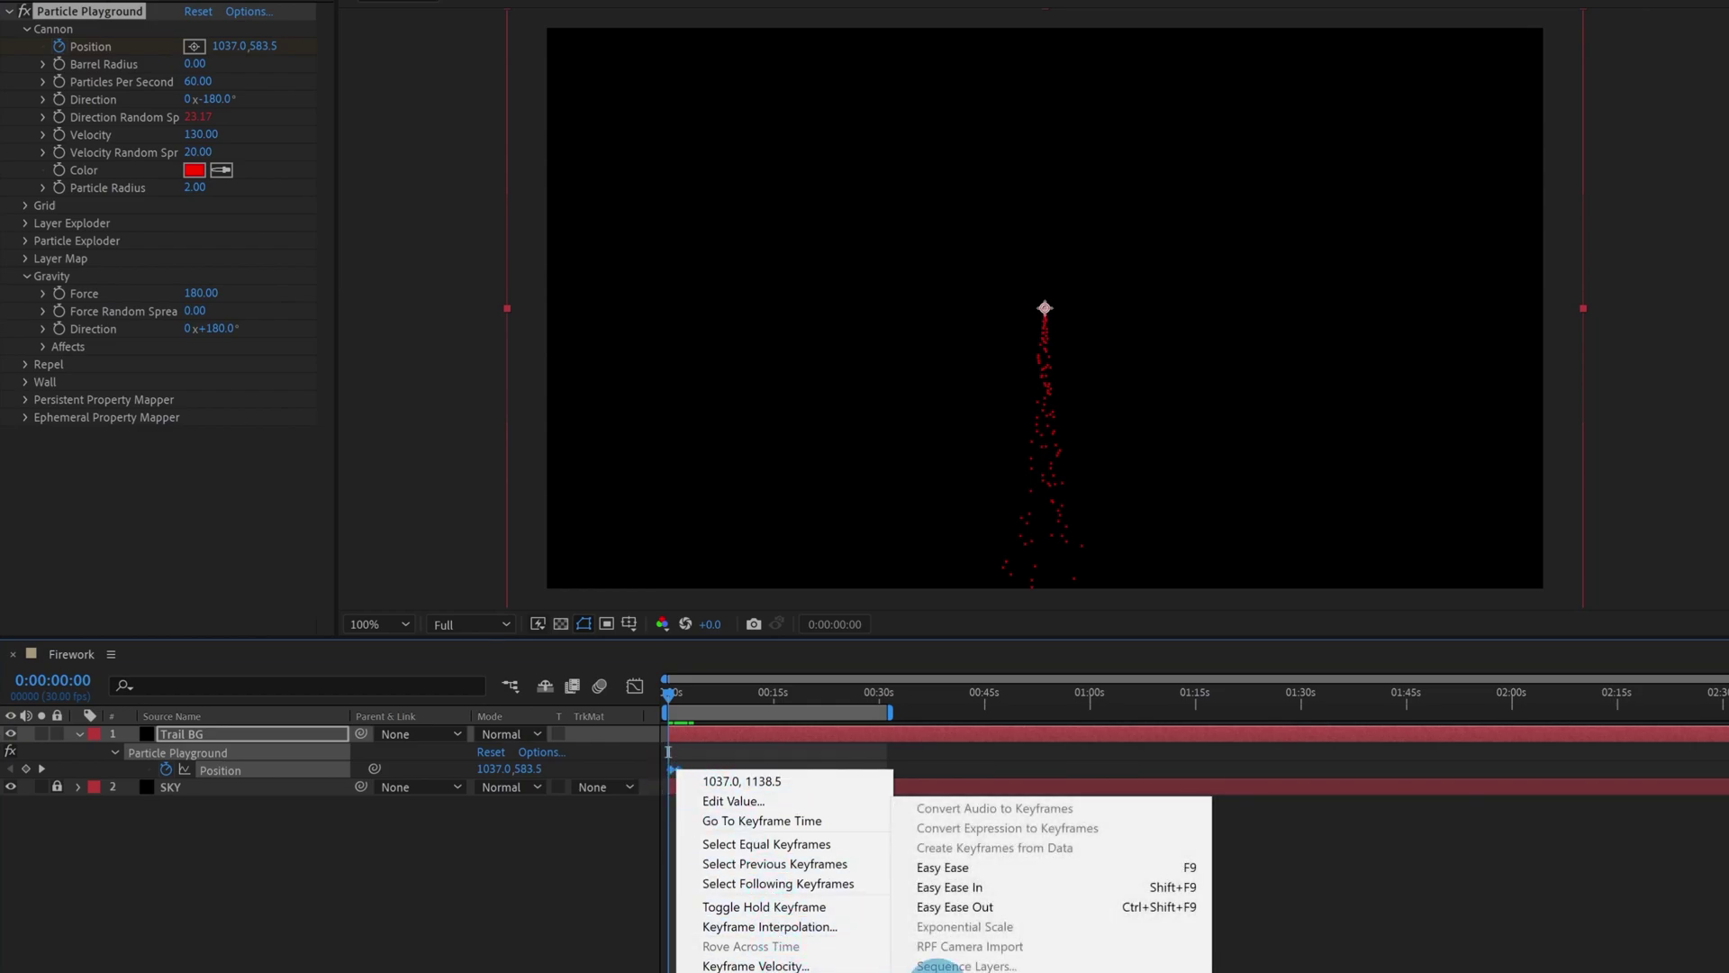
left_click(938, 972)
left_click(814, 912)
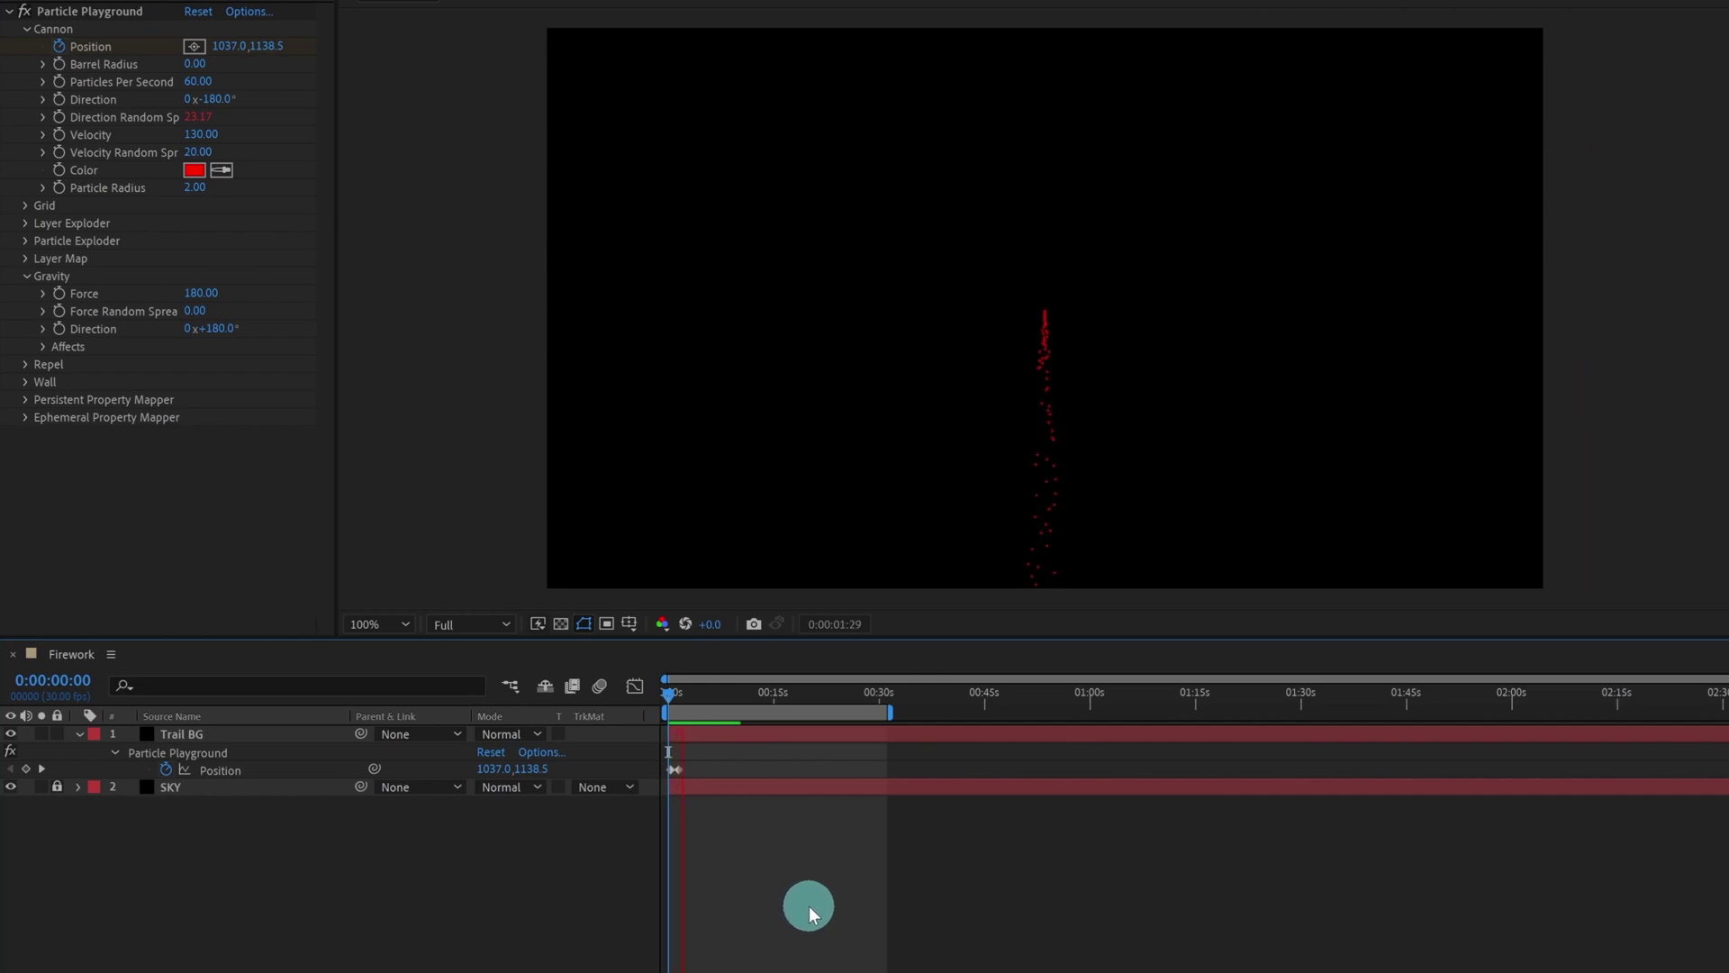
Step: Preview the particle trail's rise across its two position keyframes
key("space")
key("equal")
key("equal")
key("equal")
left_click_drag(795, 889, 1051, 895)
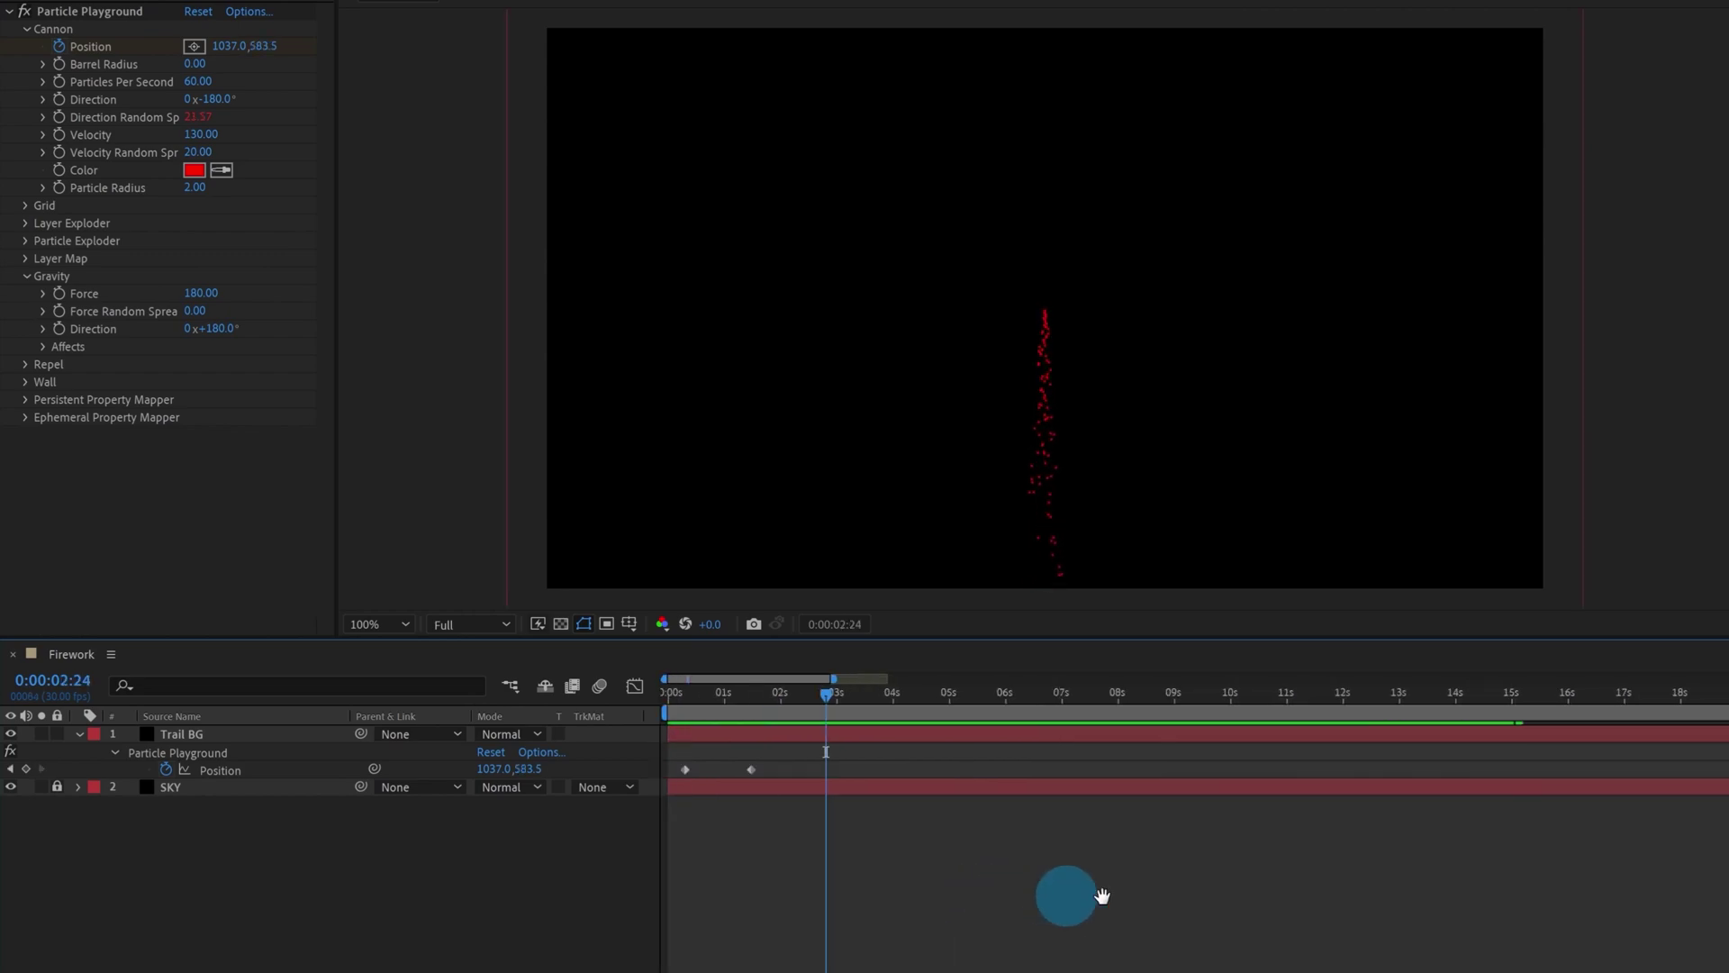
Step: Shift both cannon position keyframes earlier so the first sits at 0:00:00:00, and preview the rise
left_click_drag(758, 700, 689, 697)
left_click_drag(786, 766, 677, 783)
left_click_drag(690, 697, 656, 694)
left_click_drag(683, 769, 670, 769)
left_click(809, 845)
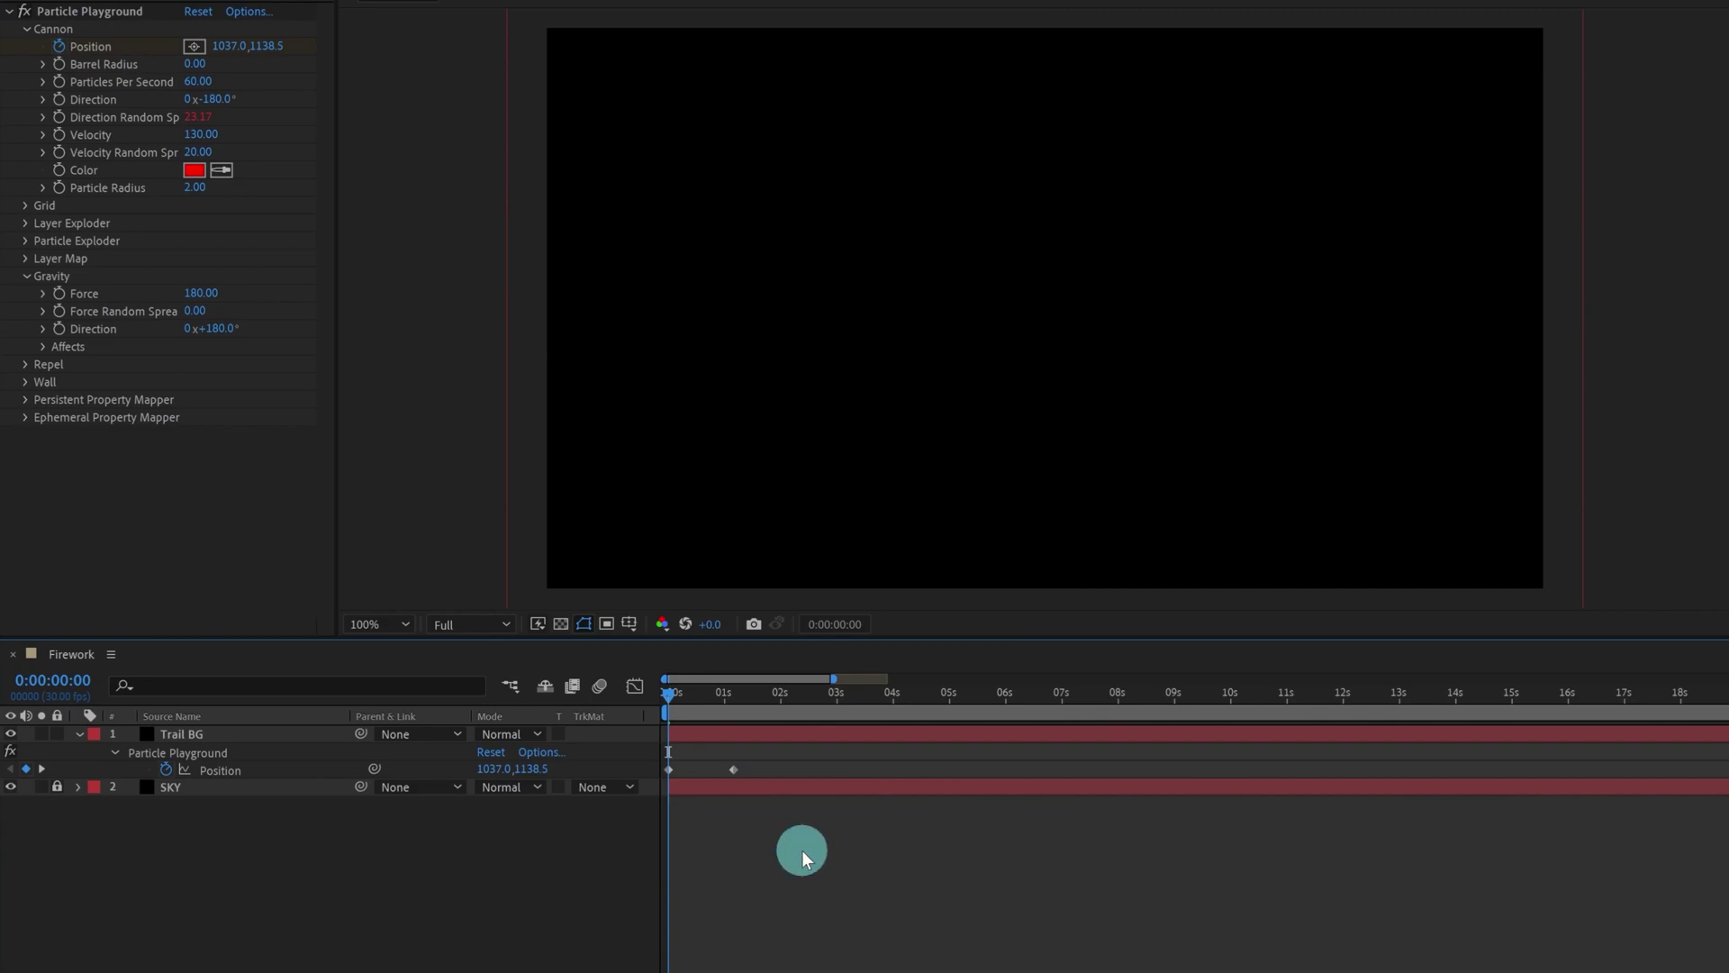
key("space")
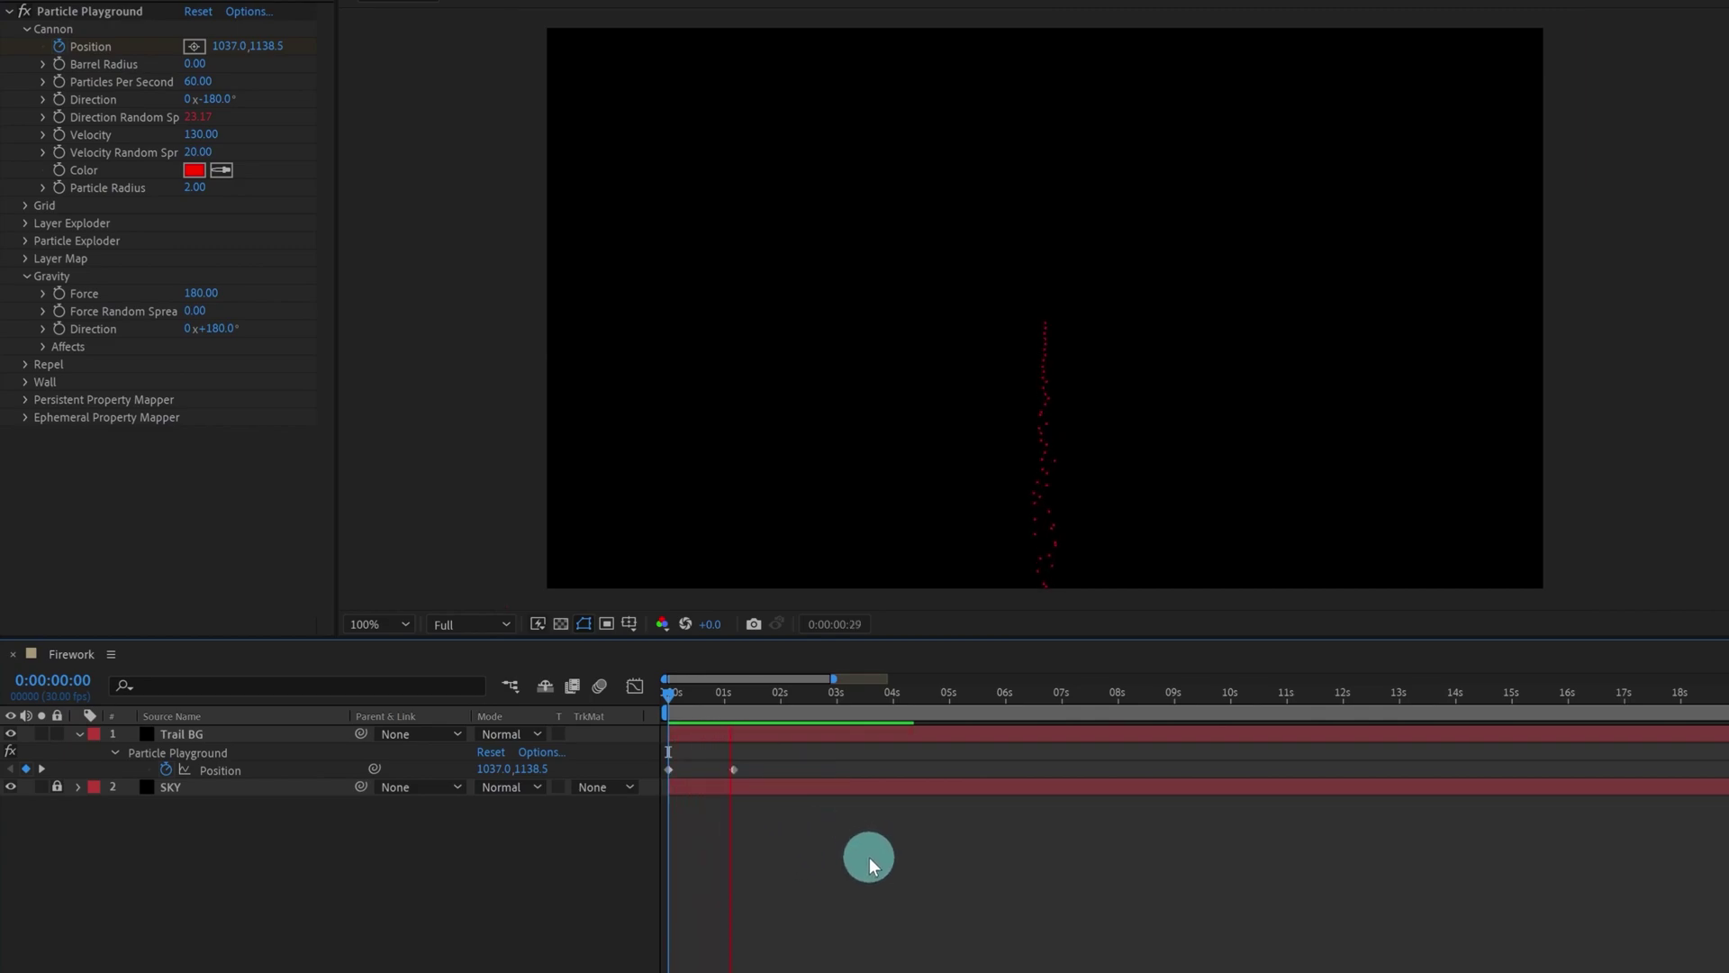
key("space")
Step: Ease both cannon position keyframes and shift the peak of their speed curve towards the second keyframe
left_click_drag(762, 696, 613, 695)
key("equal")
key("equal")
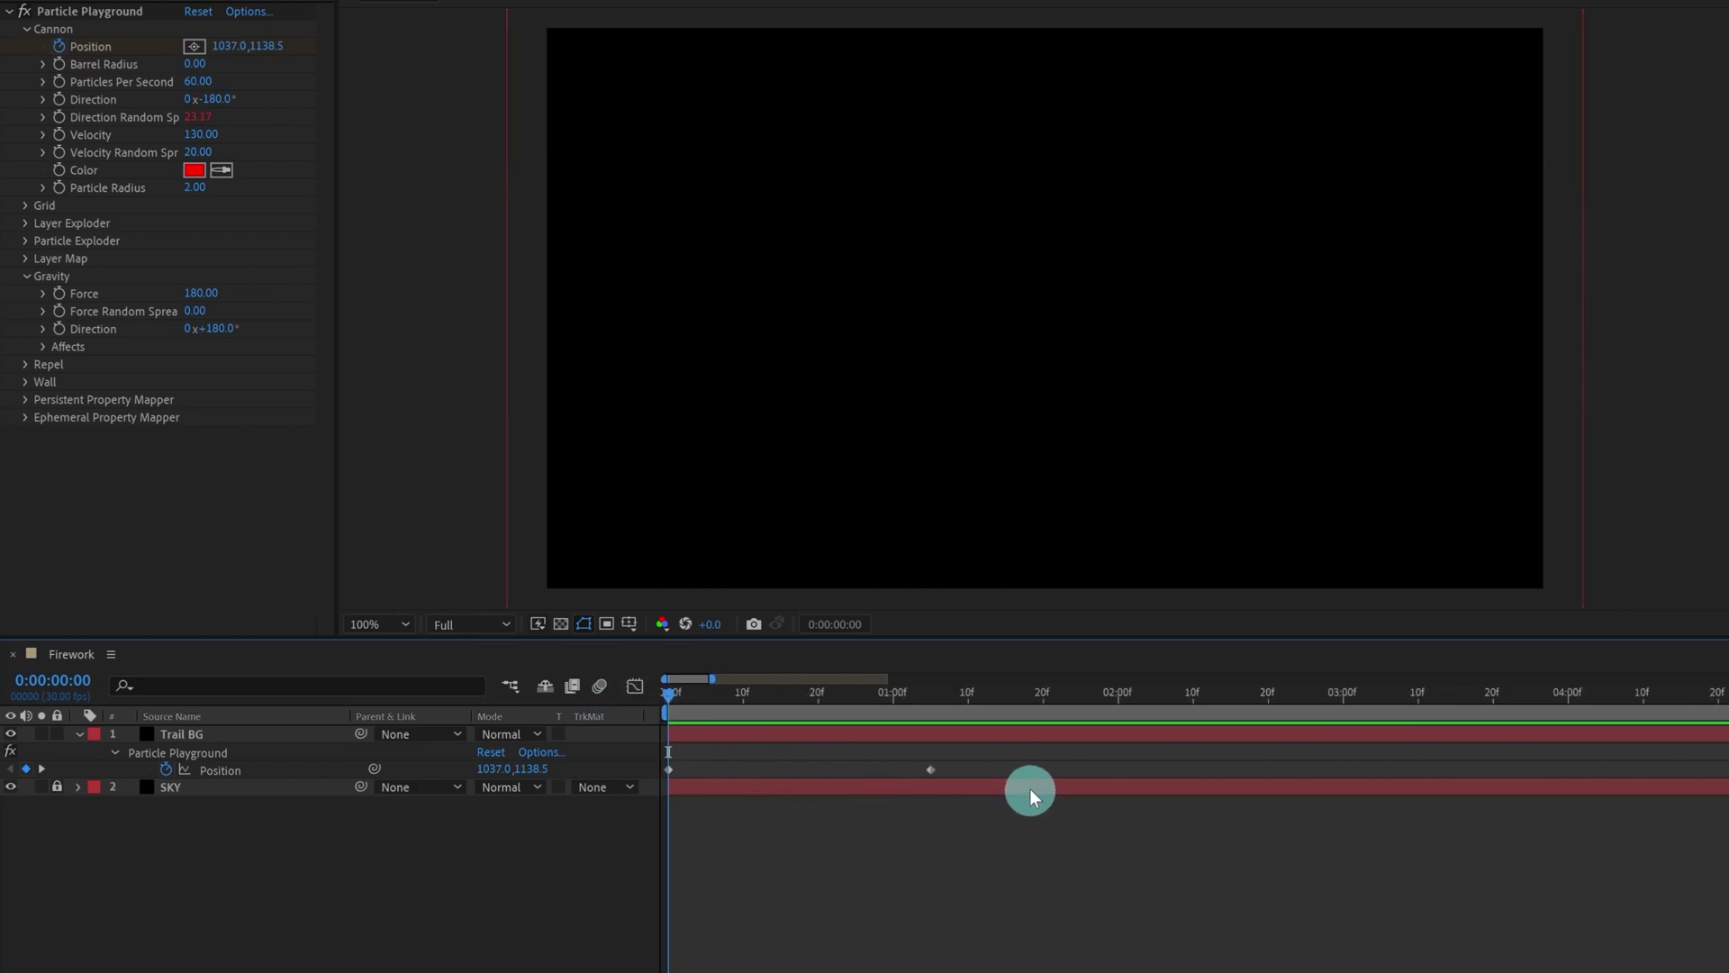
left_click_drag(964, 765, 620, 780)
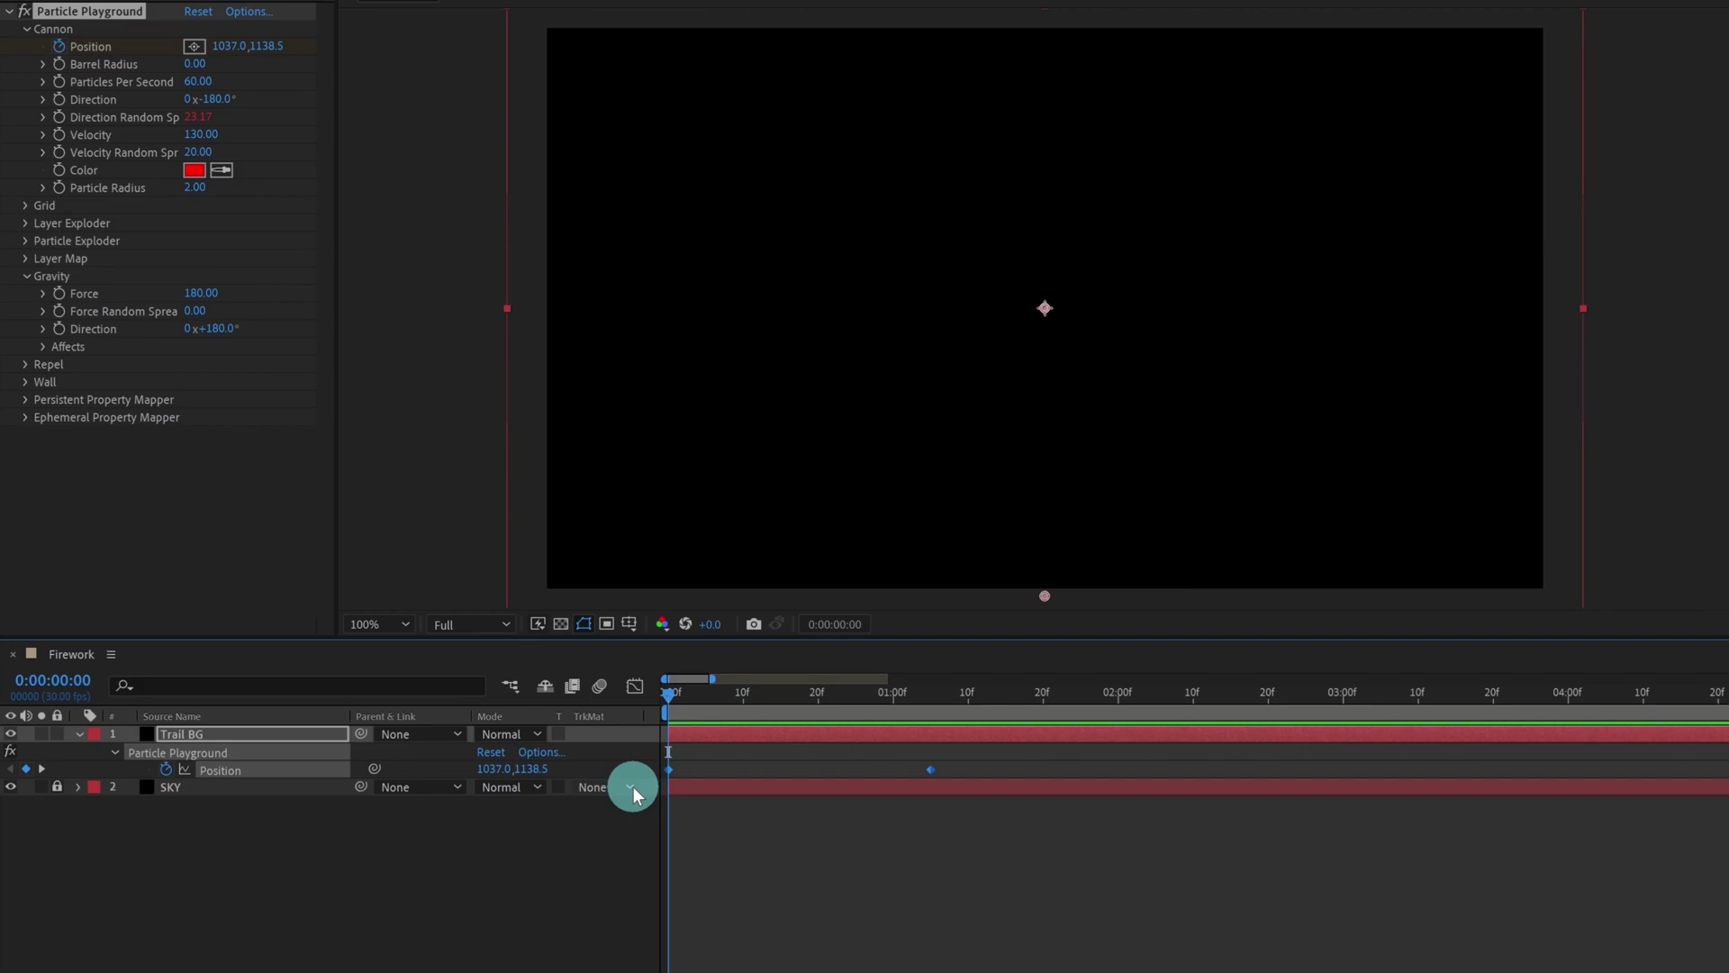
left_click(635, 688)
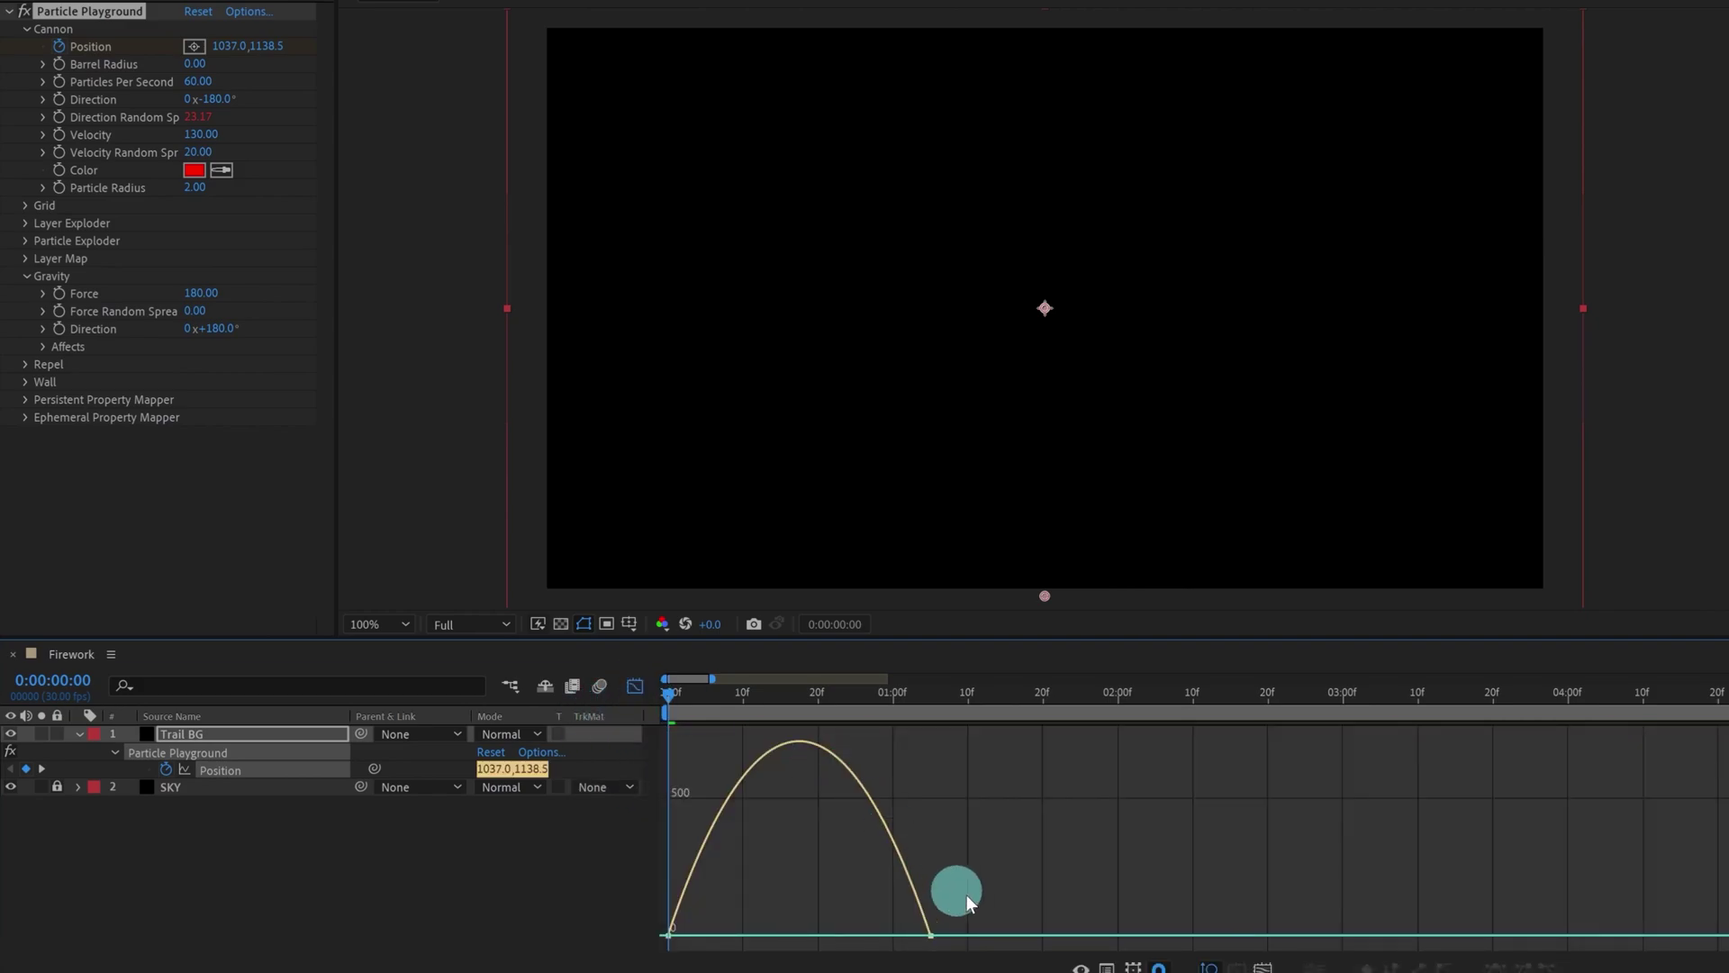
left_click_drag(895, 938, 908, 939)
left_click(636, 686)
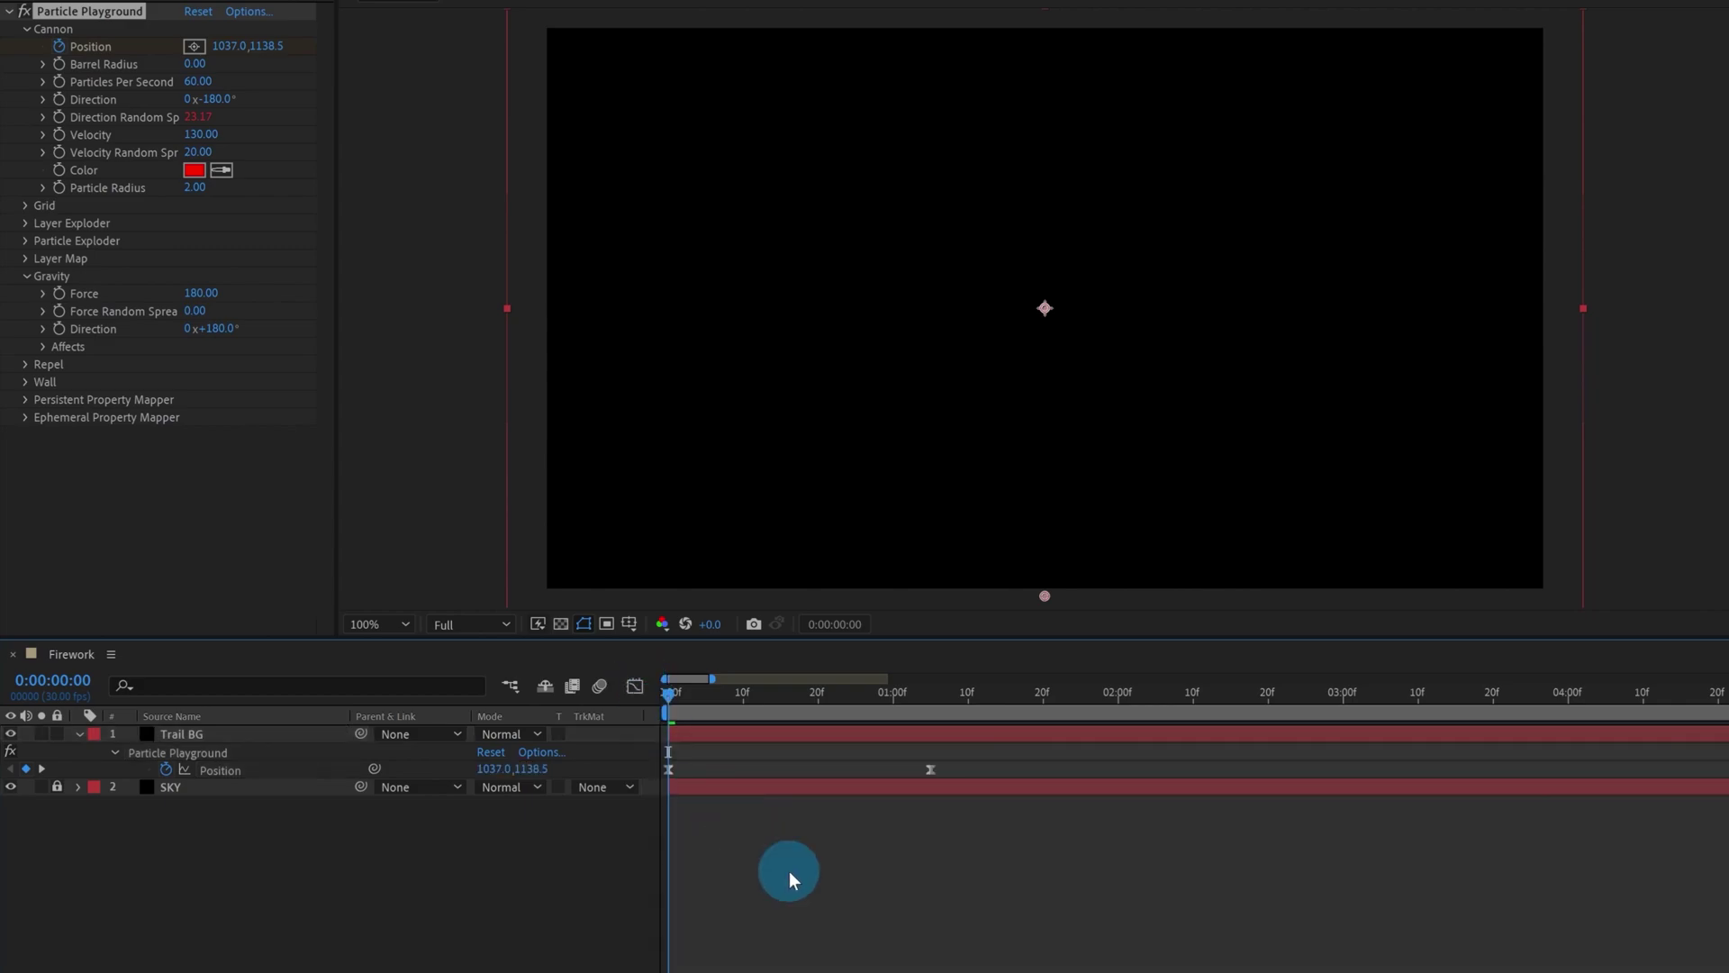
Step: Preview the eased rise of the particle trail from the first frame
key("space")
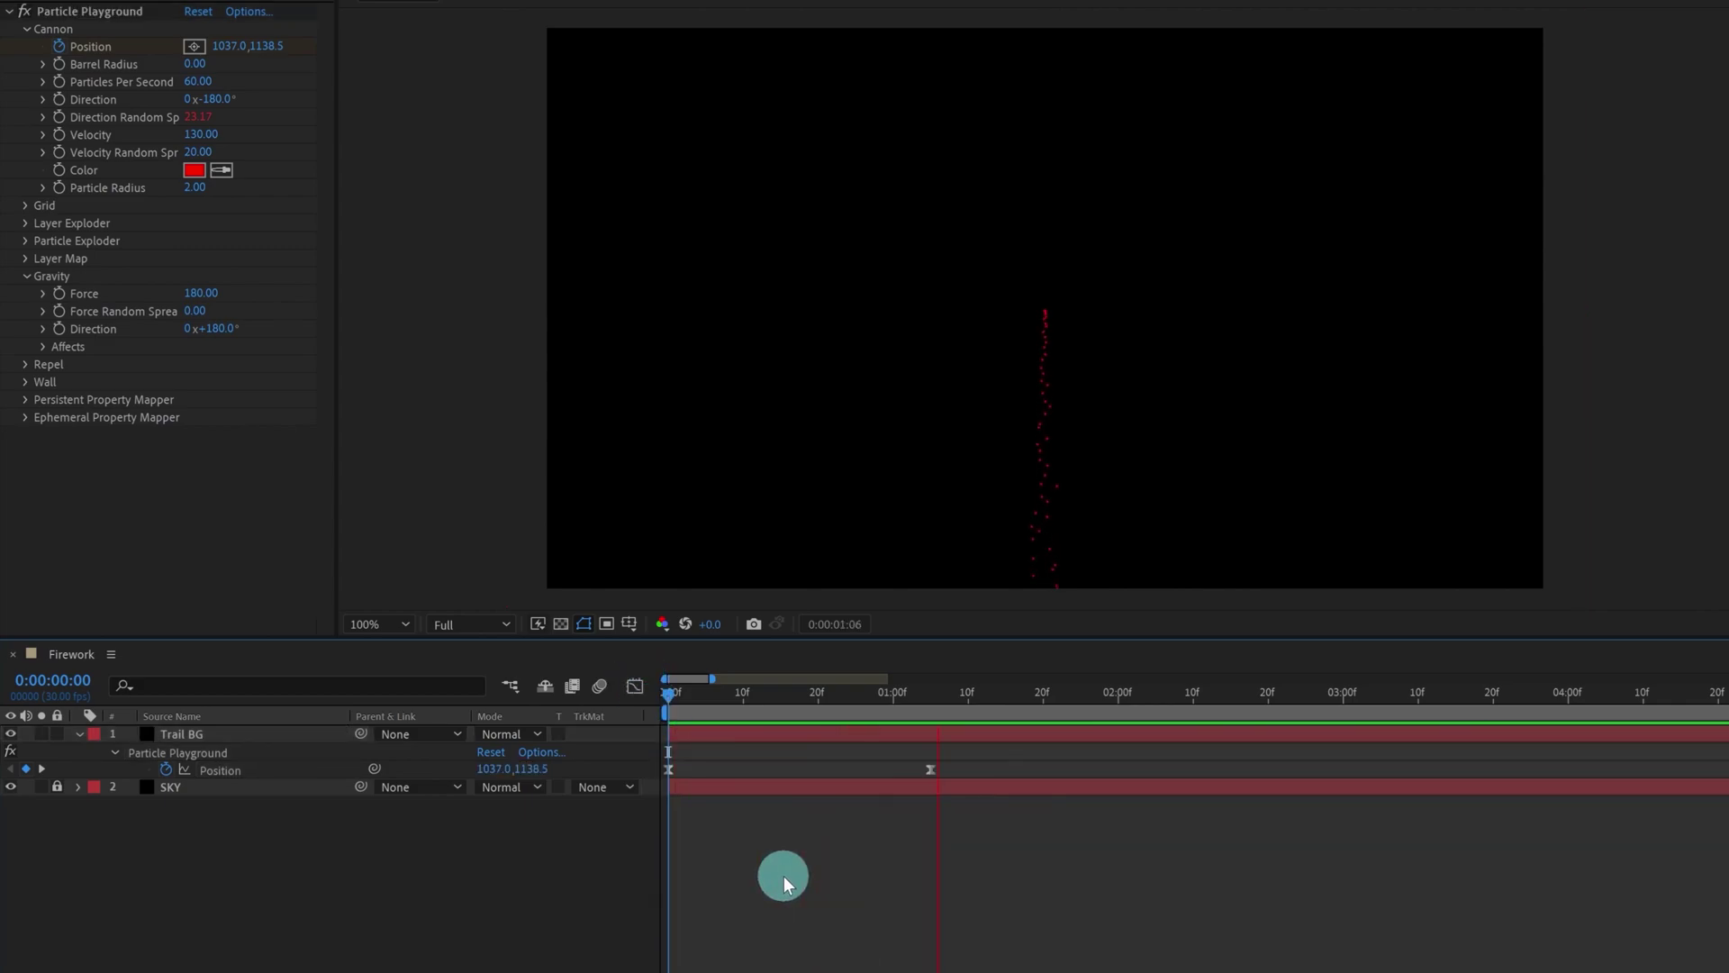
key("space")
key("space")
key("space")
Step: Move the cannon's second position keyframe to 0:00:01:10 and replay the rise from the start
left_click(52, 680)
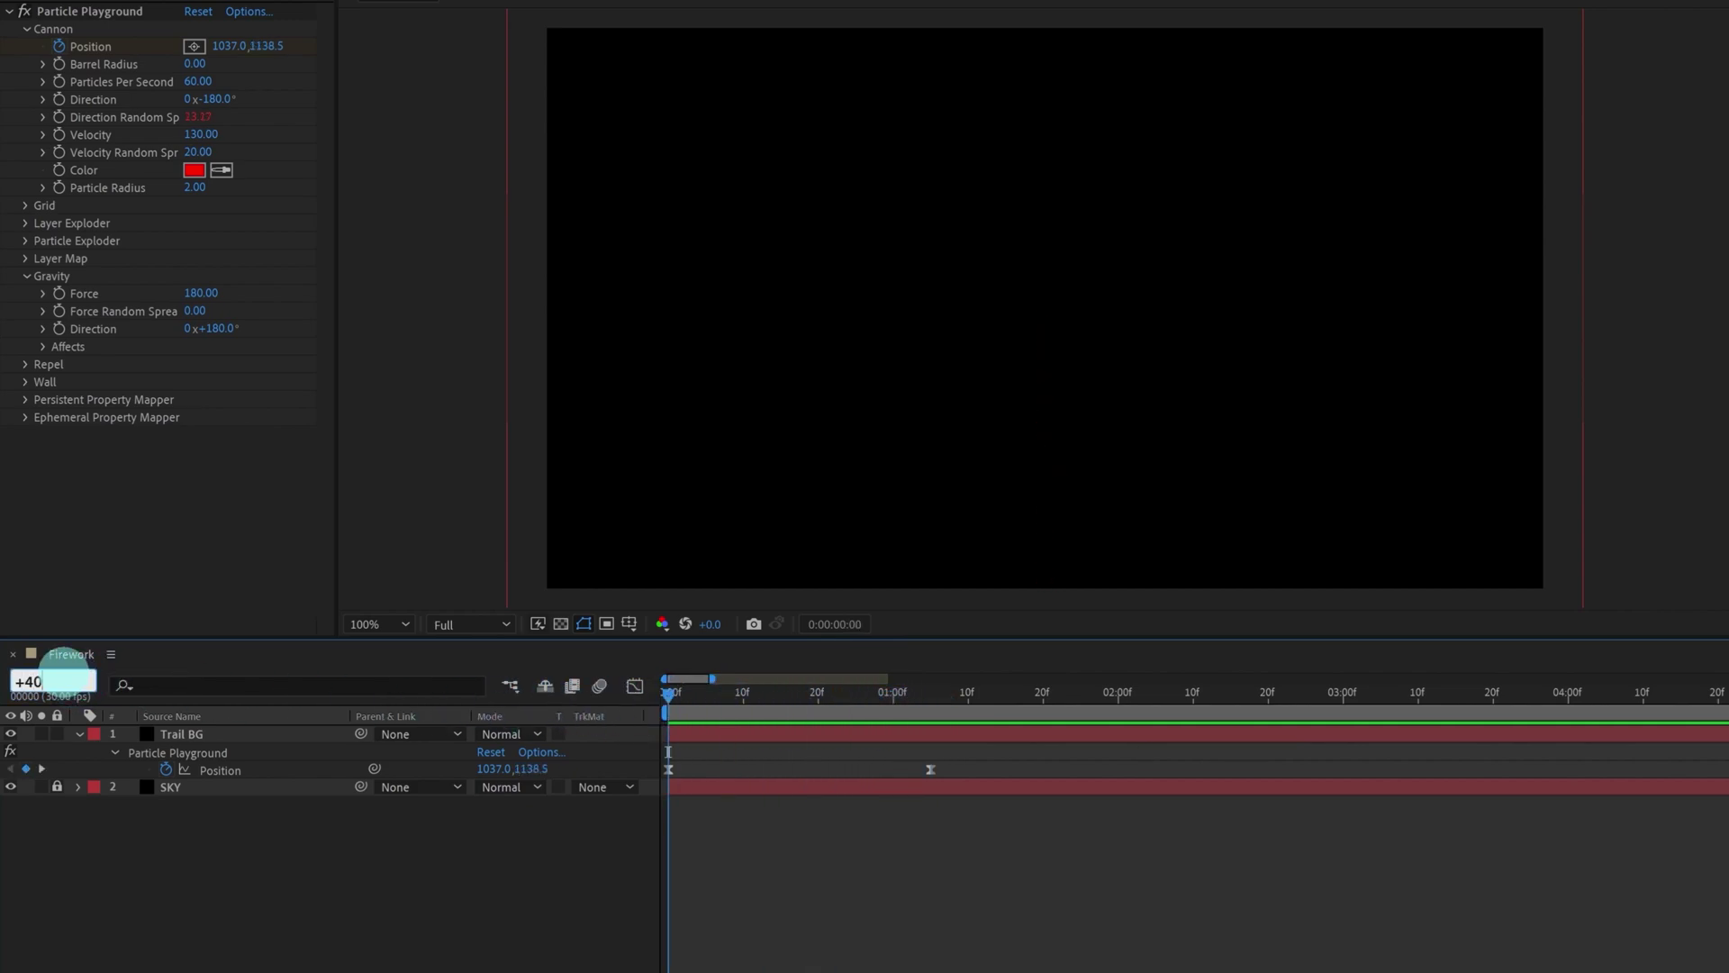
key("Return")
left_click_drag(813, 786, 962, 771)
left_click_drag(969, 690, 589, 692)
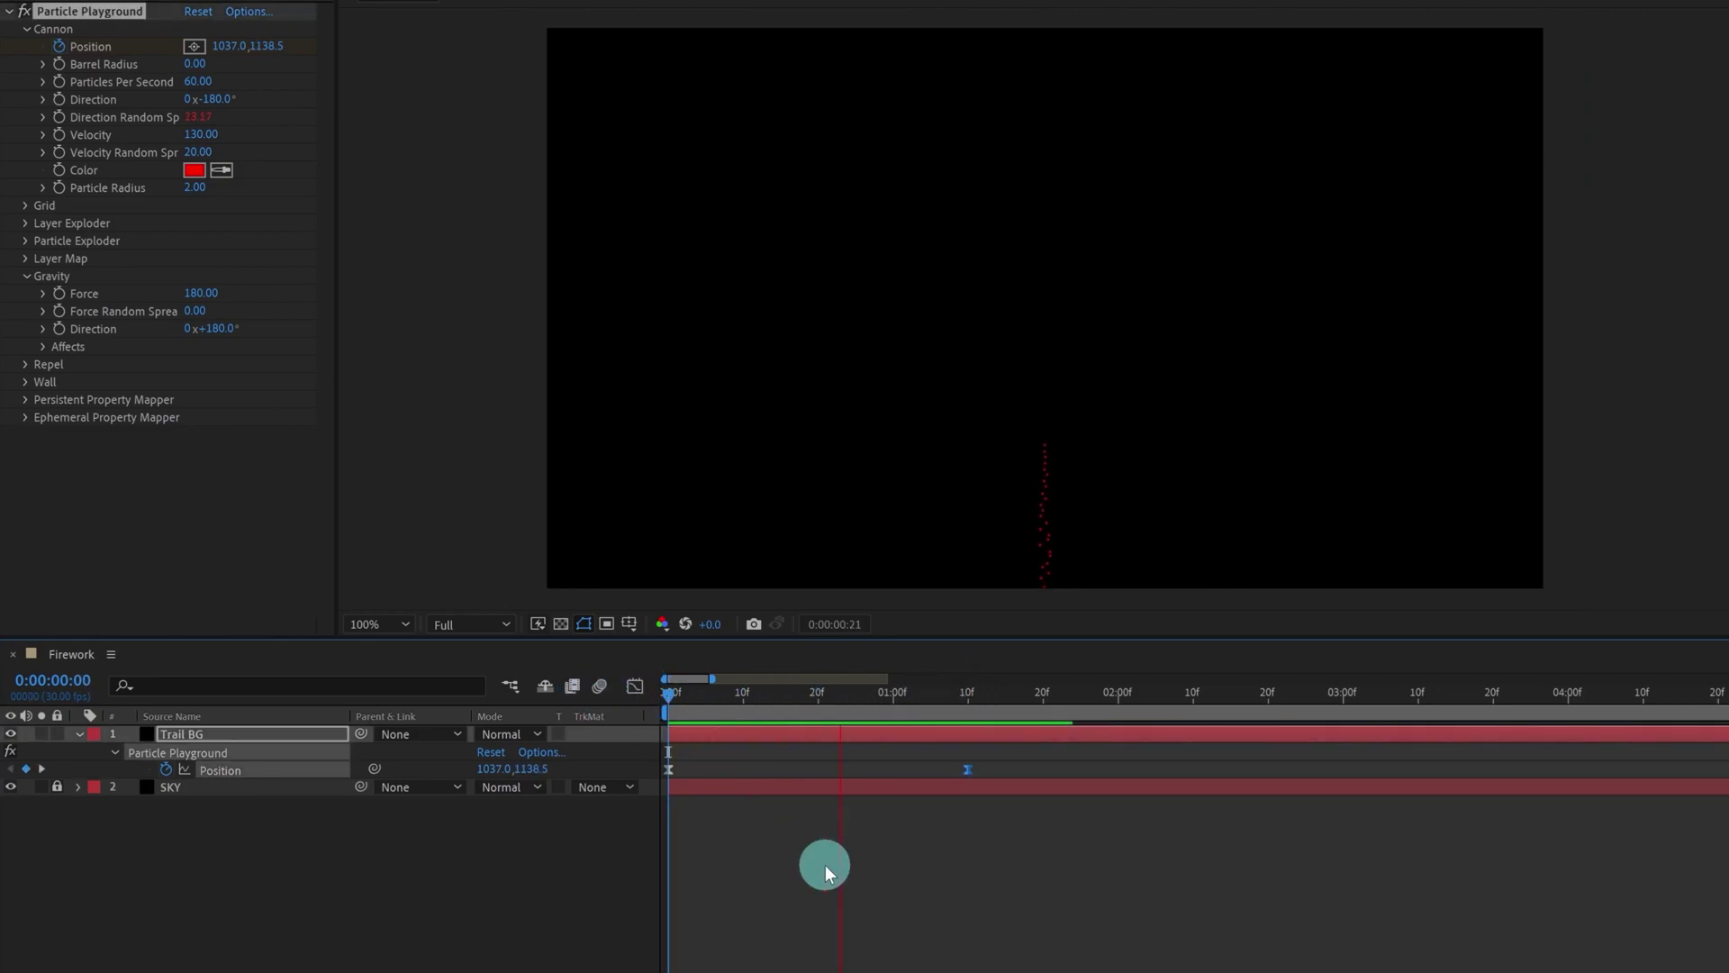
Step: At 0:00:01:02, add keyframes for Particles Per Second at 150 and Particle Radius at 2
left_click(978, 690)
left_click_drag(978, 690, 910, 701)
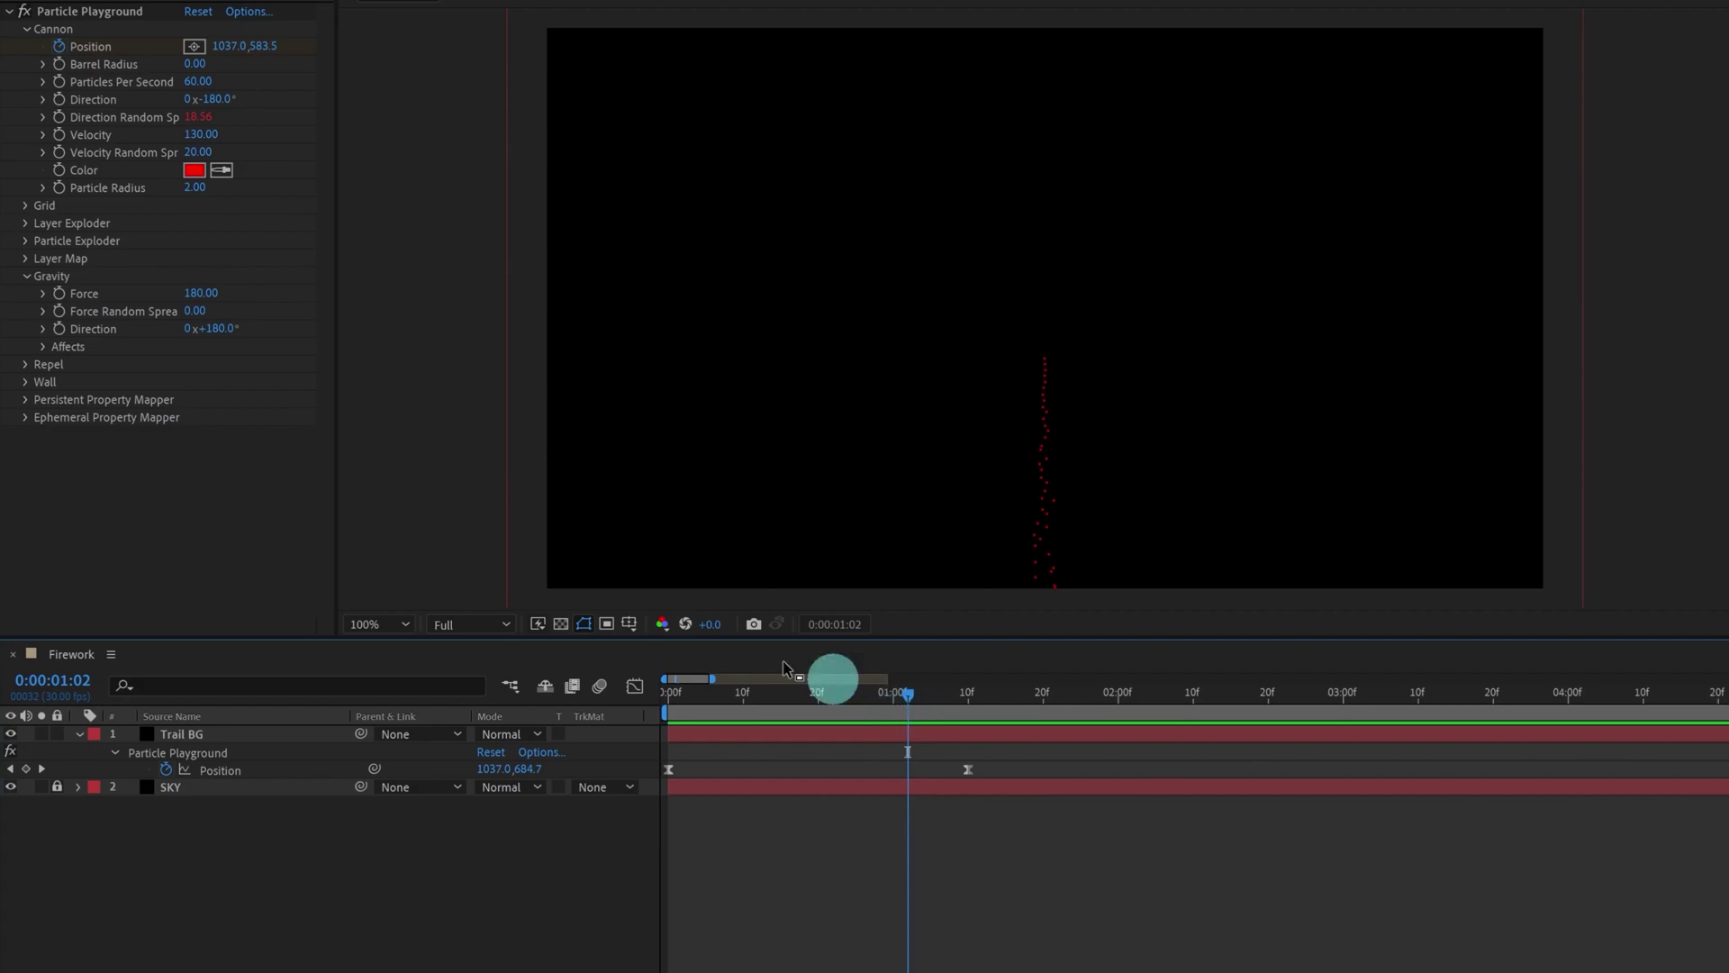
left_click(58, 82)
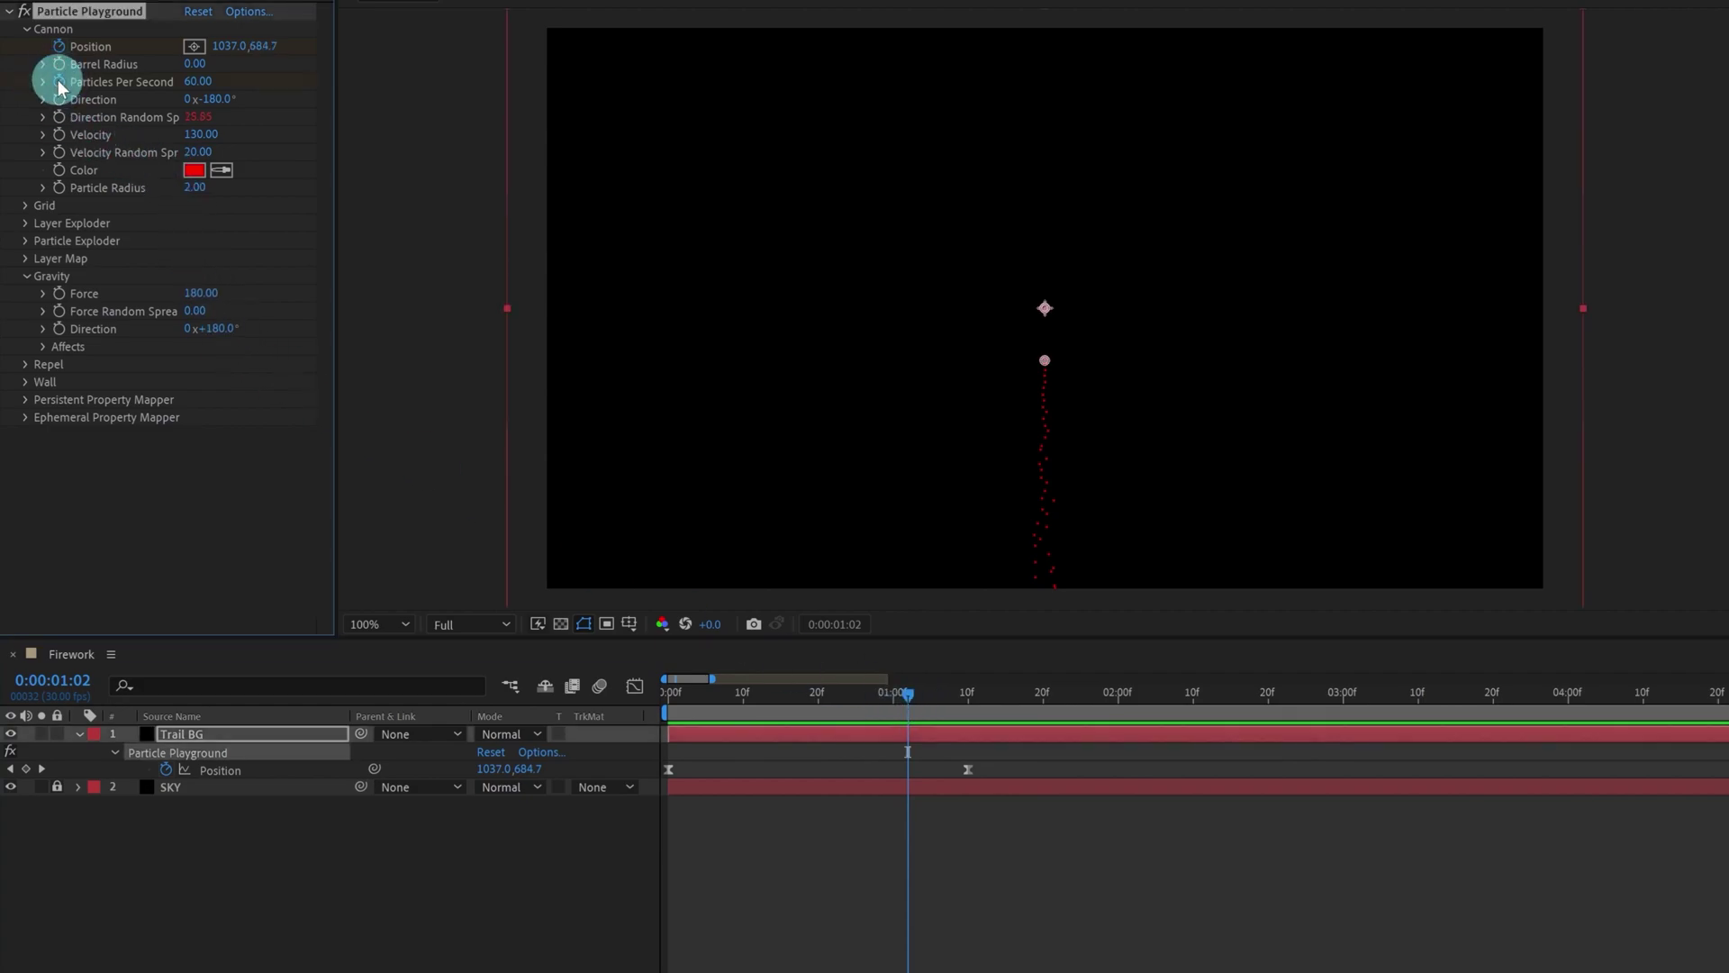
left_click(59, 186)
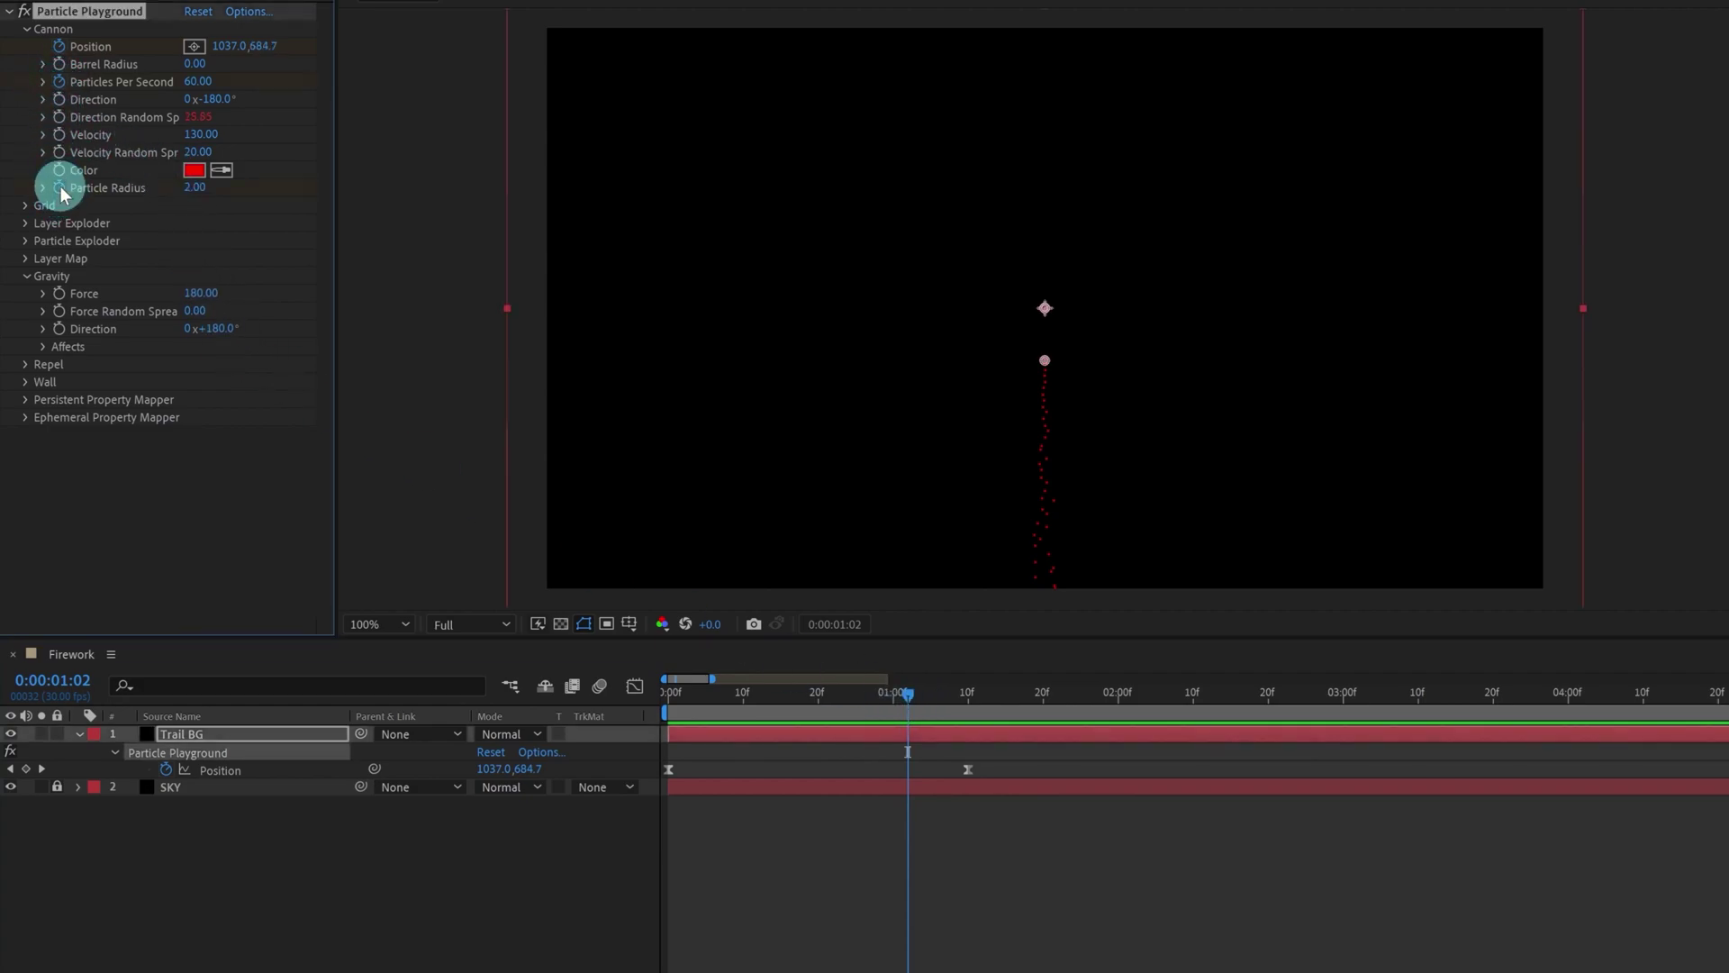
left_click_drag(195, 87, 226, 80)
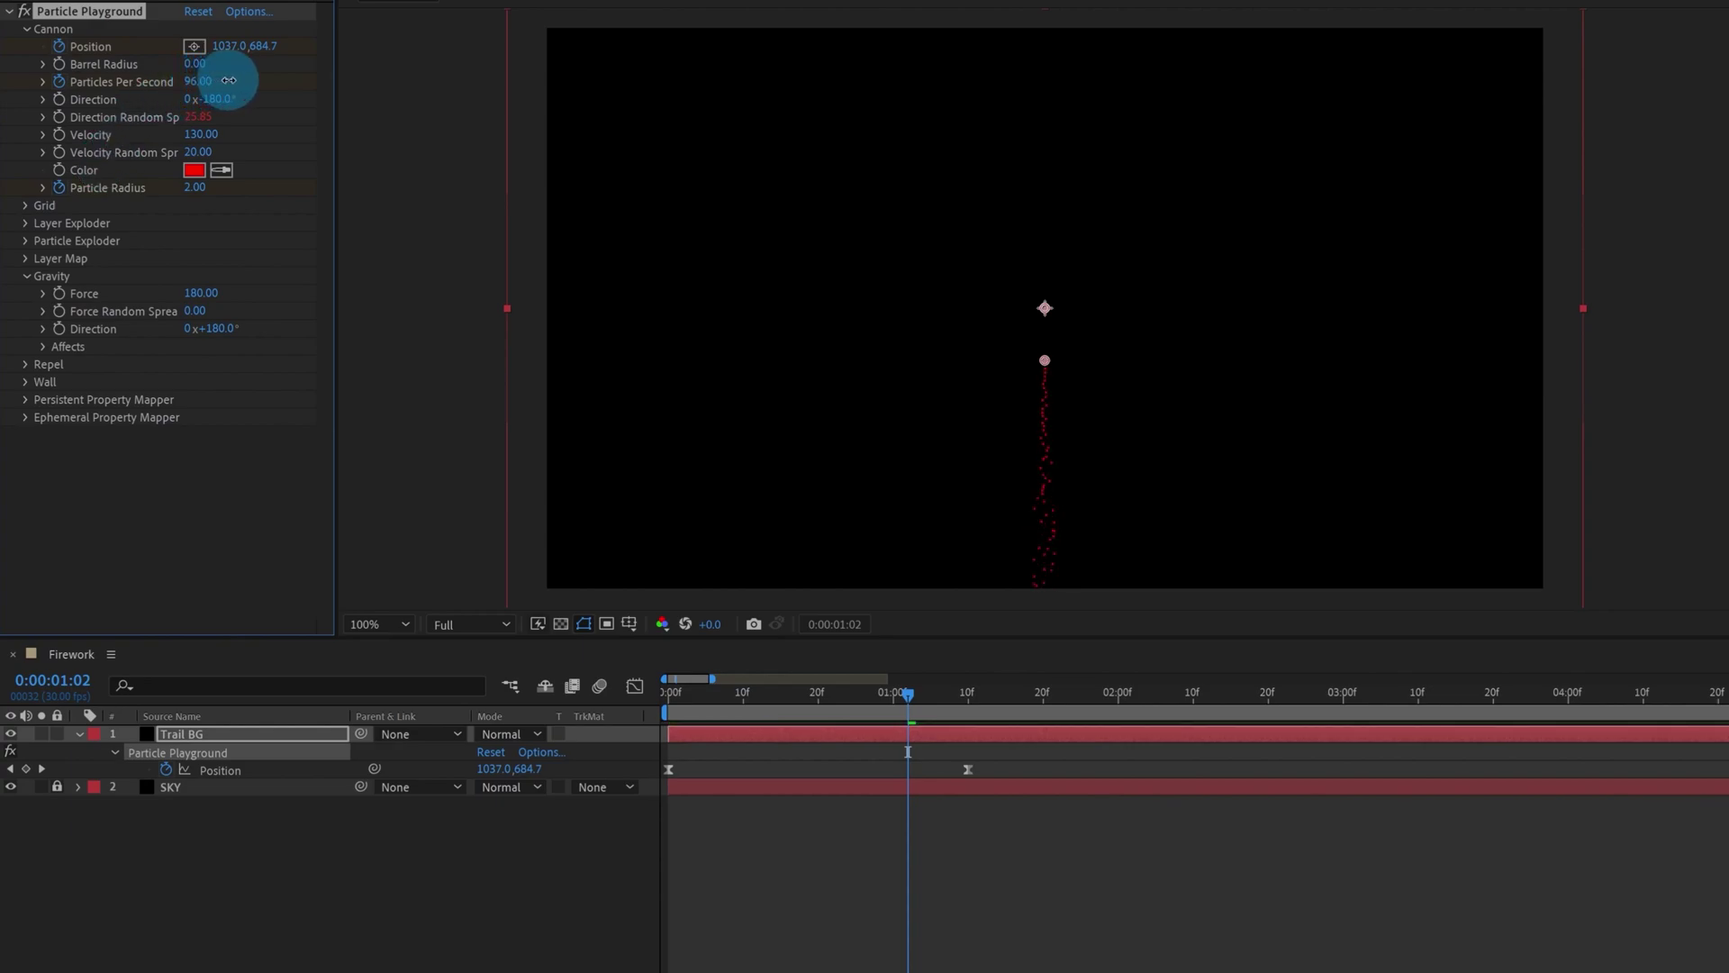
left_click(200, 80)
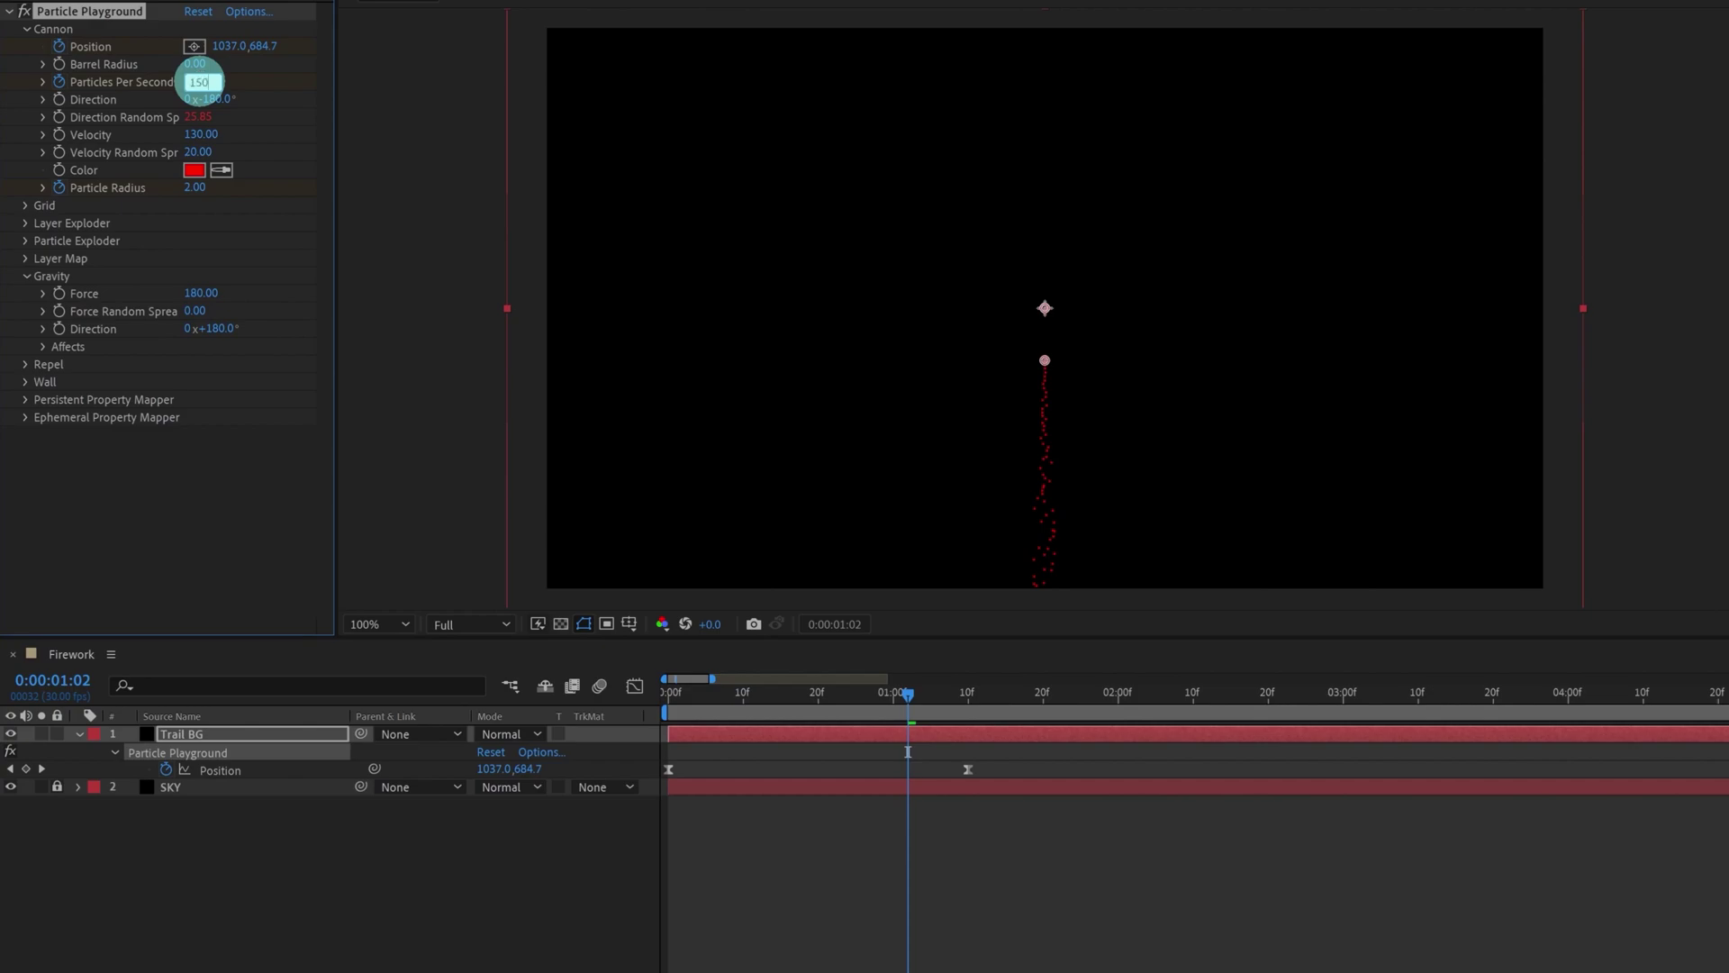
key("Return")
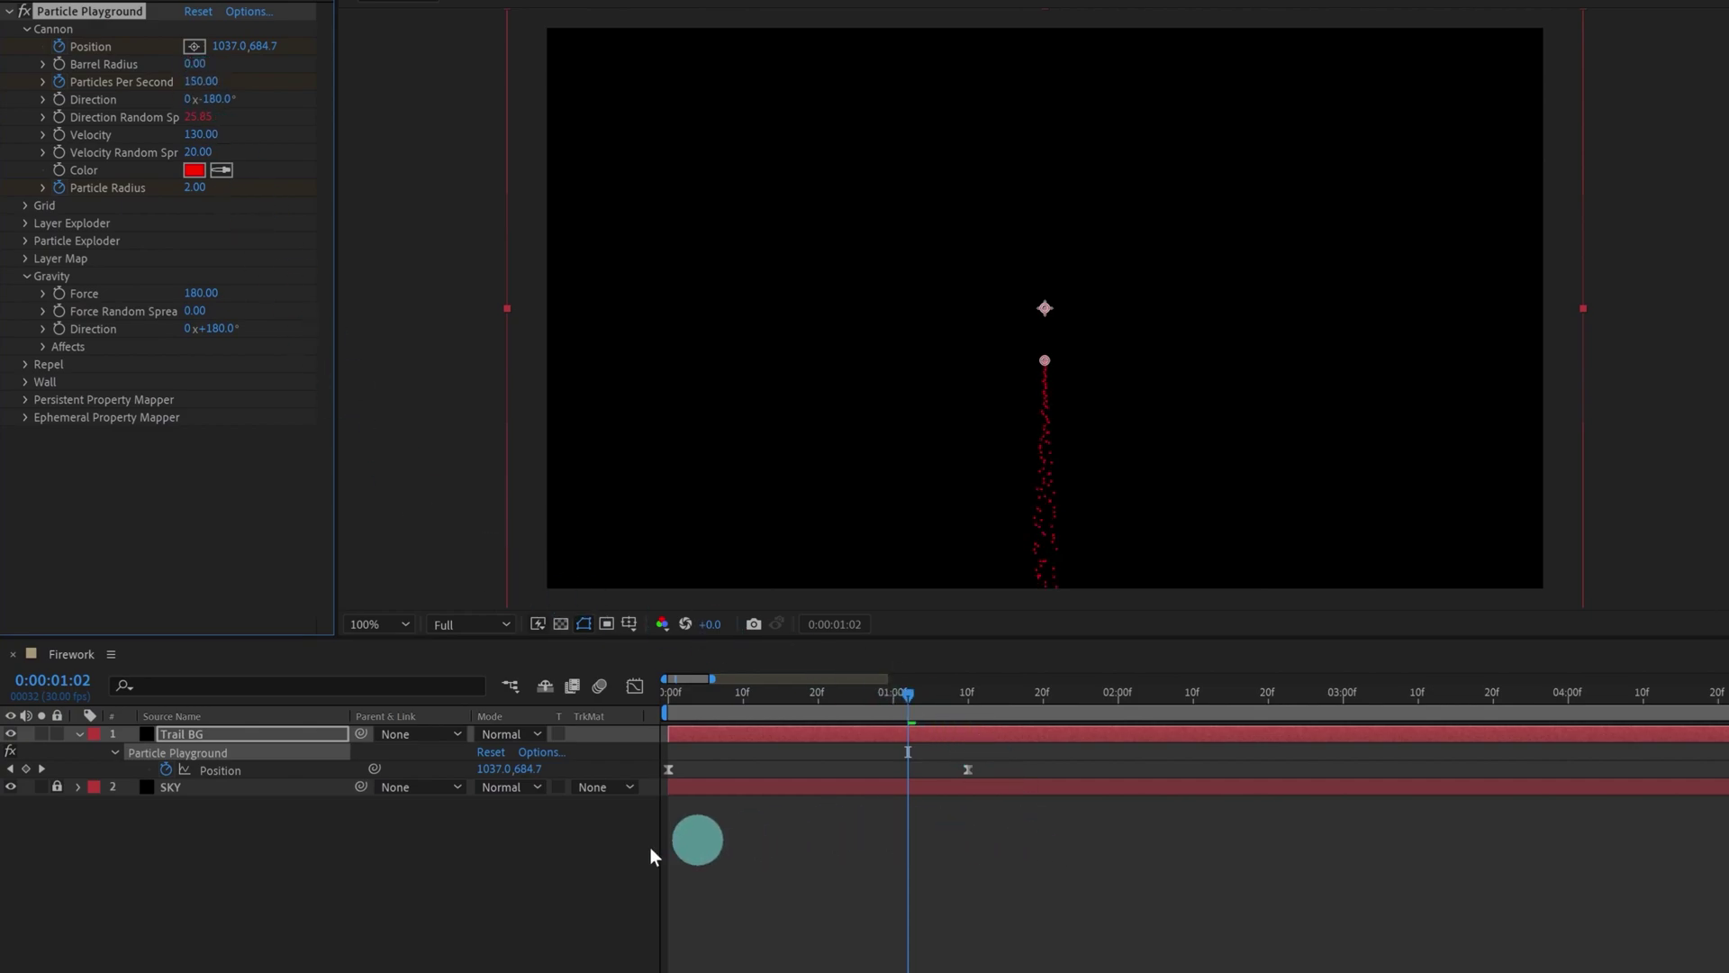
Step: Show all of Trail BG's keyframed properties and set Particles Per Second and Particle Radius to 0 at 0:00:01:10
key("u")
key("u")
key("k")
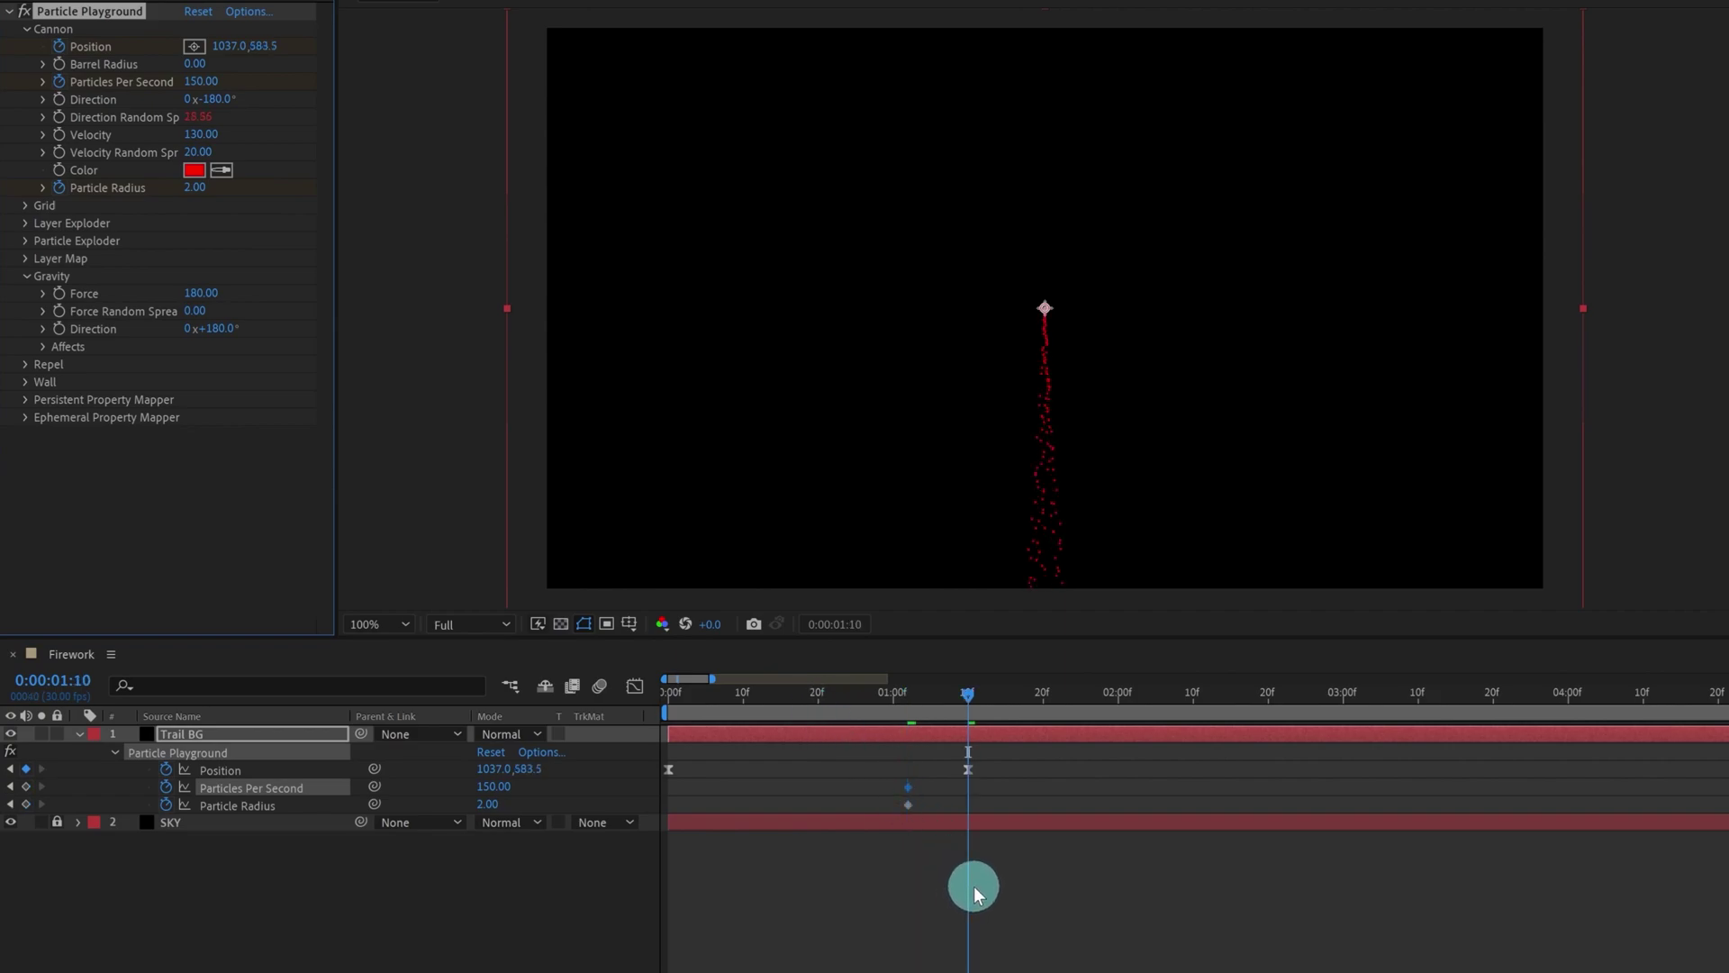
left_click(200, 79)
type("0")
key("Return")
left_click(206, 192)
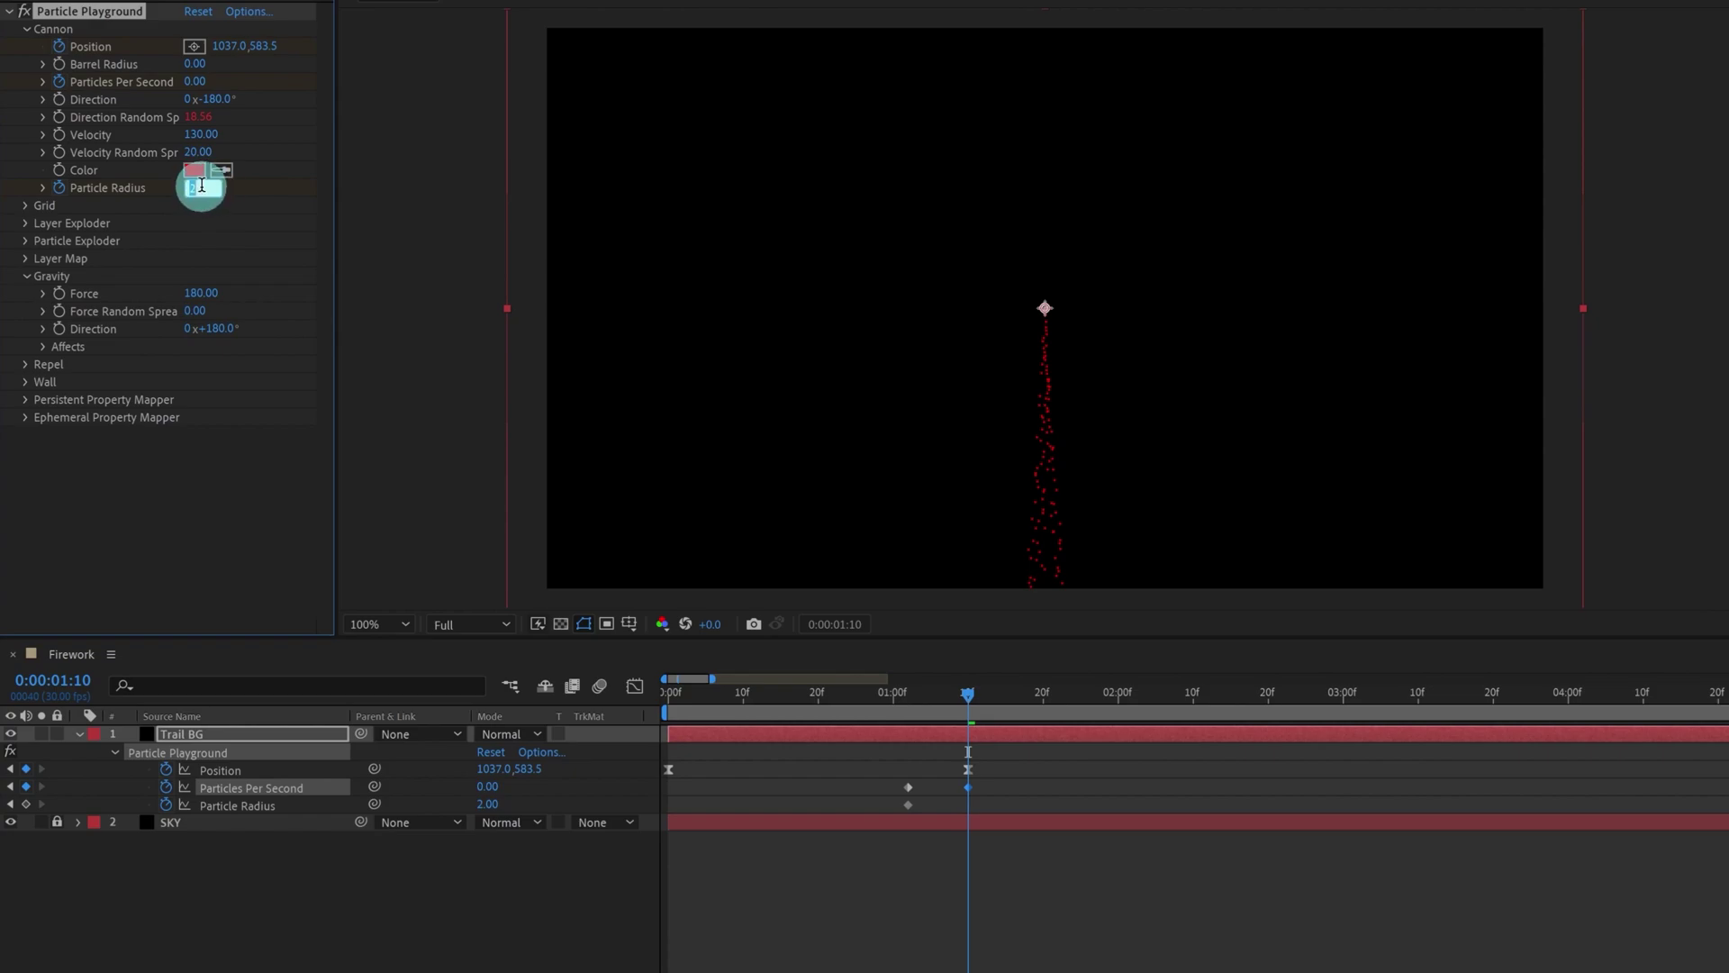
type("0")
key("Return")
Step: Ease the Particles Per Second and Particle Radius keyframes and shorten the incoming speed handle at their final keyframes
left_click_drag(991, 781, 856, 816)
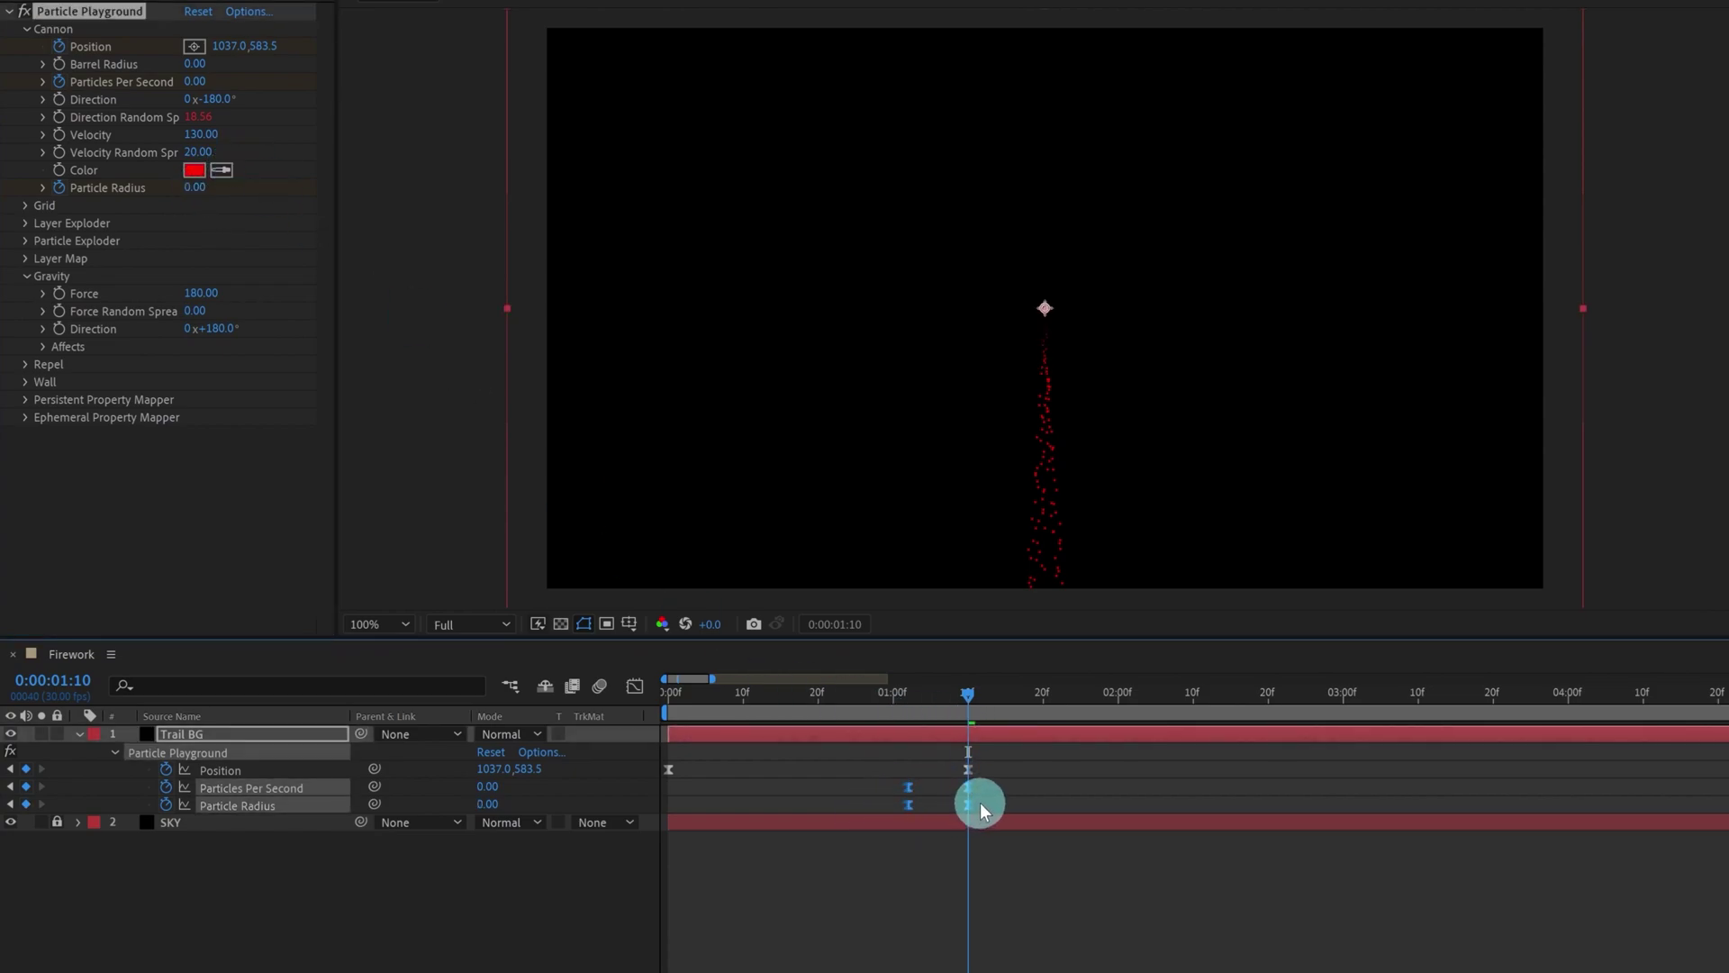
left_click(635, 686)
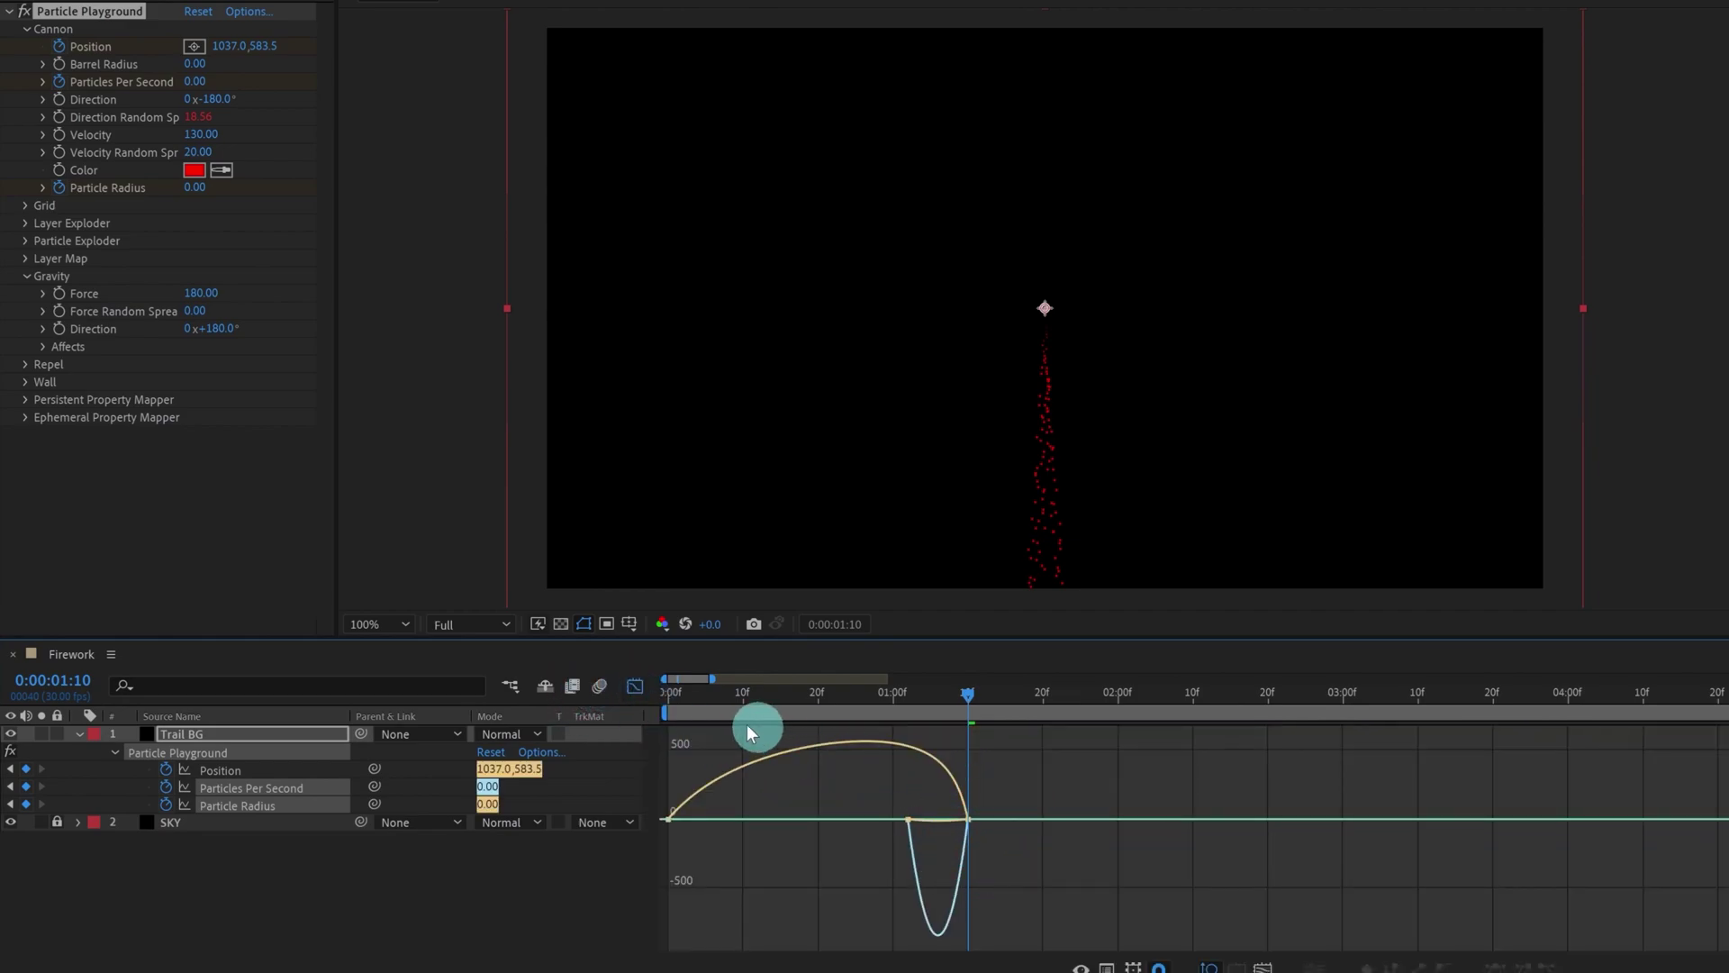
left_click(635, 687)
left_click(960, 793)
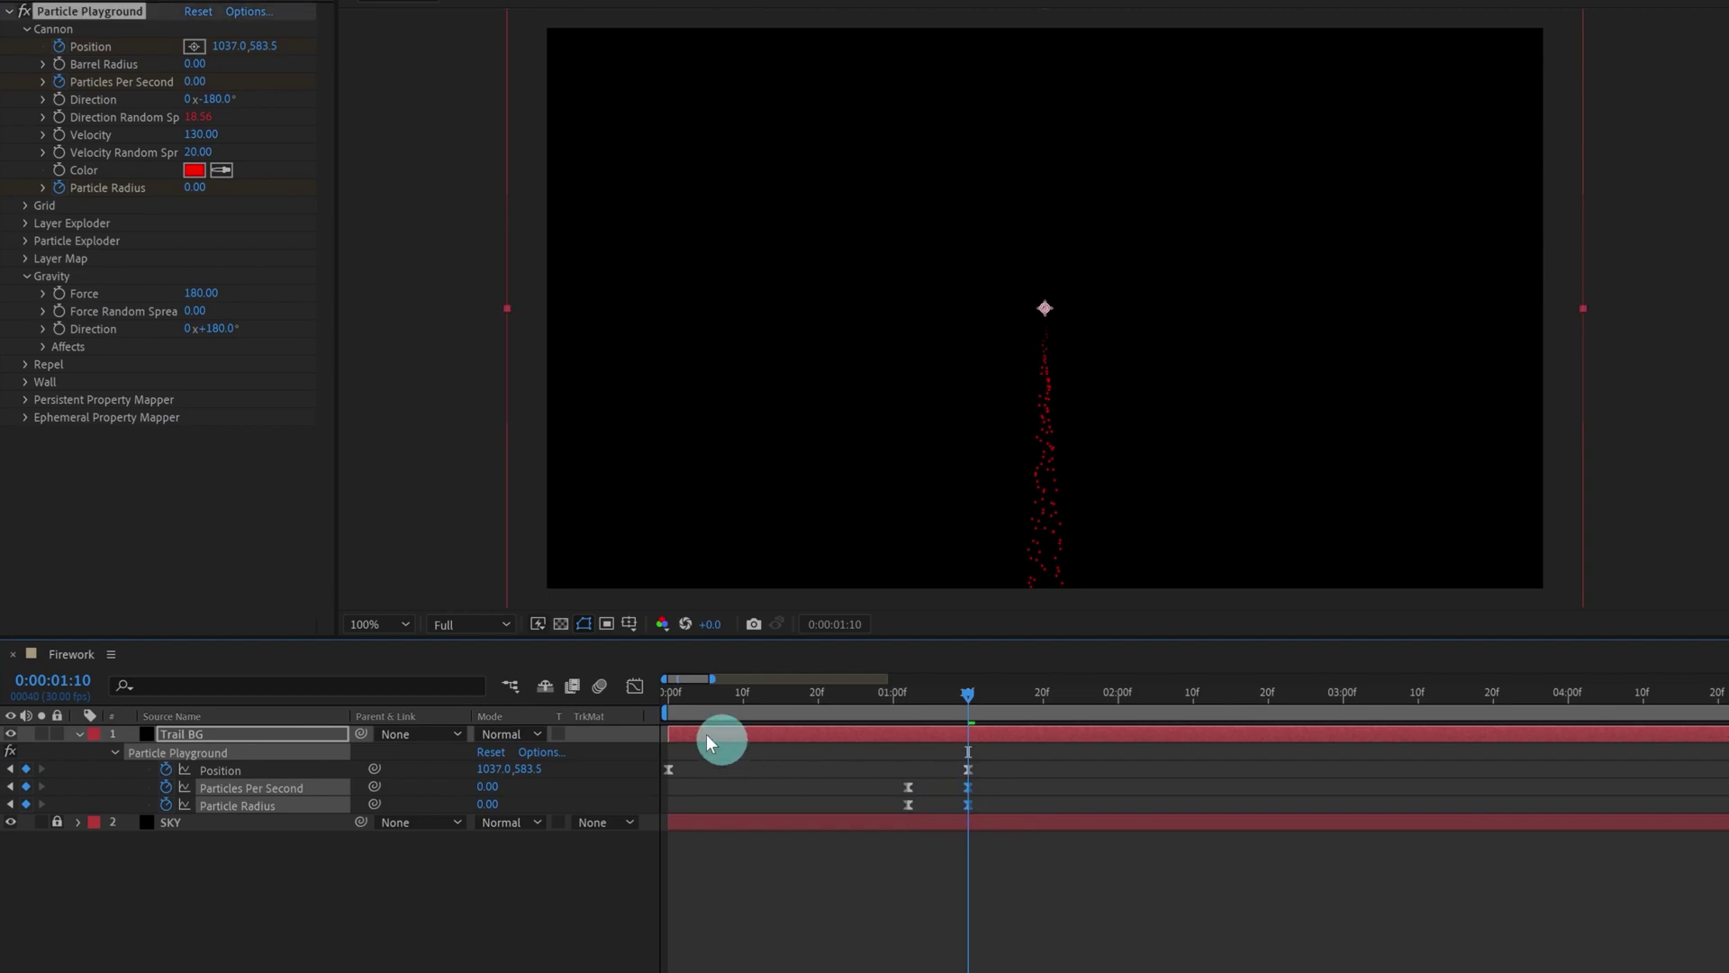
left_click(635, 686)
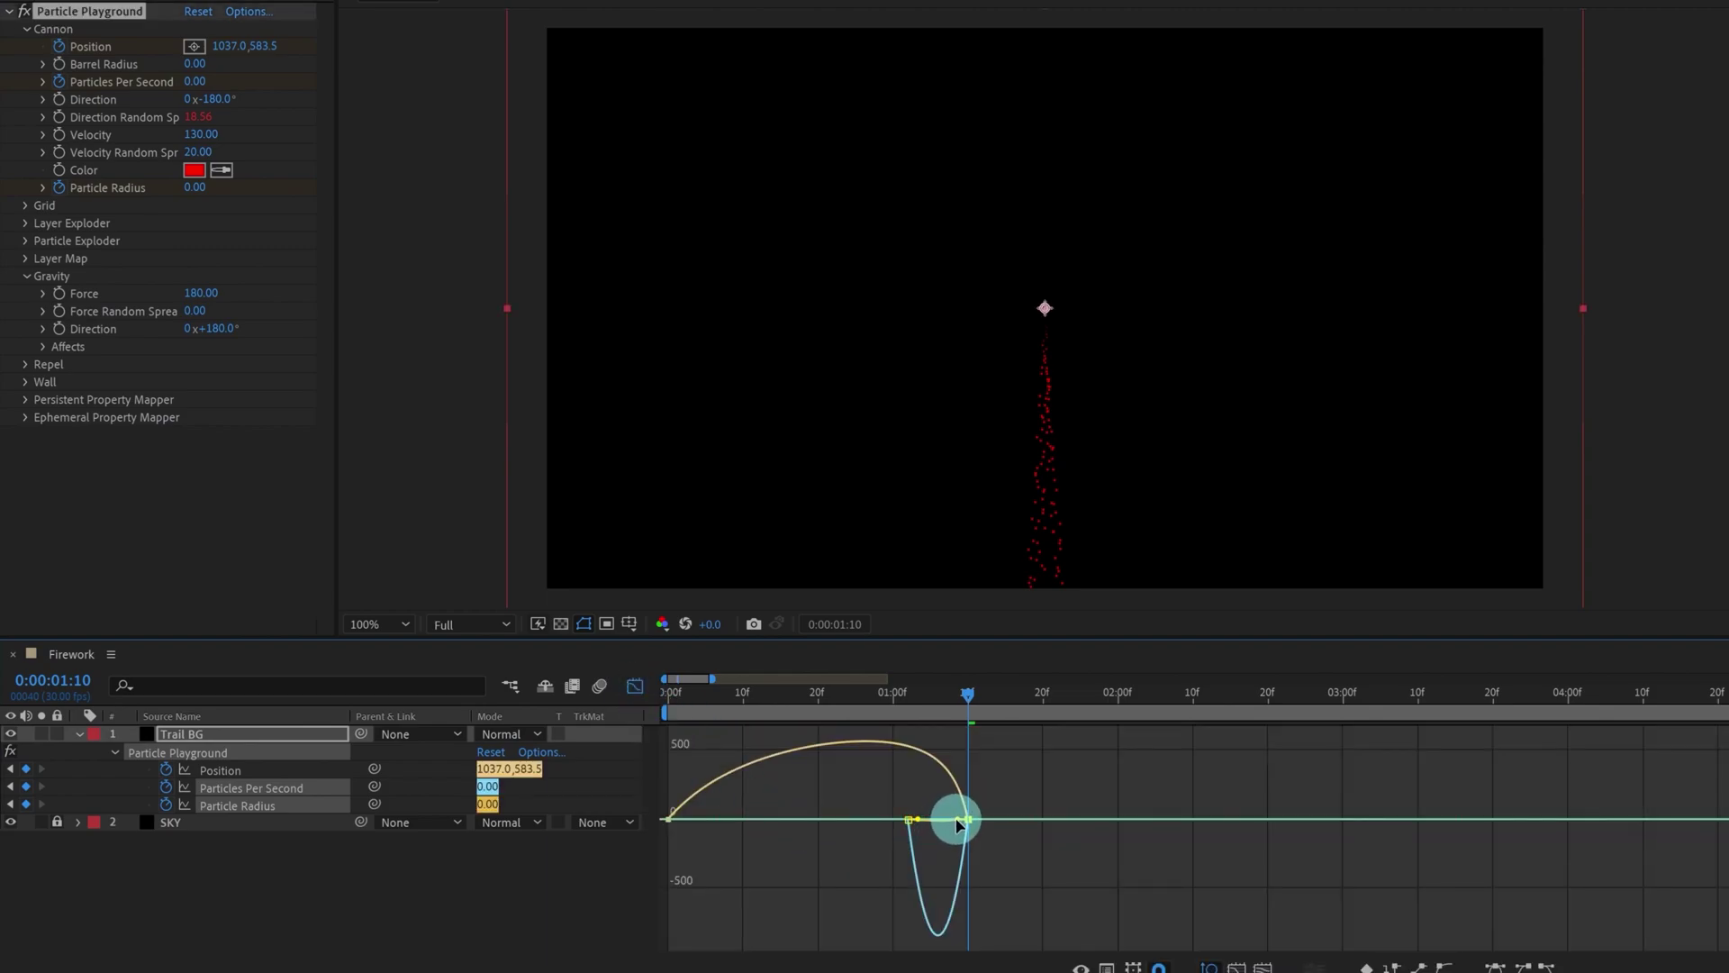
left_click_drag(958, 820, 963, 813)
left_click(635, 687)
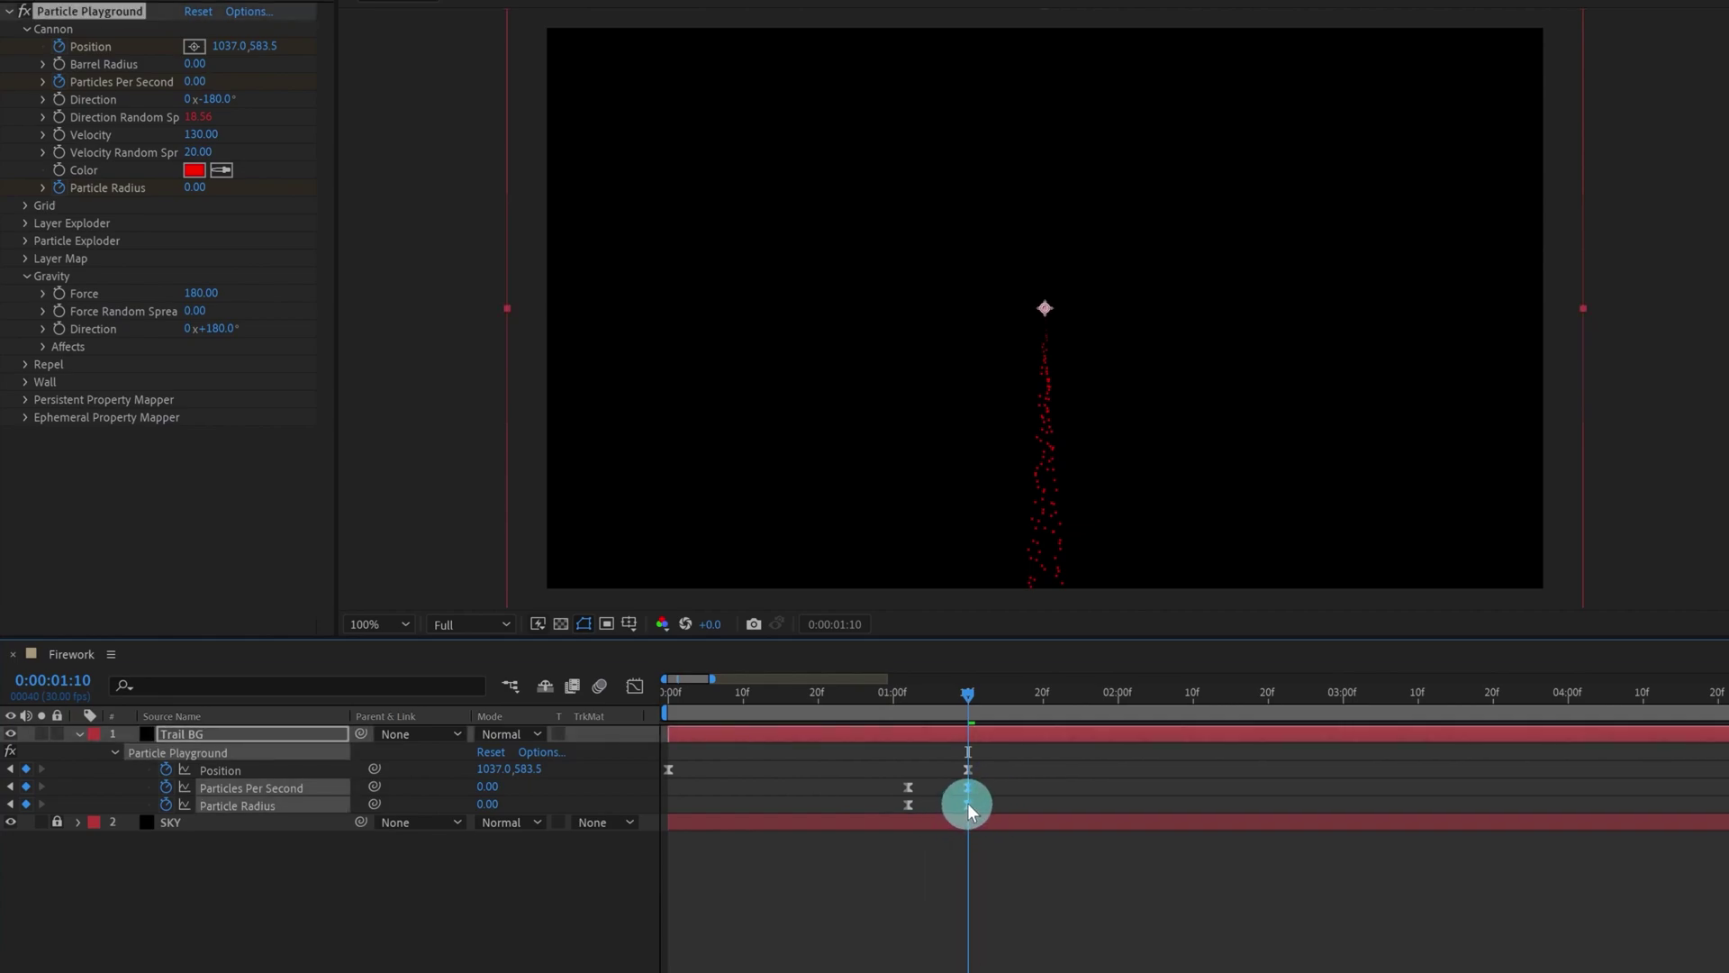
Step: Preview the trail from the first frame to check how the particles fade out at the top
left_click_drag(745, 691, 612, 694)
scroll(835, 487, "down", 1)
key("space")
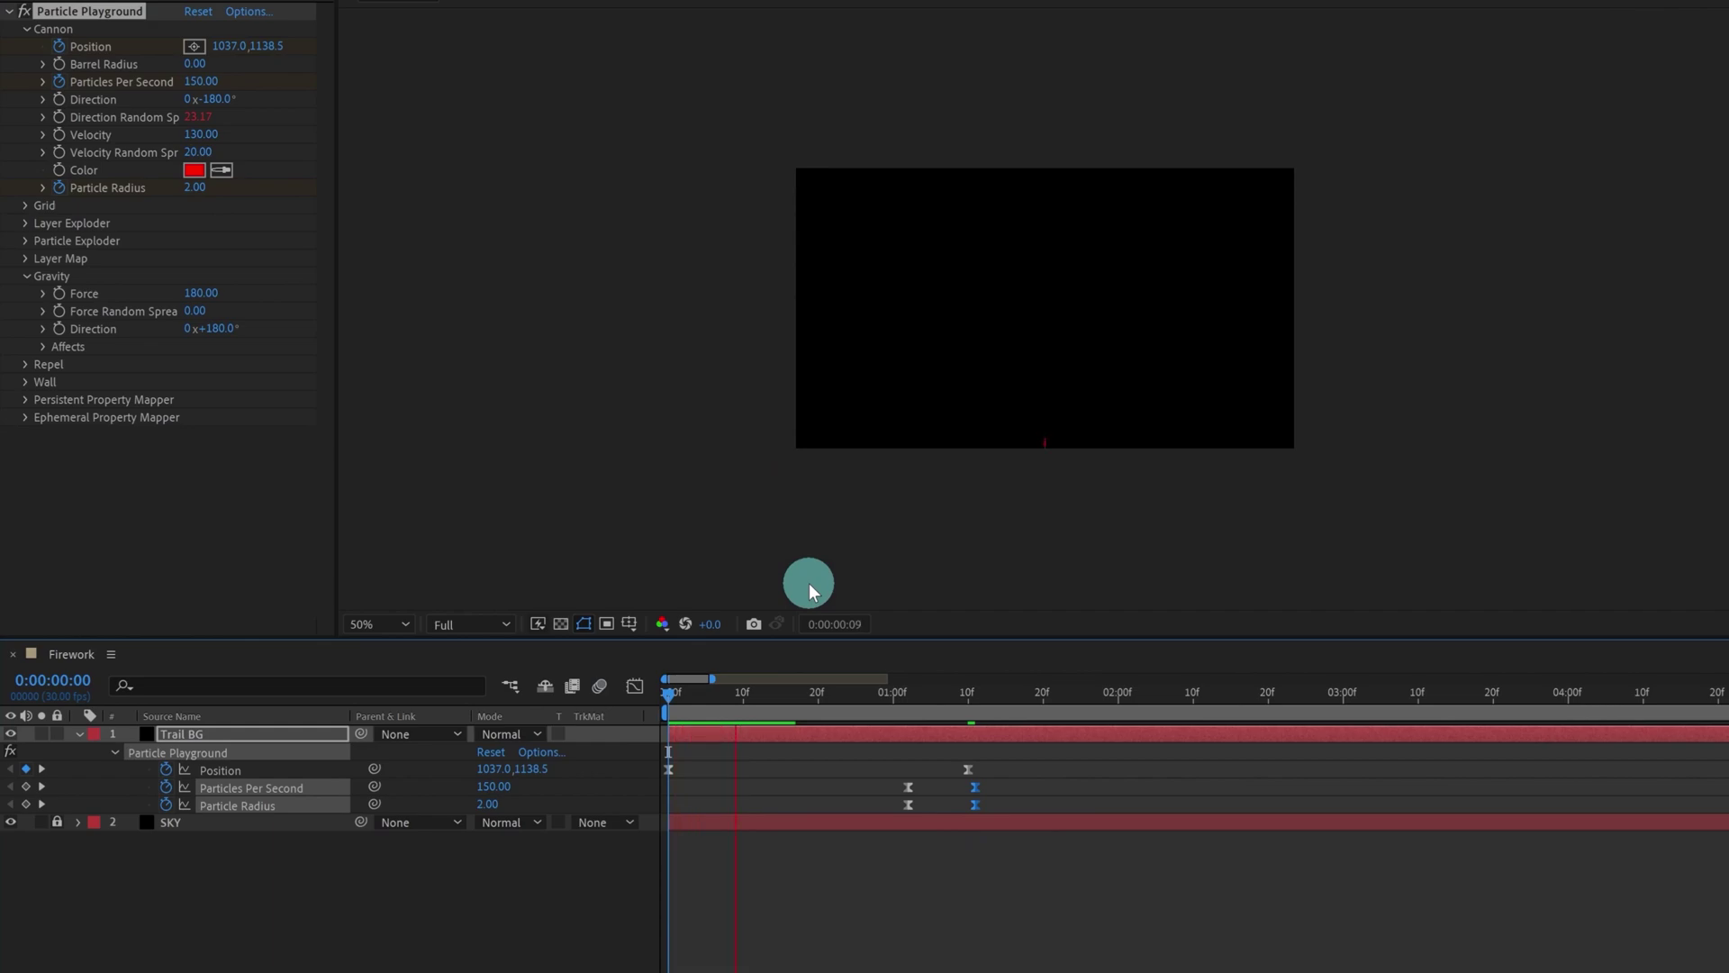
left_click(668, 695)
key("space")
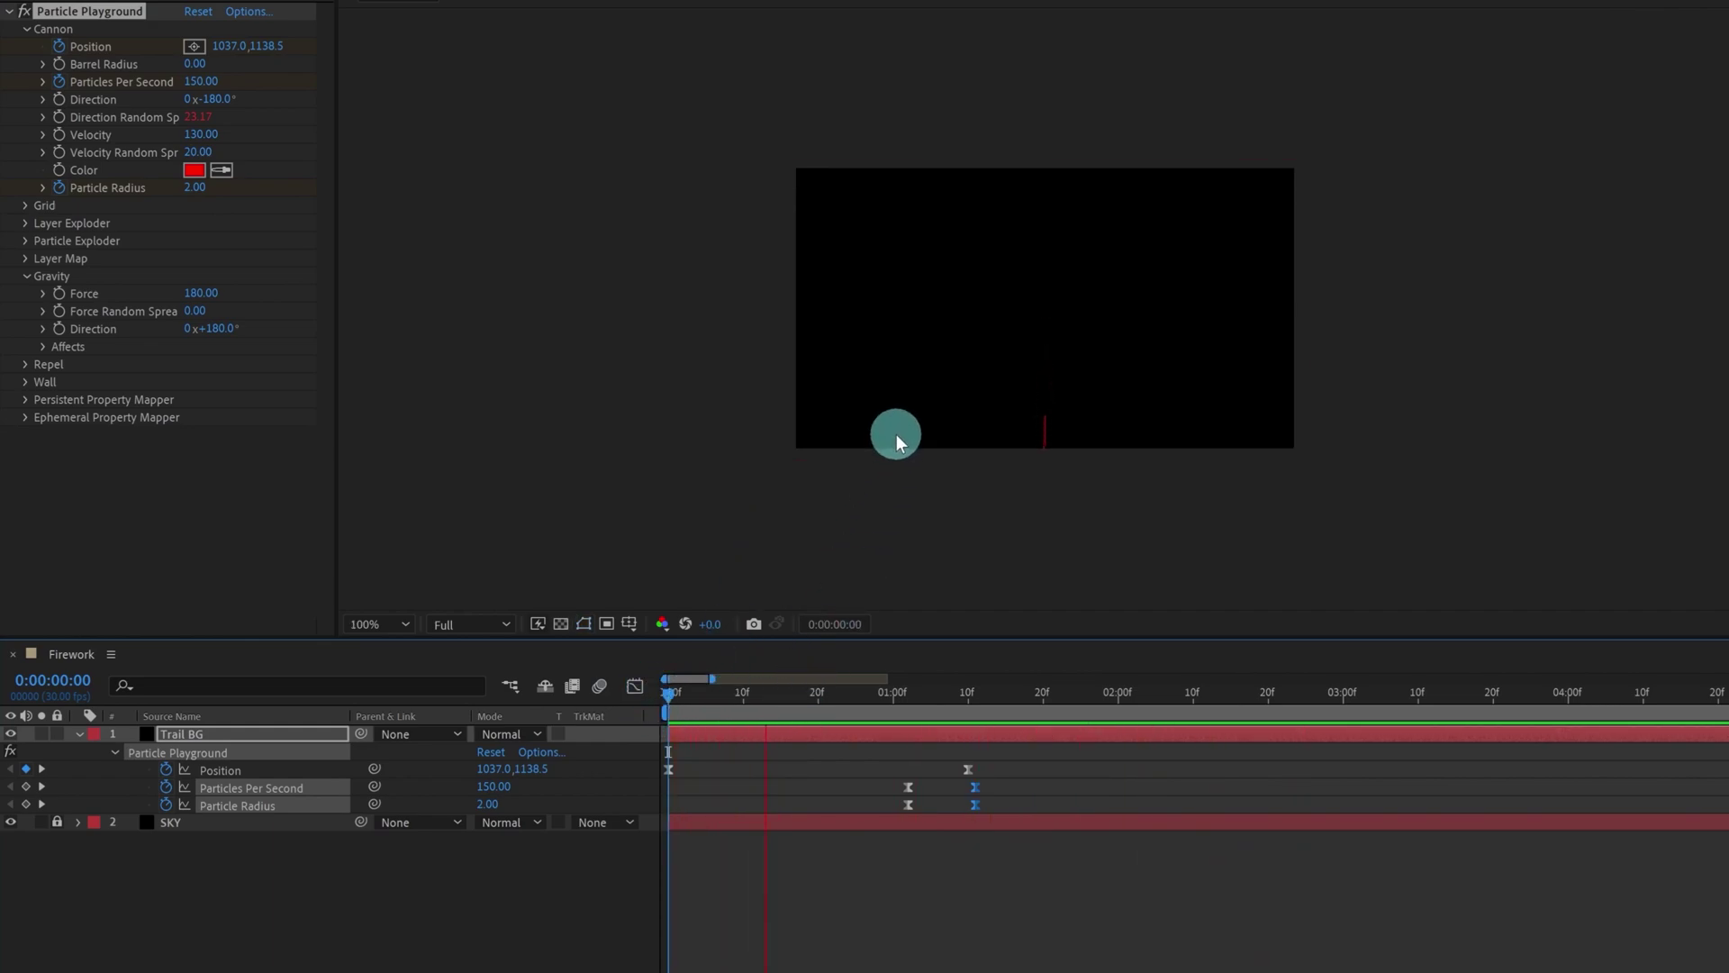
scroll(896, 435, "up", 1)
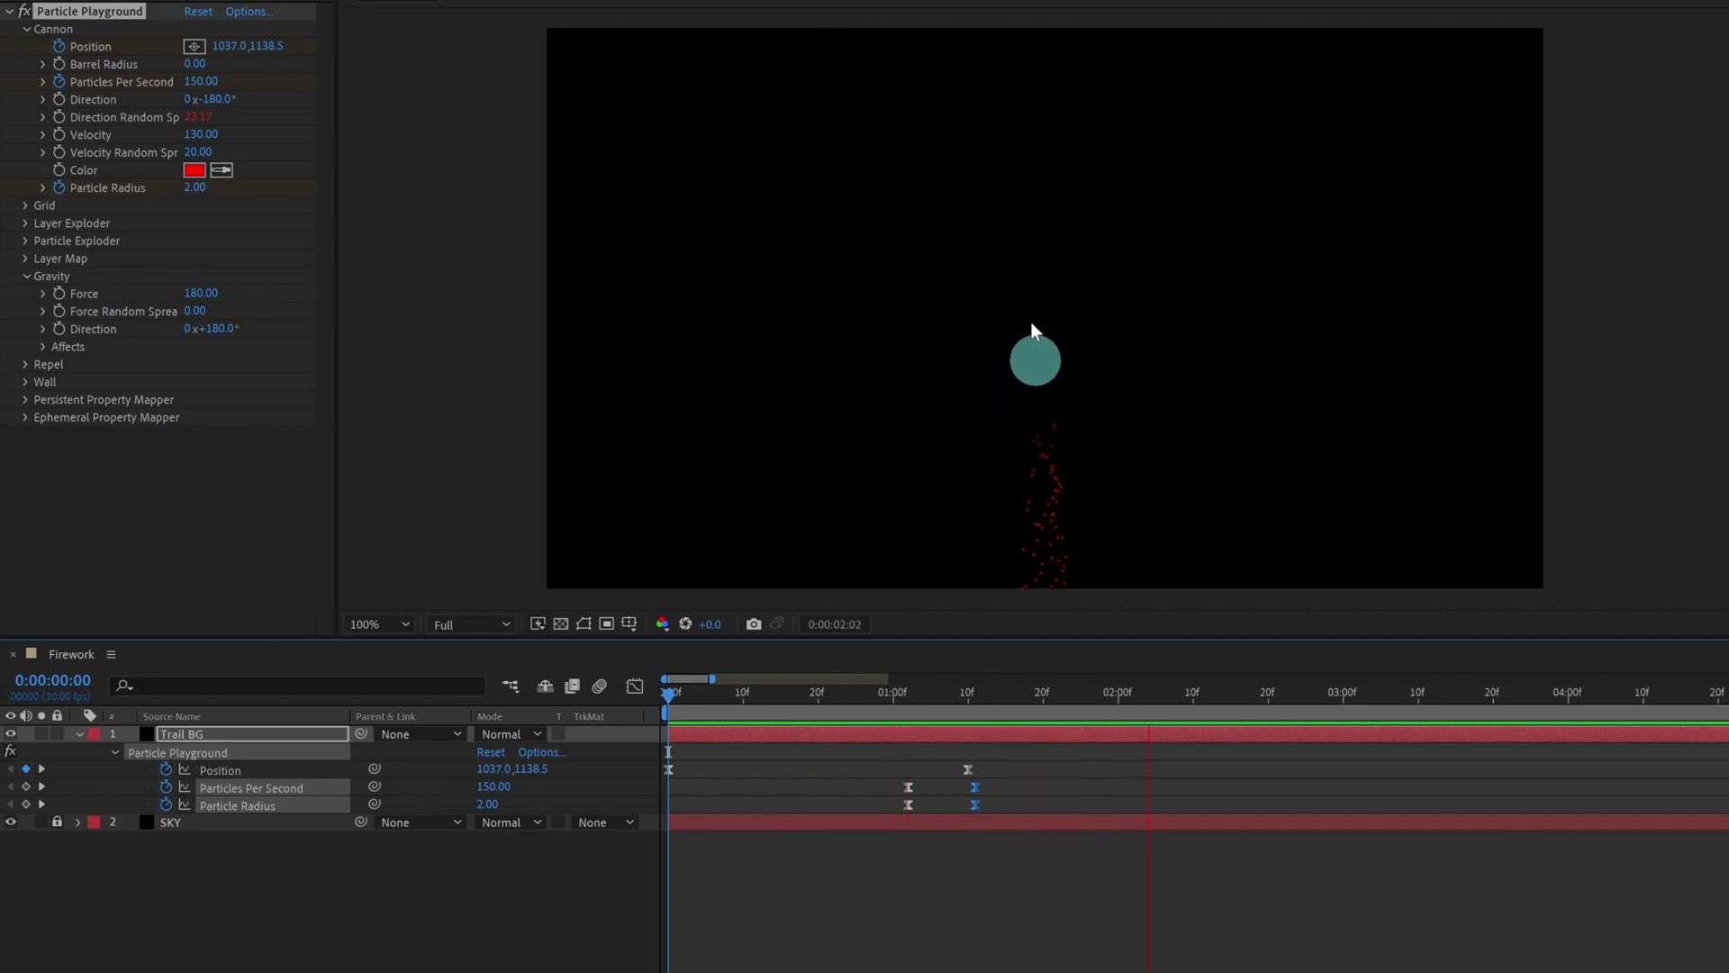
mouse_move(688, 694)
left_mouse_down()
mouse_move(965, 724)
mouse_move(669, 722)
left_mouse_up()
Step: Apply the Hue/Saturation effect to the Trail BG layer with the playhead at 0:00:00:21
key(";")
left_click(752, 922)
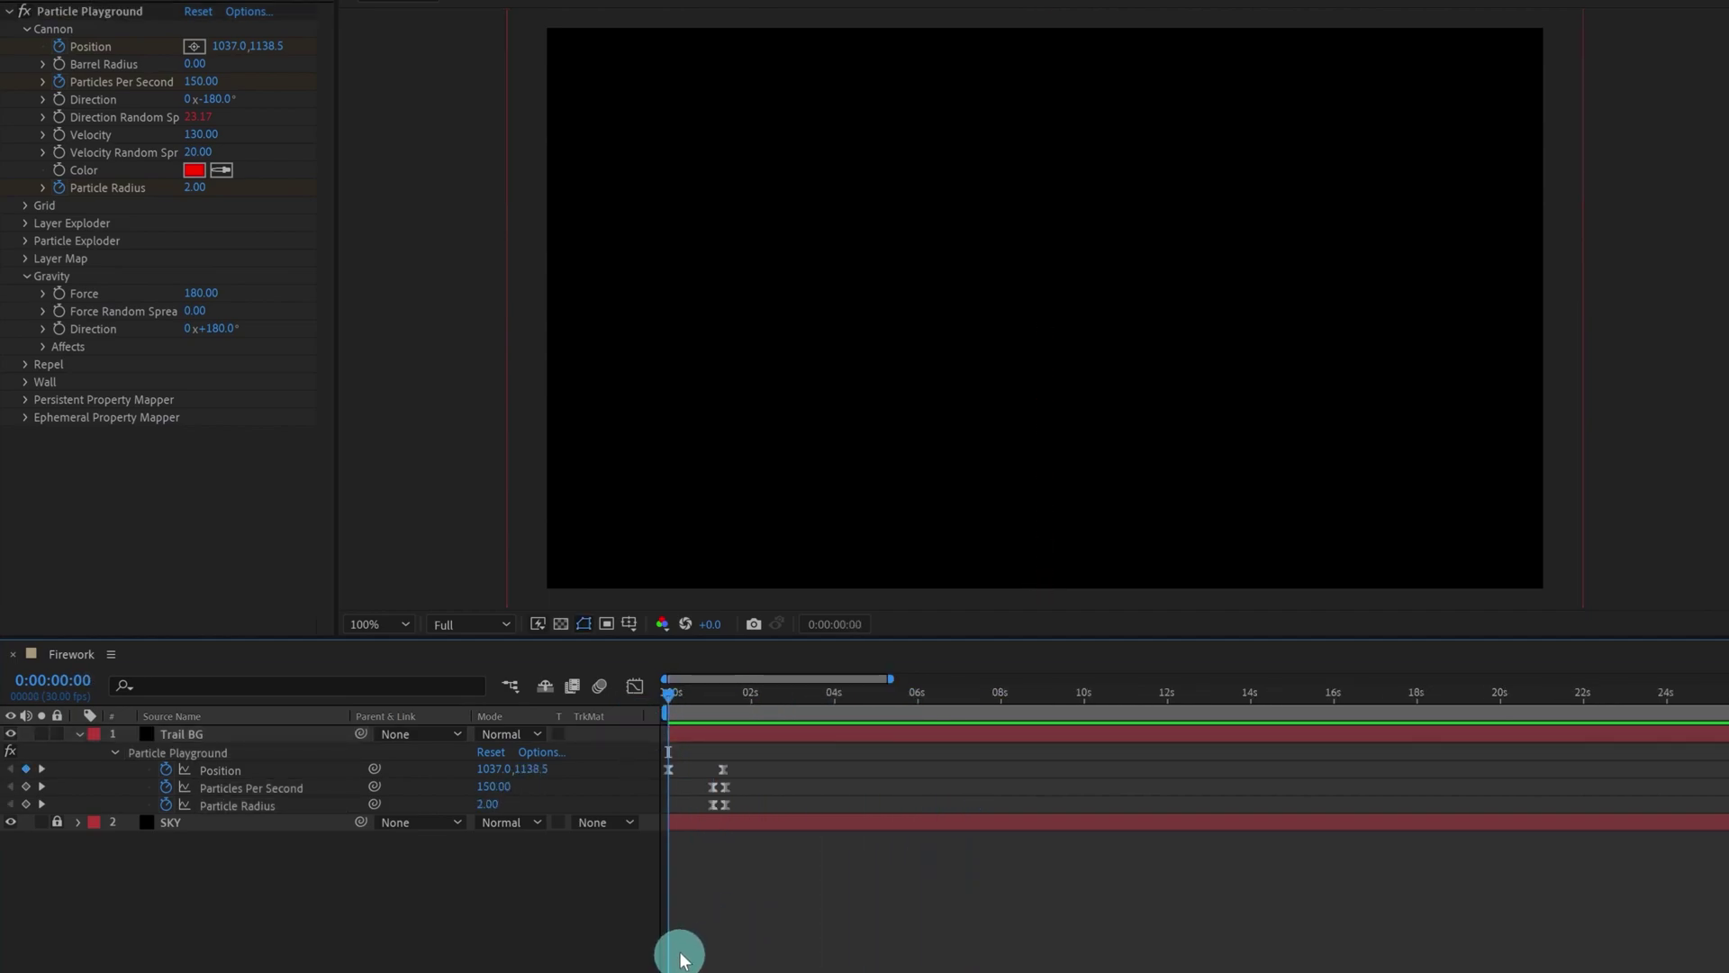
left_click_drag(680, 692, 703, 694)
left_click(711, 737)
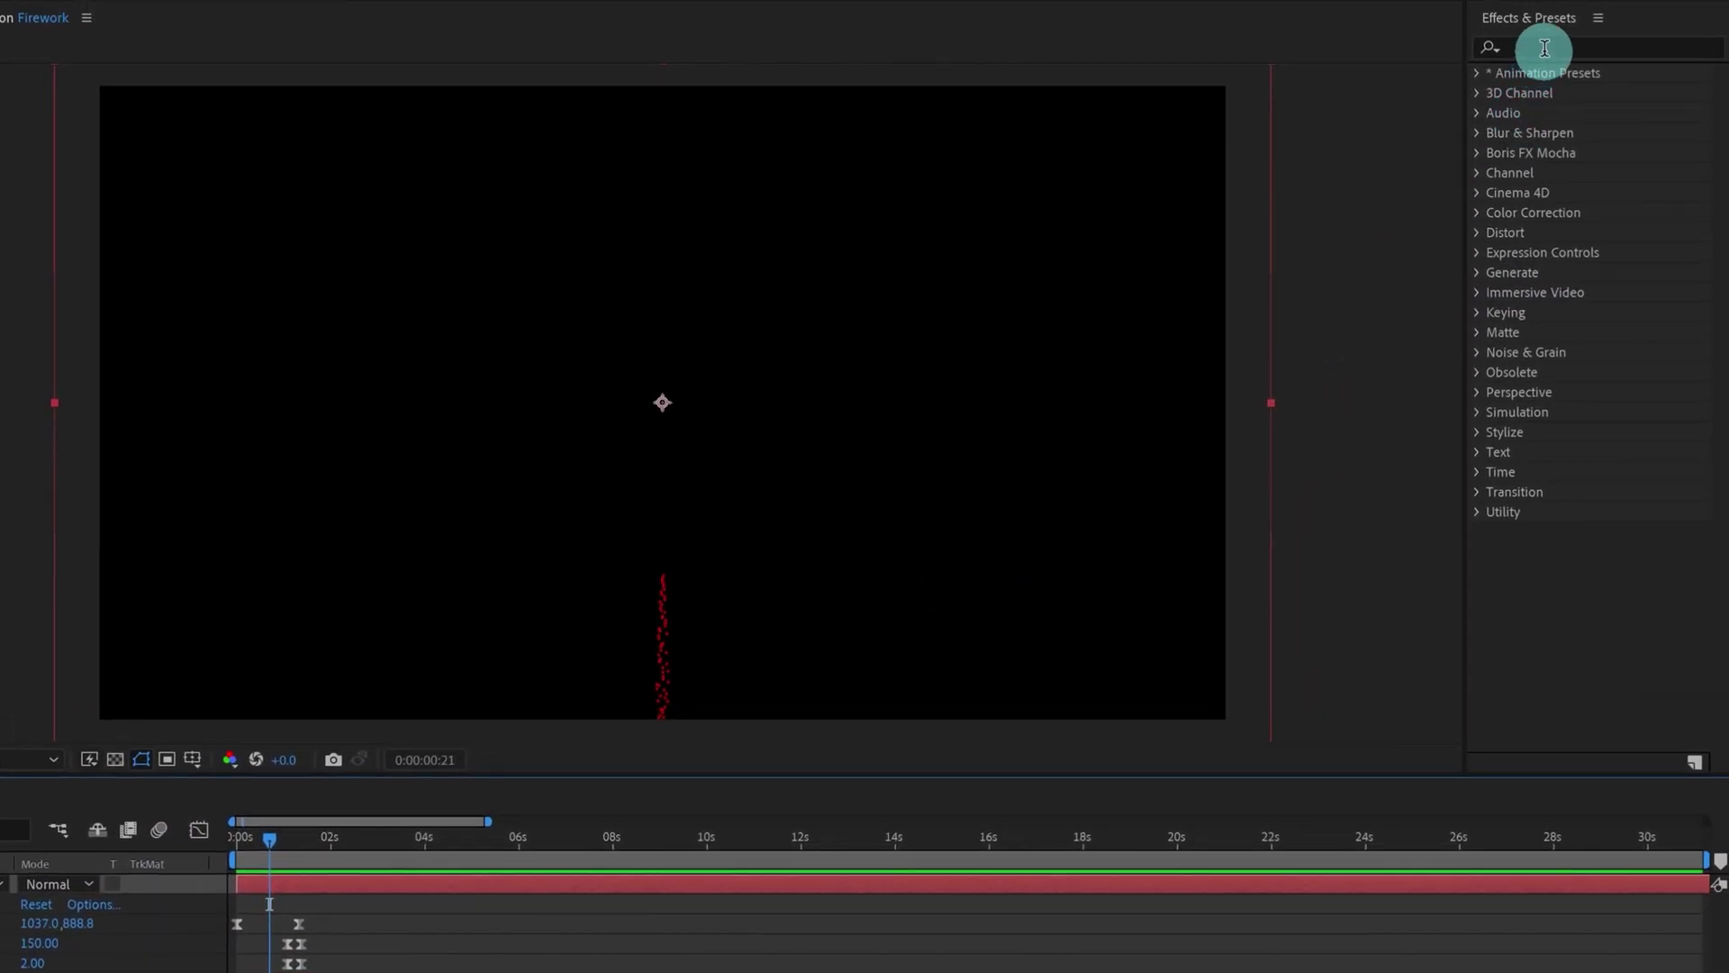
left_click(1546, 48)
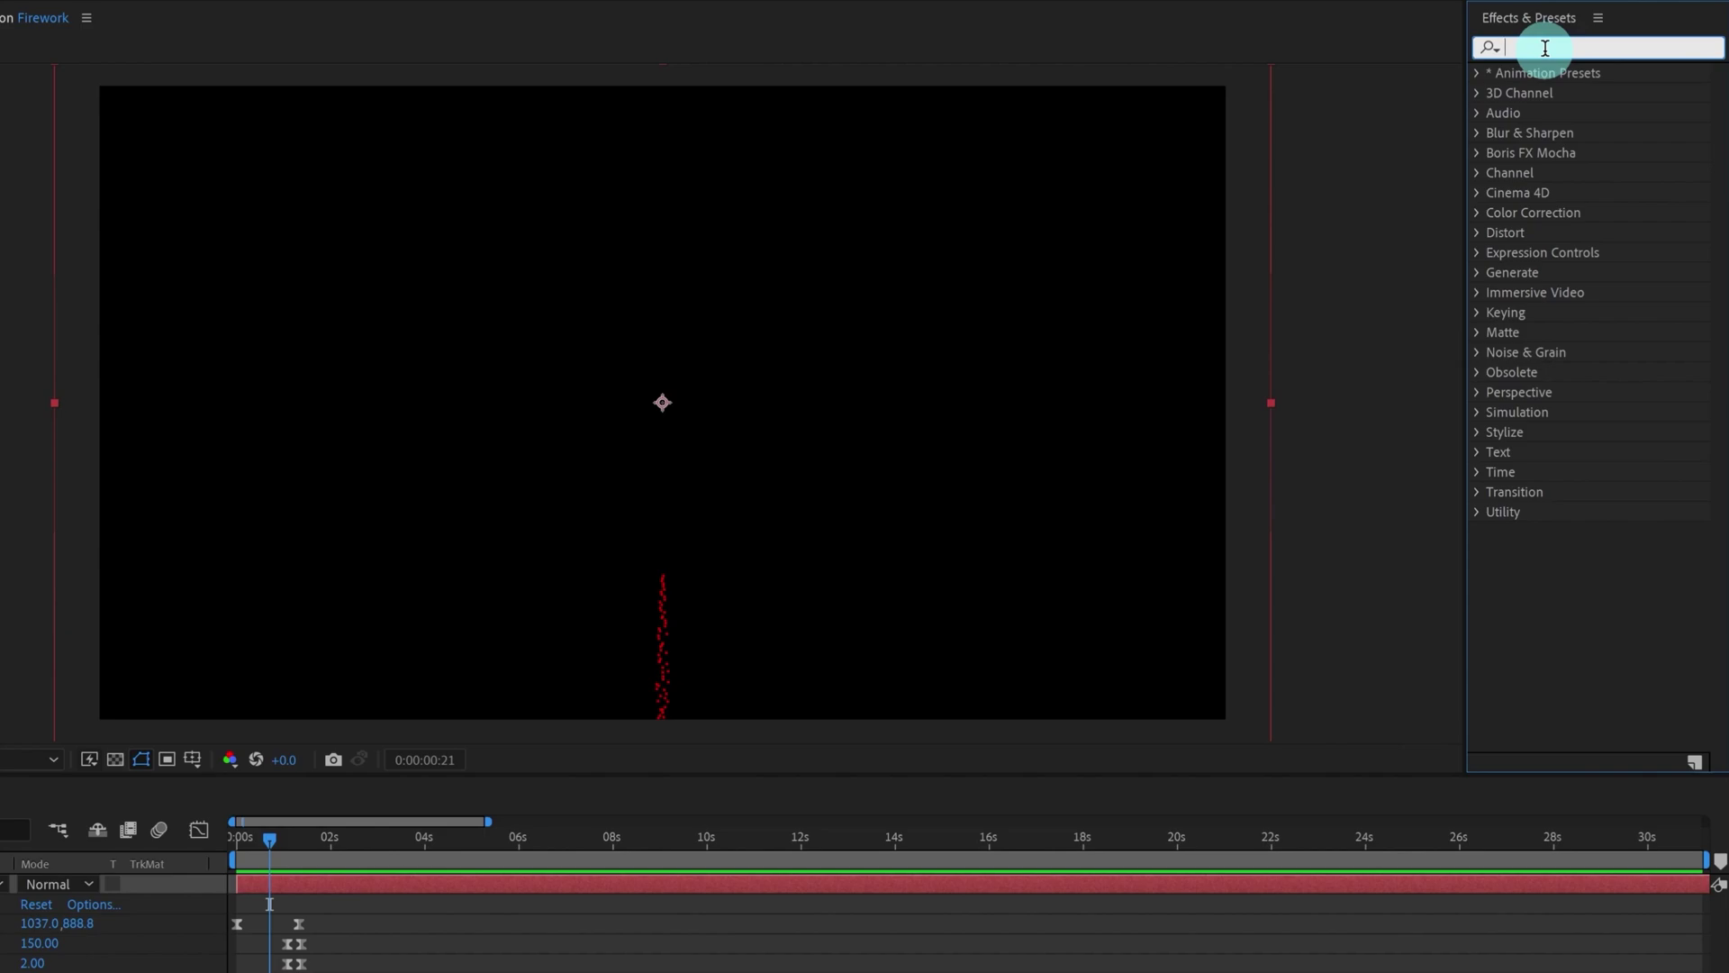
type("hue")
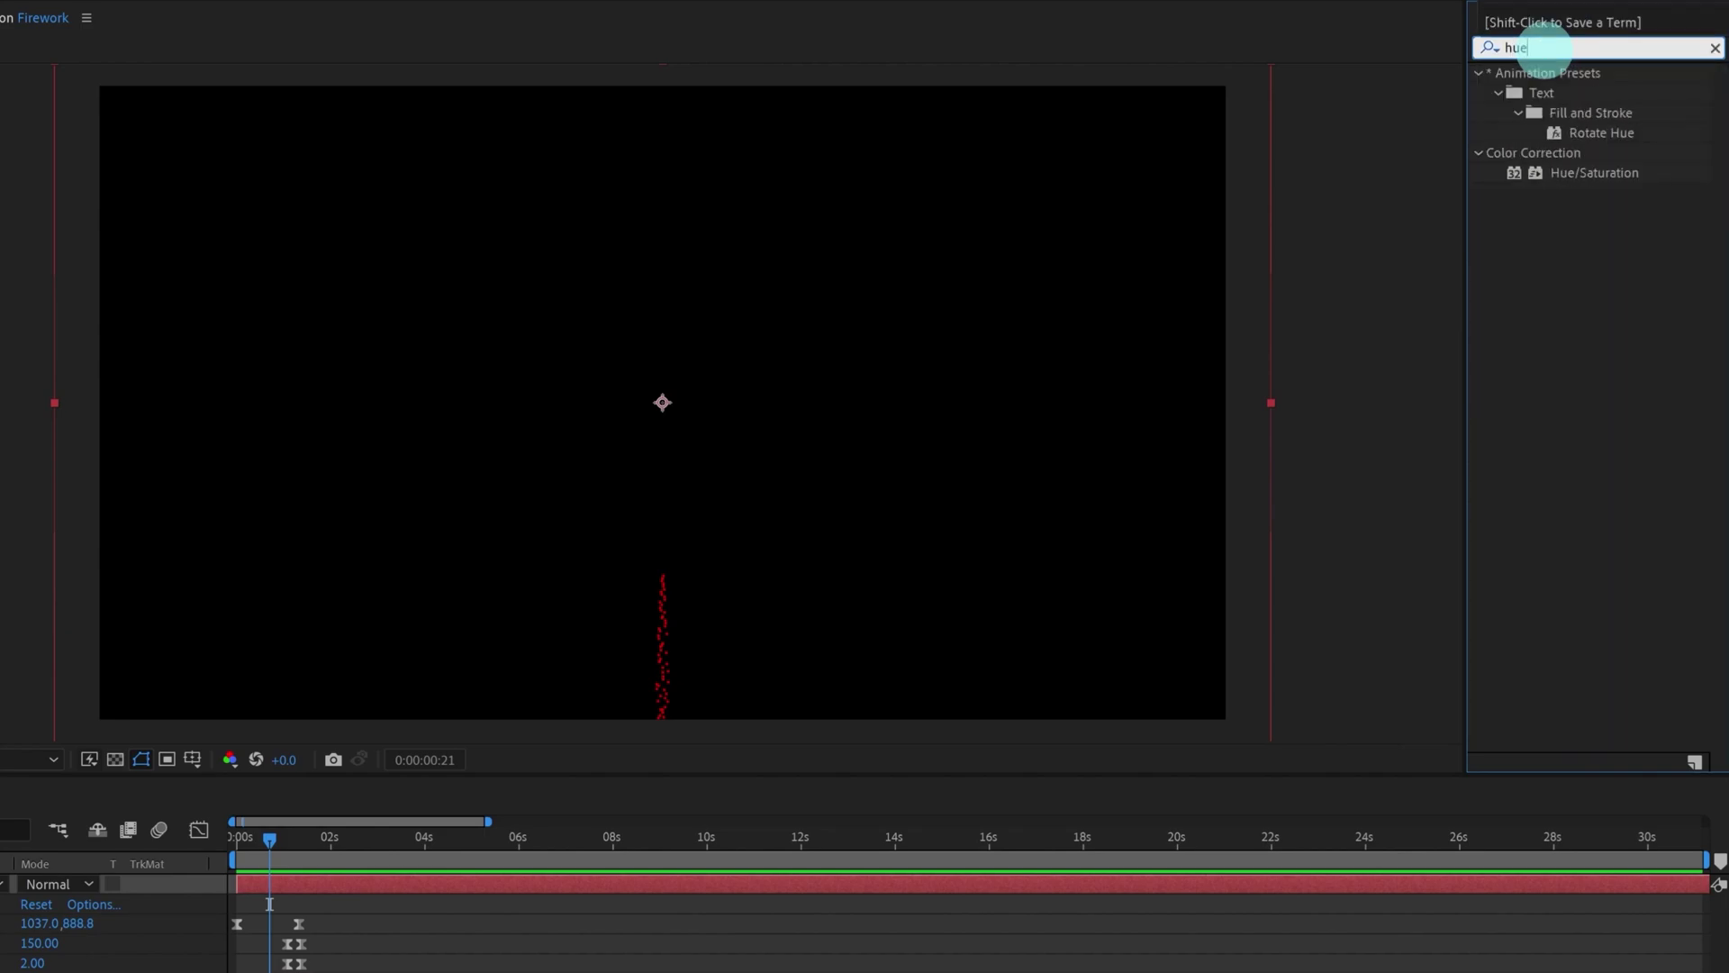
left_click(1562, 173)
double_click(1590, 171)
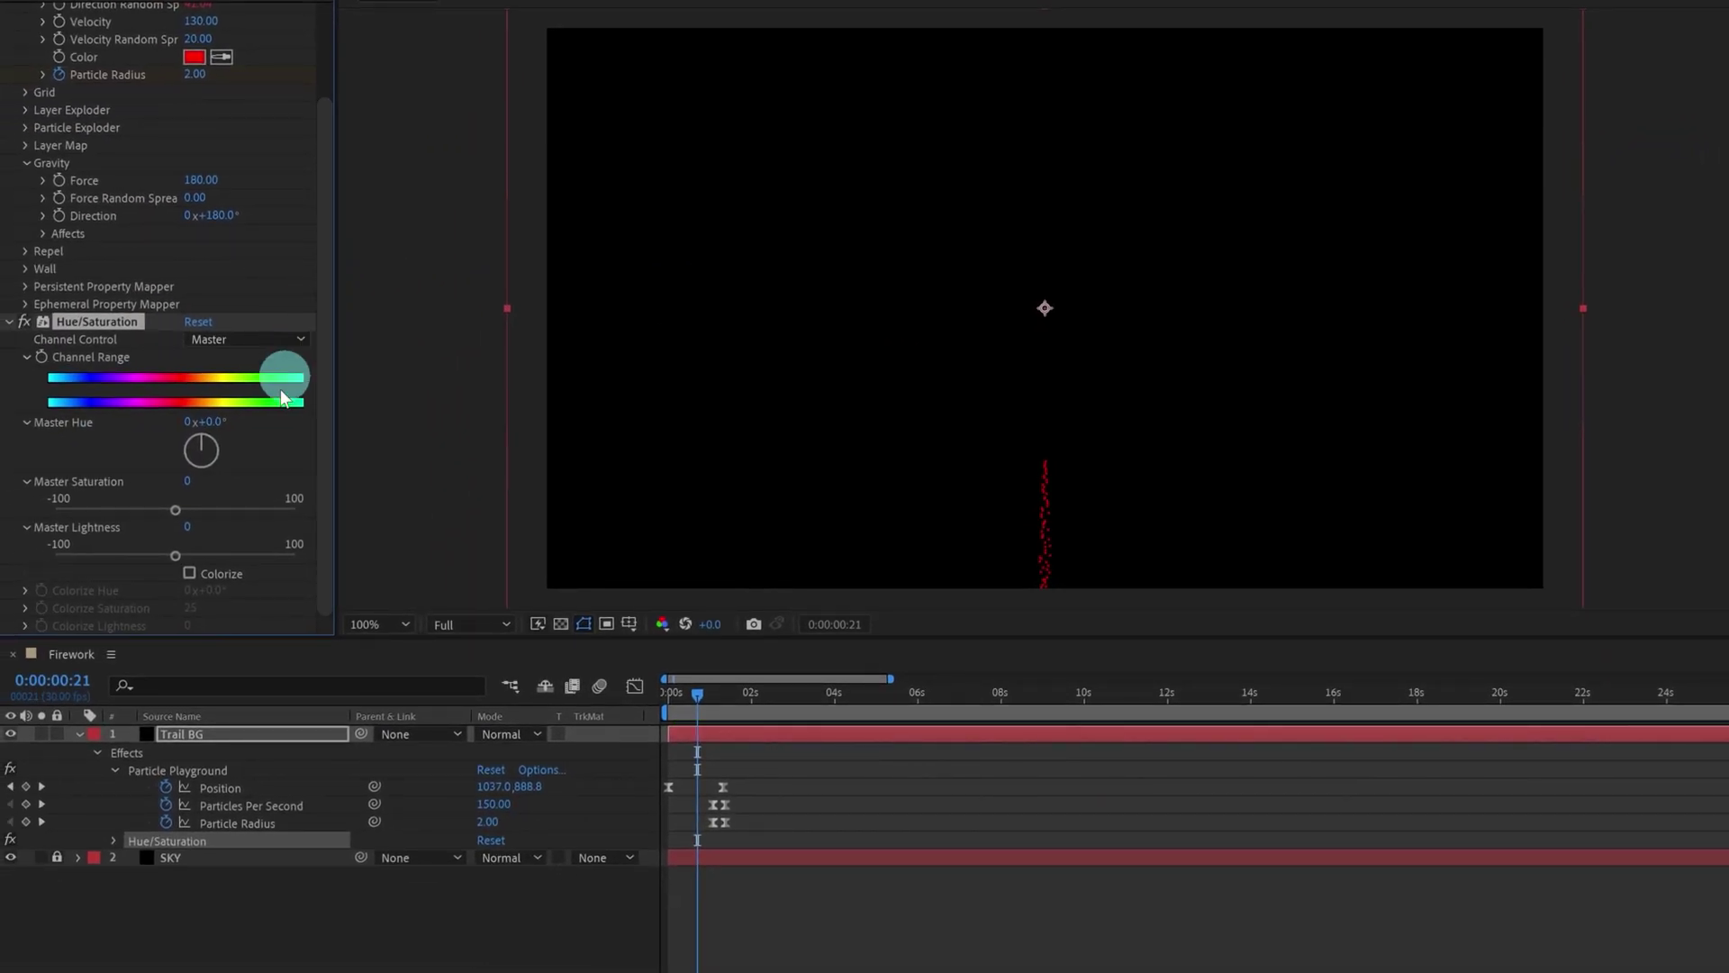
Step: Set the Hue/Saturation effect's Master Hue to 180° to recolour the trail
left_click_drag(209, 421, 280, 423)
left_click(216, 423)
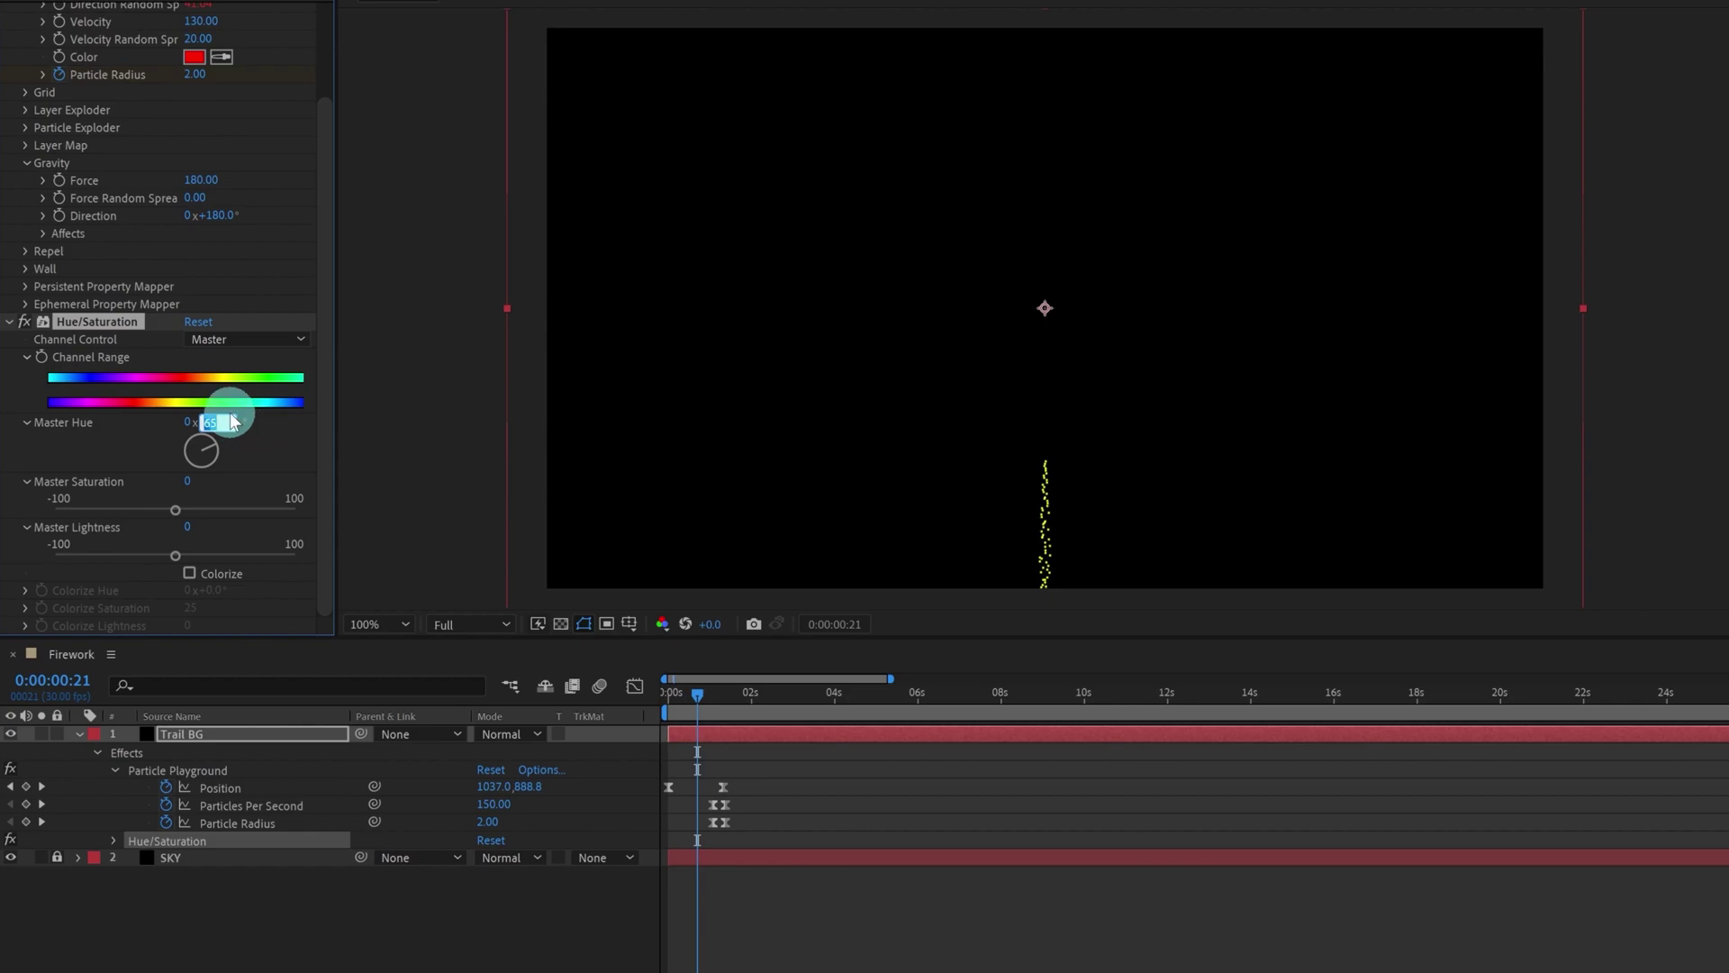
key("Return")
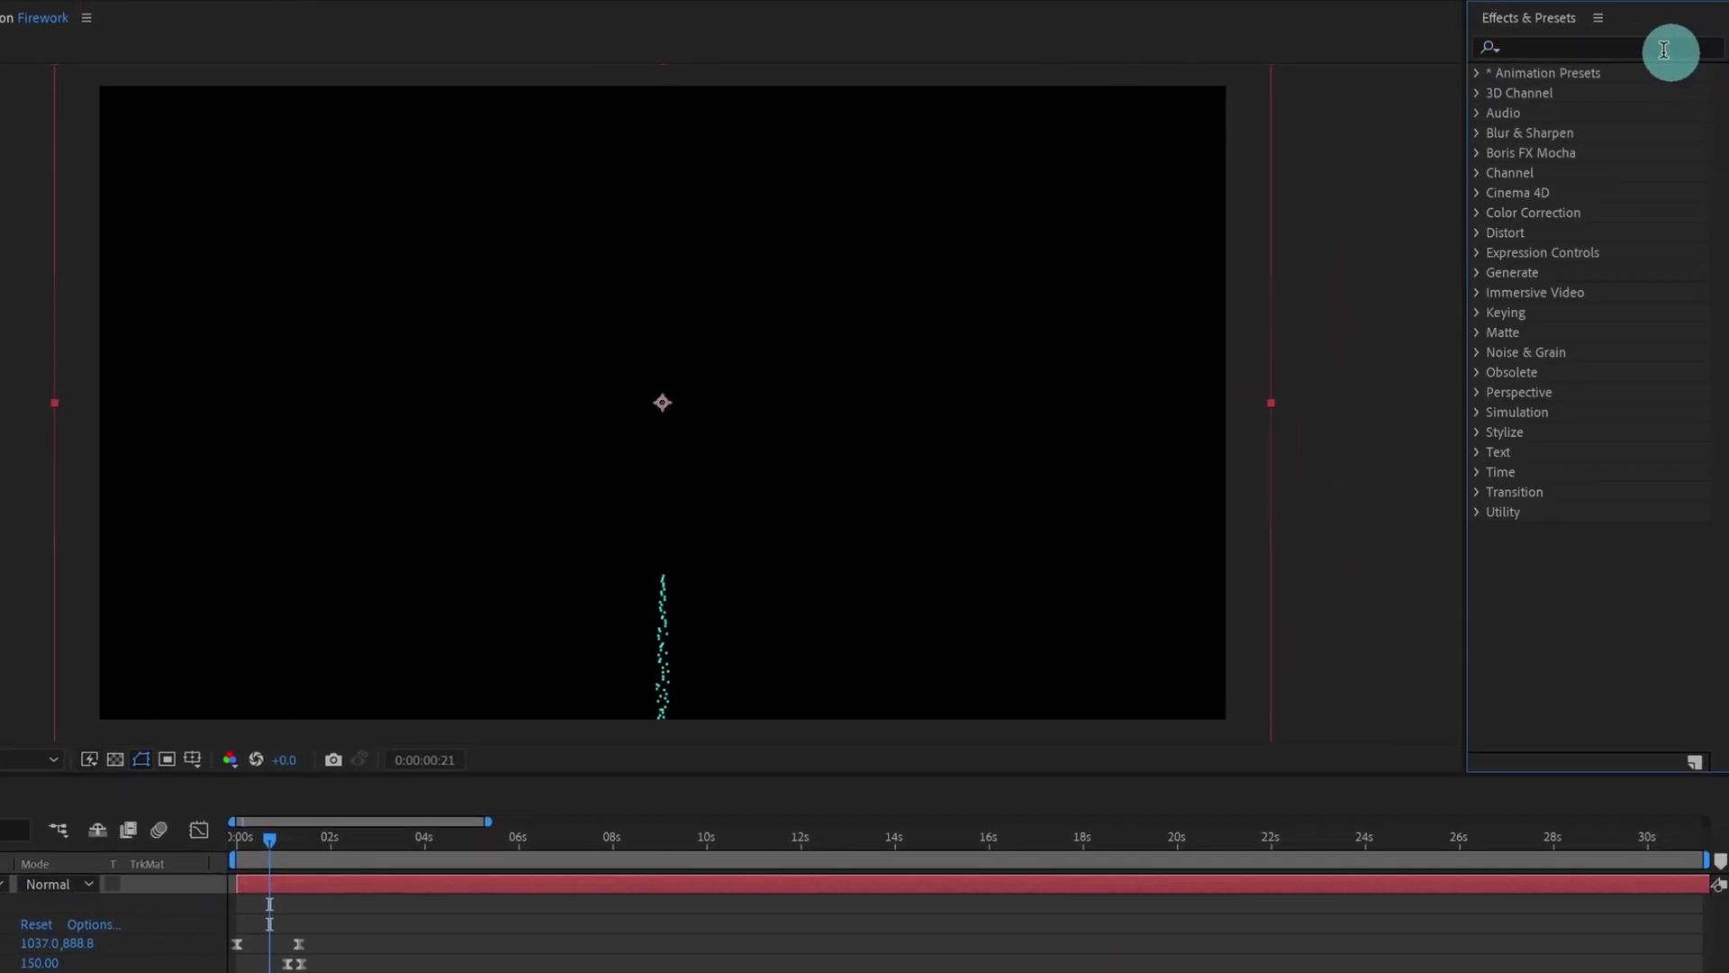
Step: Find the Stylize Glow effect and apply it to the Trail BG layer
left_click(1644, 49)
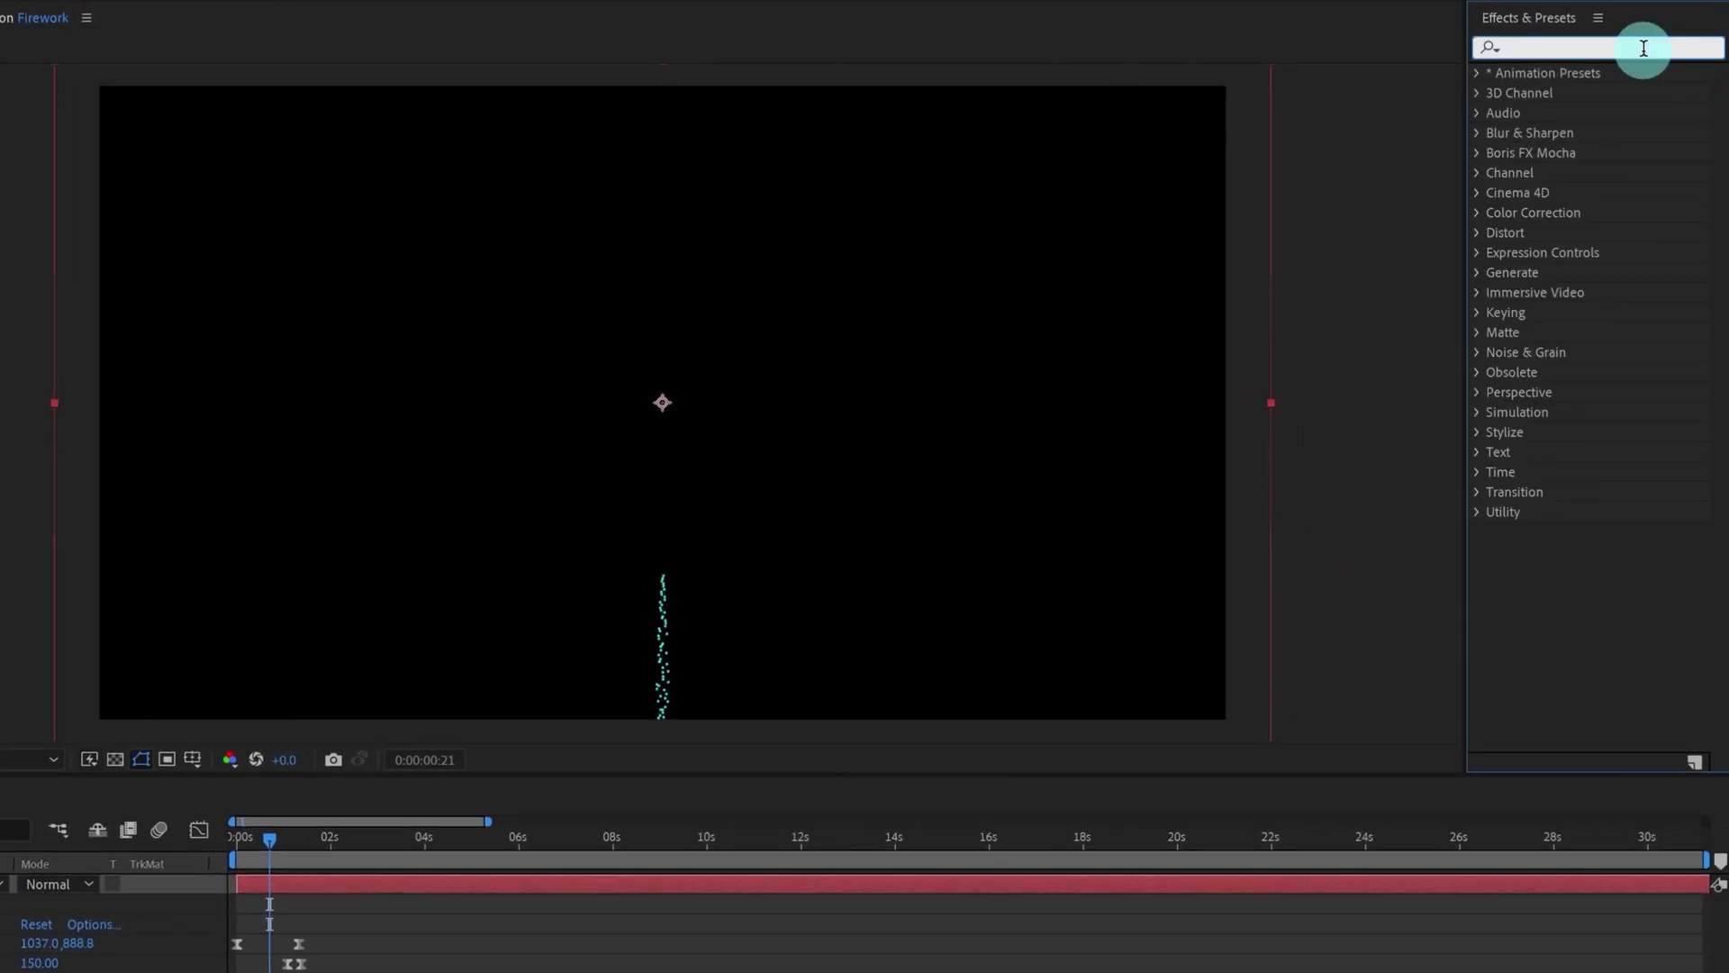
type("glow")
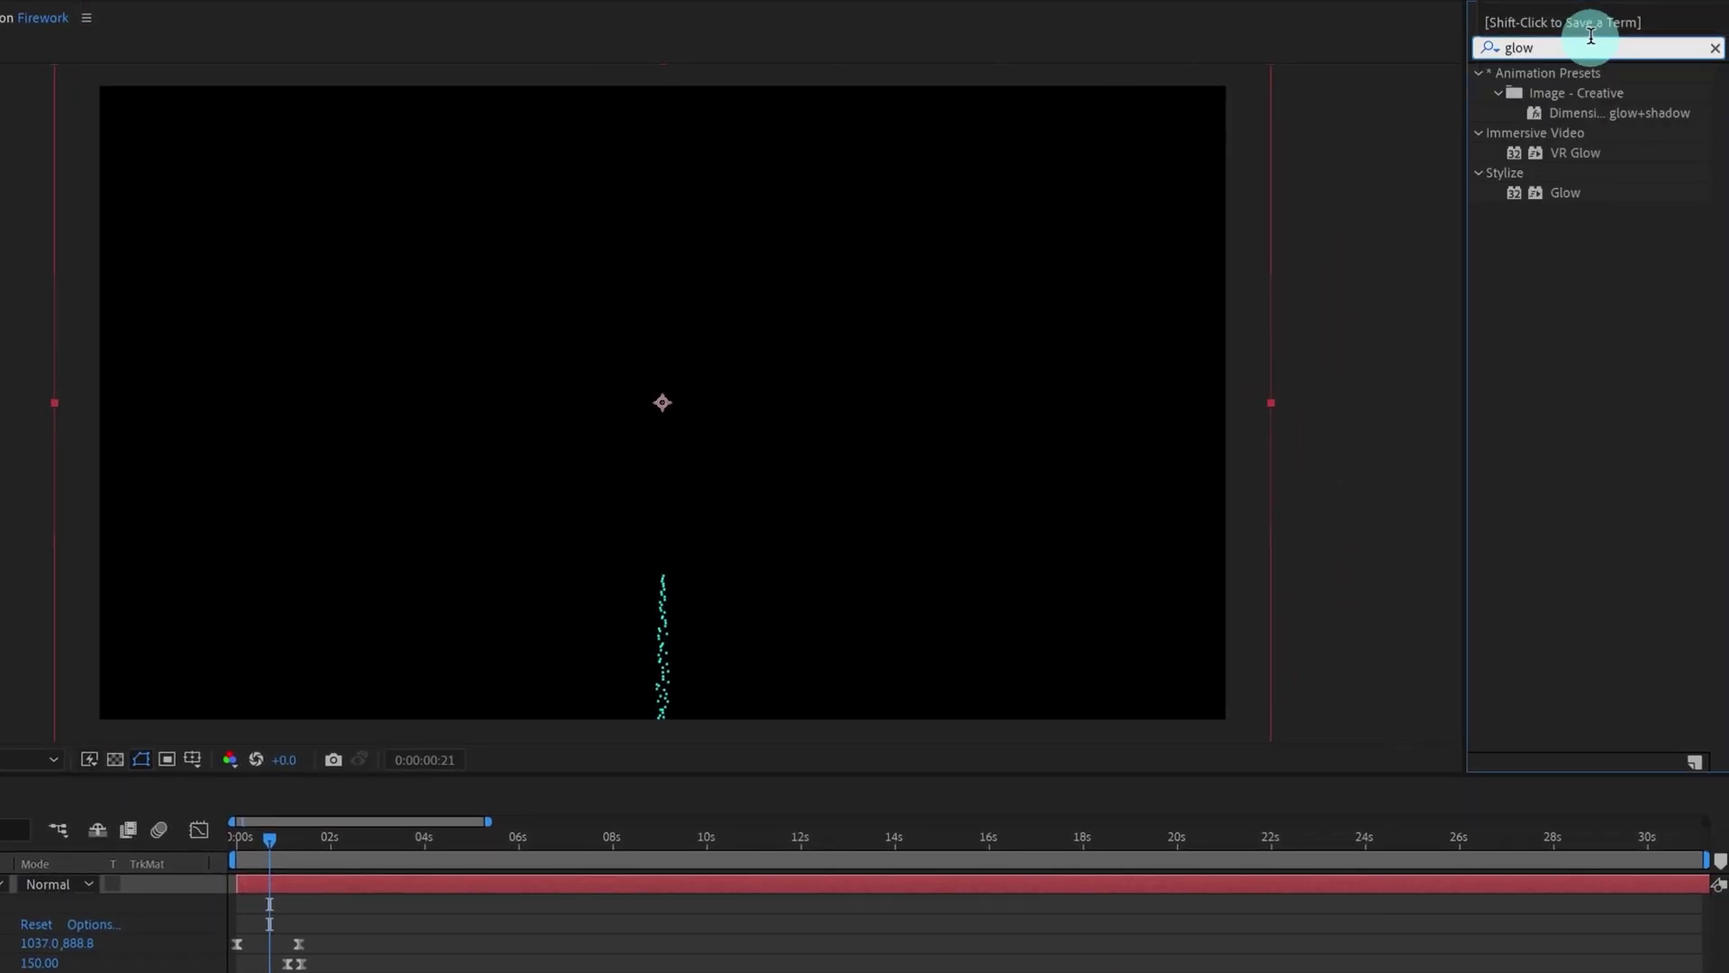
left_click(1569, 193)
double_click(1572, 192)
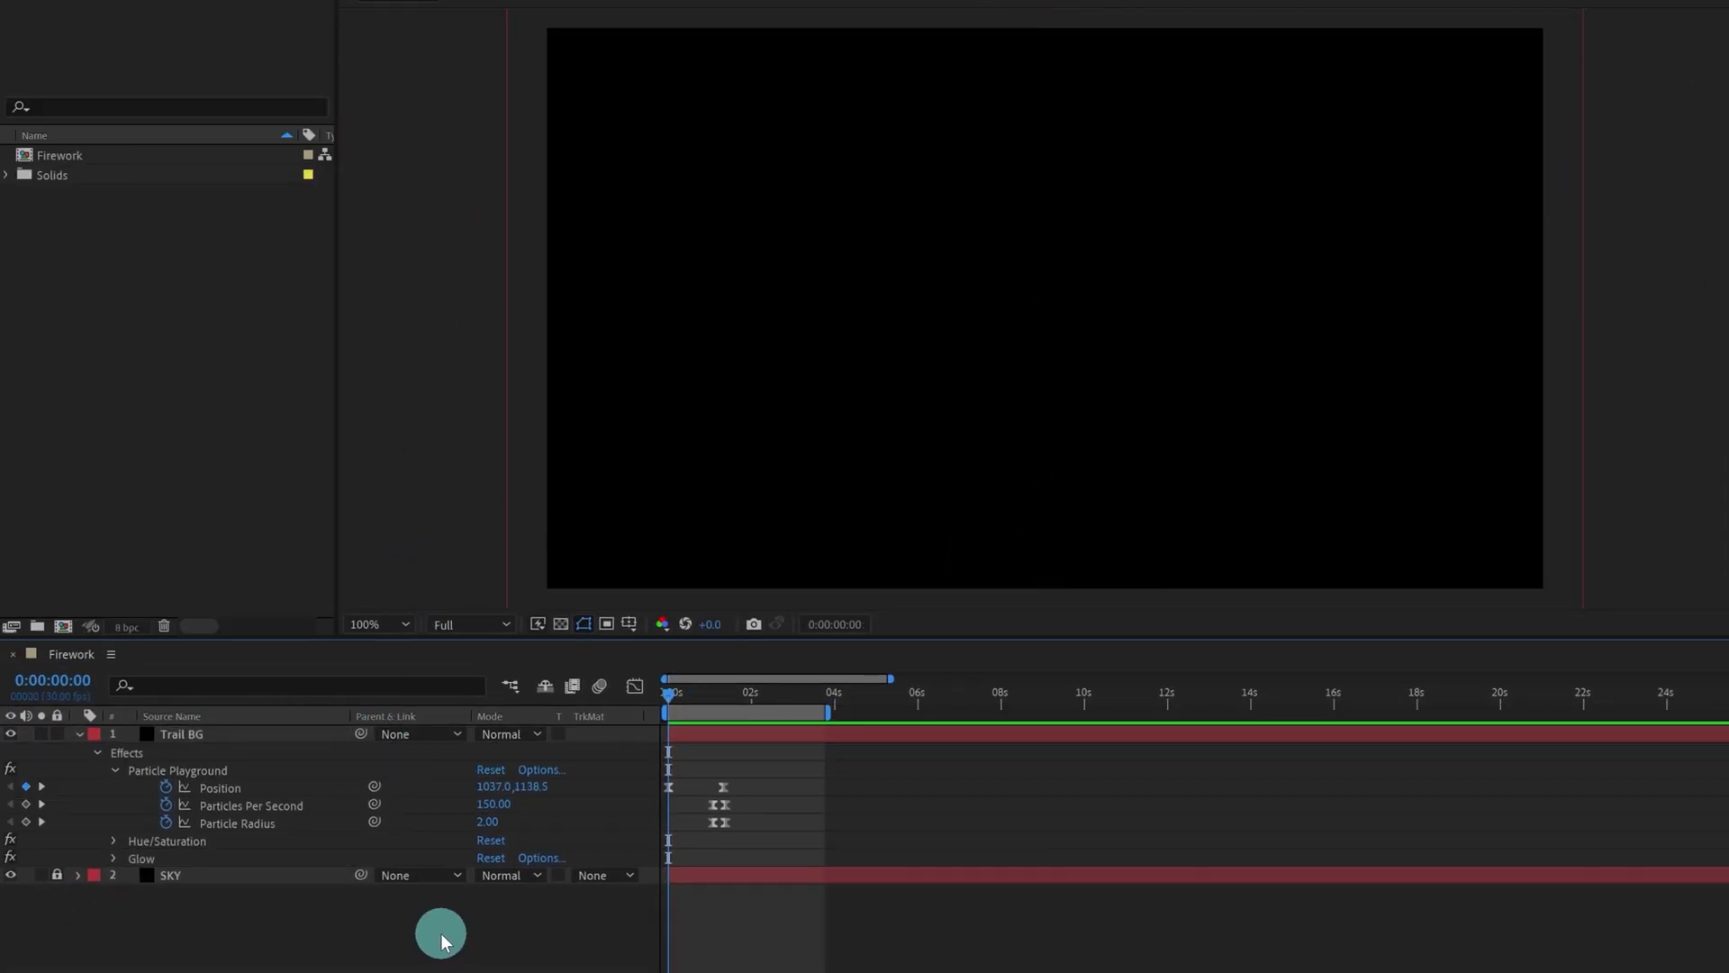
Step: Create a composition named Blast with a black background colour
left_click(63, 625)
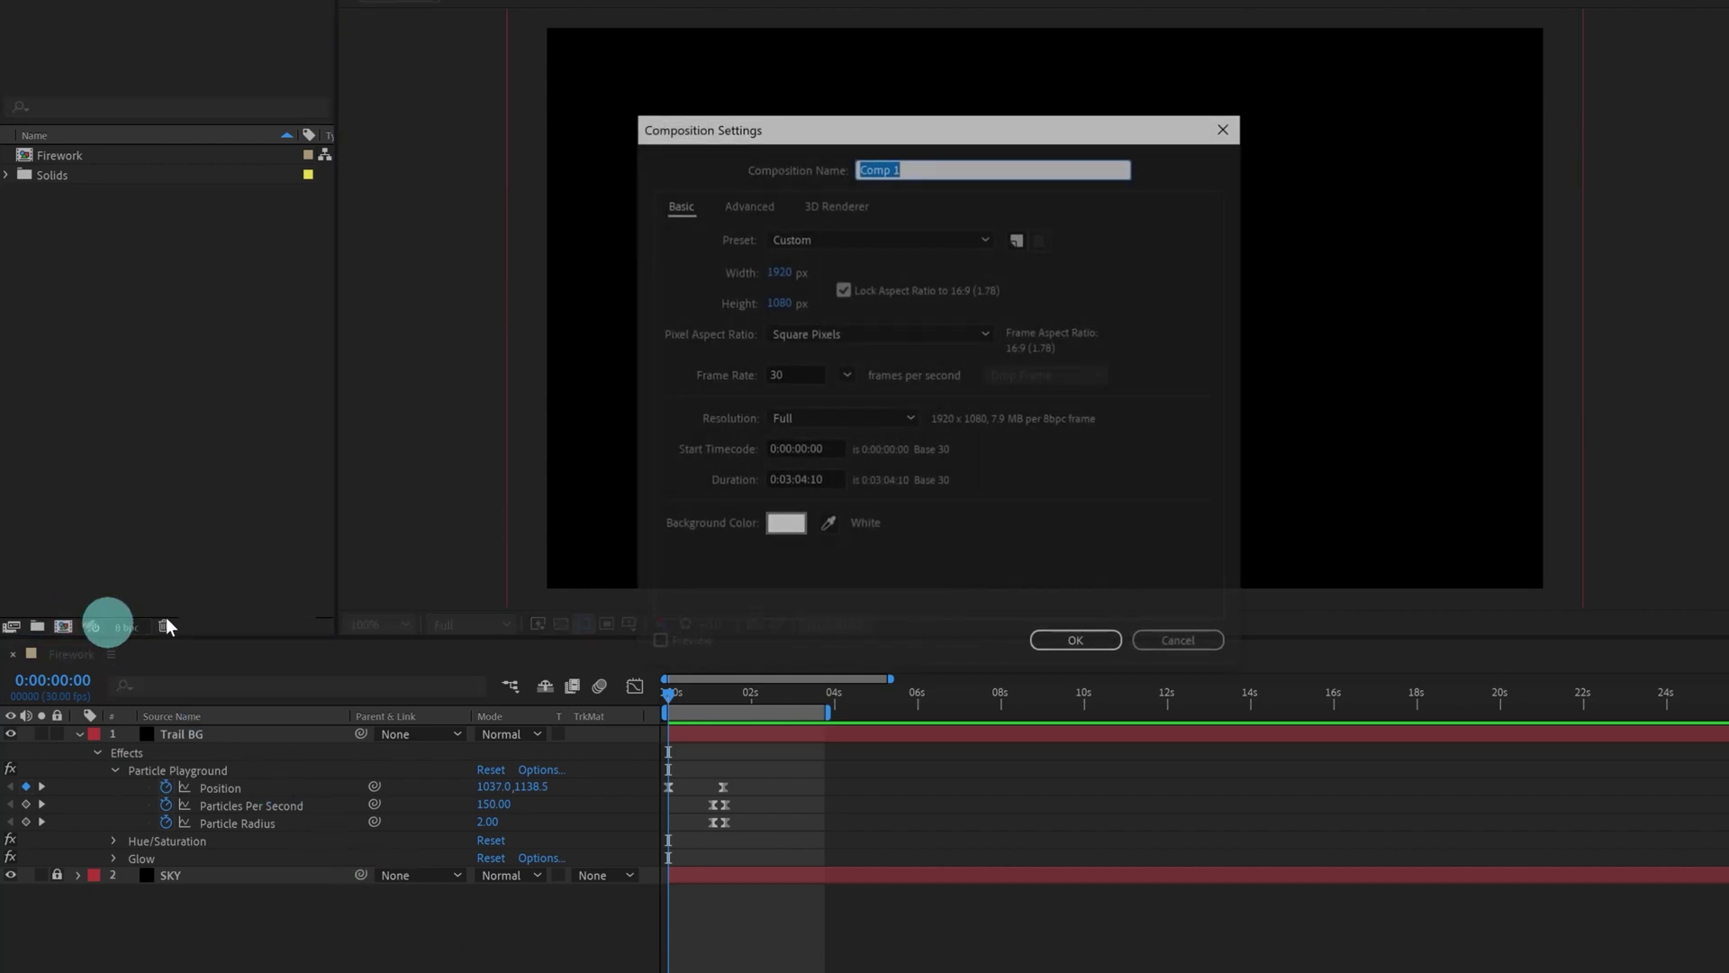
type("Blast")
left_click(785, 525)
left_click_drag(850, 459, 852, 522)
left_click(1216, 227)
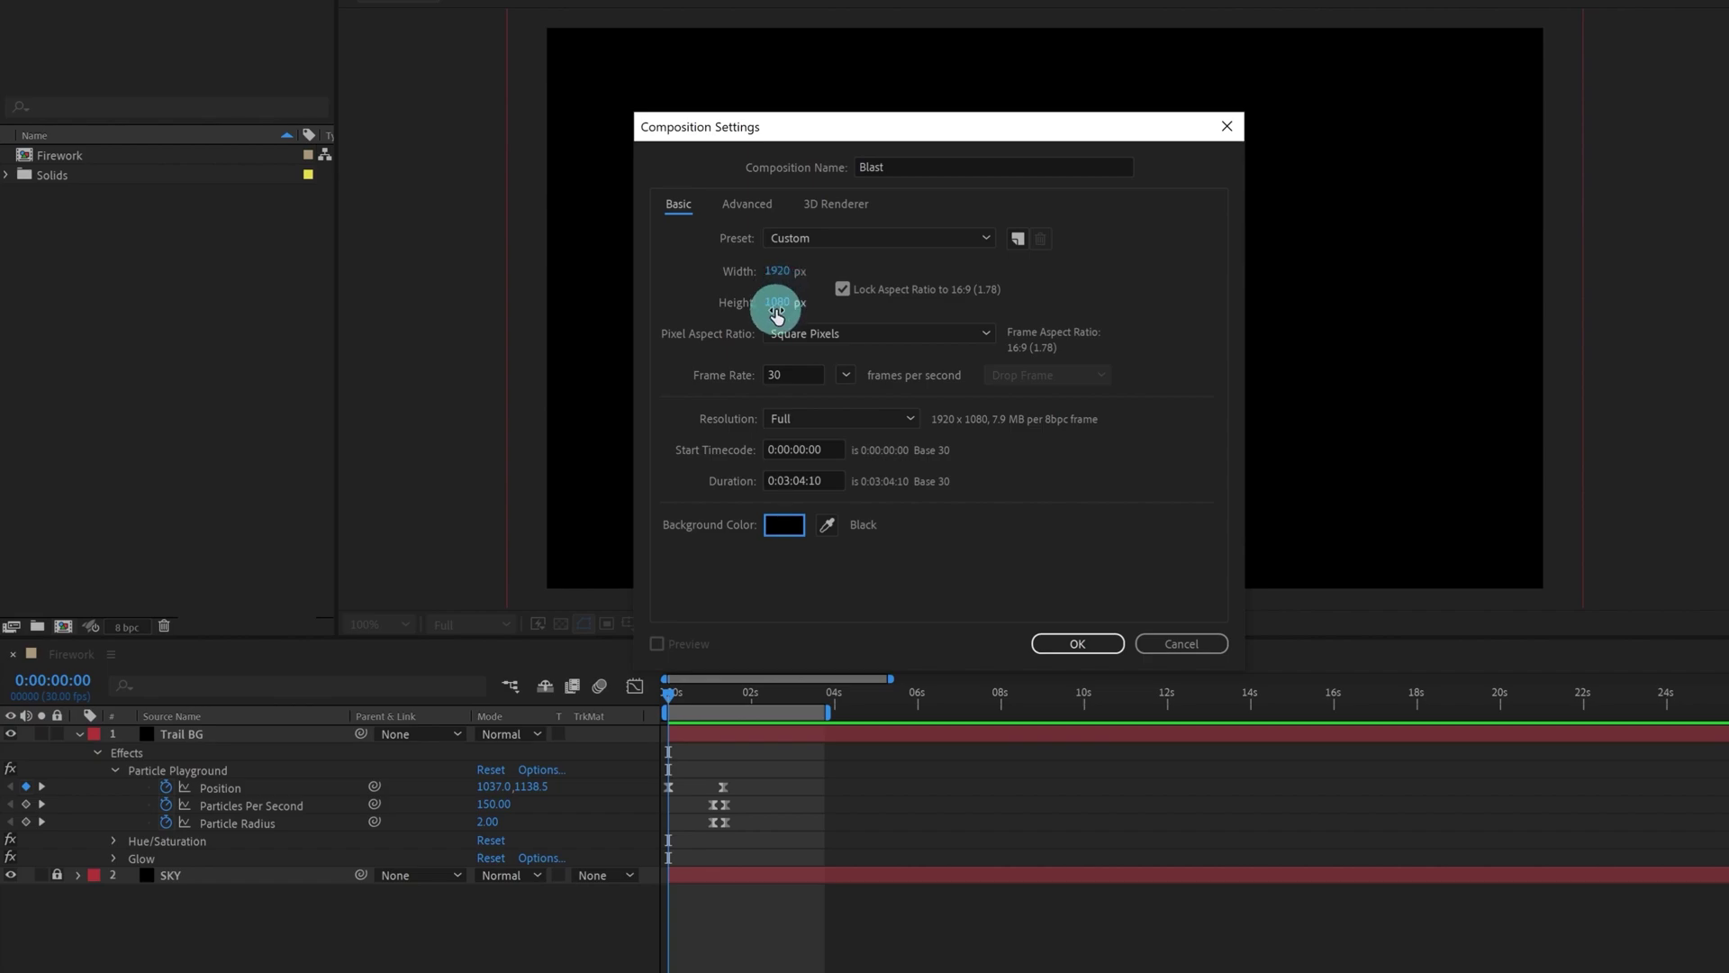
left_click(1040, 644)
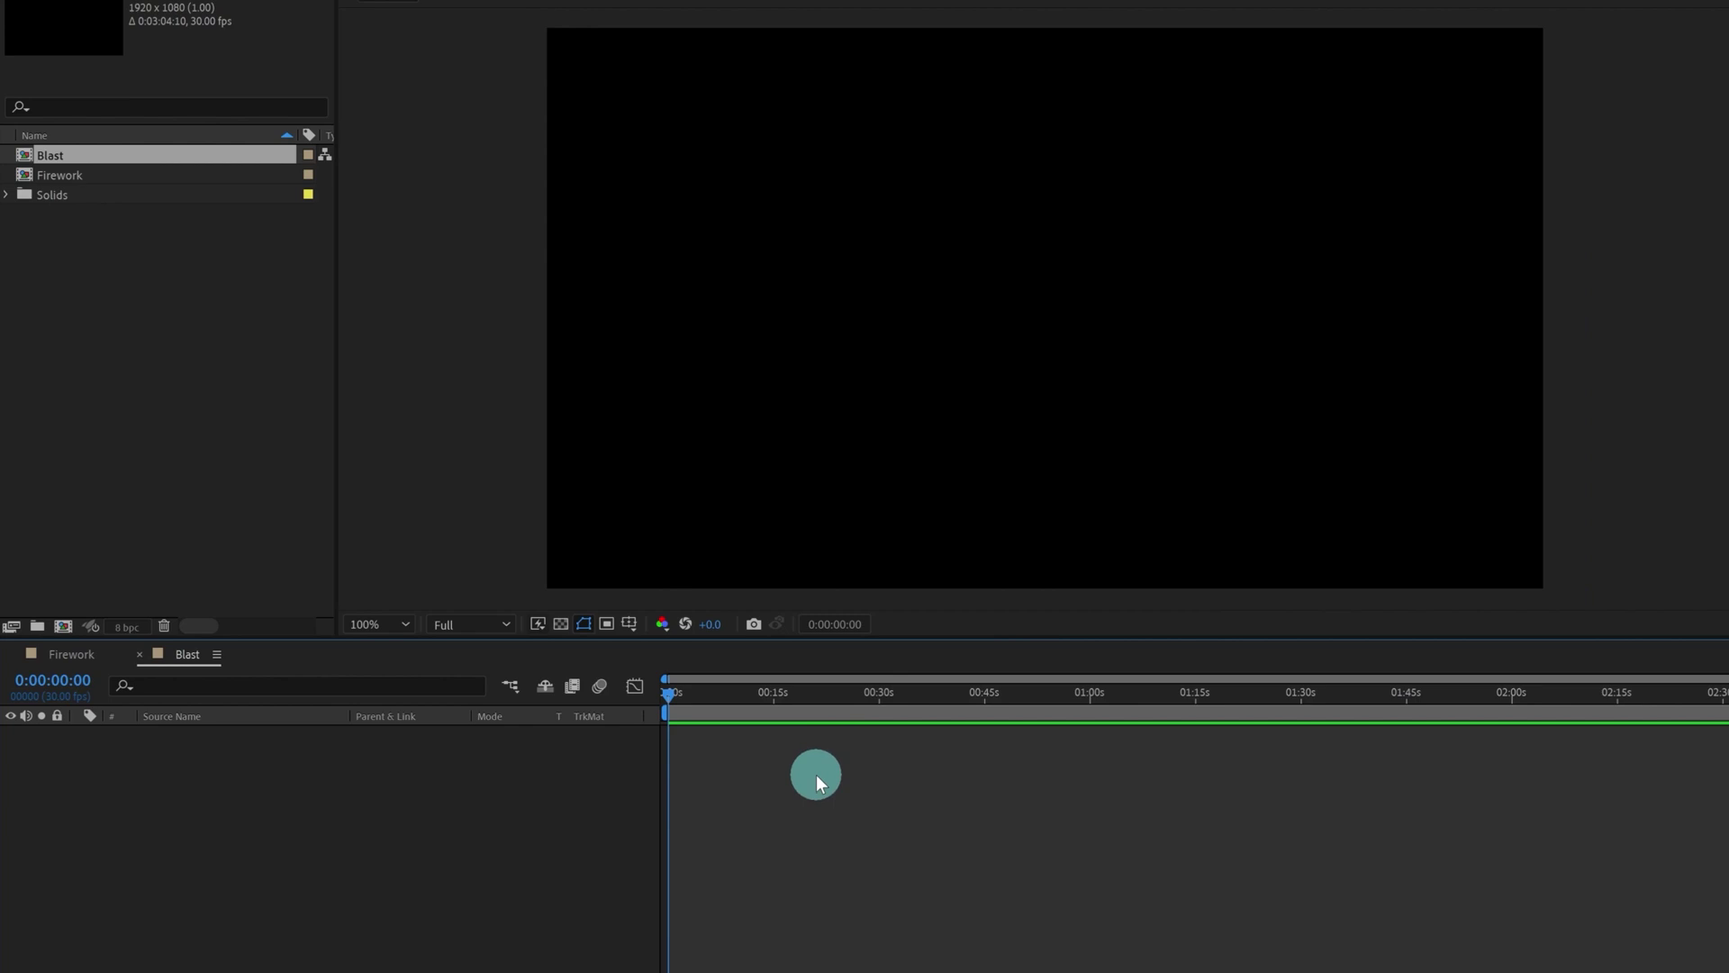
Step: Add a black solid of 2074 × 1167 px to the Blast composition, with its aspect ratio locked
right_click(764, 771)
mouse_move(804, 782)
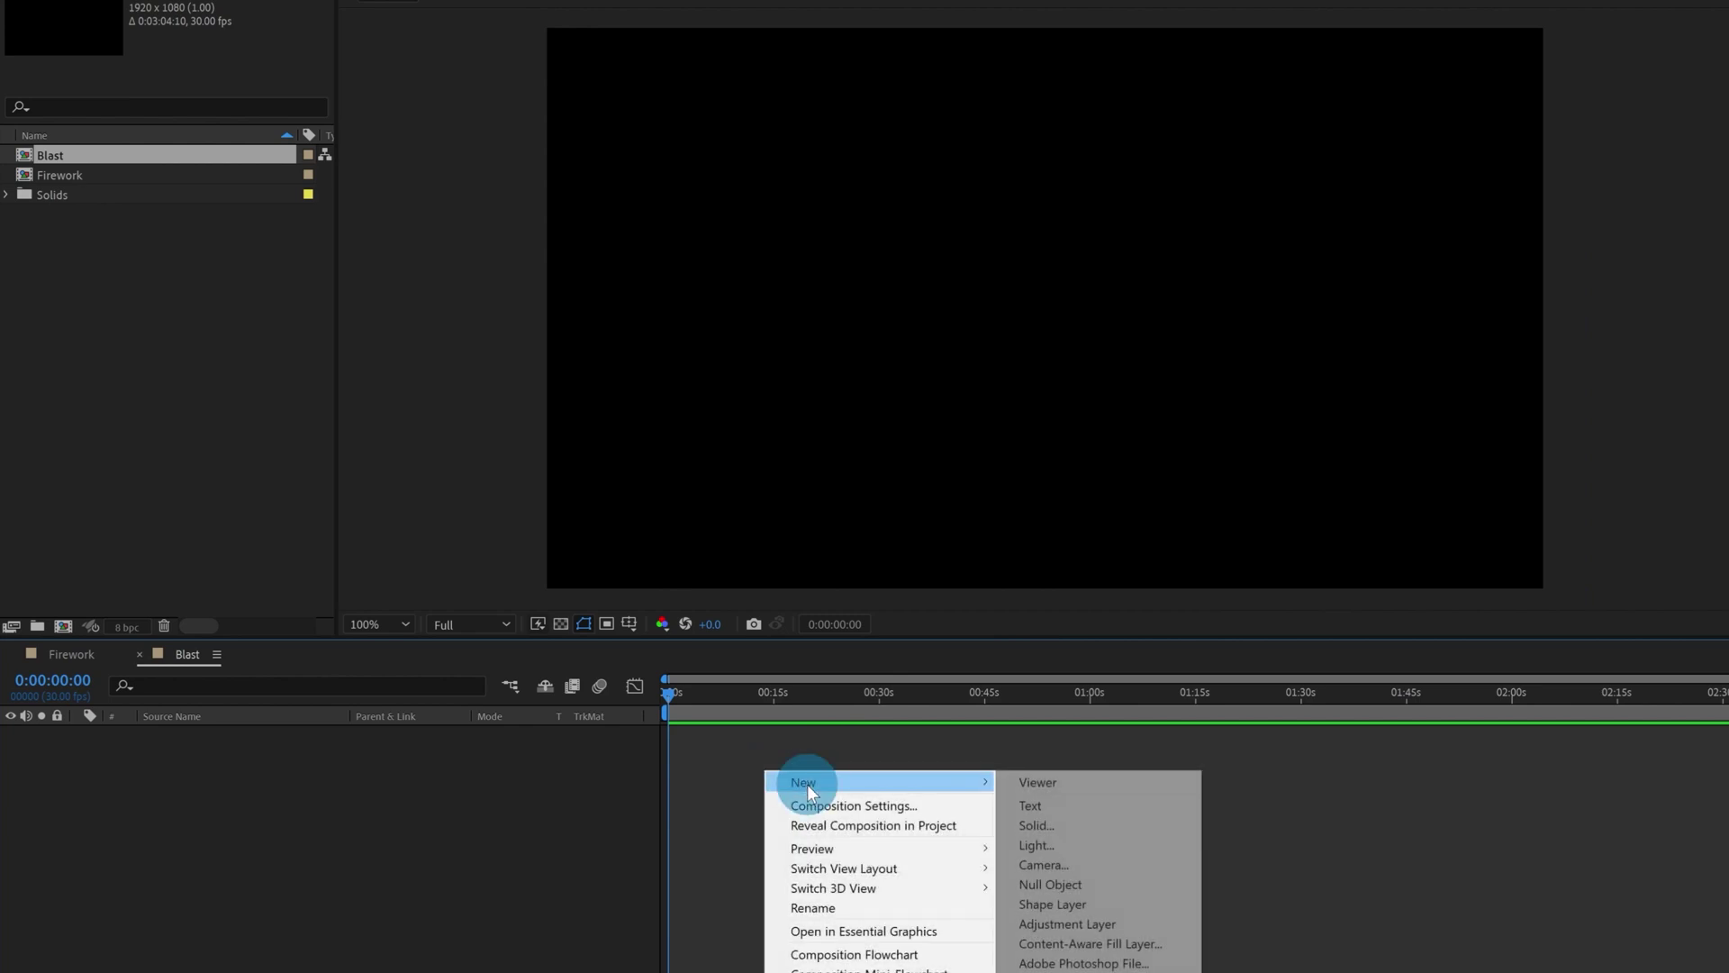
left_click(1036, 825)
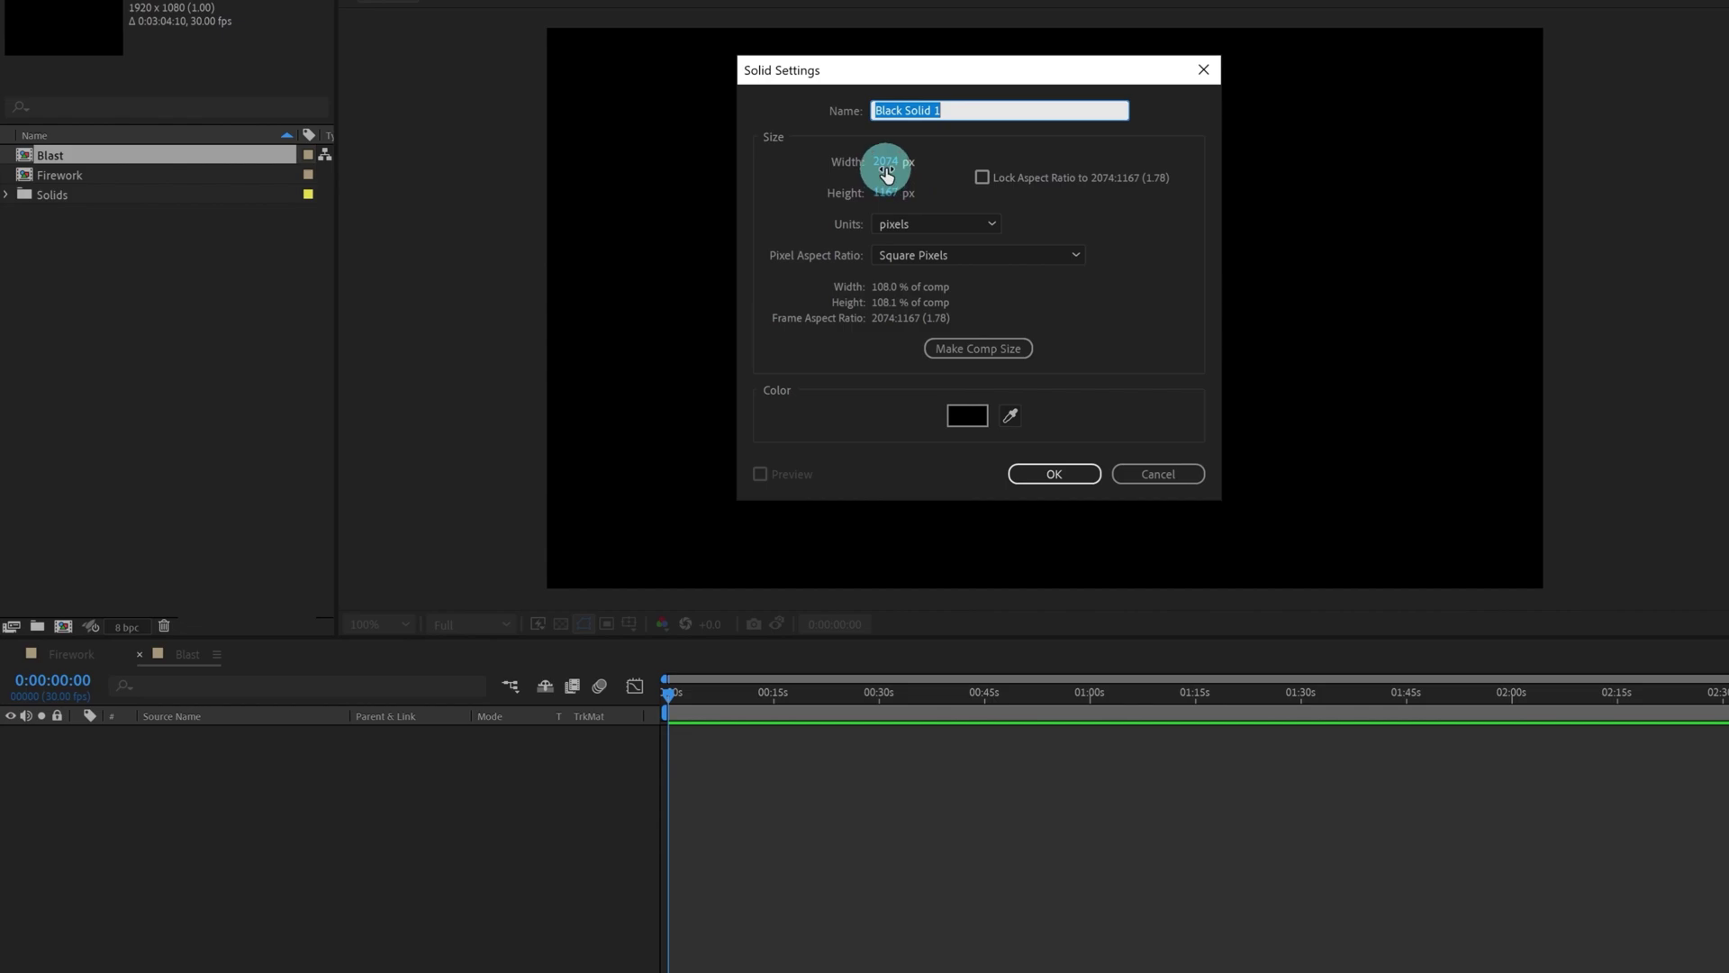
left_click(982, 176)
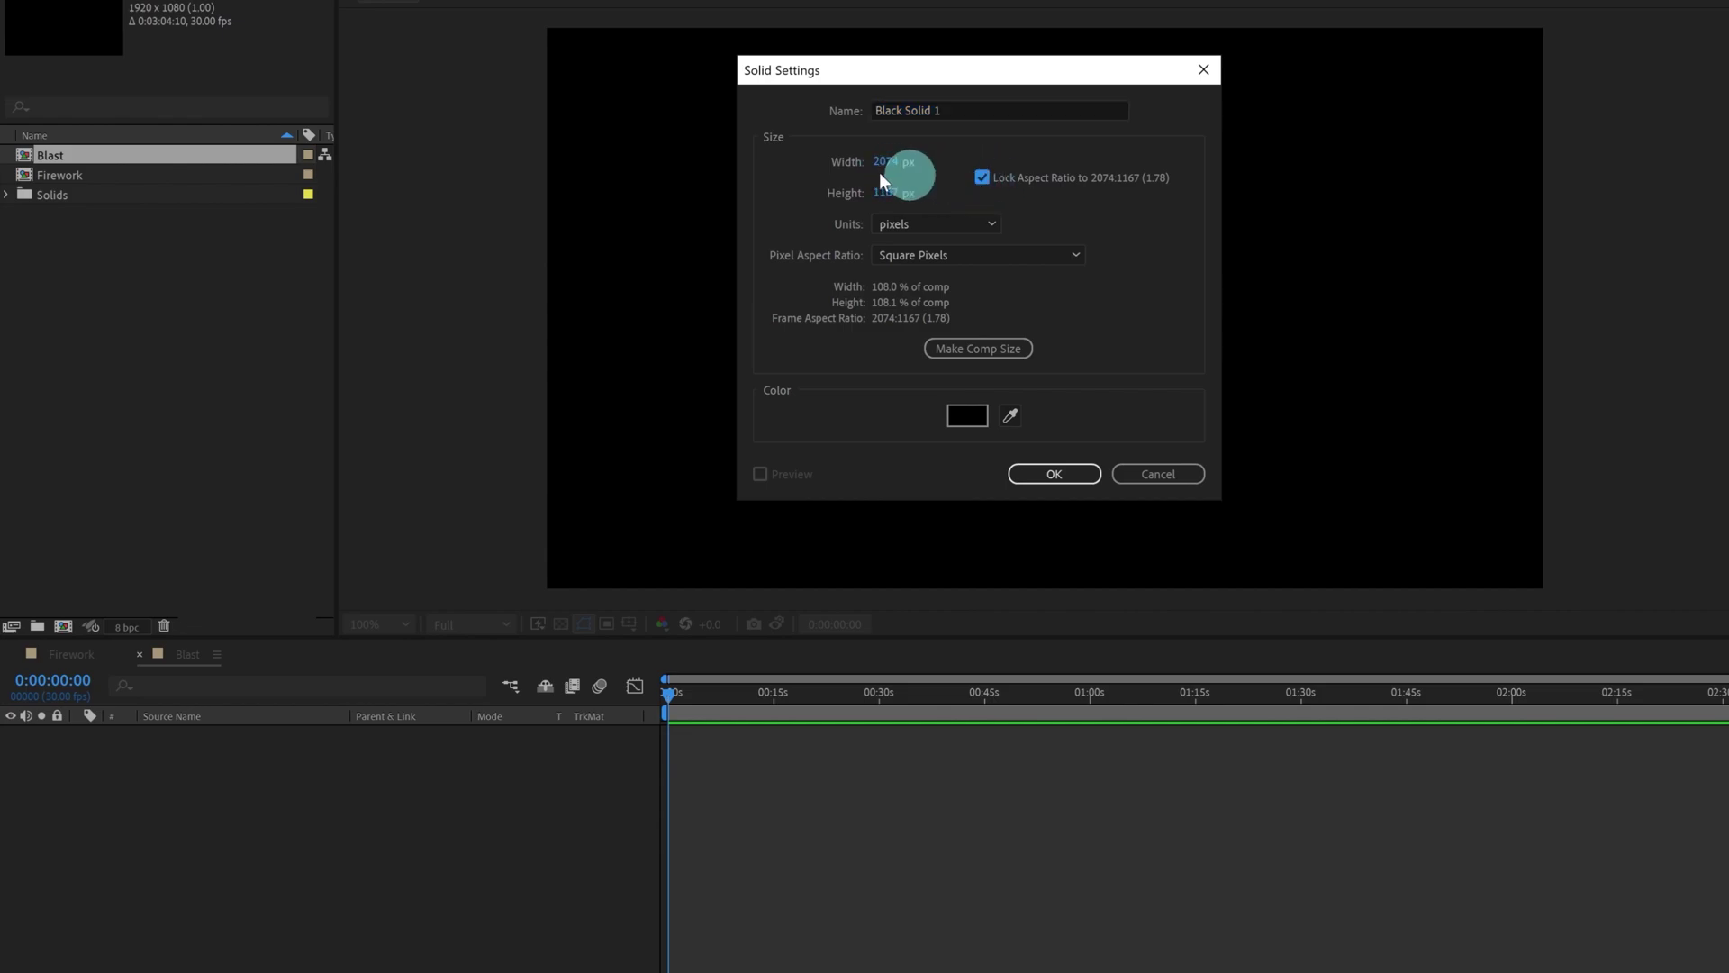
left_click(1077, 482)
key("comma")
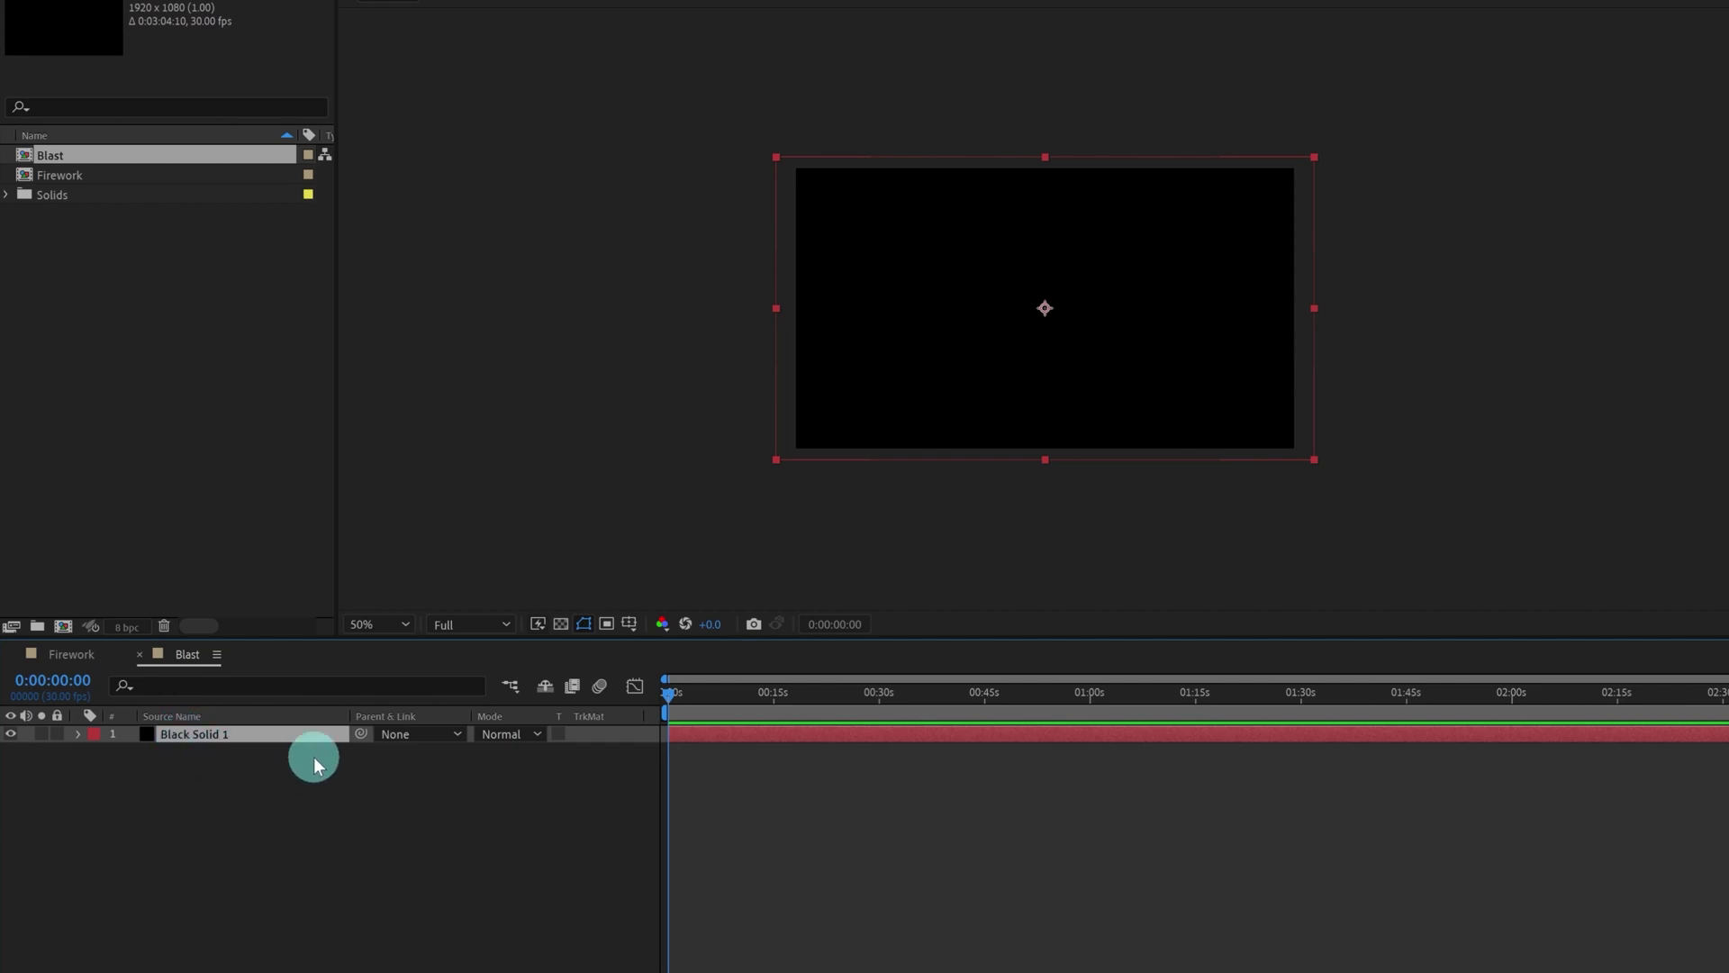
Step: Rename the black solid layer as Blast Effect
key("Return")
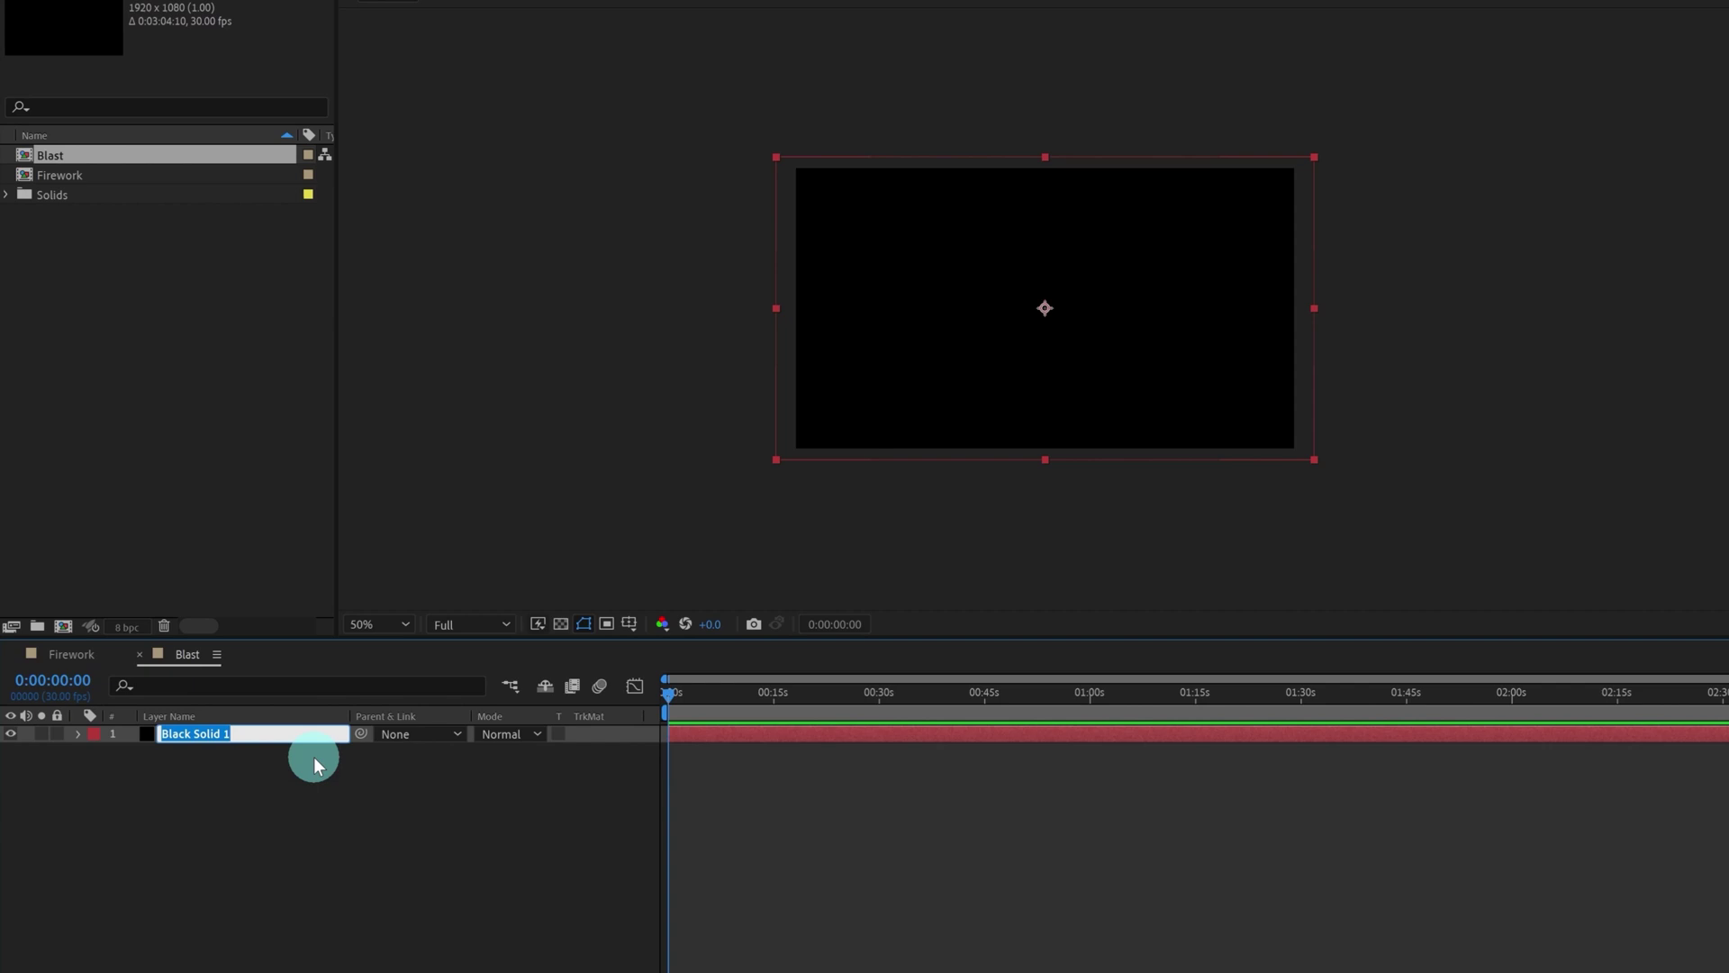
type("Blast Efe")
type("ct")
left_click(263, 774)
left_click(246, 734)
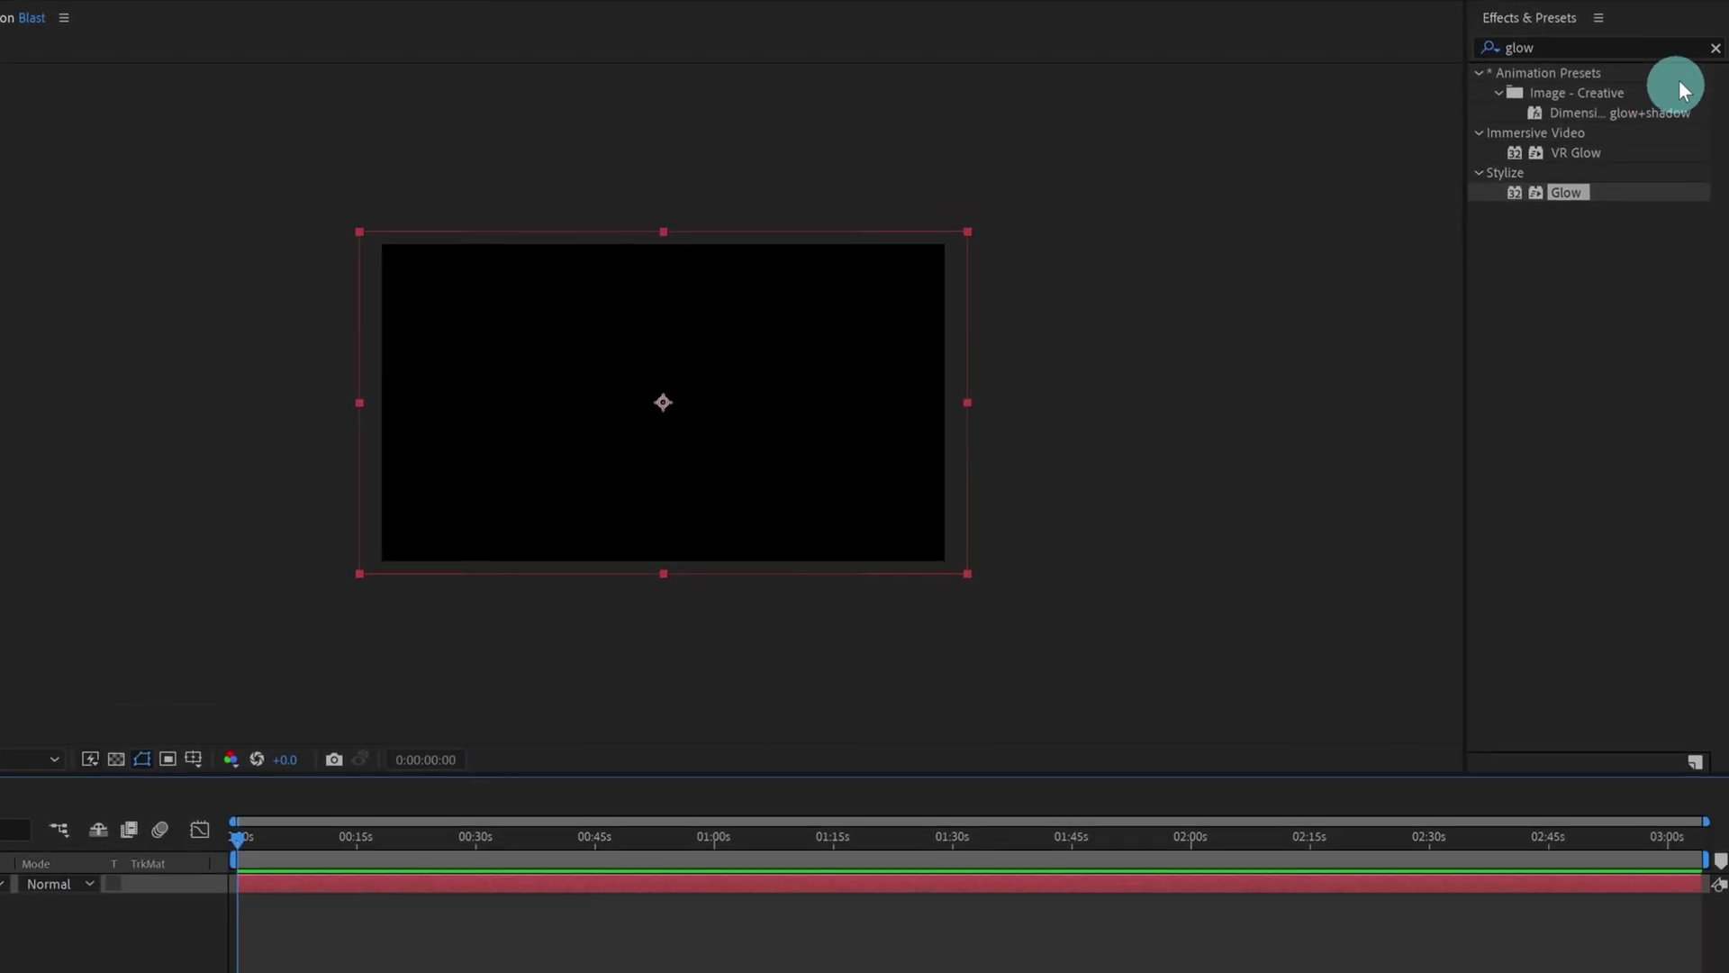
Step: Find the CC Particle Systems II effect, apply it to the Blast Effect layer and preview it
left_click(1715, 47)
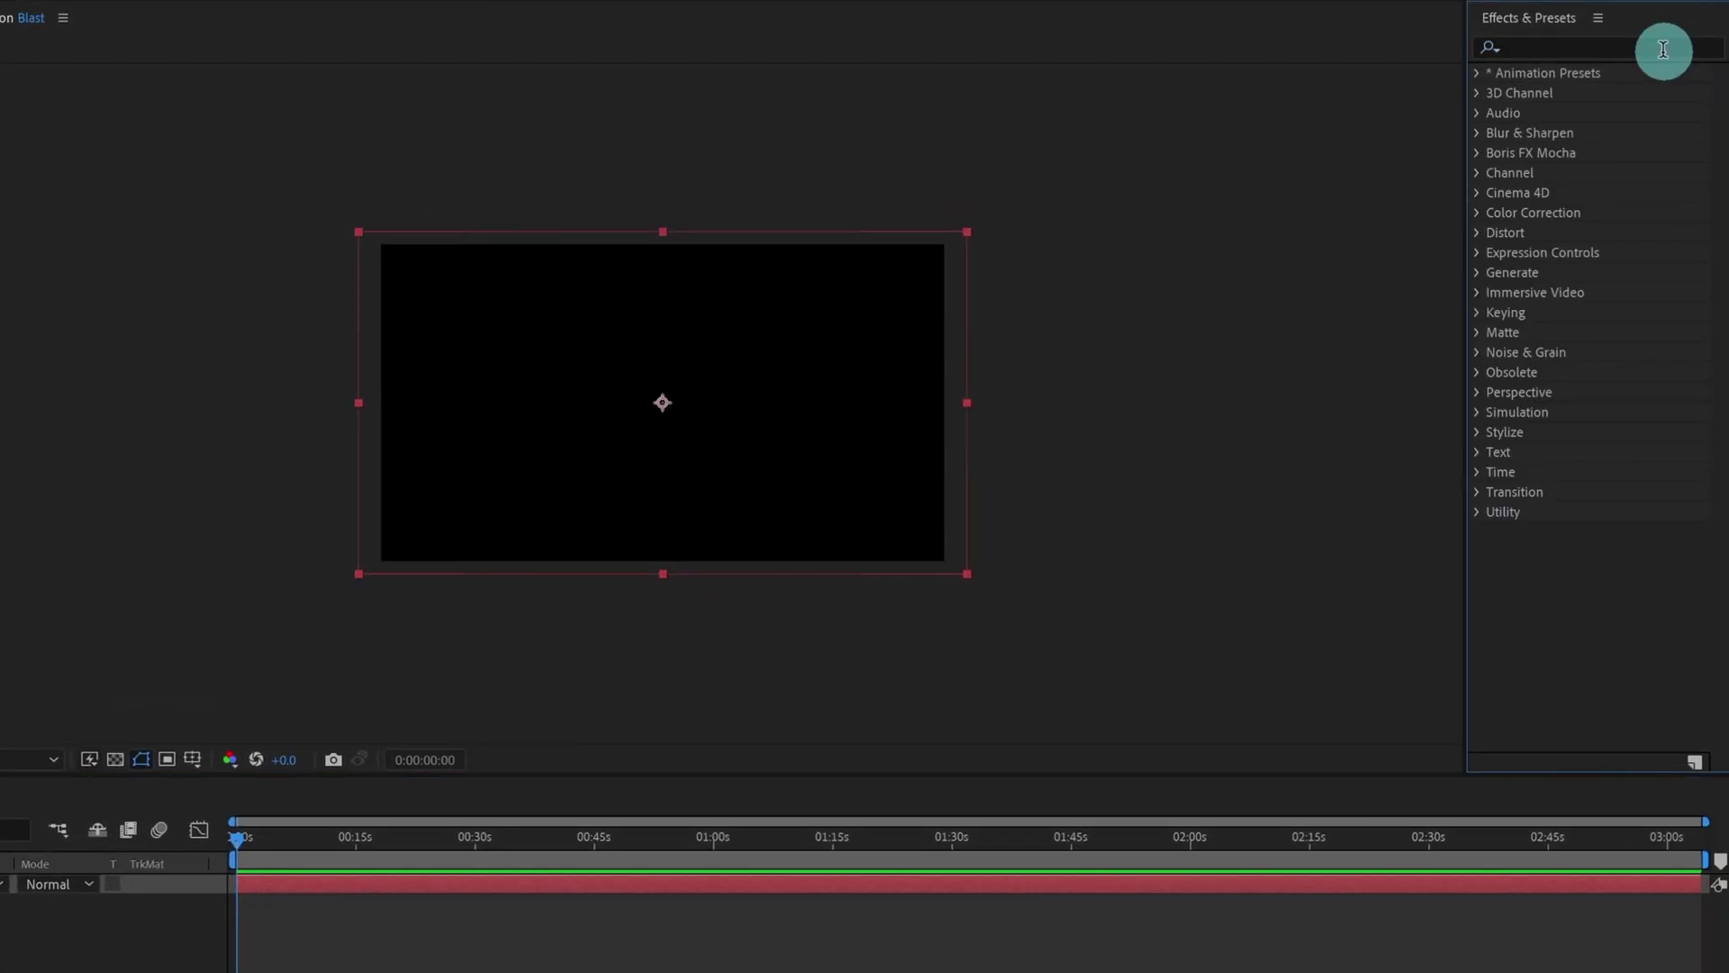
left_click(1659, 51)
type("cc part")
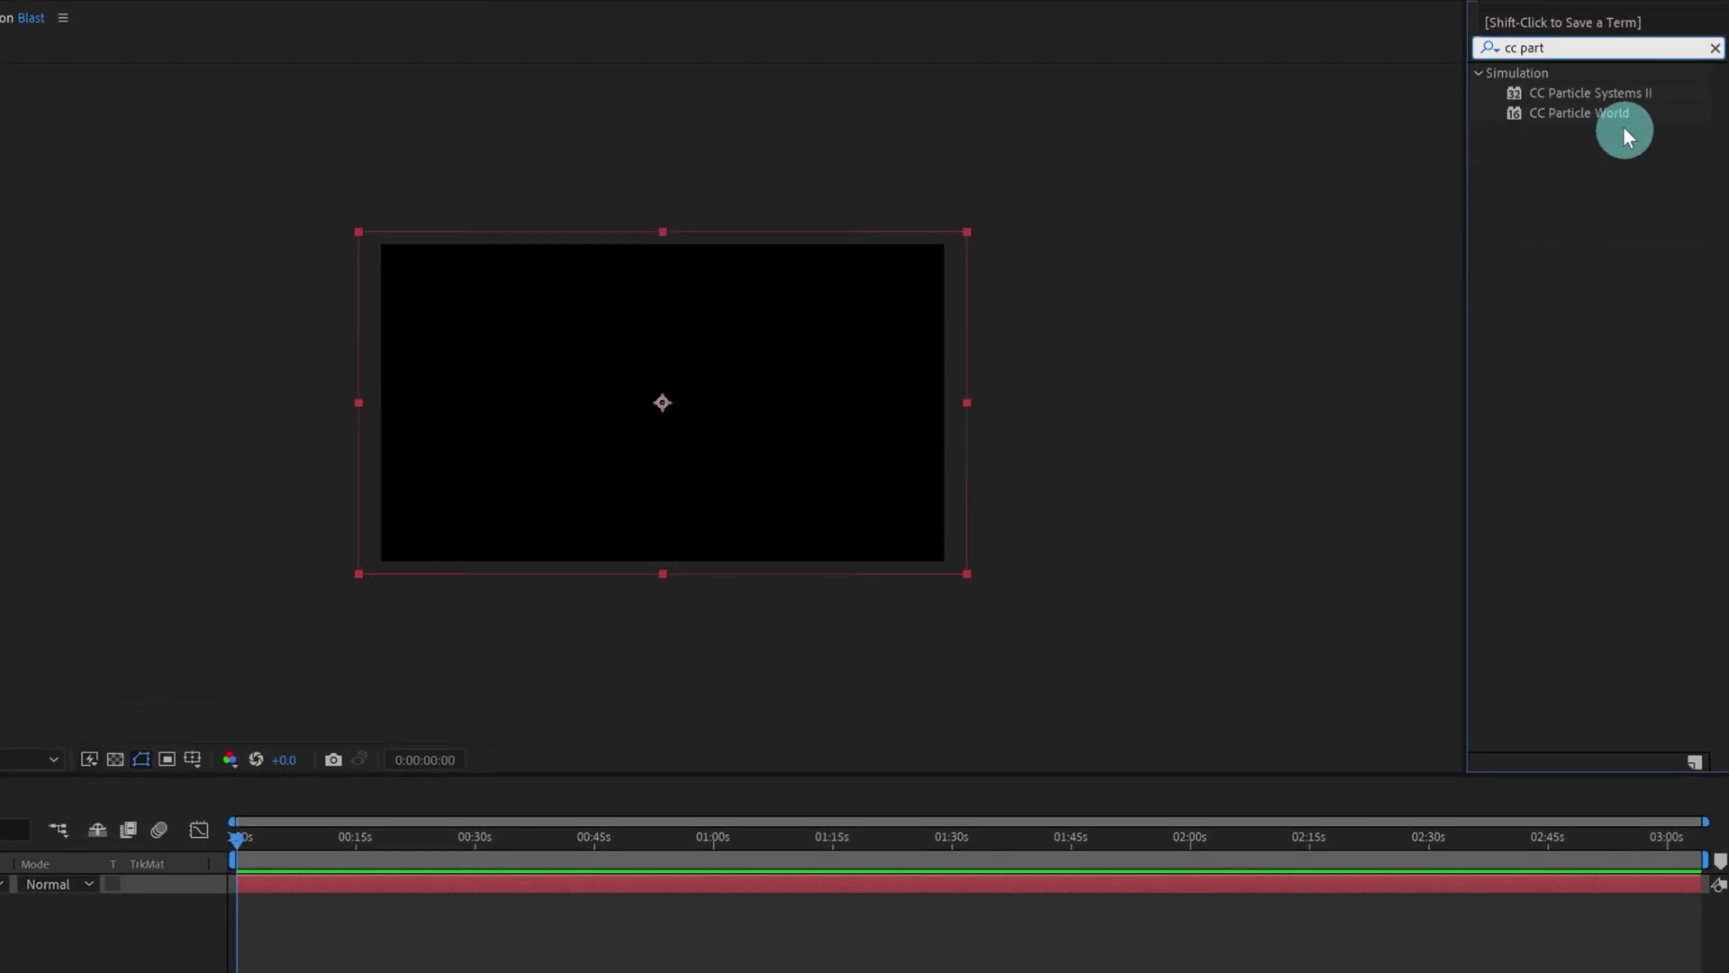
left_click(1618, 95)
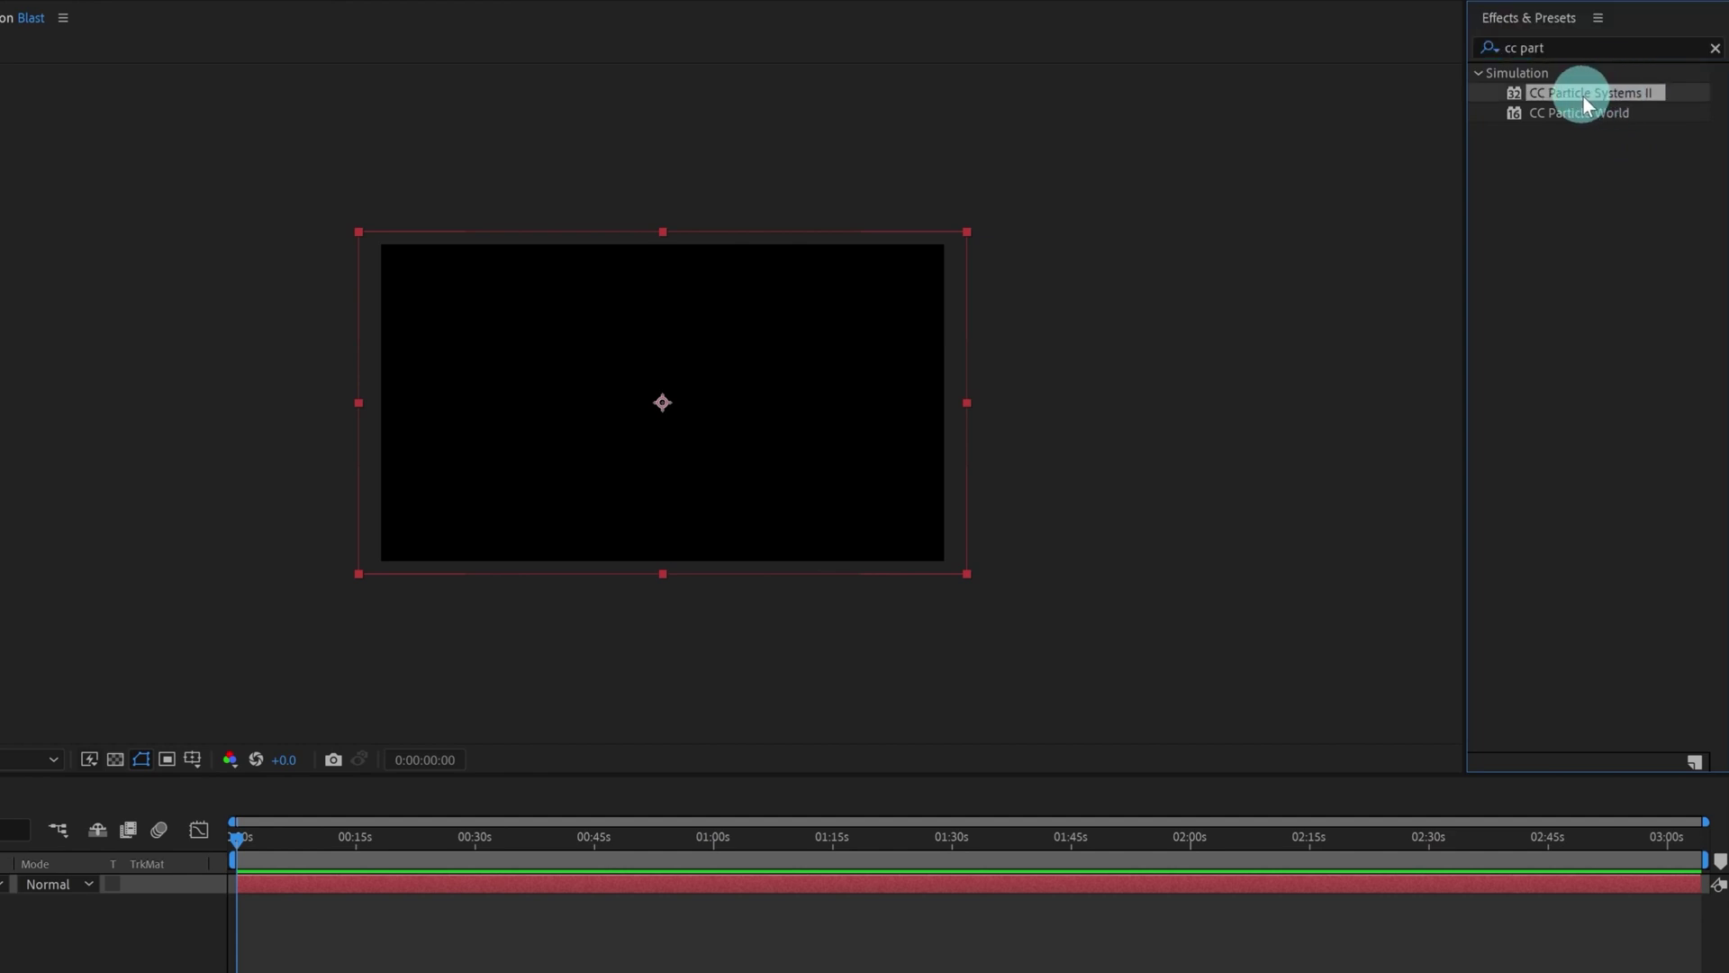
double_click(1607, 94)
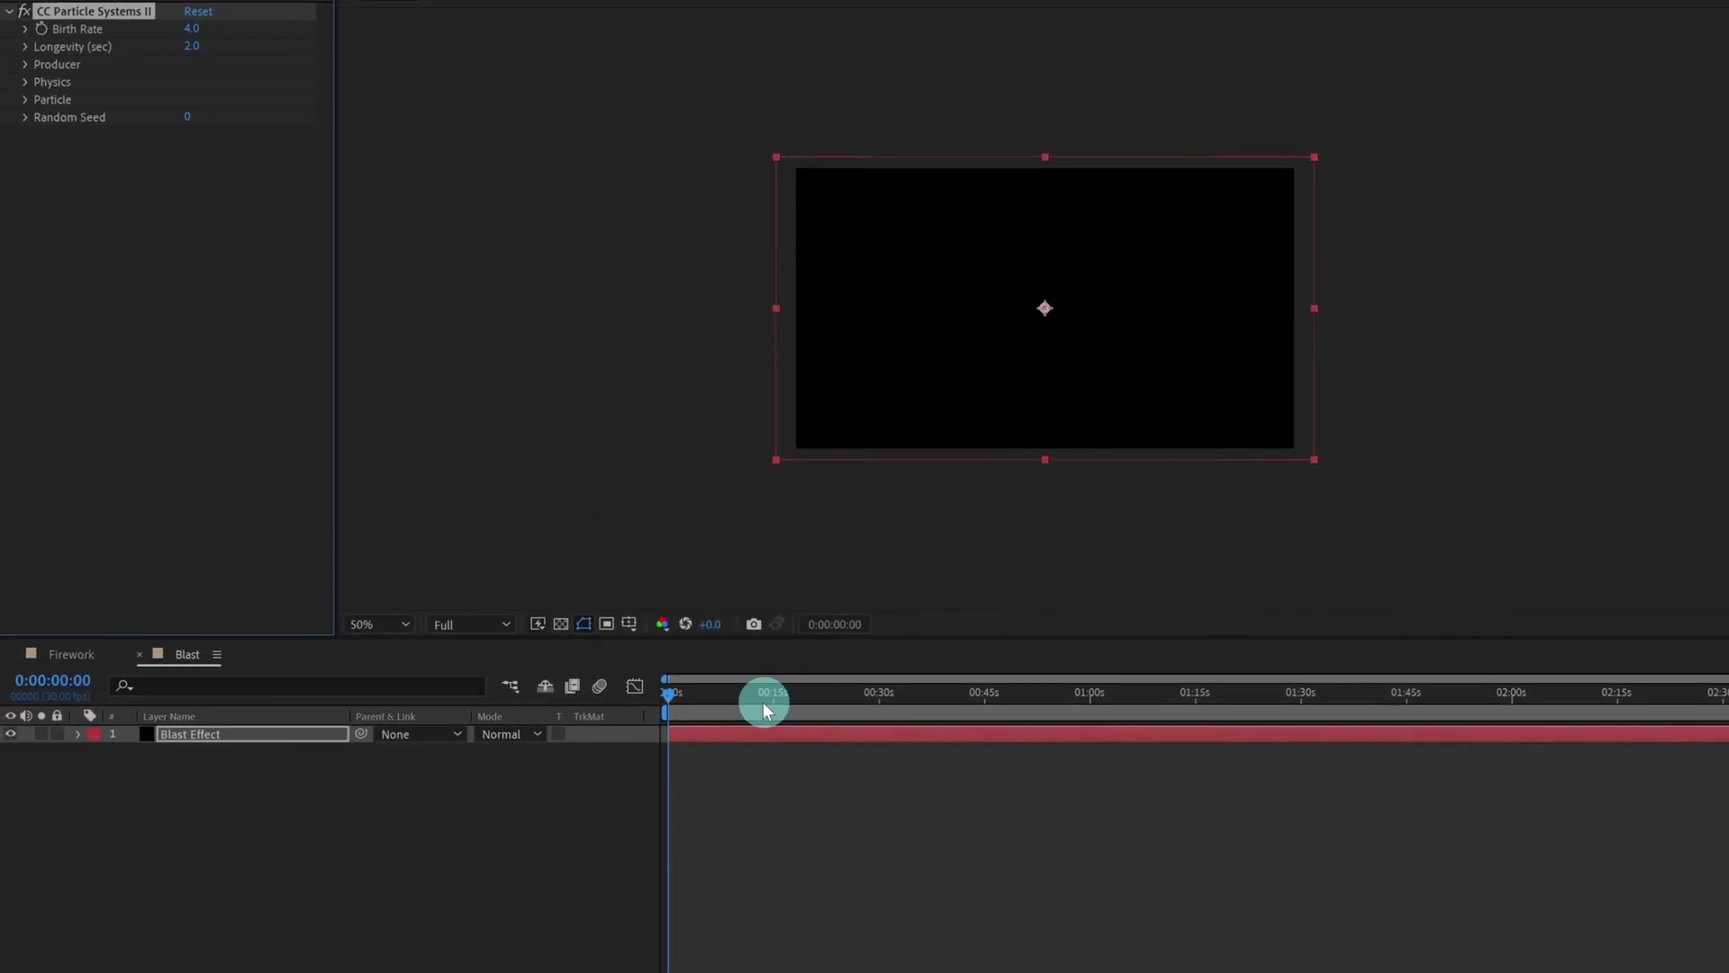
key("space")
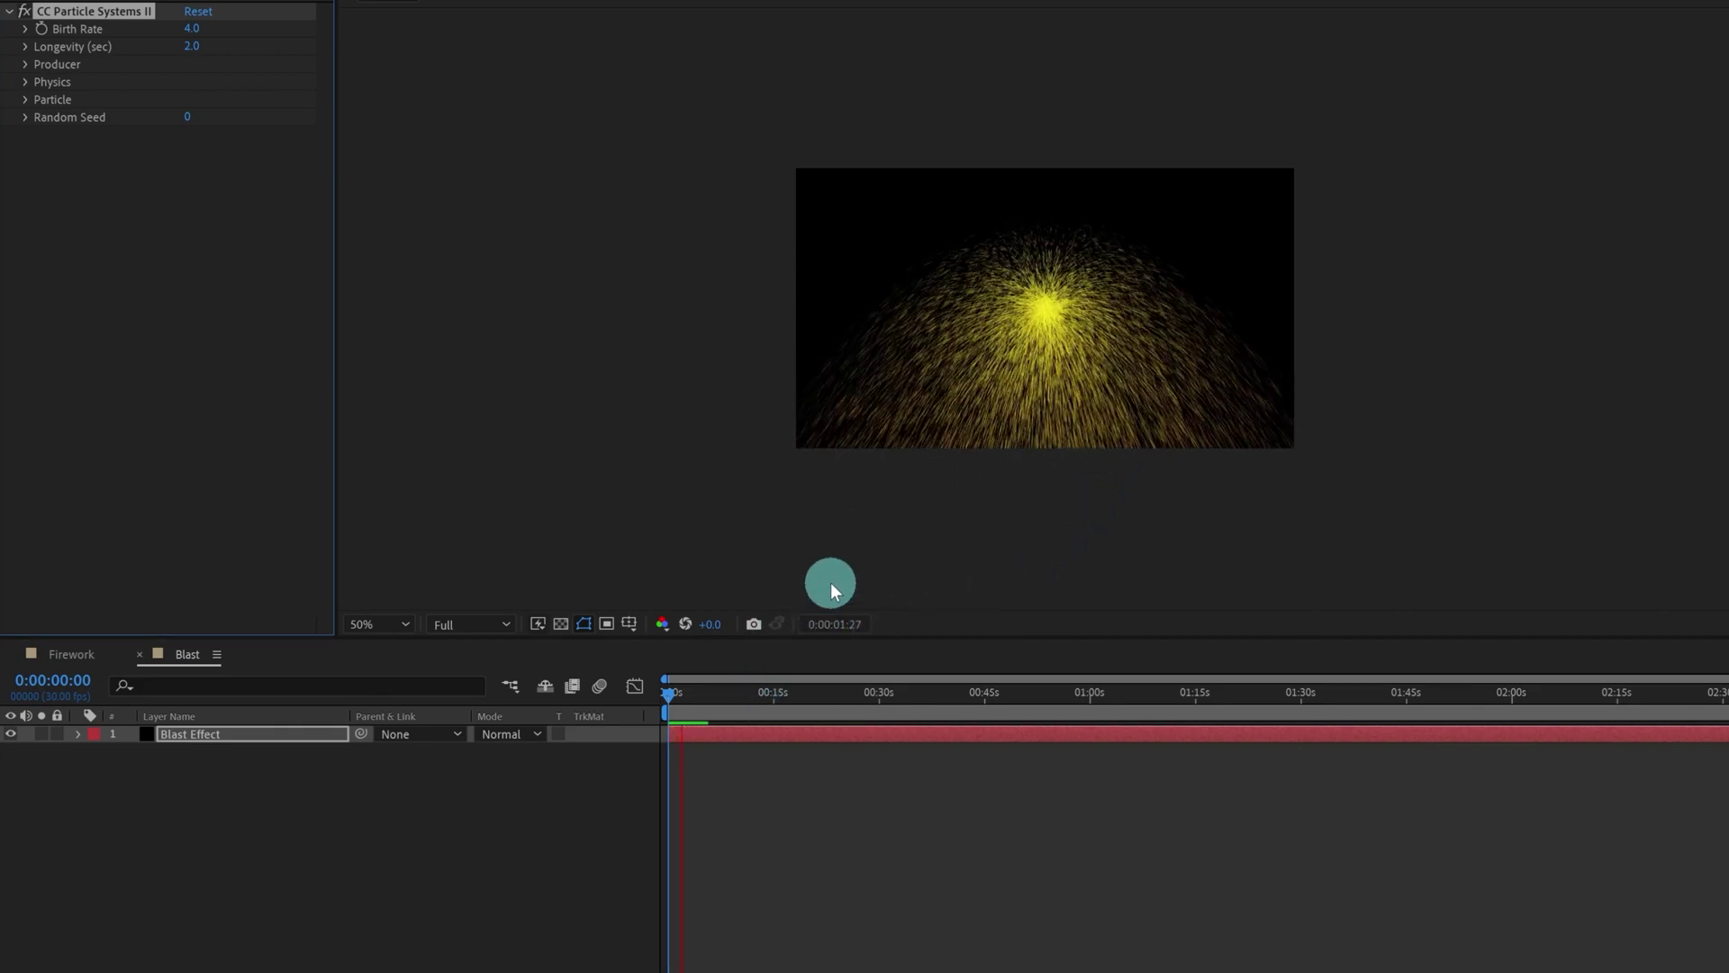
Step: With the playhead at 0:00:04:04, set the particle system's Physics Gravity to 0 and Velocity to 0.6
mouse_move(667, 690)
left_mouse_down()
mouse_move(715, 681)
mouse_move(698, 691)
left_mouse_up()
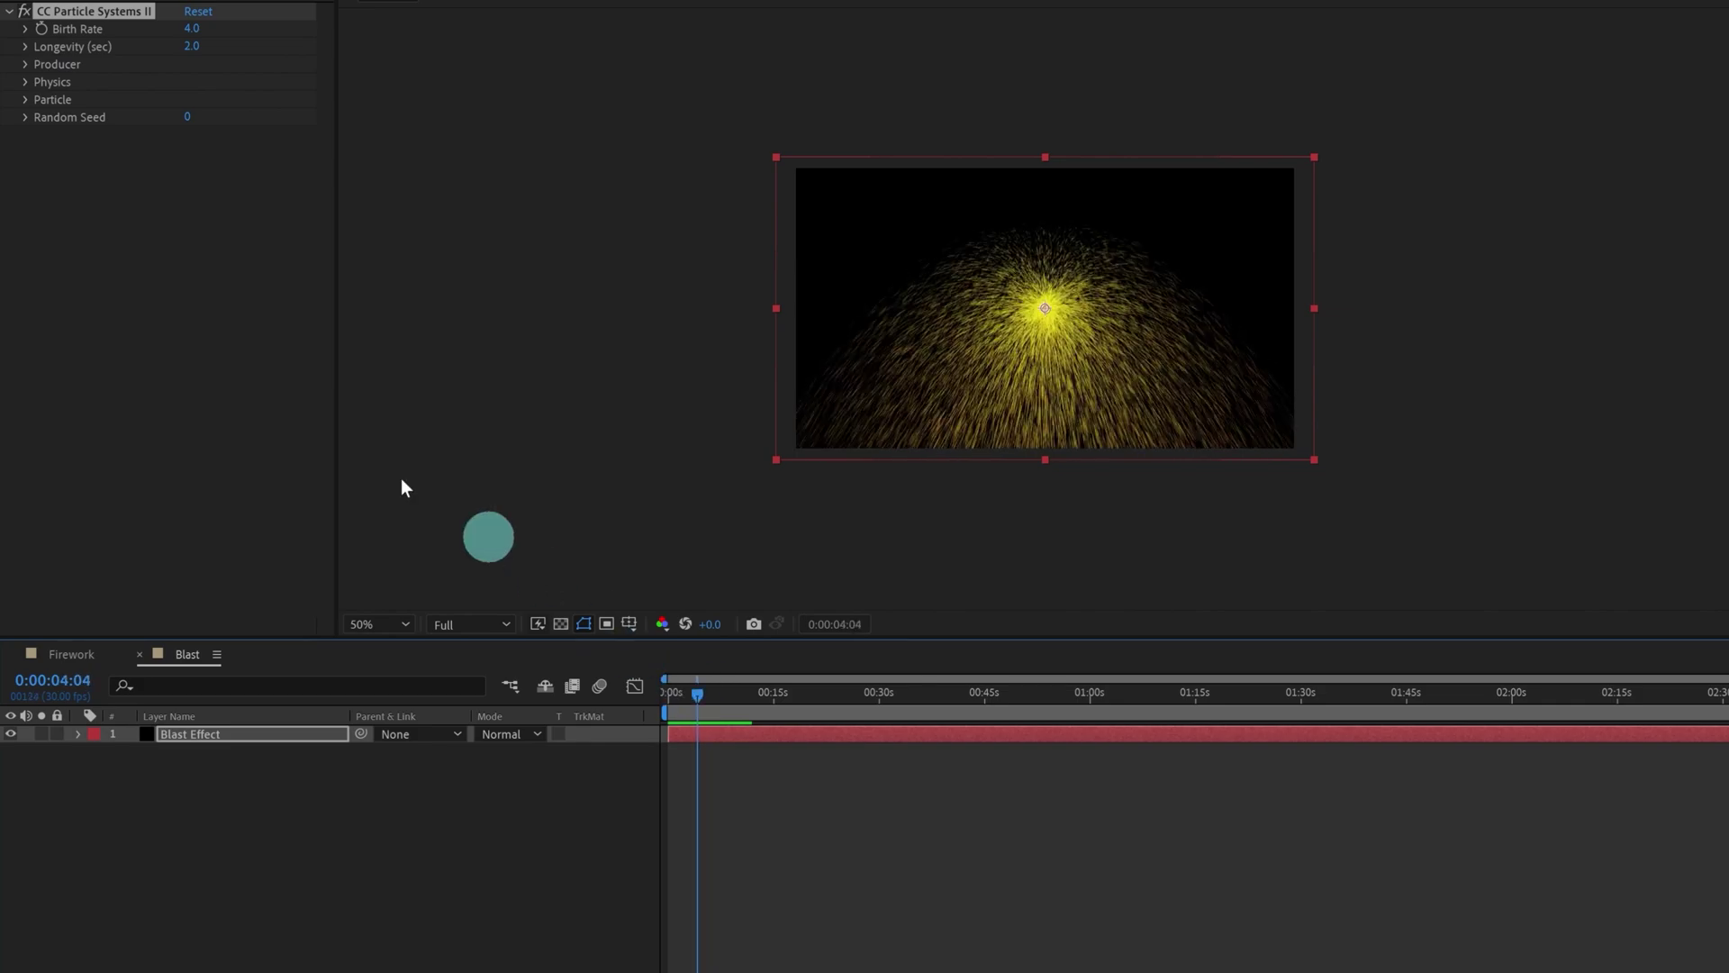
left_click(27, 84)
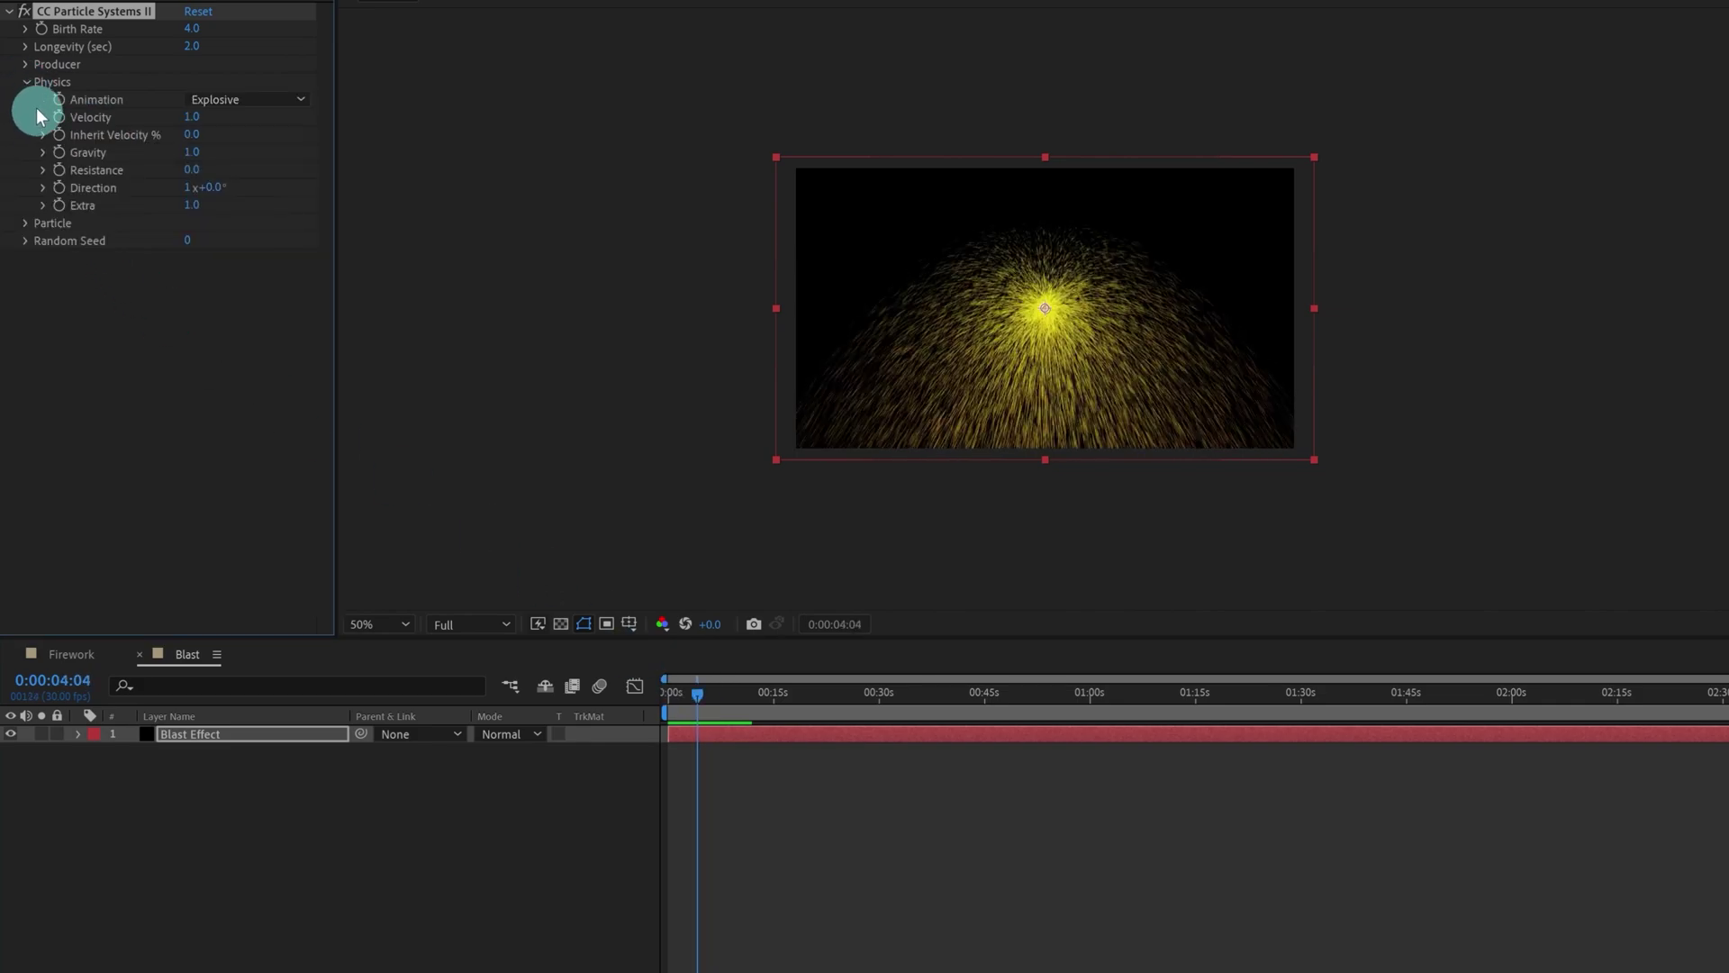
left_click(190, 154)
key("Return")
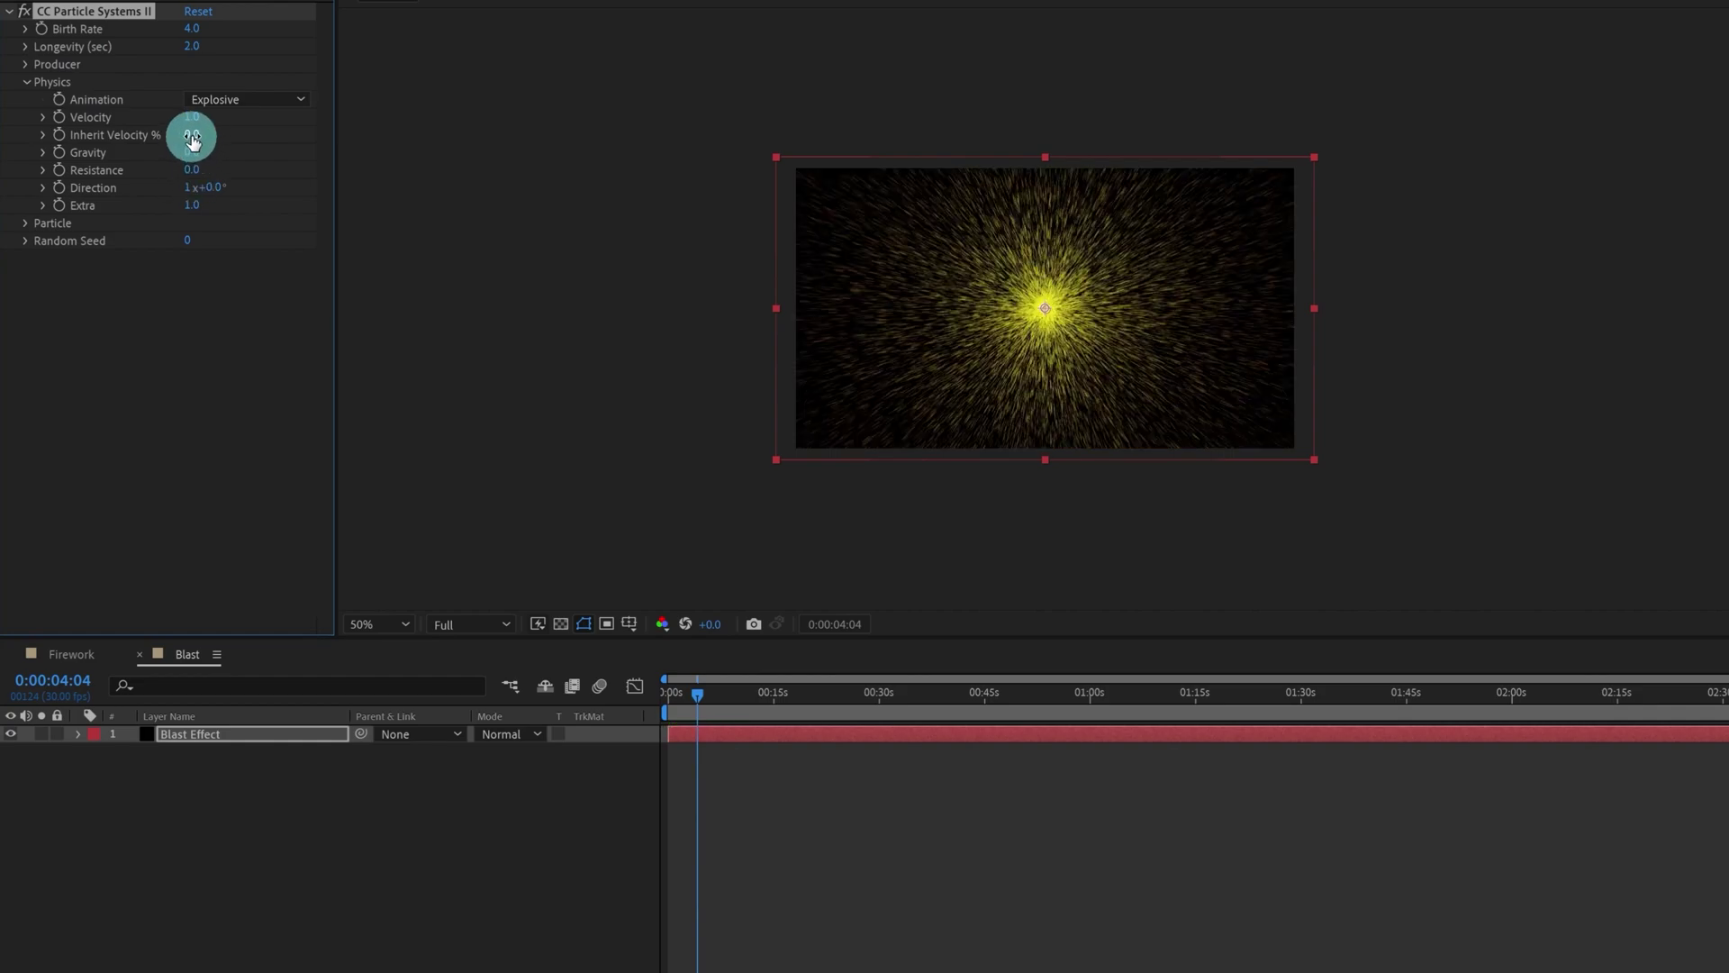
left_click(191, 117)
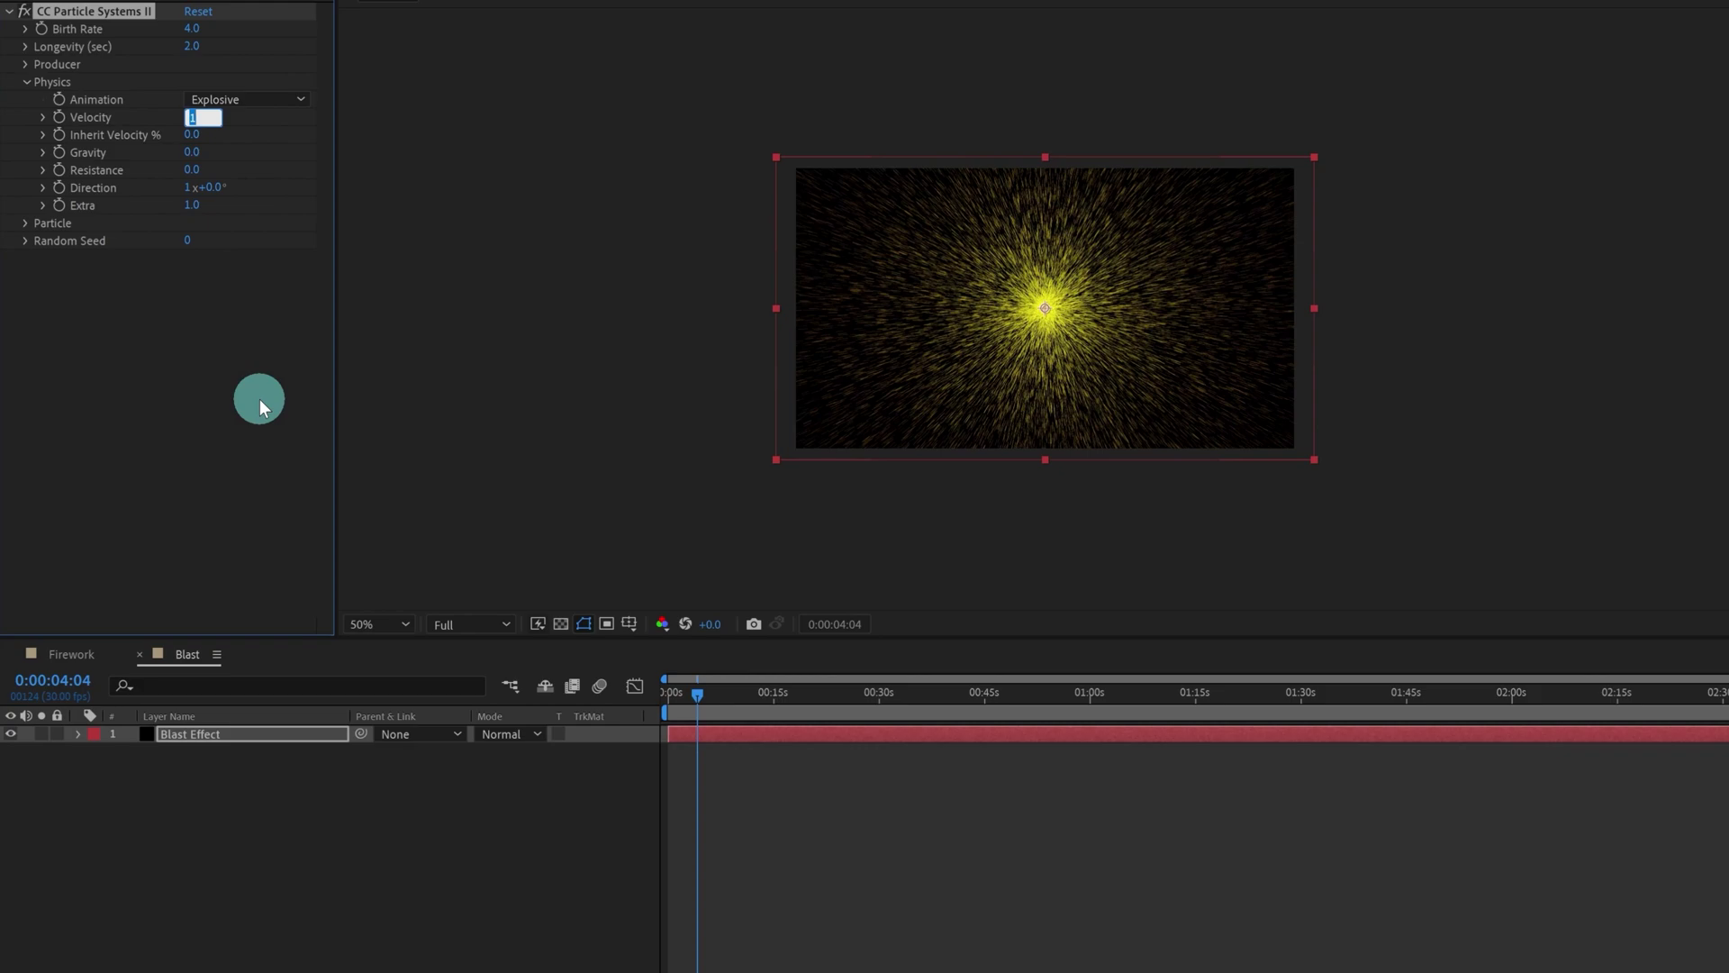
key("Return")
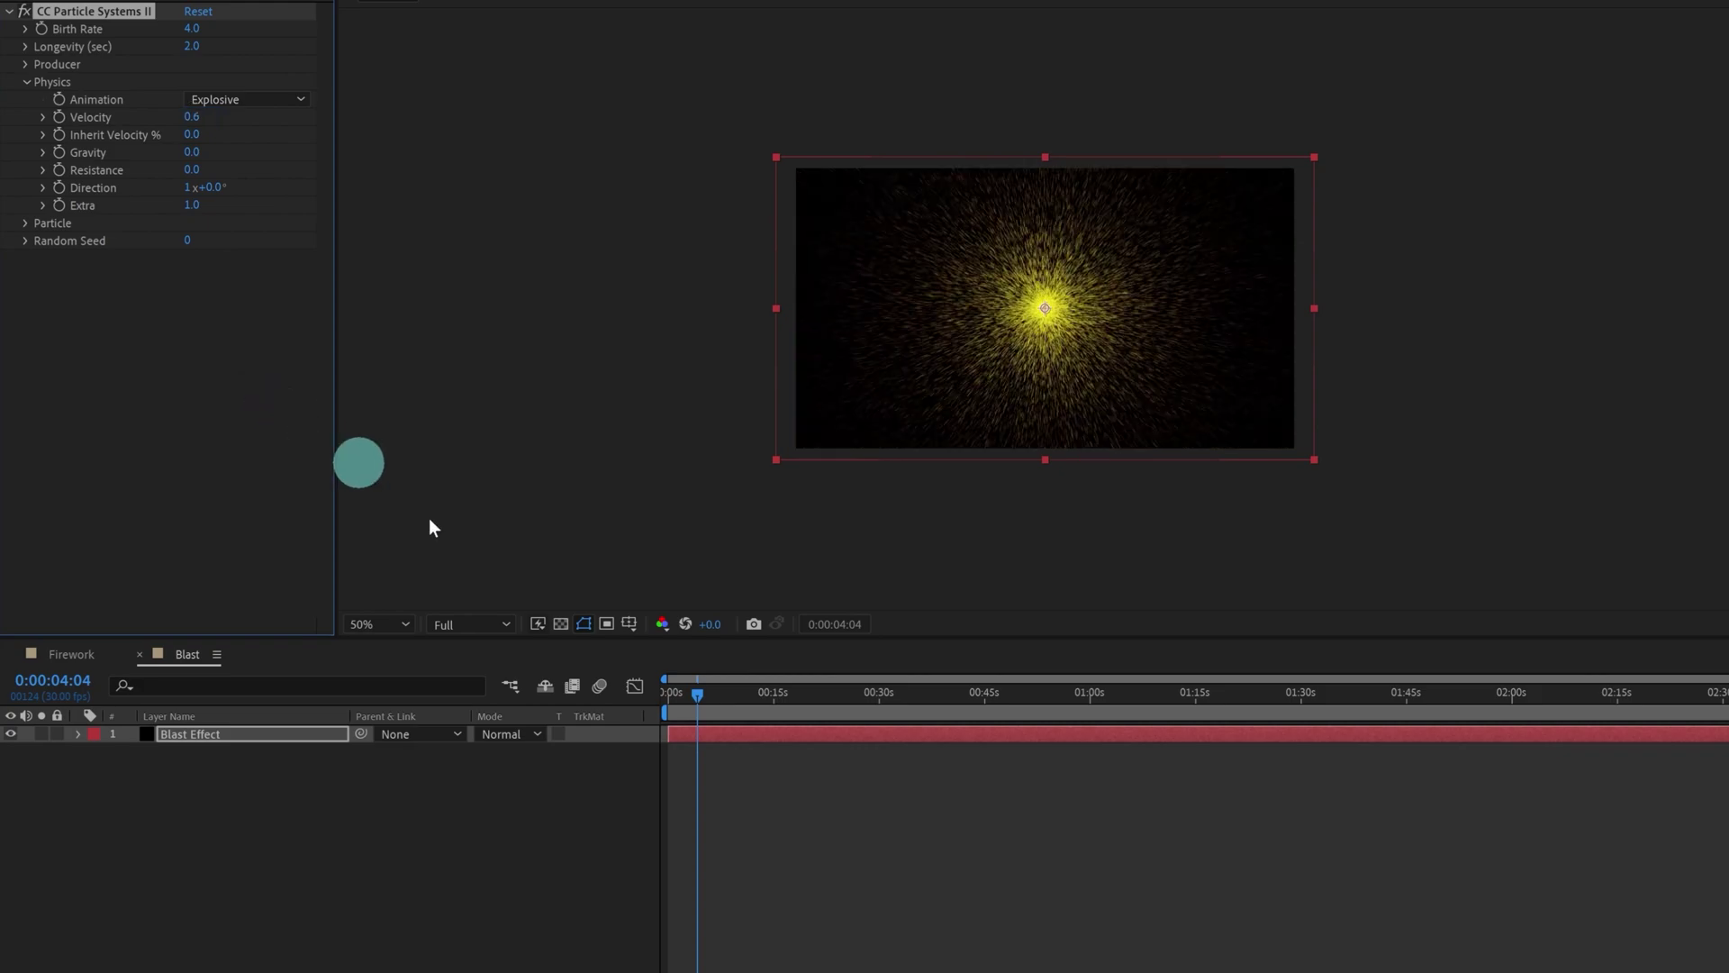
Step: Preview the particle burst from the first frame and return the playhead to 0:00:00:00
left_click_drag(715, 699, 632, 703)
key("space")
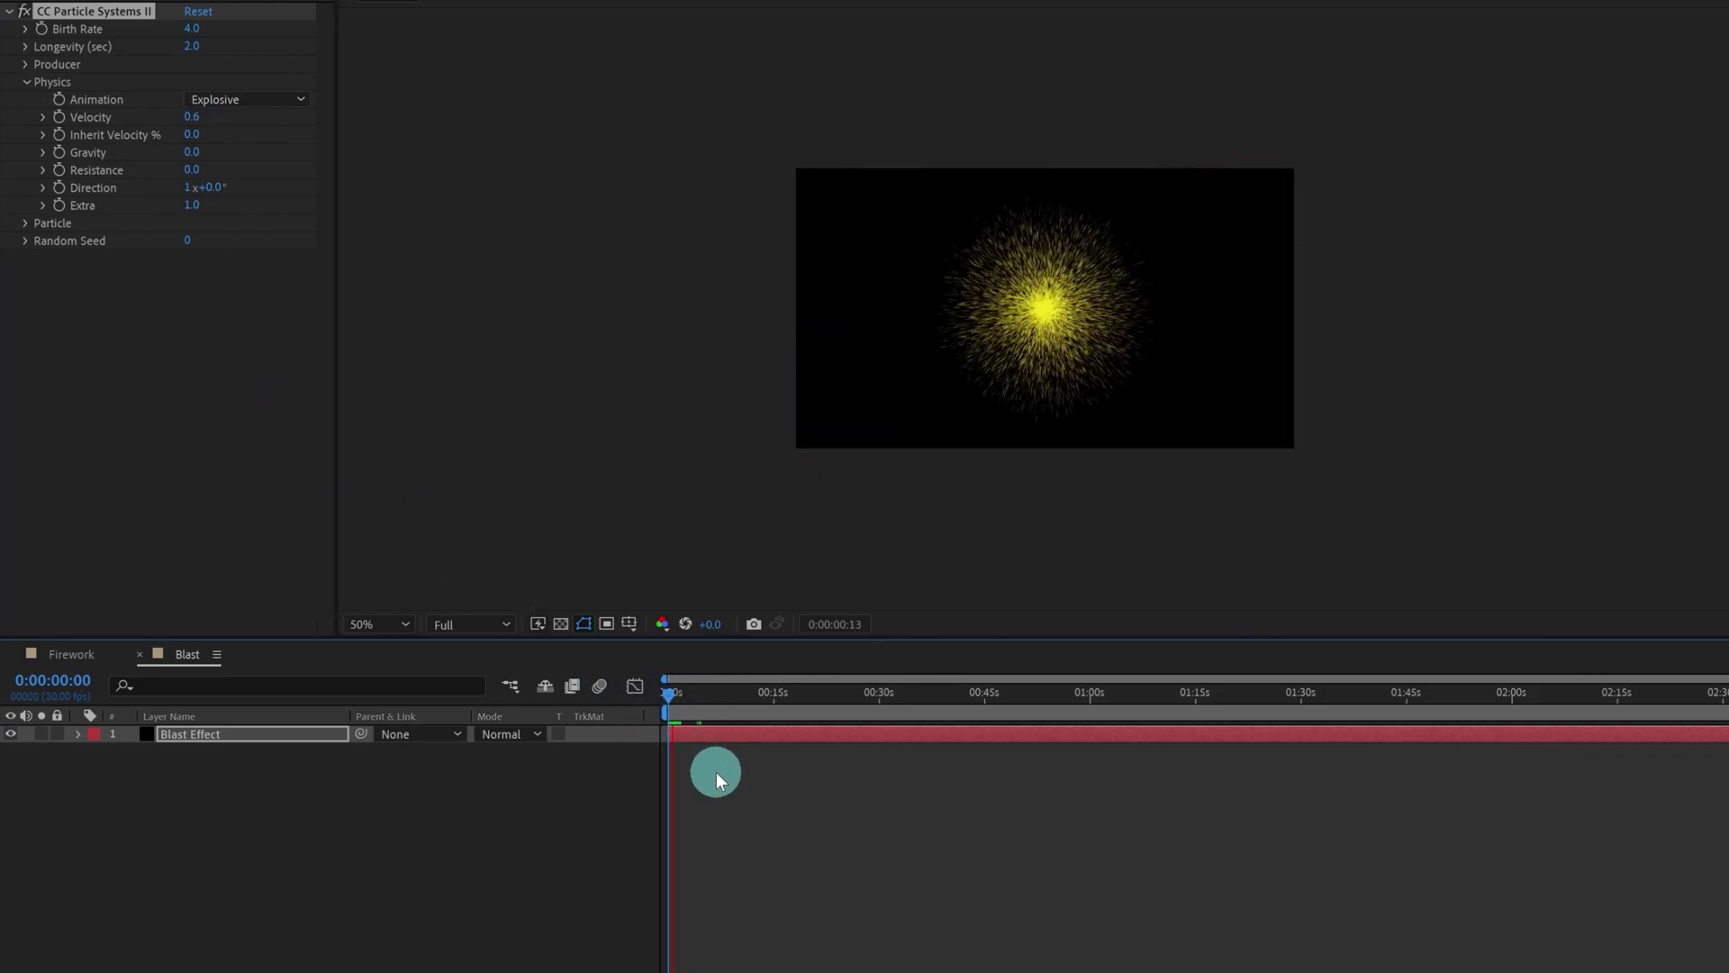
left_click(650, 692)
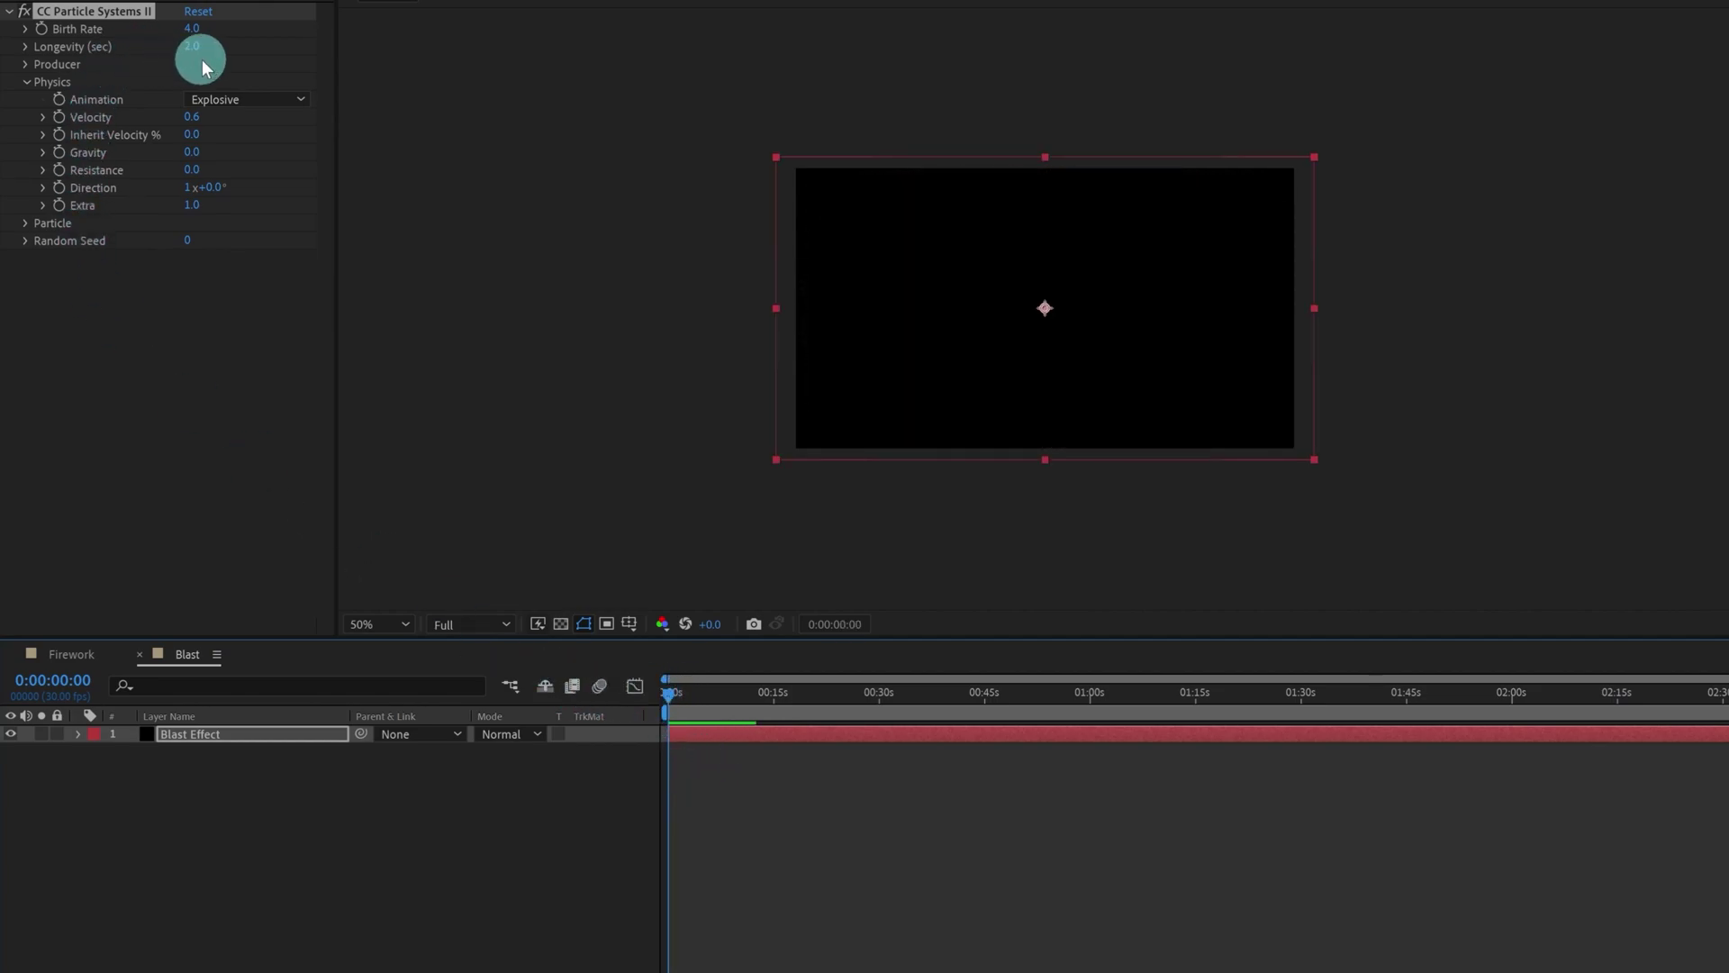
Step: Try a particle Longevity of 10.6 seconds and preview the burst
left_click_drag(193, 49, 1132, 73)
key("space")
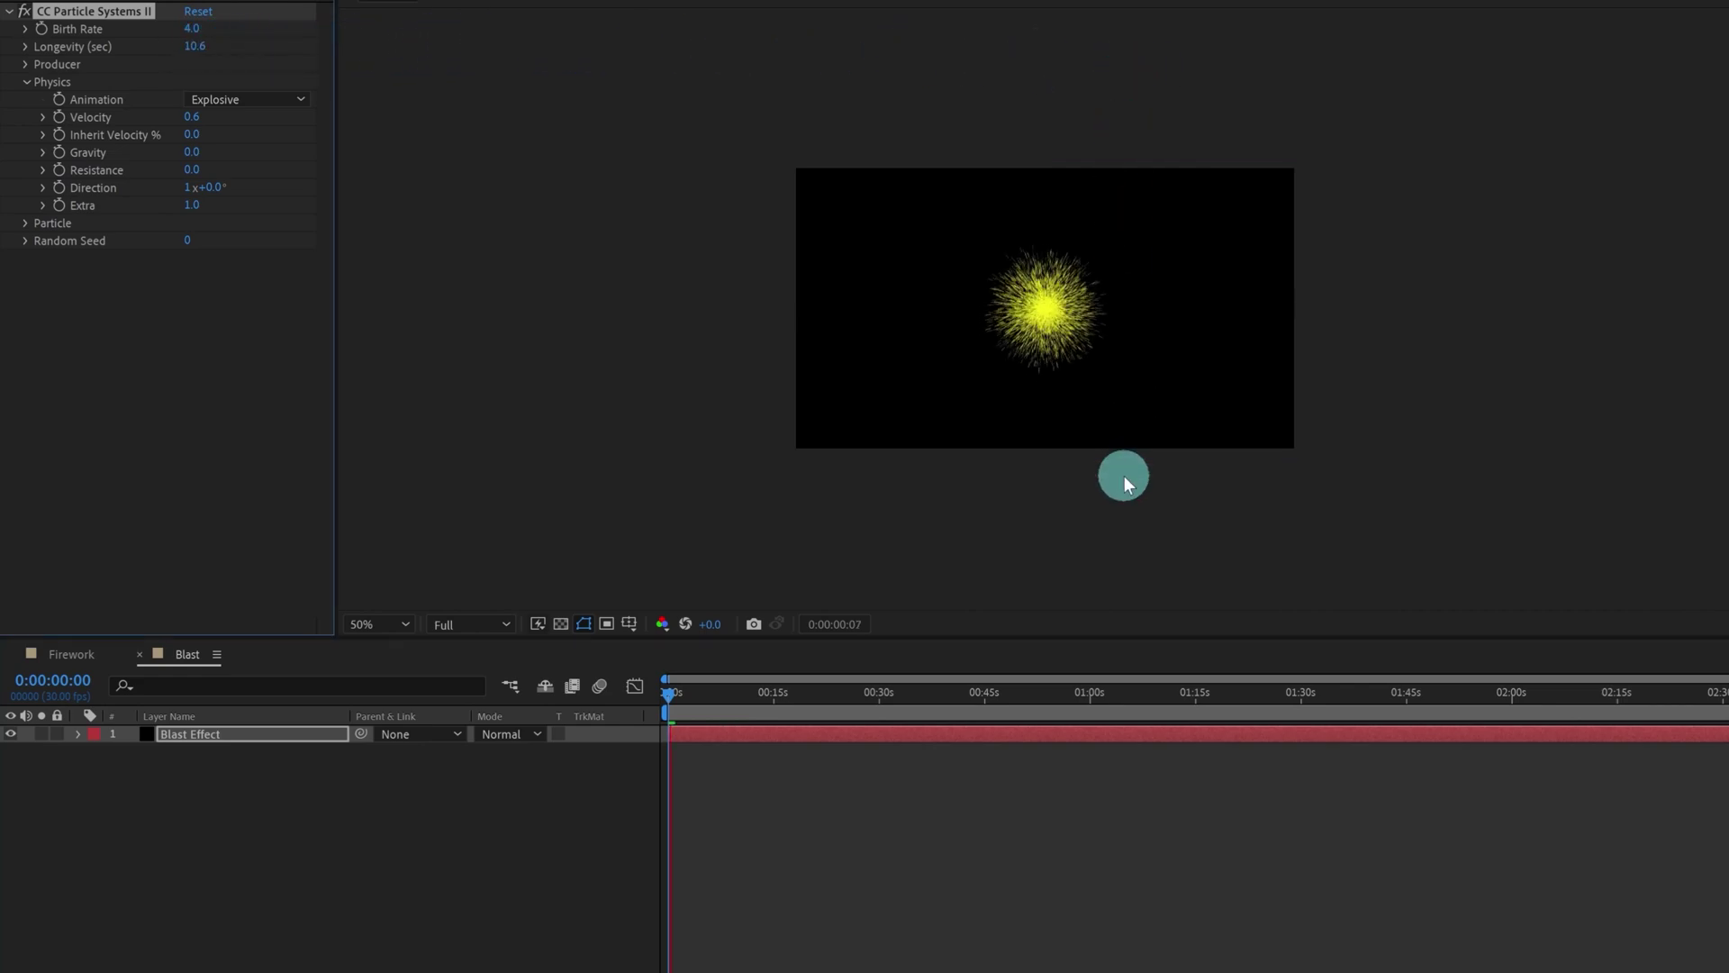
key("space")
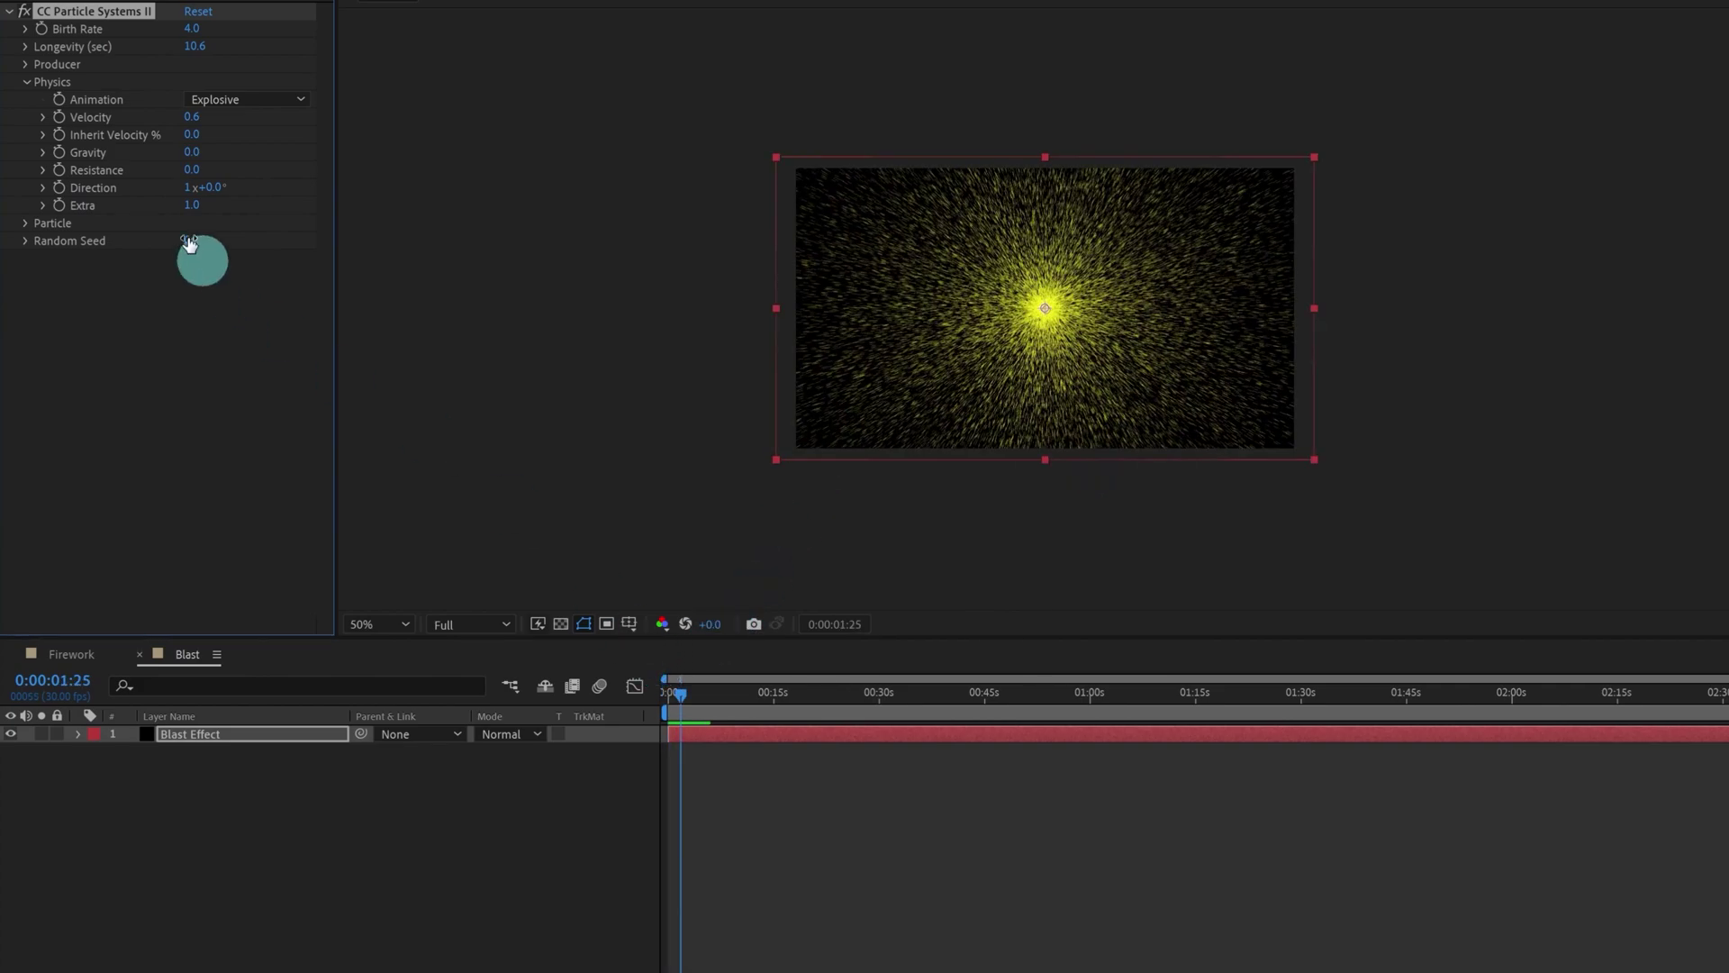
Step: Set the particle Longevity to 9.5 seconds and return to the start of the timeline
left_click(198, 46)
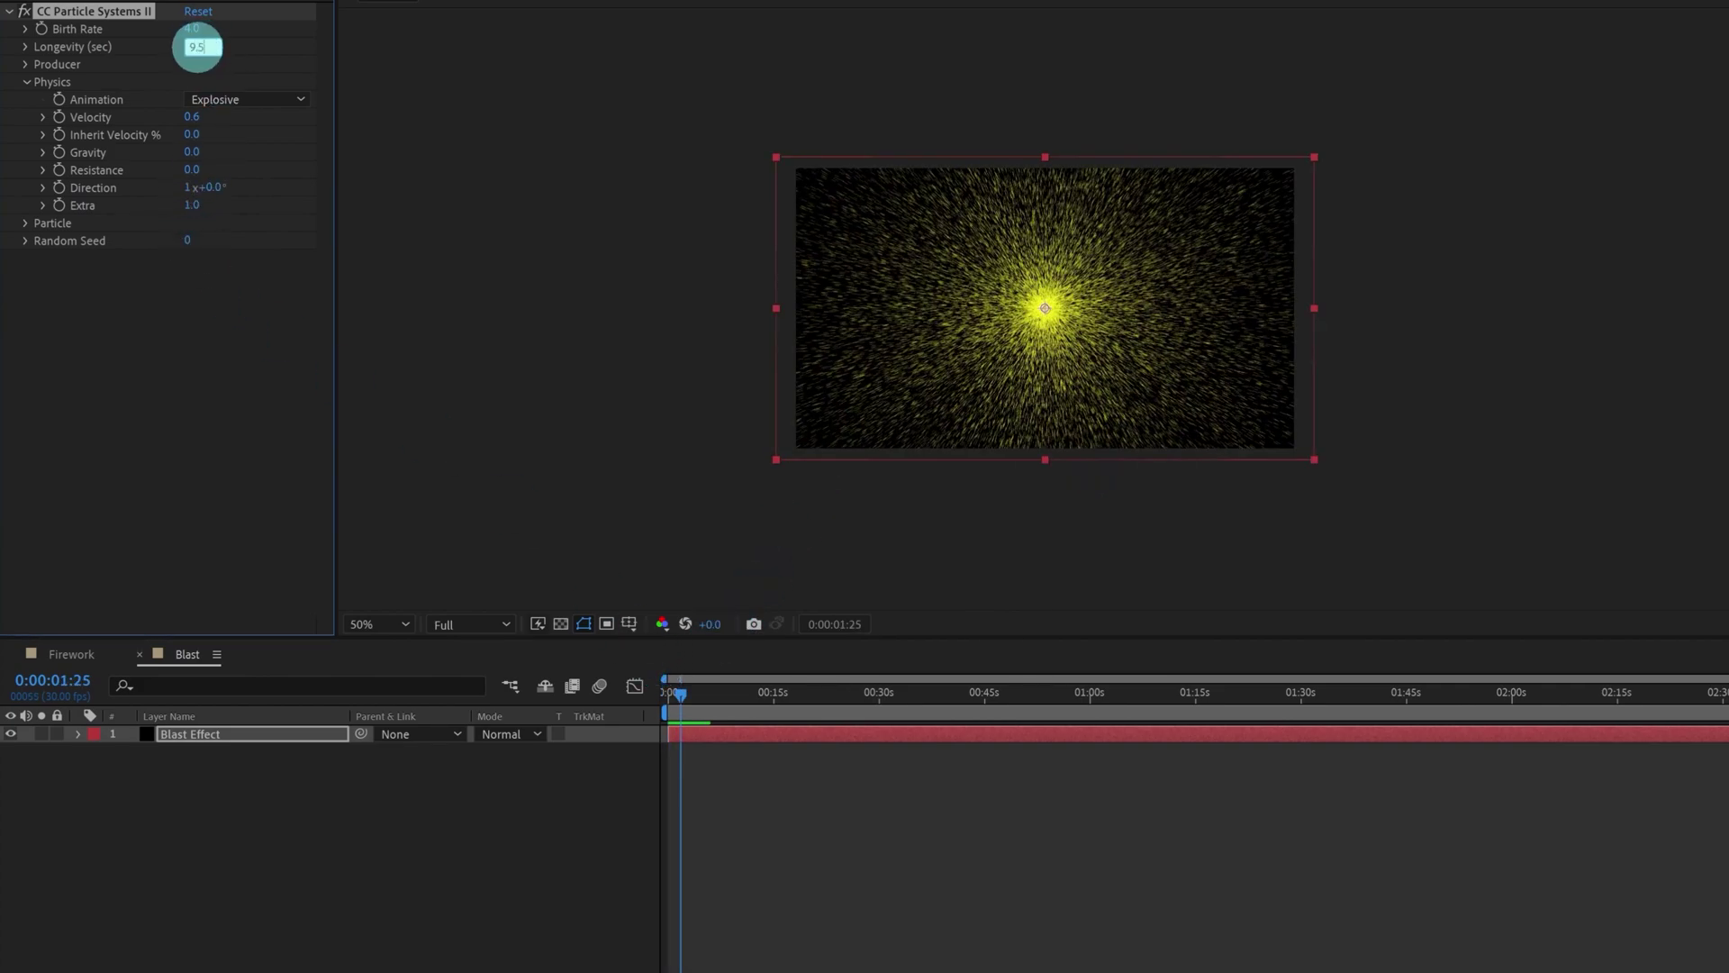
left_click(626, 360)
left_click(666, 672)
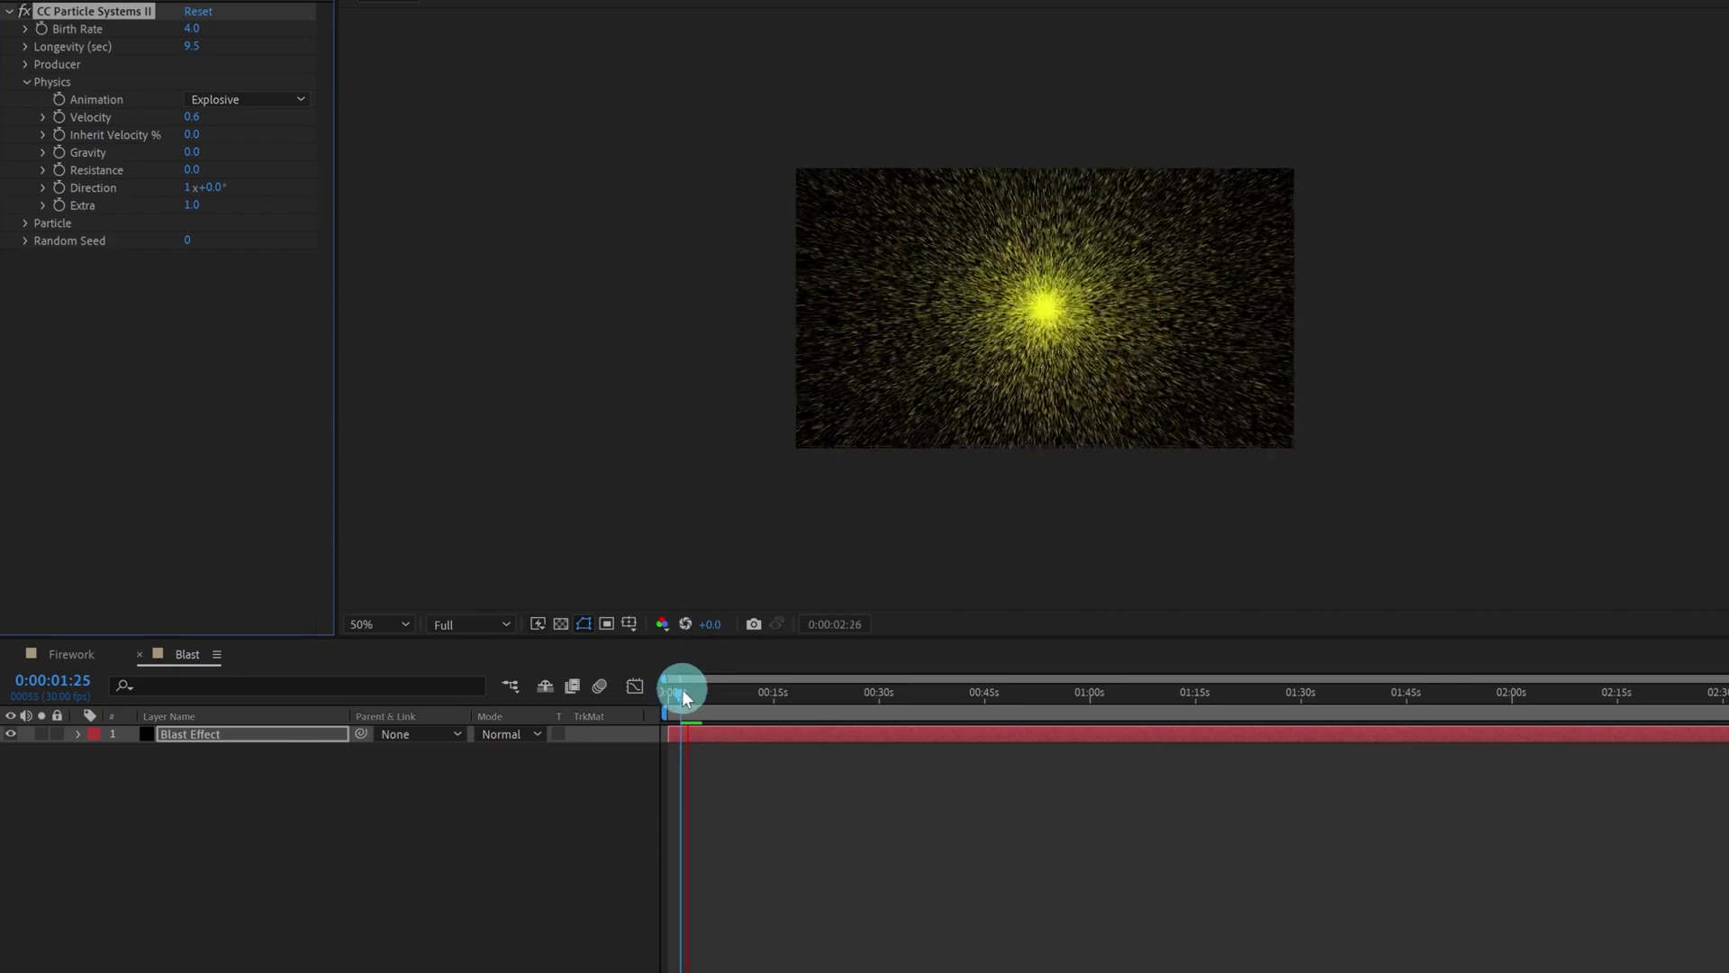
Step: Try a particle Birth Rate of 25 and preview the burst from the first frame
left_click(191, 32)
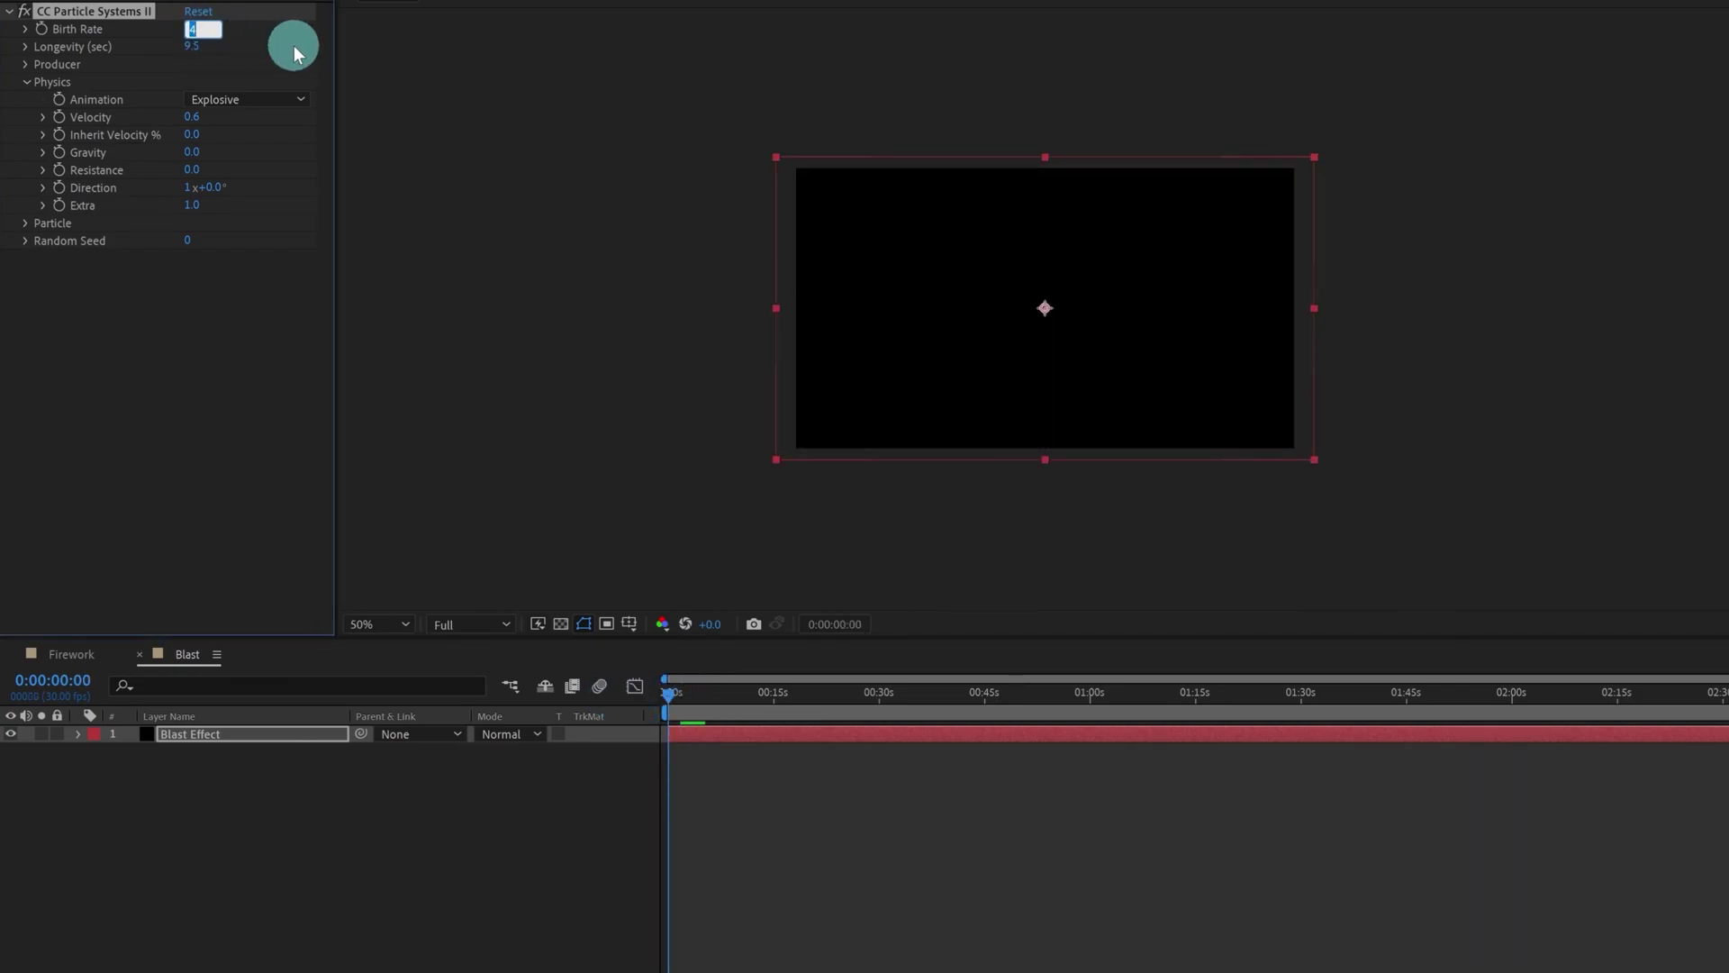
type("25")
key("Return")
key("space")
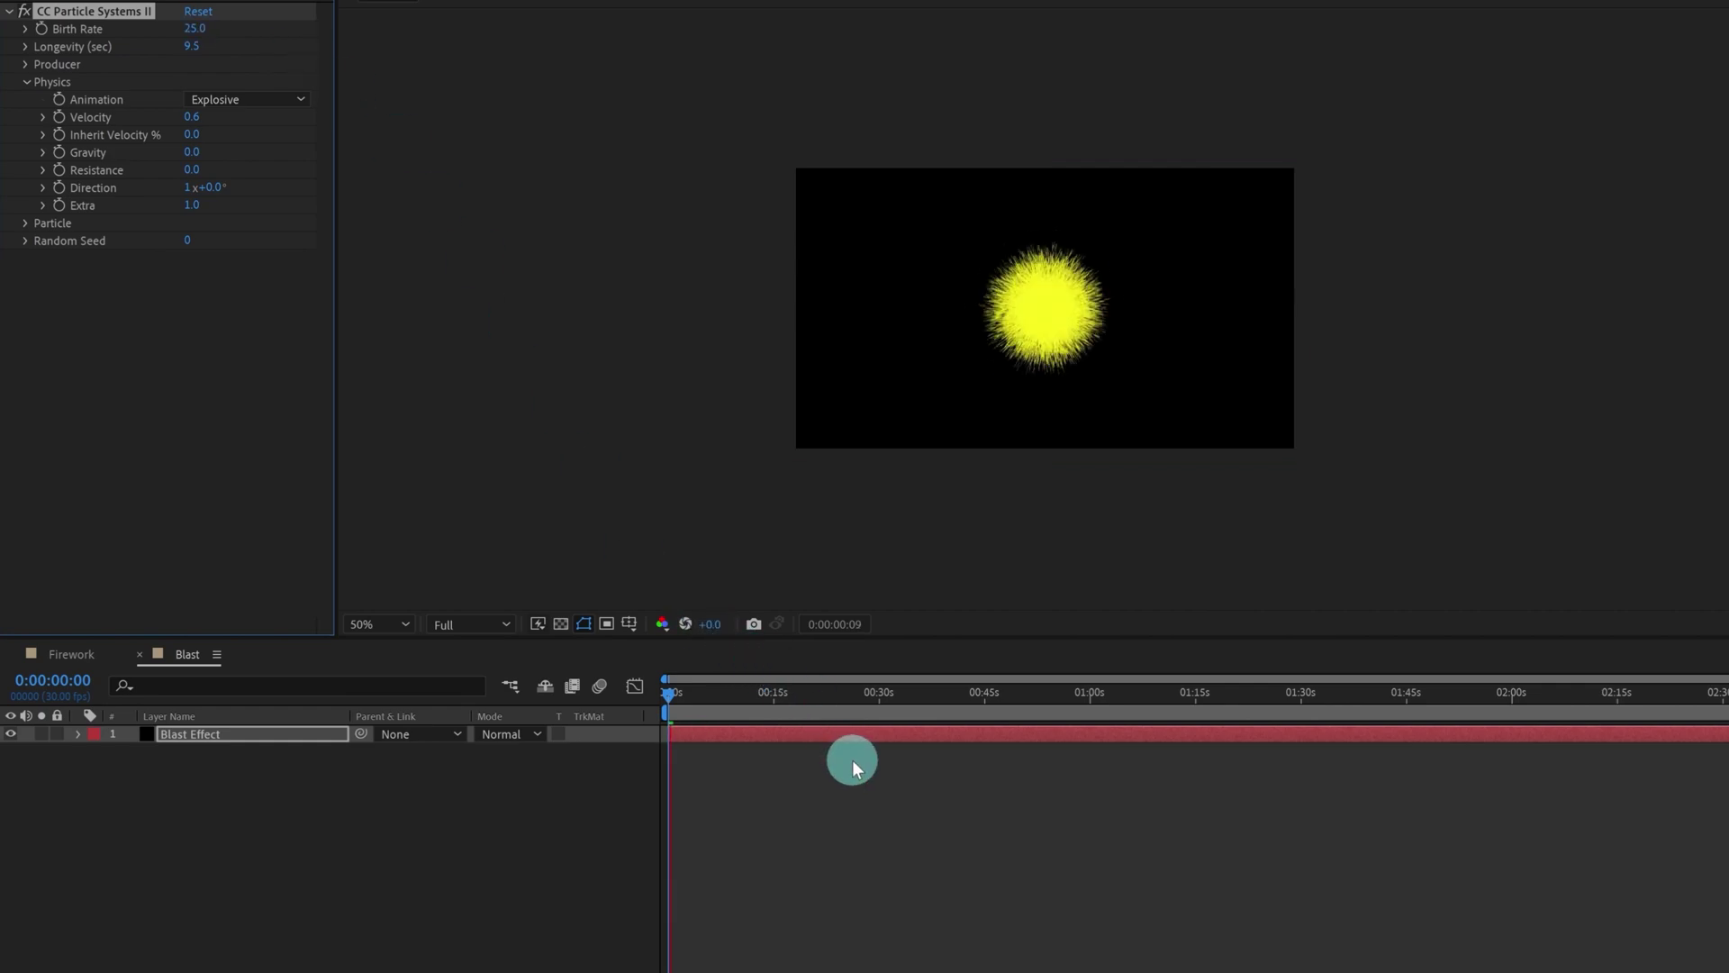
key("space")
left_click_drag(681, 691, 608, 691)
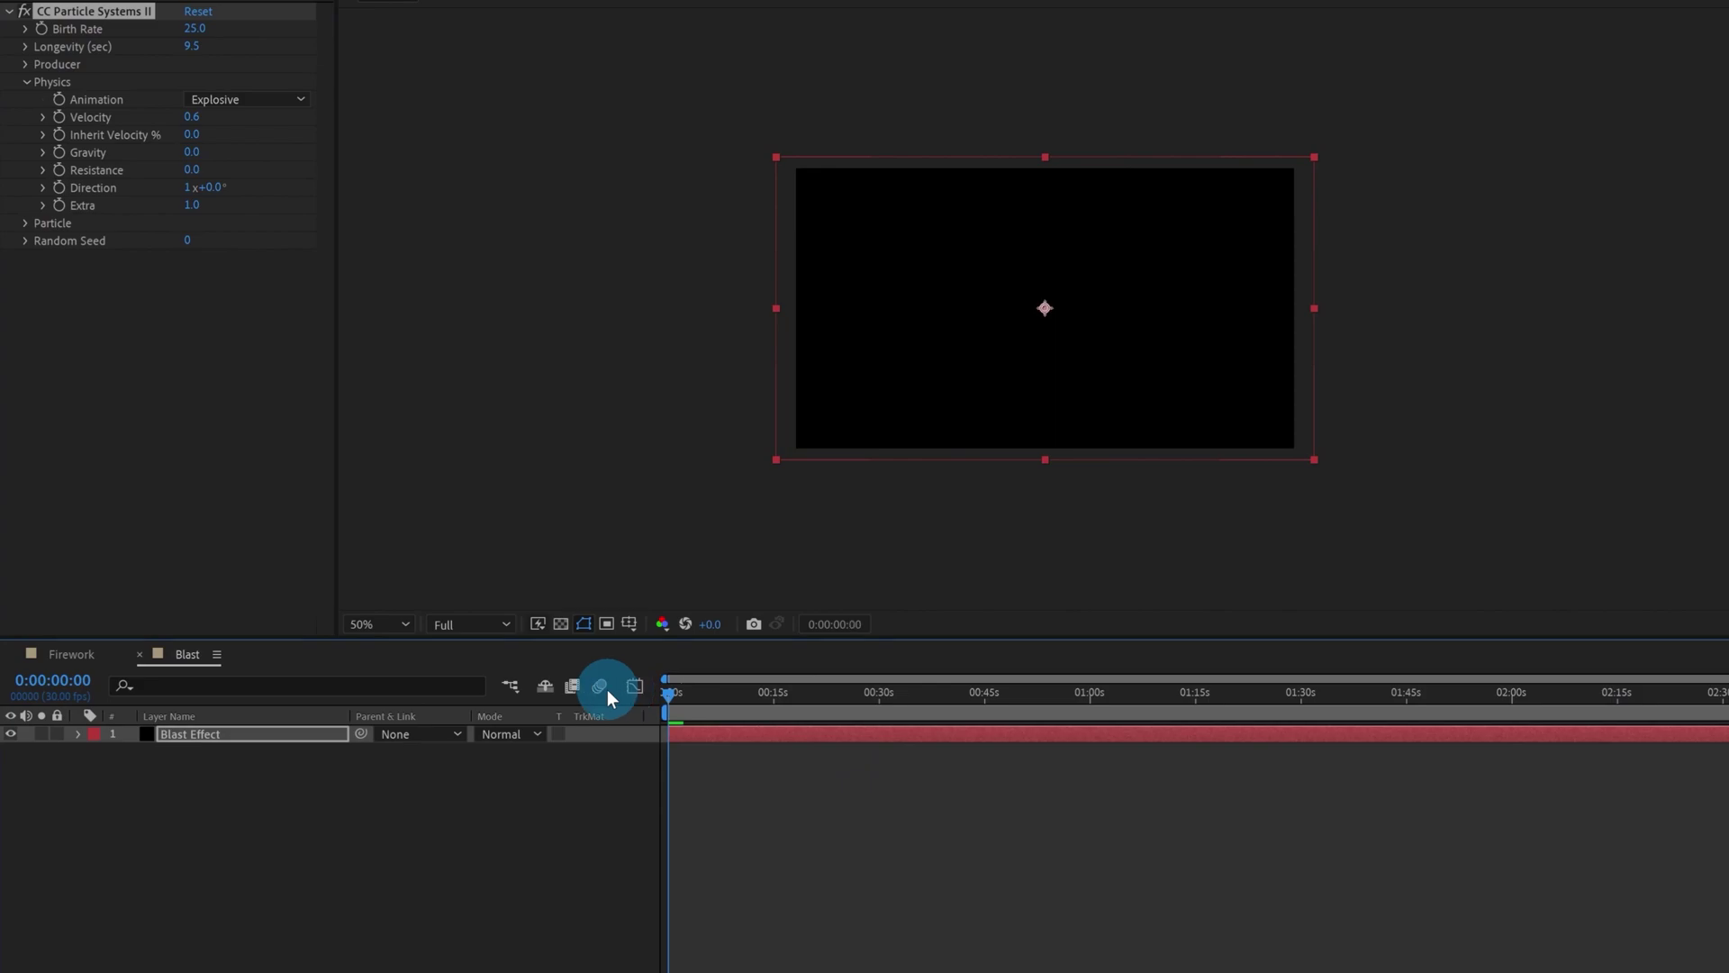
Step: Set the particle Birth Rate to 20, preview the burst and return the playhead to the first frame
left_click(192, 28)
type("20")
key("Return")
key("space")
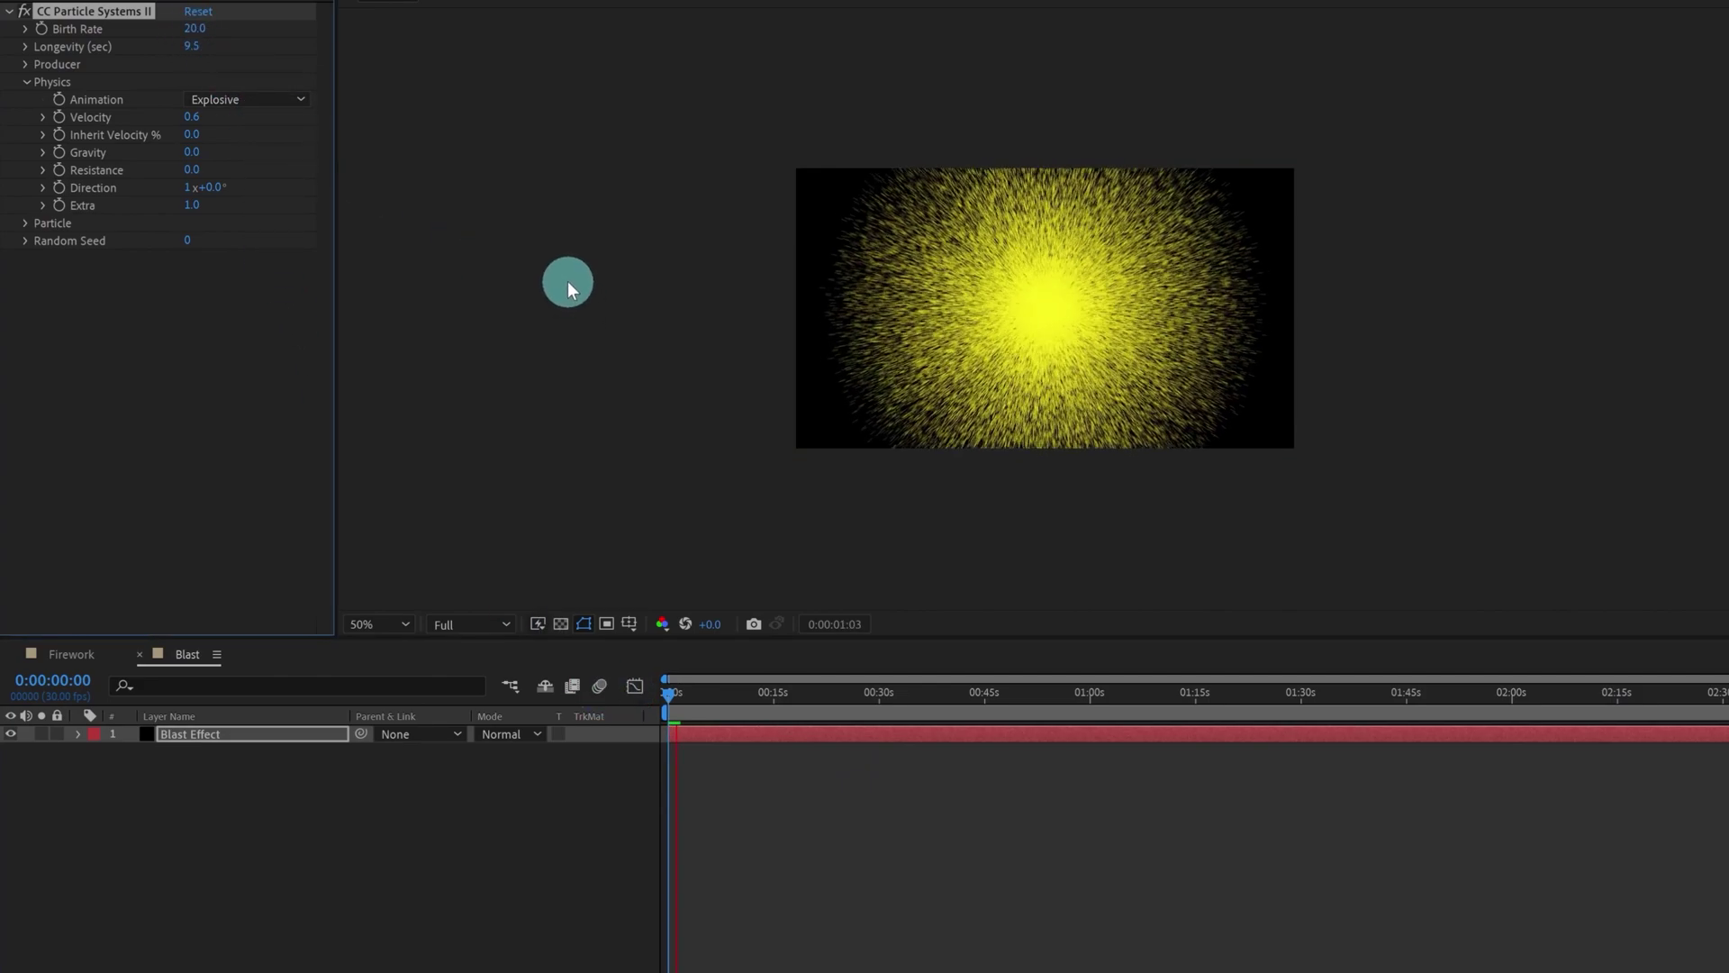
key("space")
left_click_drag(677, 692, 610, 685)
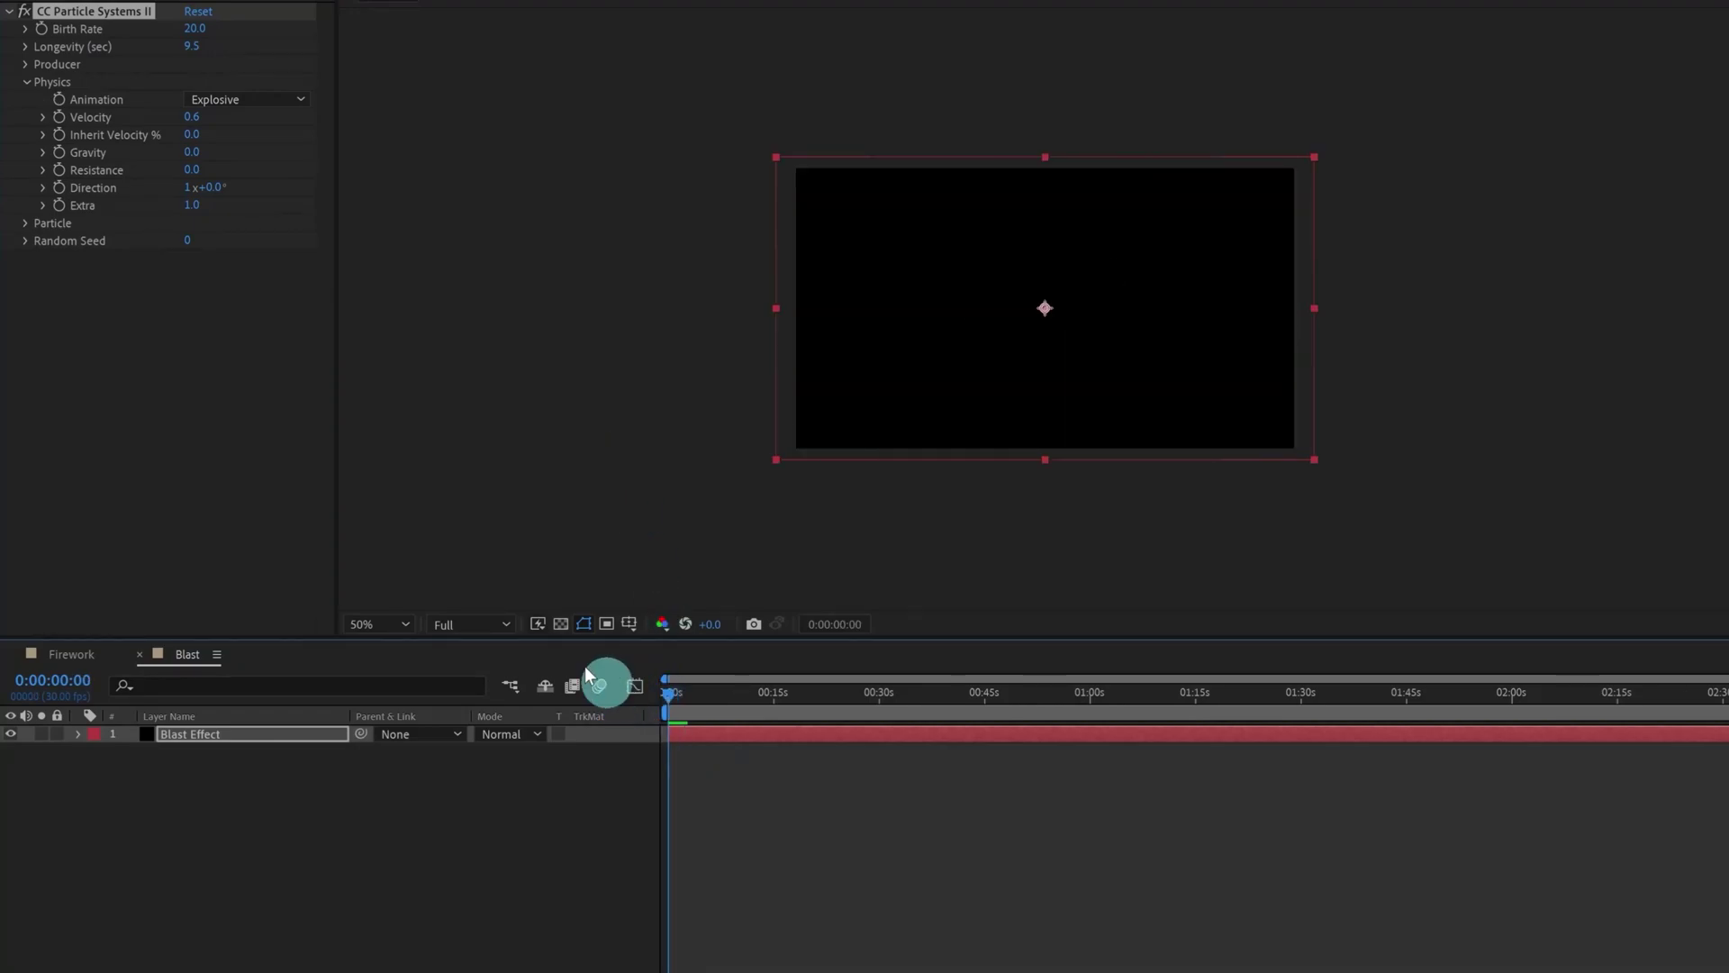
Step: Start keyframing the Birth Rate at 0:00:00:00 and advance the playhead four frames to 0:00:00:04
left_click(42, 28)
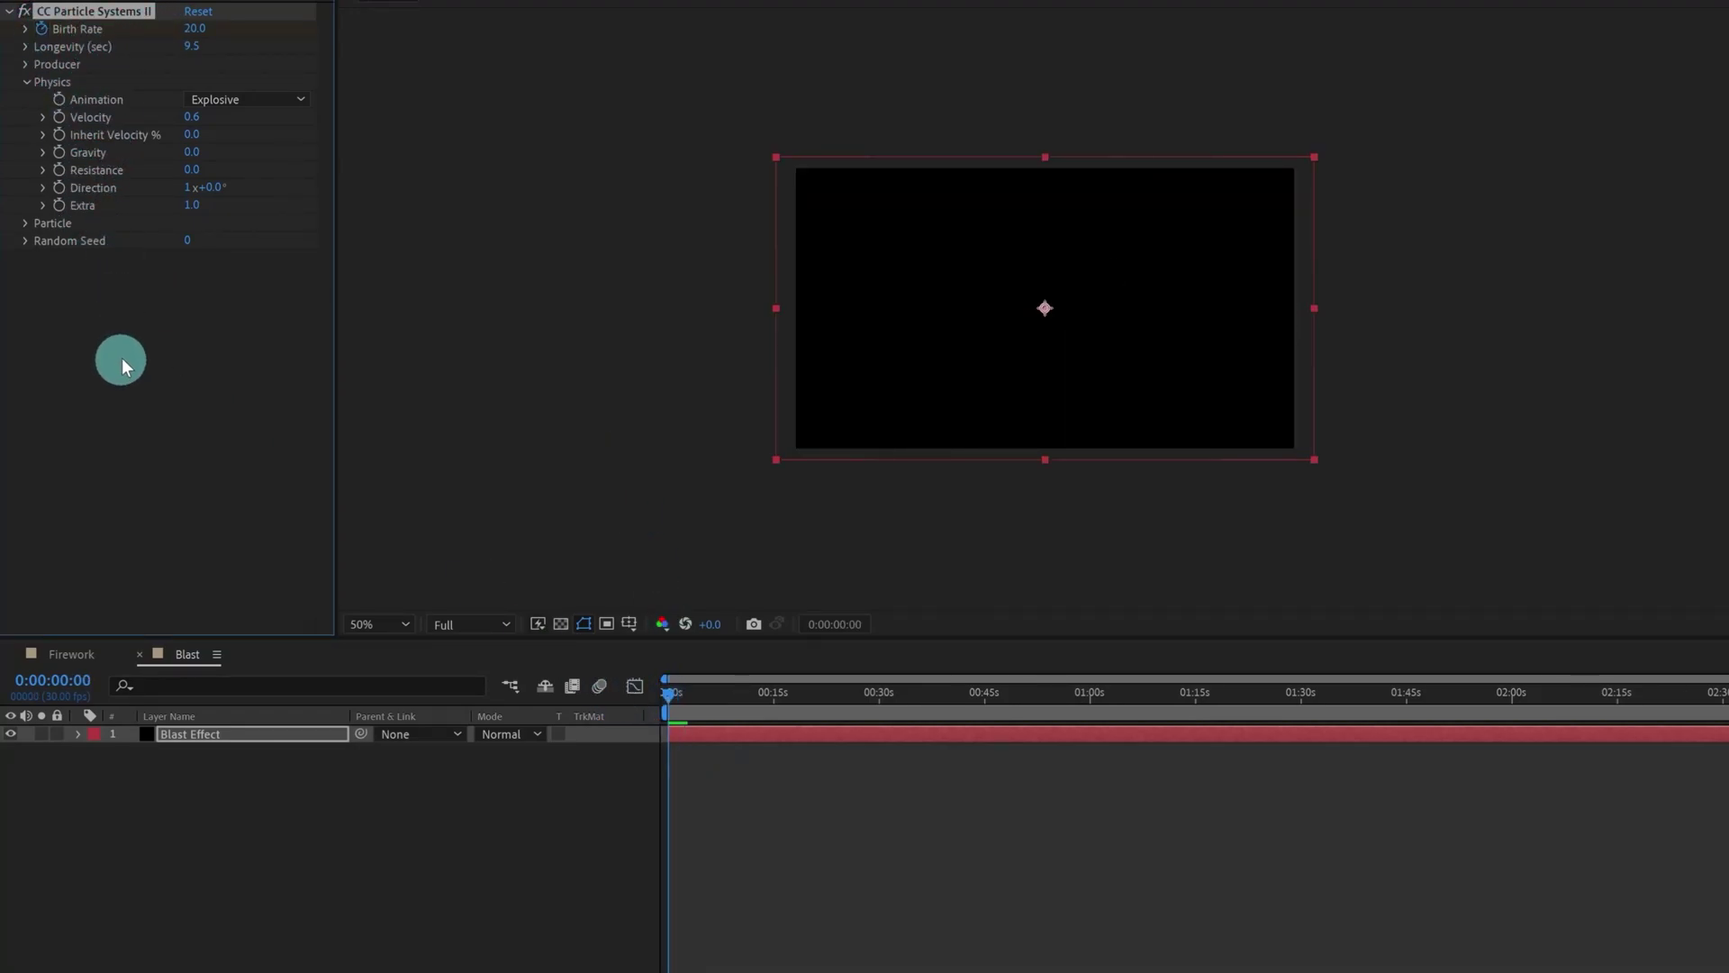
key("equal")
key("equal")
key("equal")
key("equal")
left_click(72, 680)
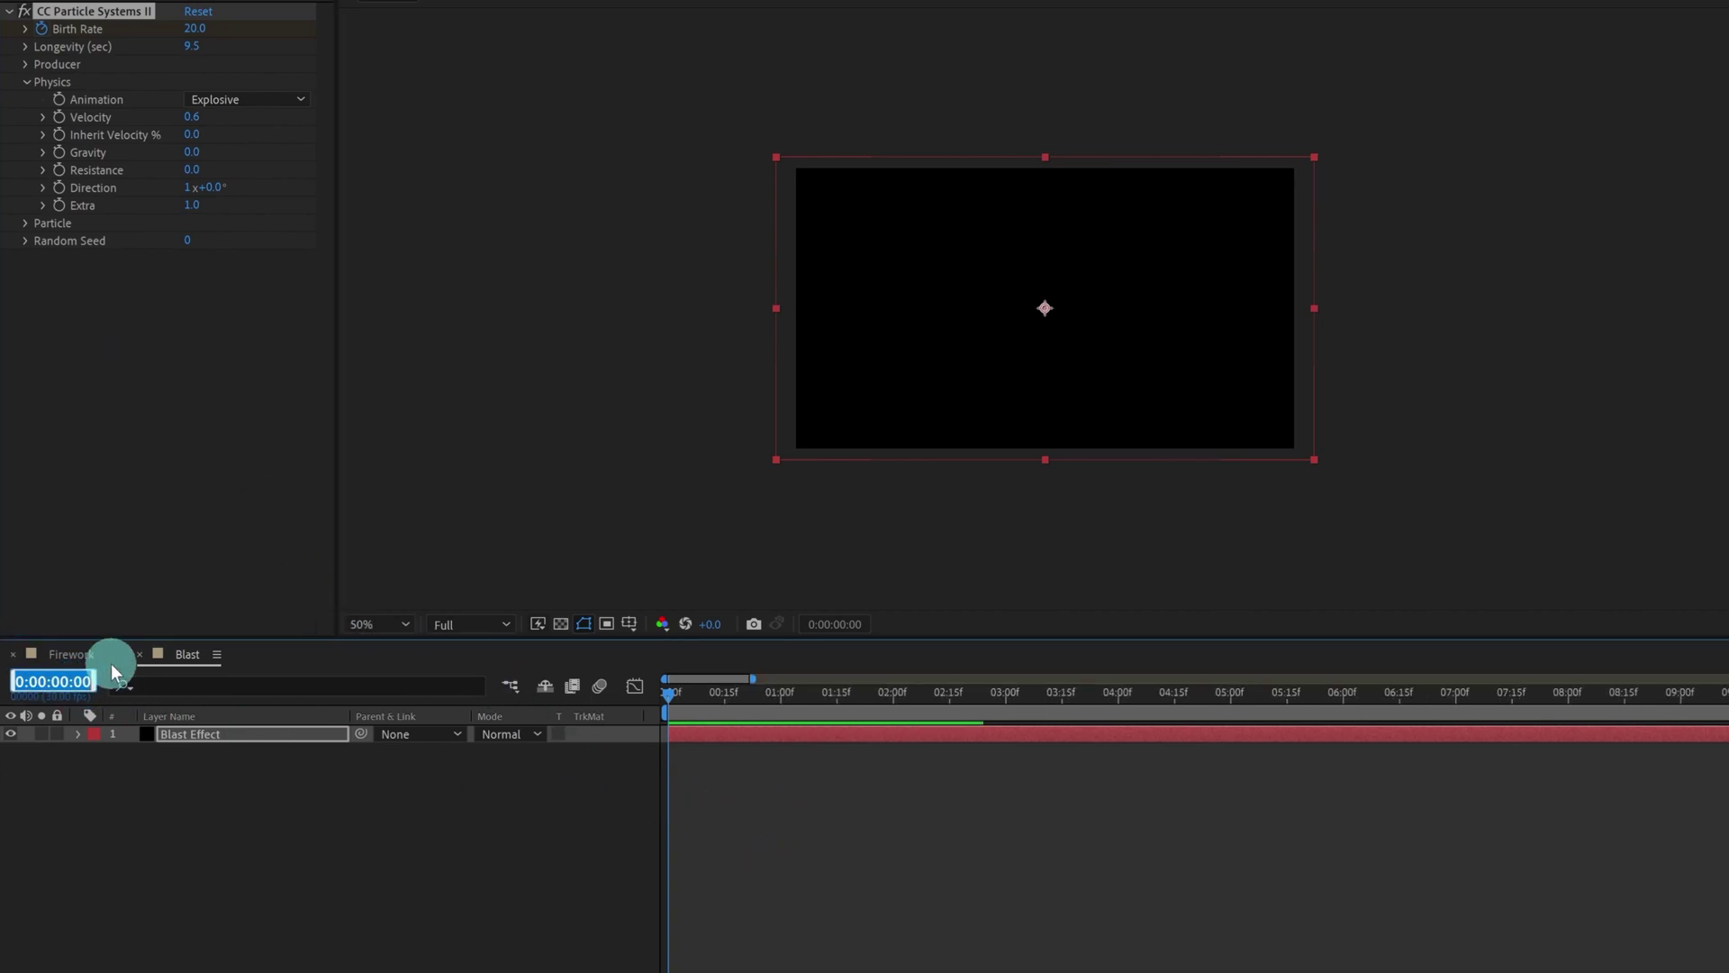
type("+4")
key("Return")
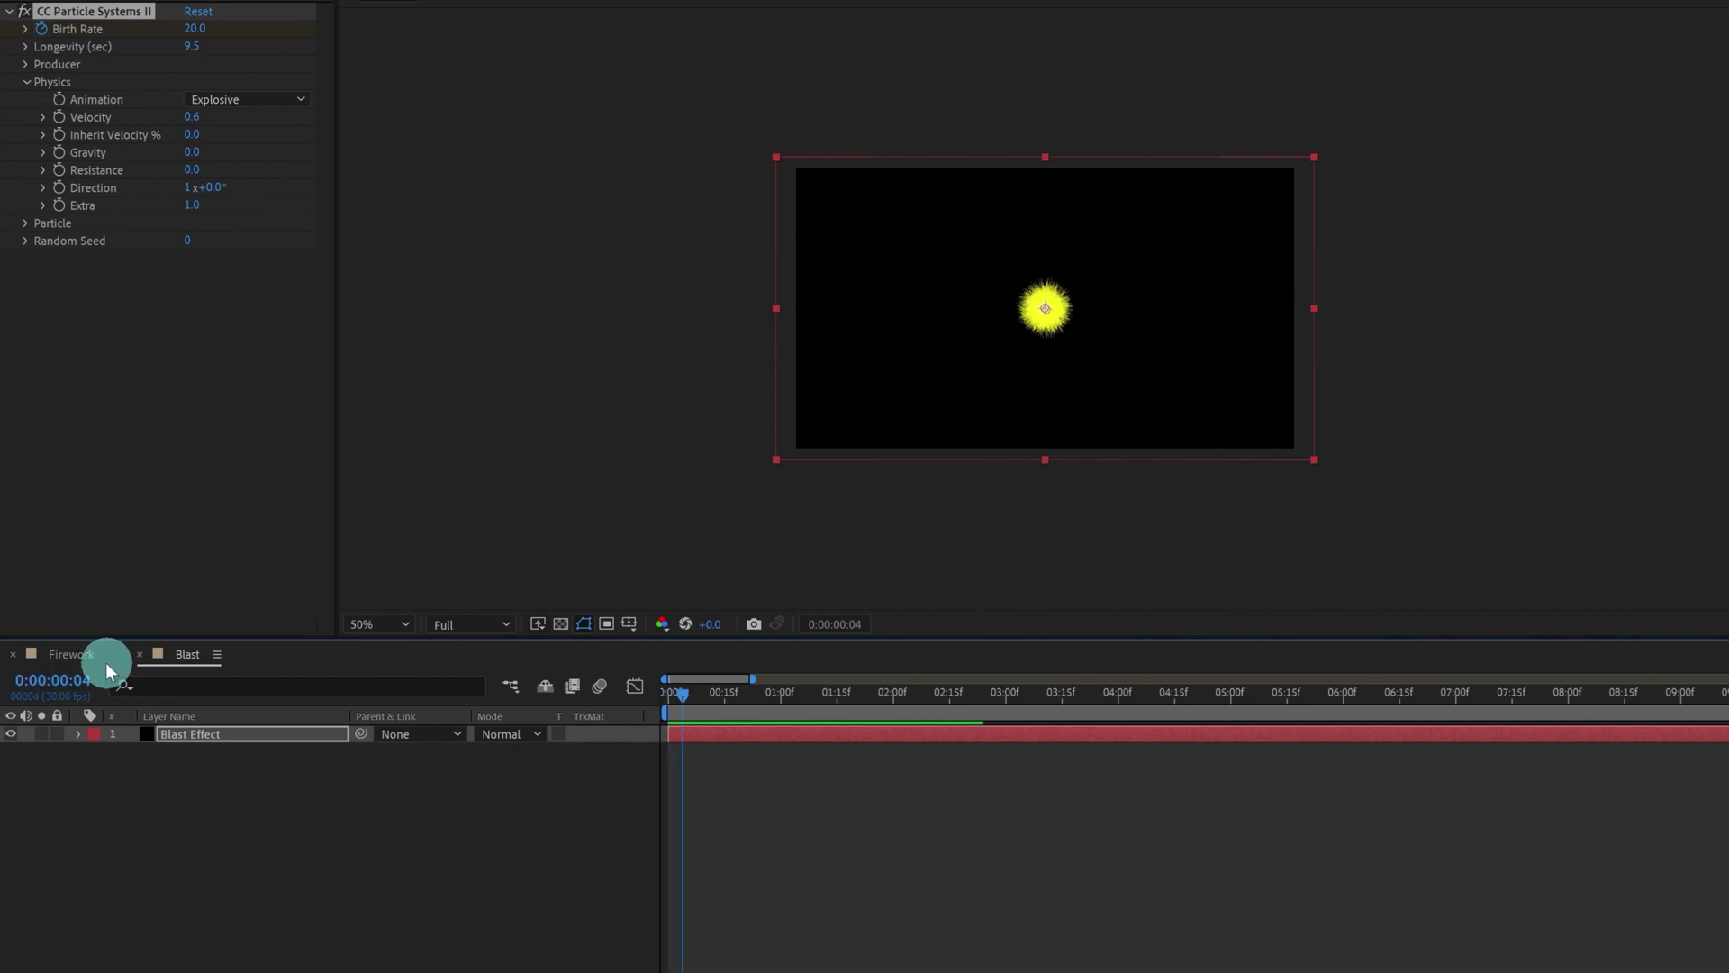
Step: Key the Birth Rate to 0 at 0:00:00:04 and preview the burst from the first frame
key("u")
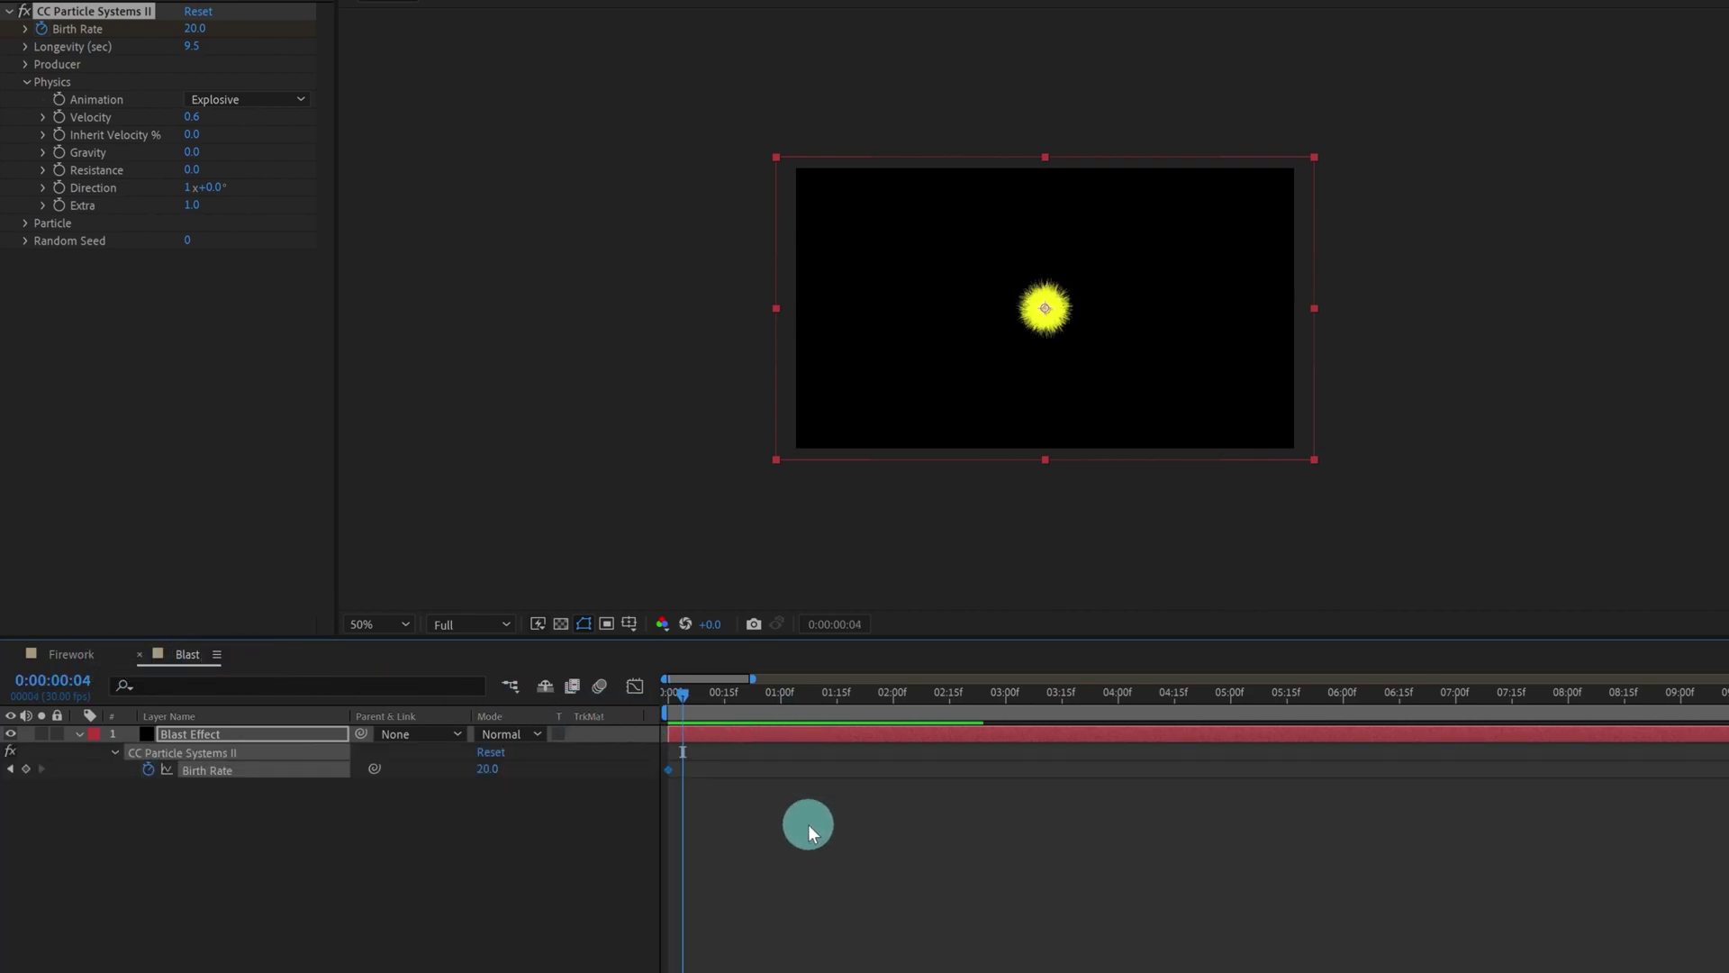
key("equal")
key("equal")
key("equal")
left_click_drag(885, 858, 1259, 902)
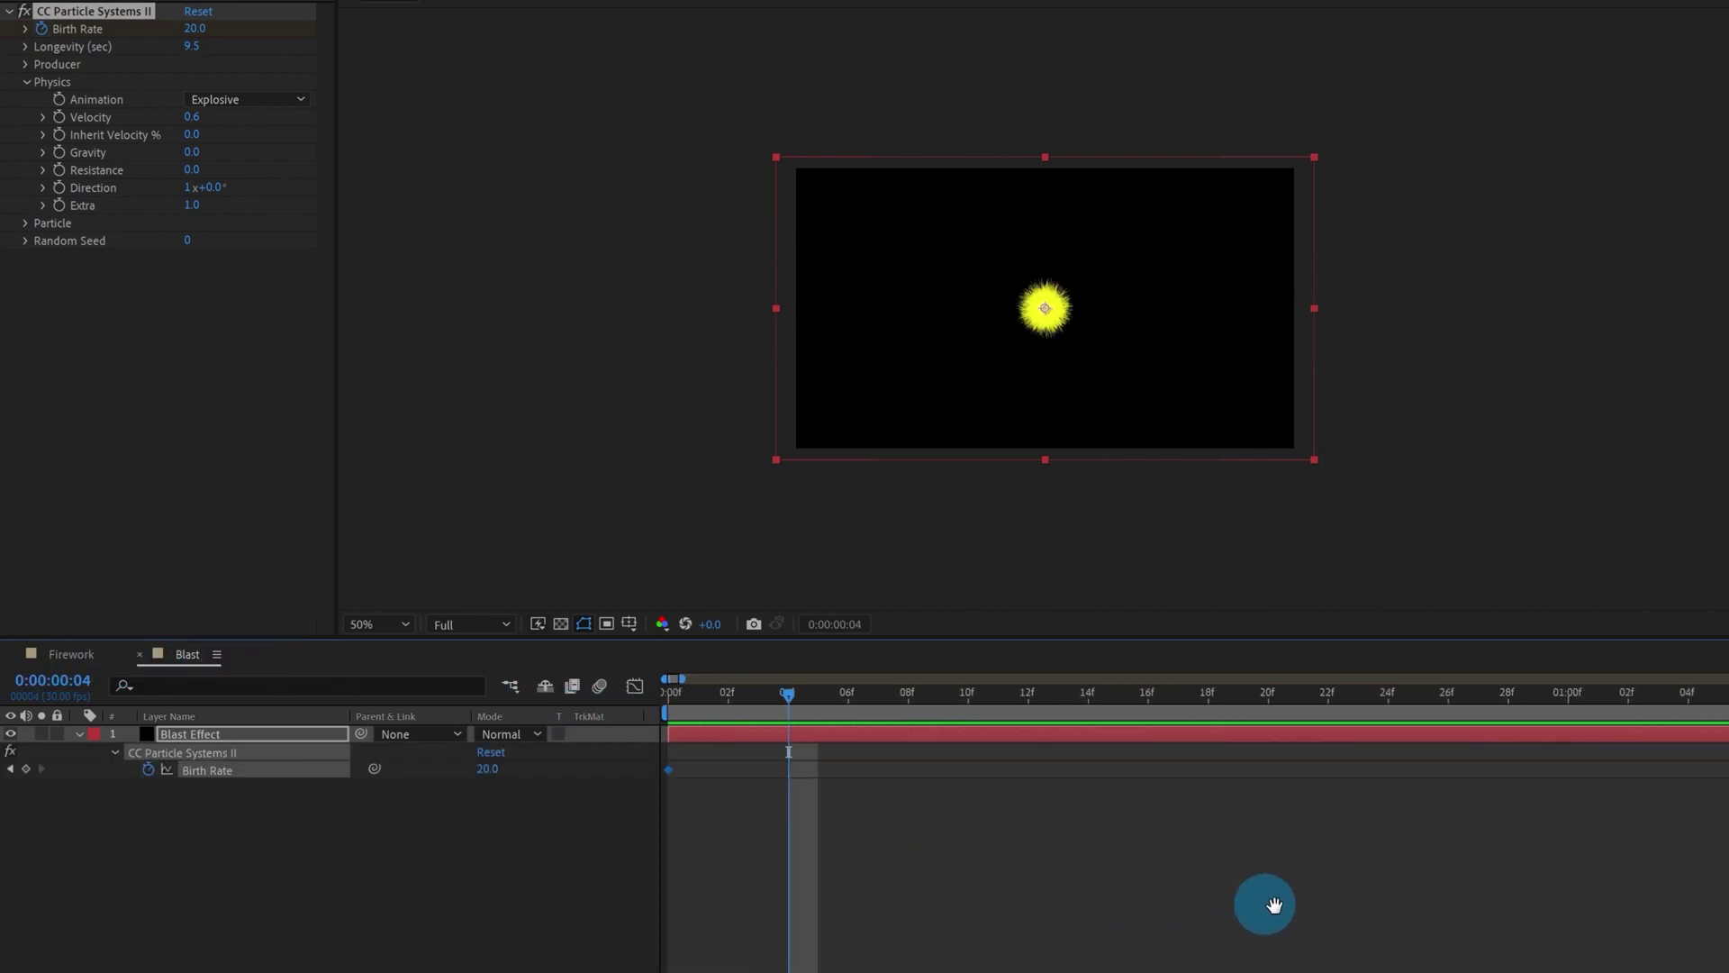
left_click(489, 773)
type("0")
key("Return")
left_click(738, 742)
left_click(668, 696)
key("space")
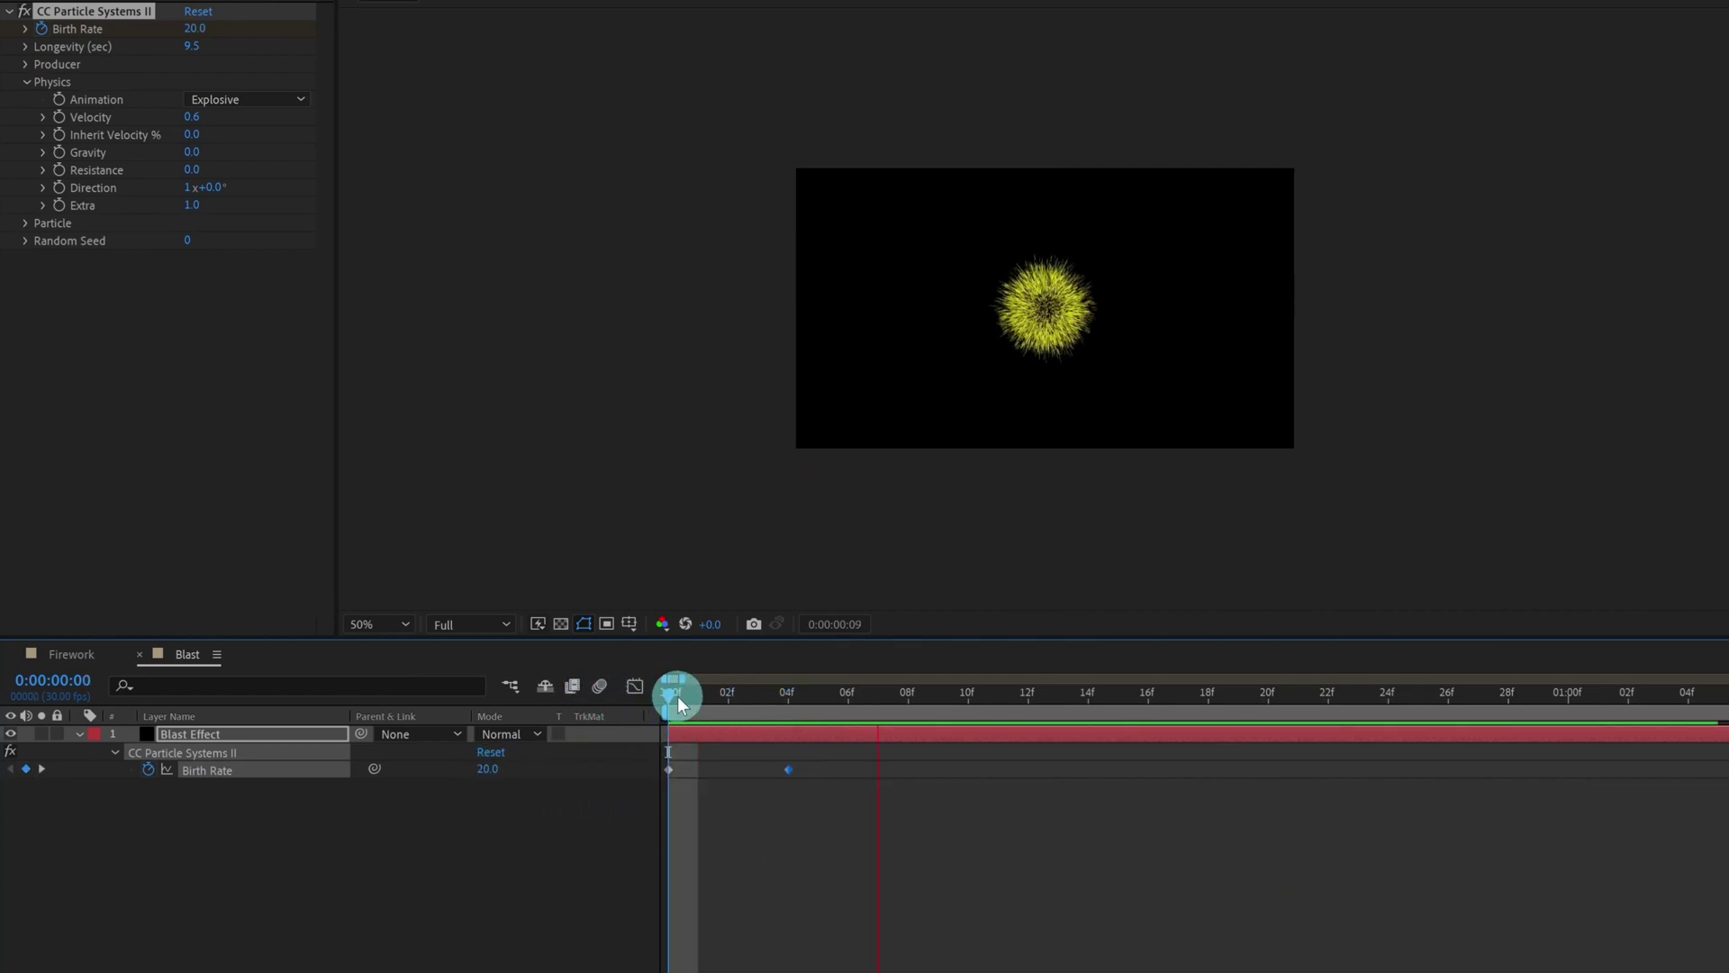
Step: Preview the burst from the first frame and apply Easy Ease to both Birth Rate keyframes
left_click(645, 695)
left_click(823, 809)
key("space")
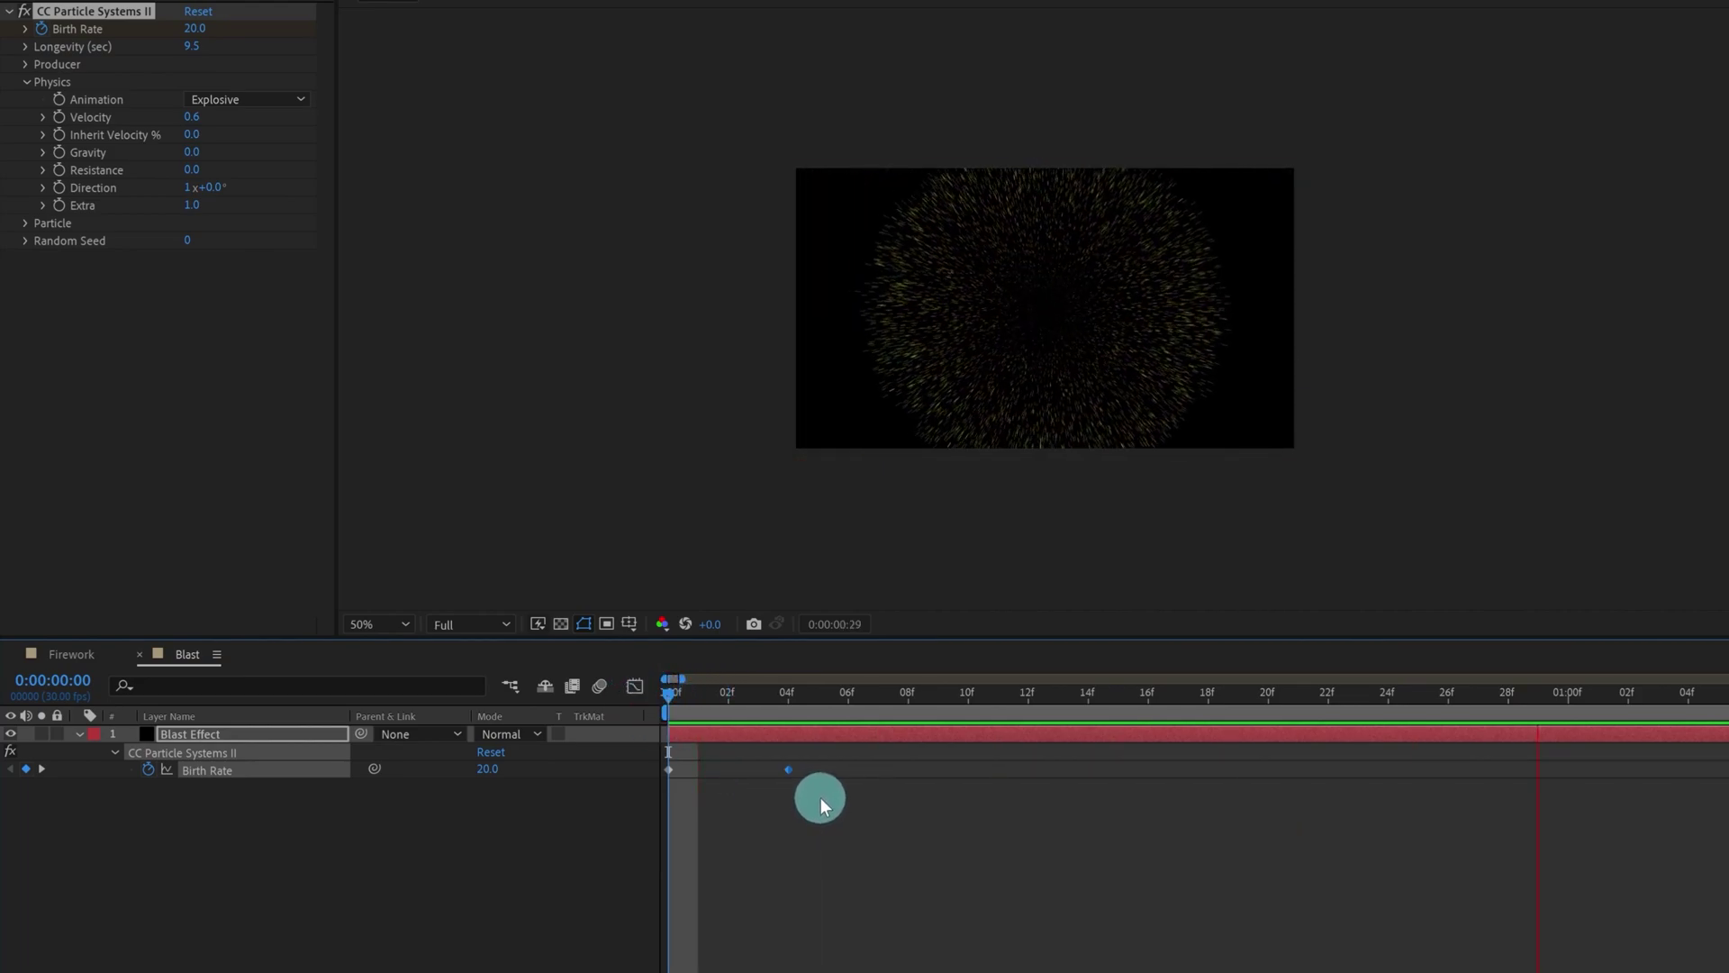
key("space")
left_click_drag(838, 759, 606, 791)
key("F9")
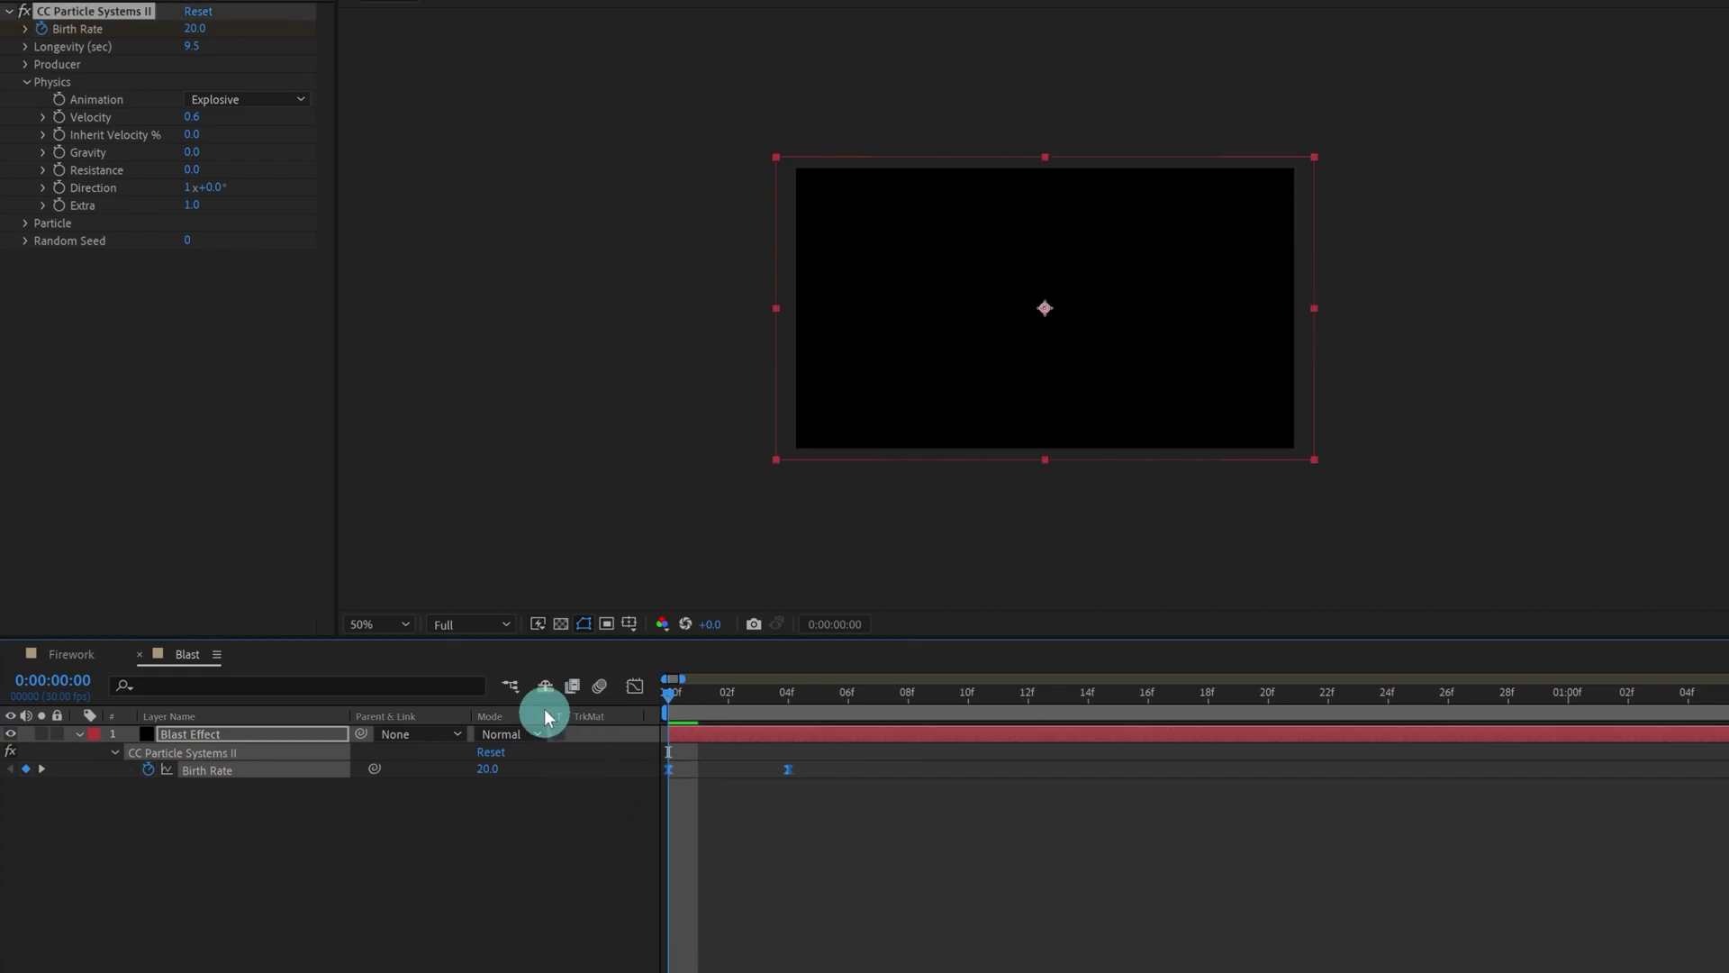
Step: Shorten the first Birth Rate keyframe's outgoing ease handle in the speed graph and preview the burst
left_click(635, 685)
left_click(667, 743)
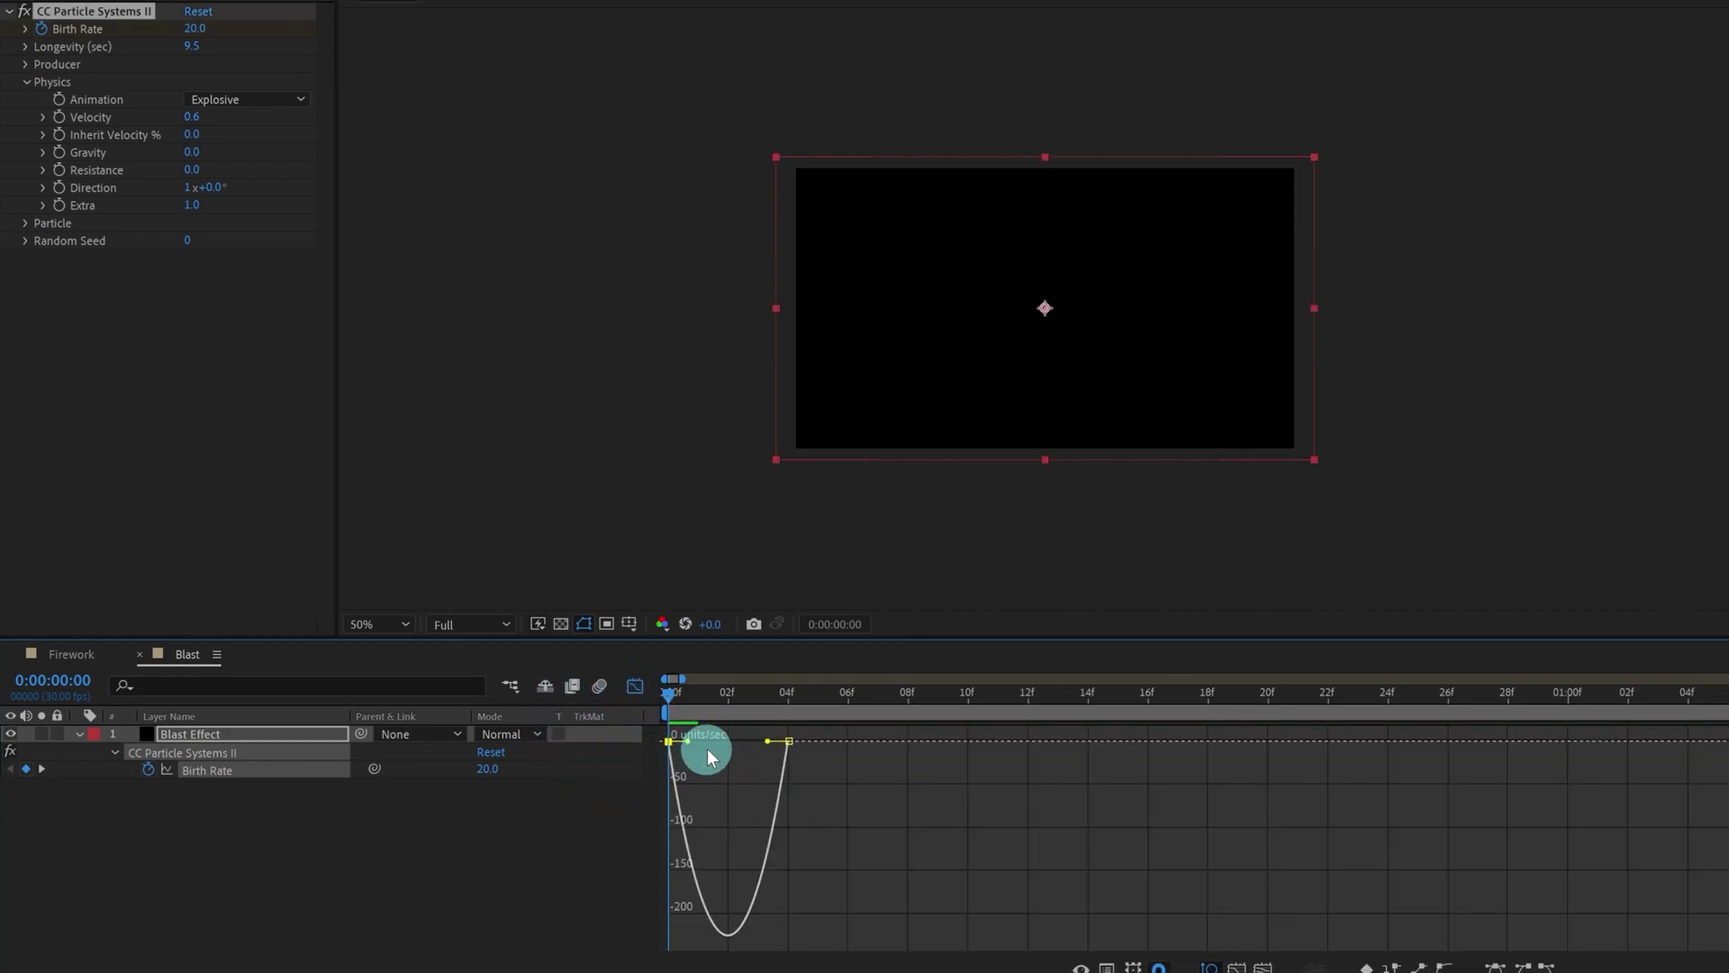
left_click_drag(684, 744, 674, 740)
left_click(635, 686)
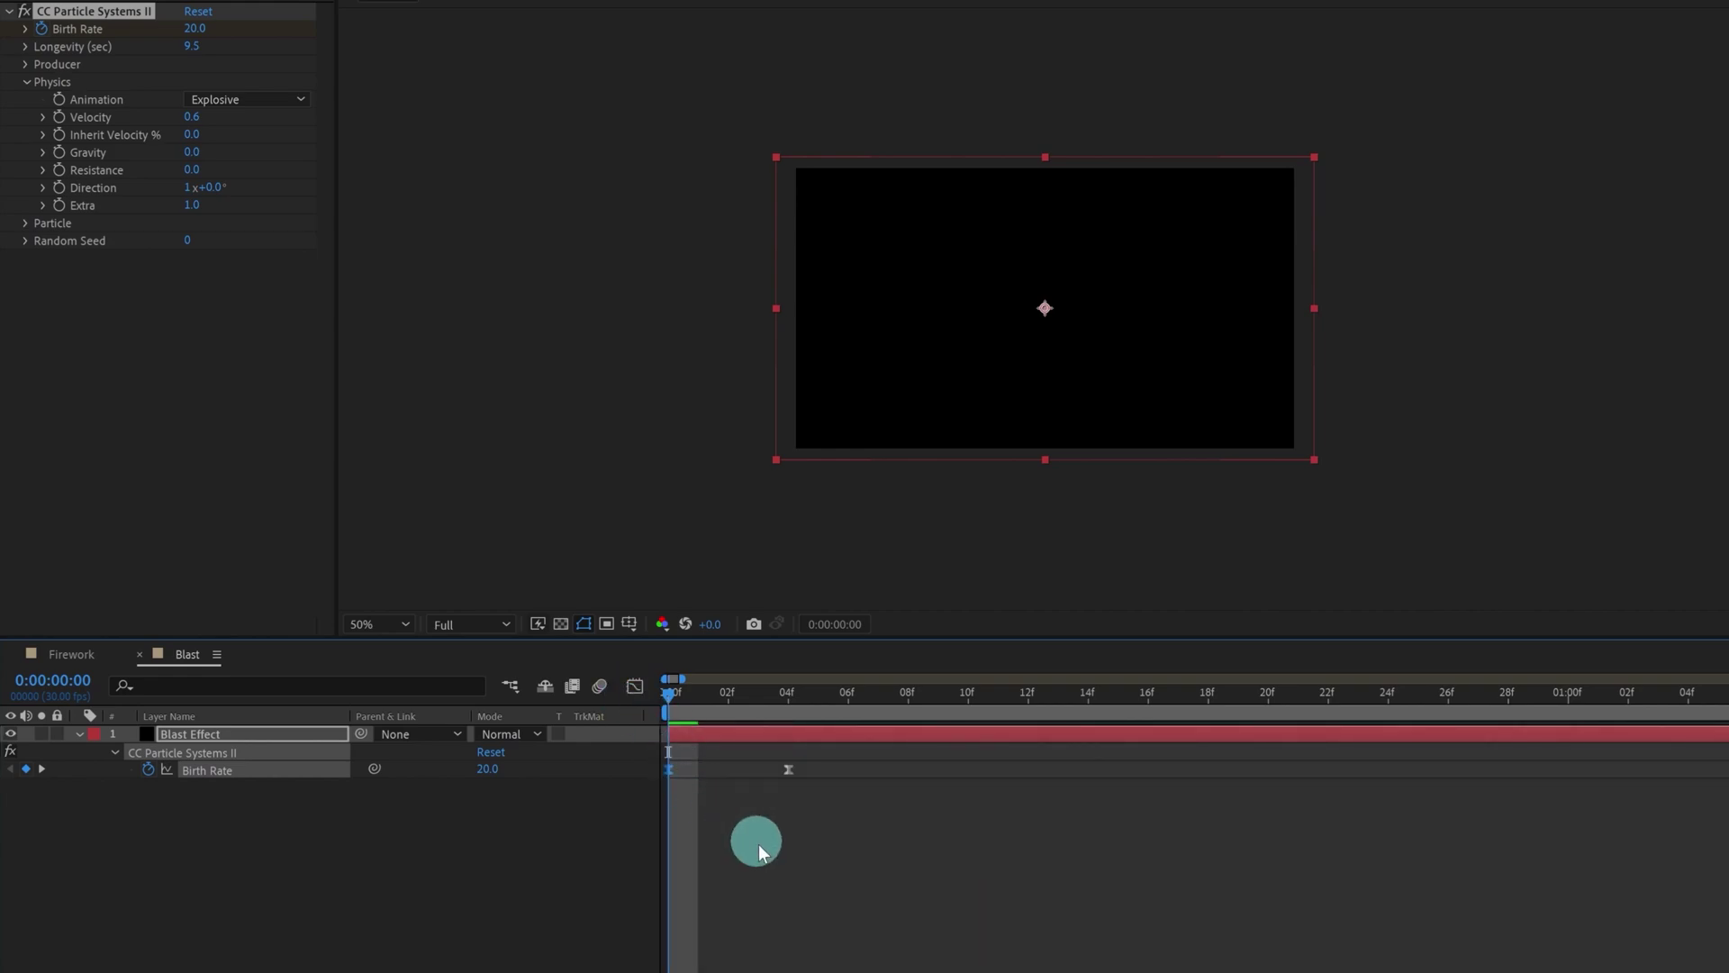
left_click(757, 841)
key("space")
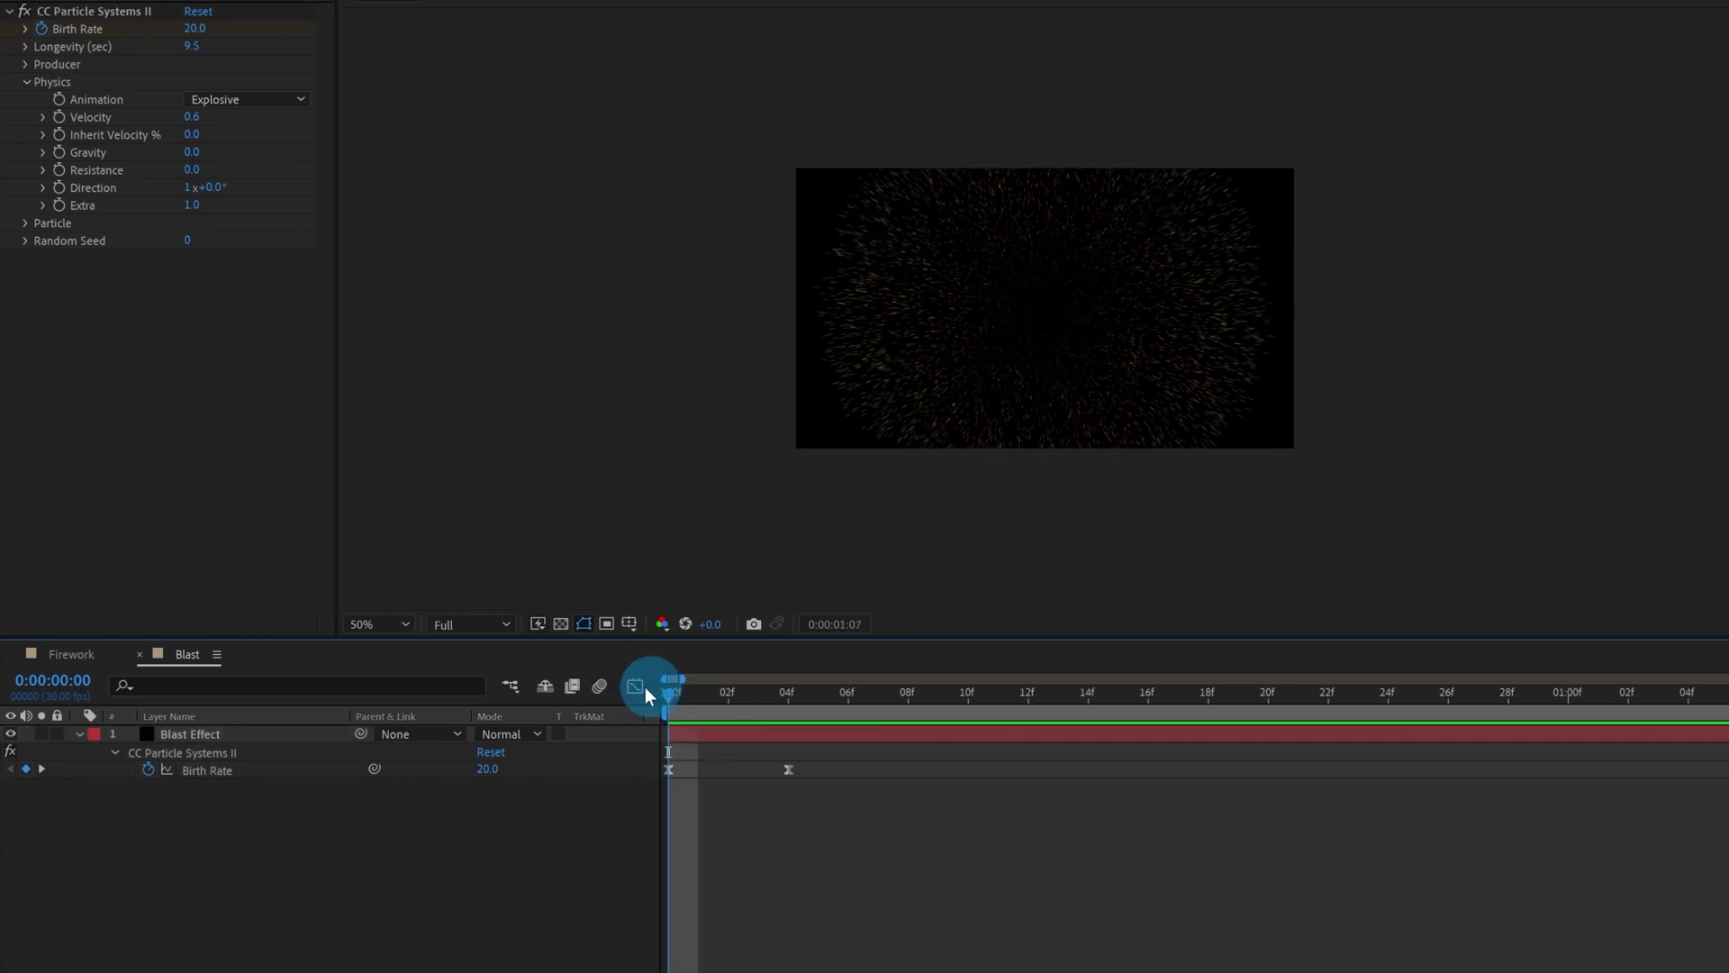
key("space")
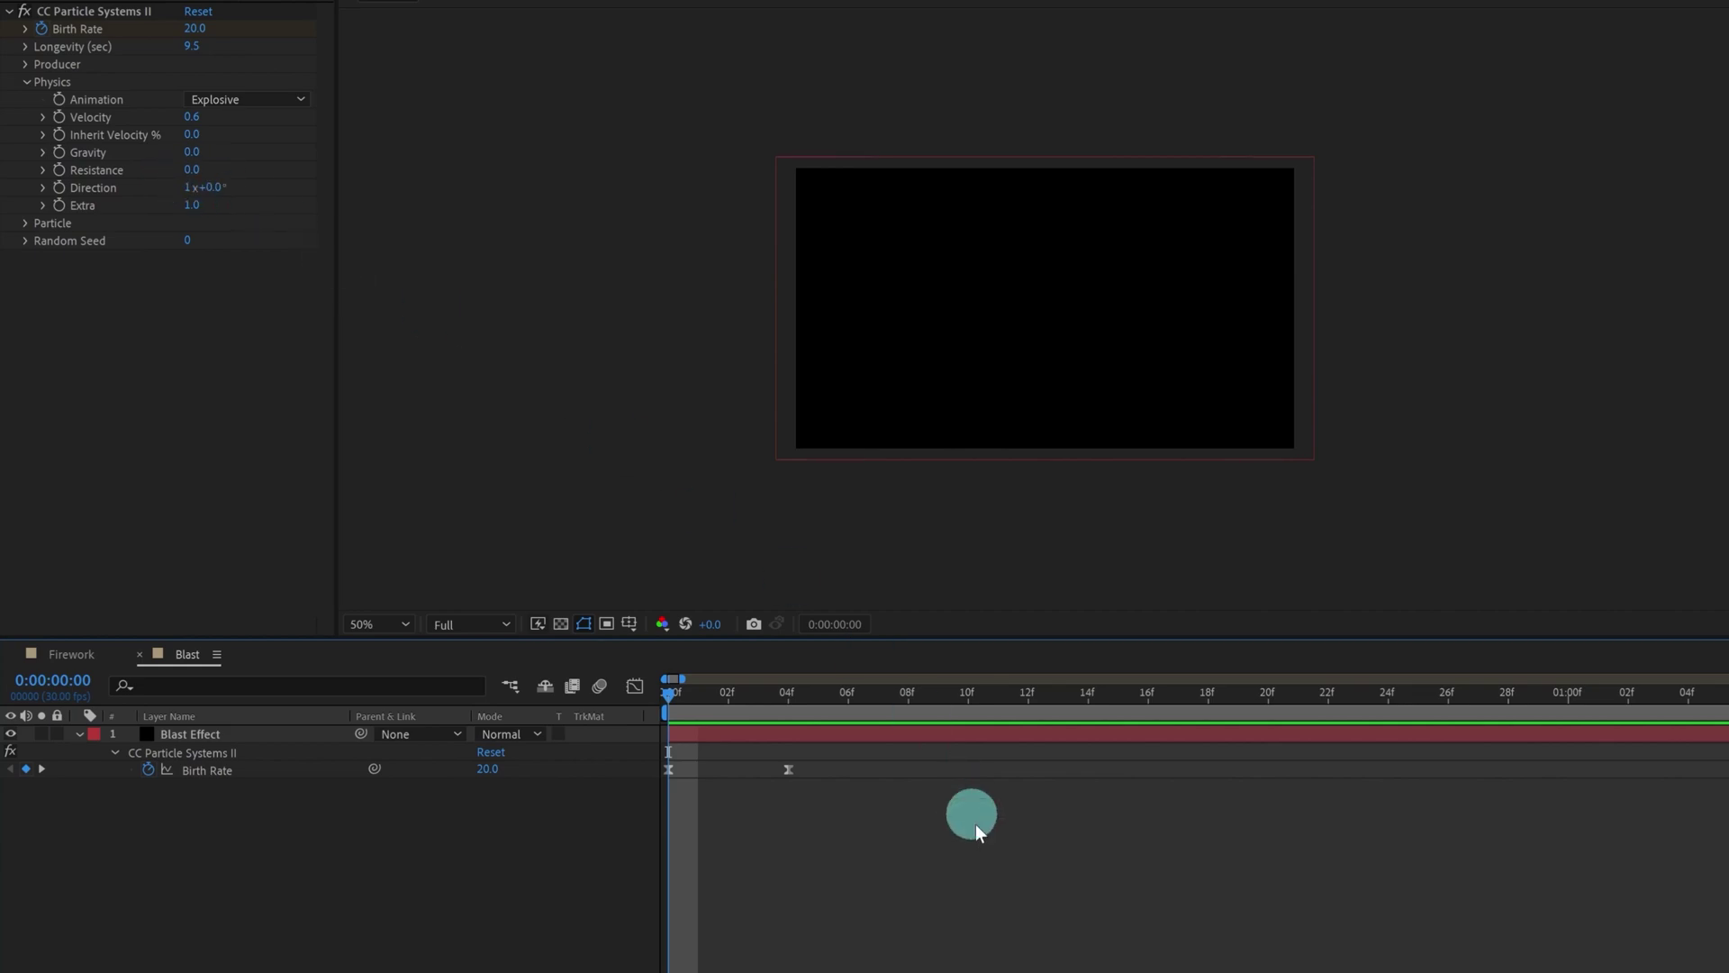
Step: Try a particle Physics Resistance of 15 with the burst shown at 0:00:00:23, and preview it from the first frame
left_click_drag(780, 705, 1359, 743)
left_click(1066, 212)
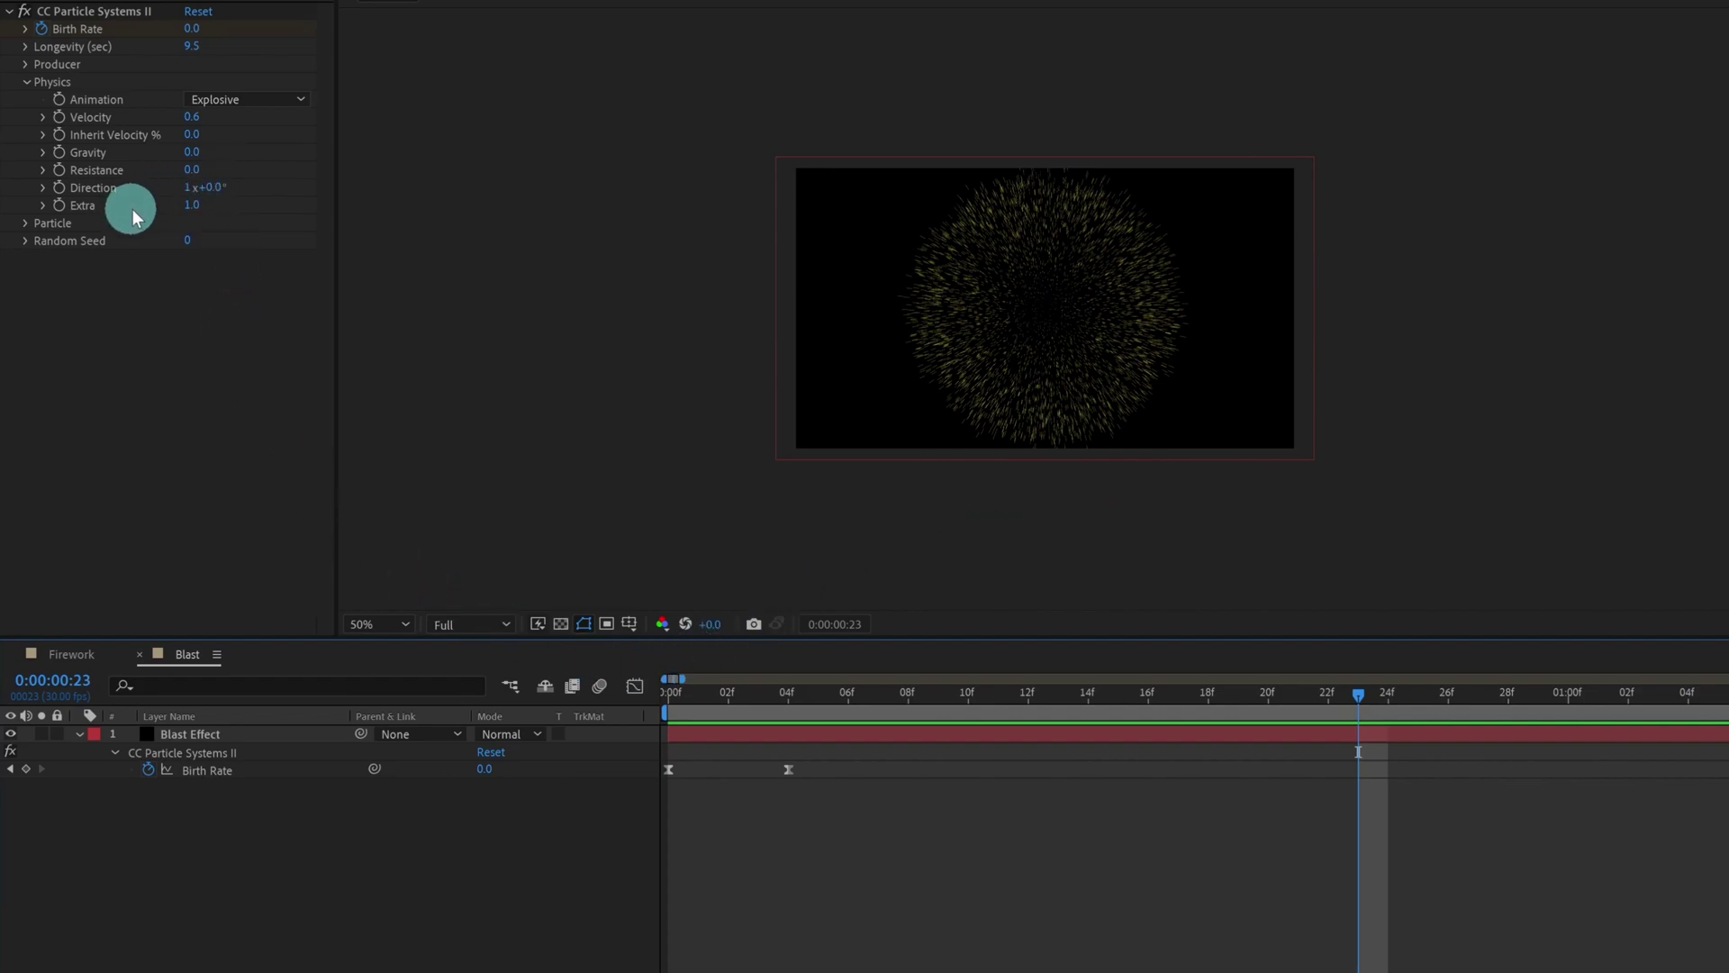
left_click_drag(192, 175, 256, 172)
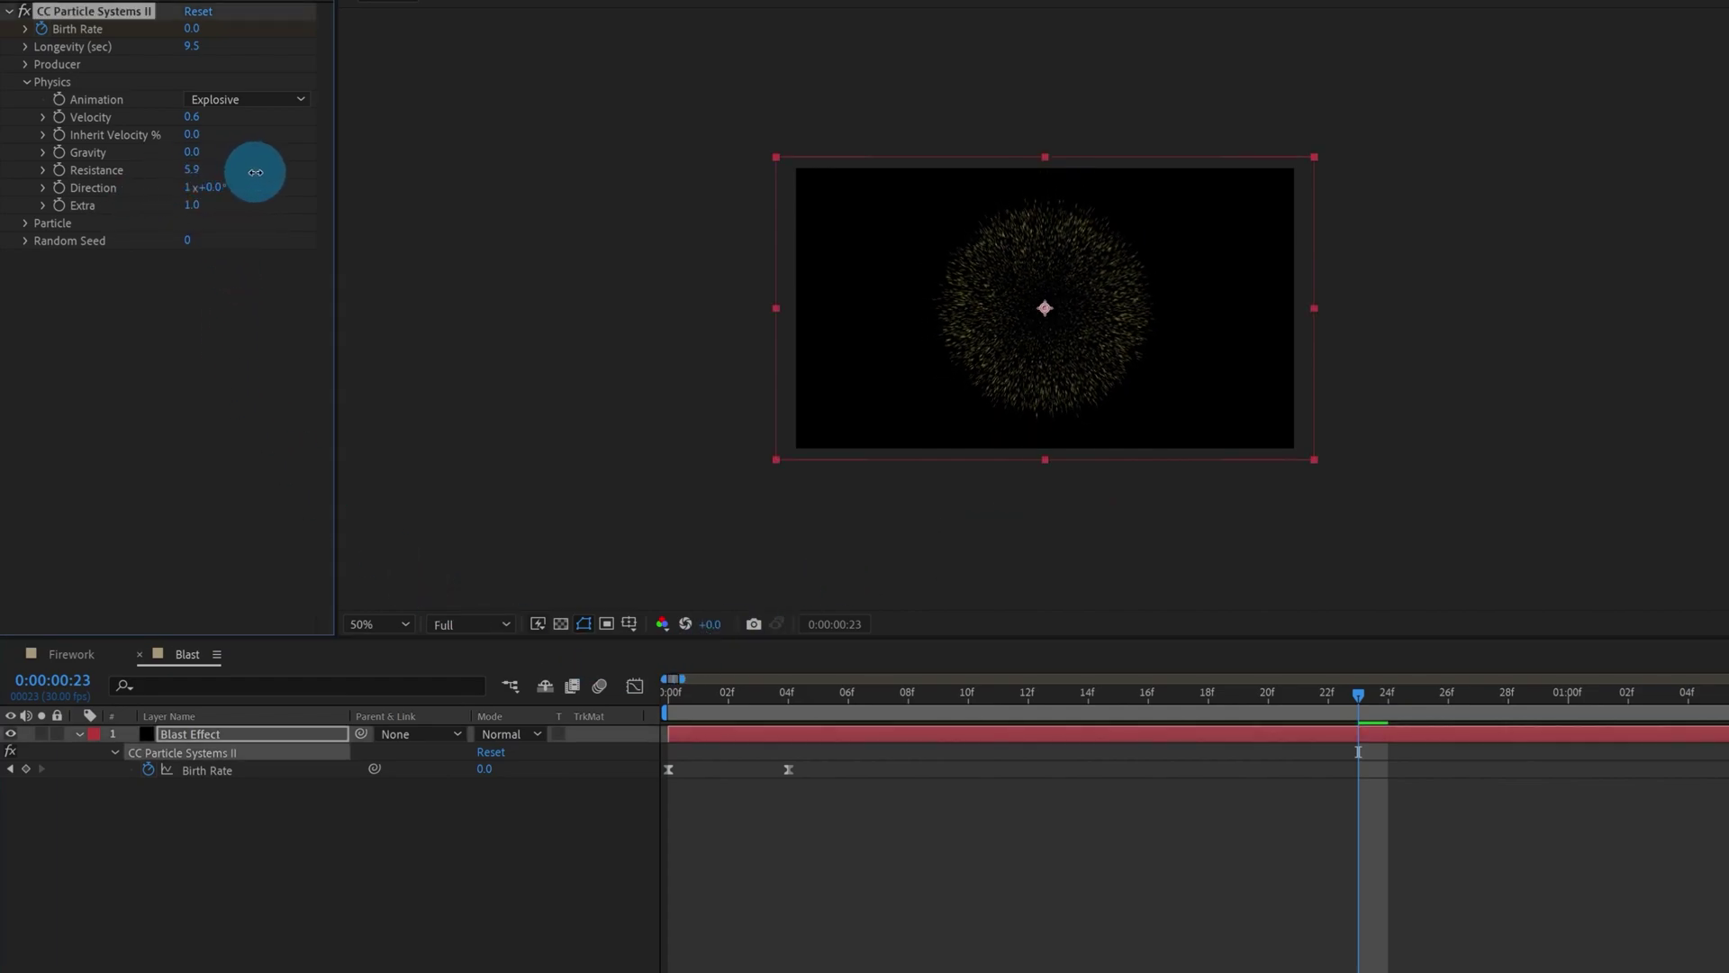
left_click(193, 170)
type("15")
key("Return")
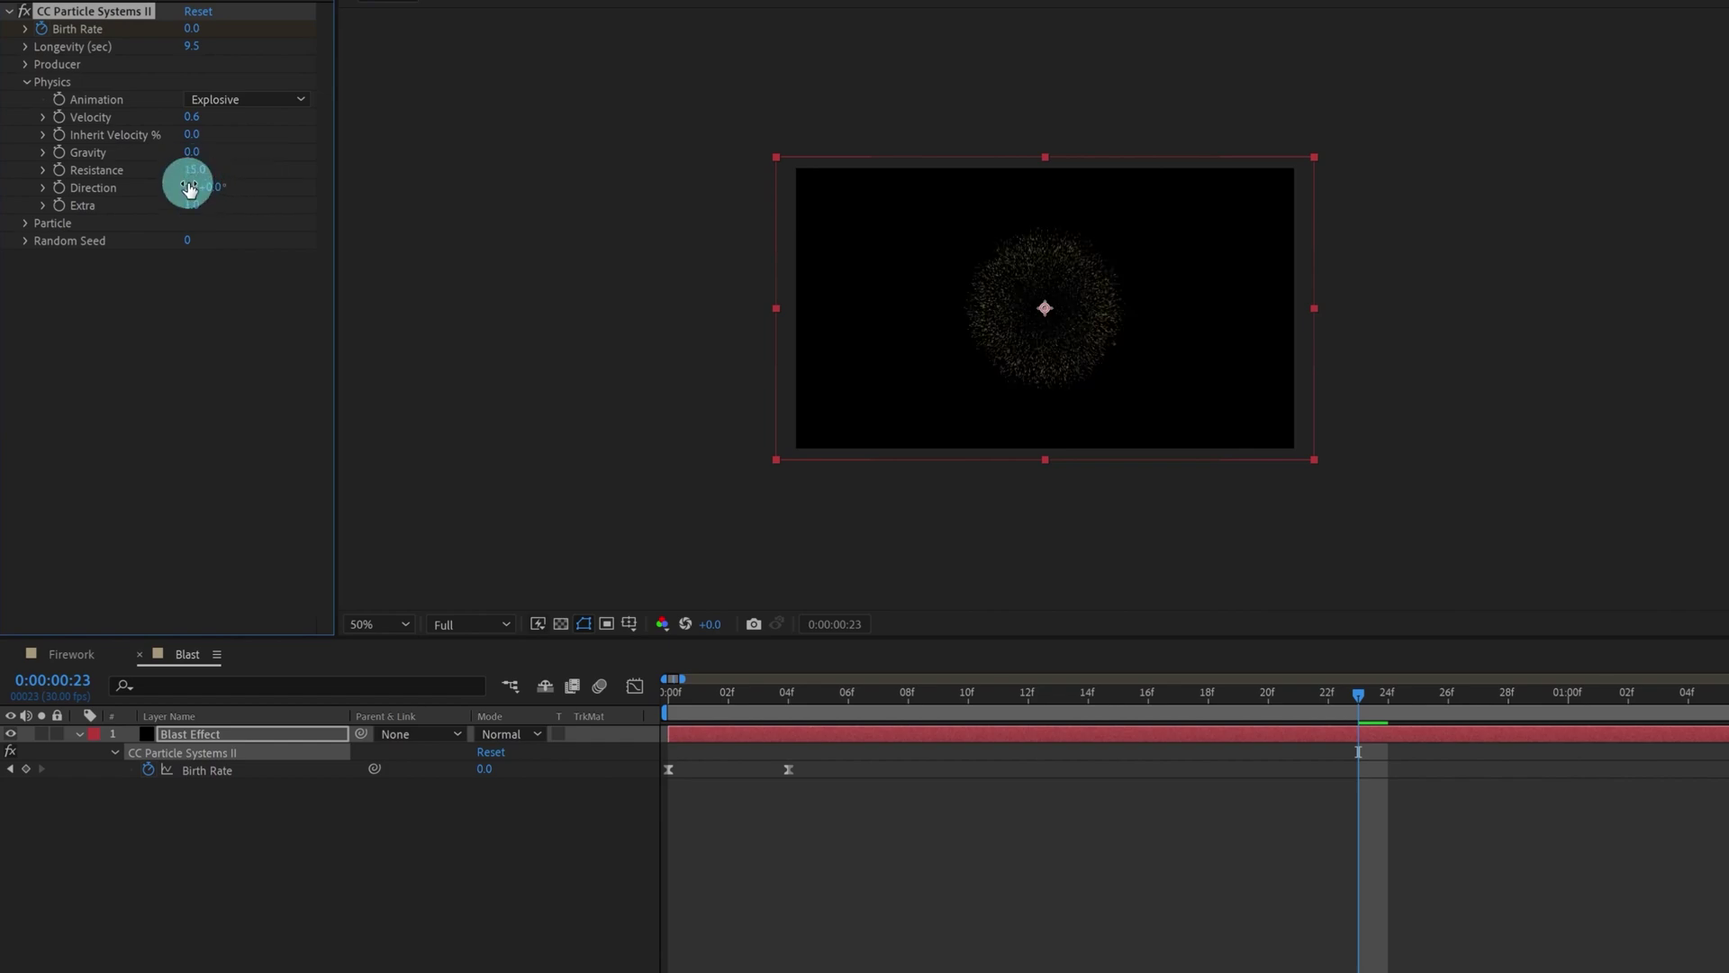
key("Home")
key("space")
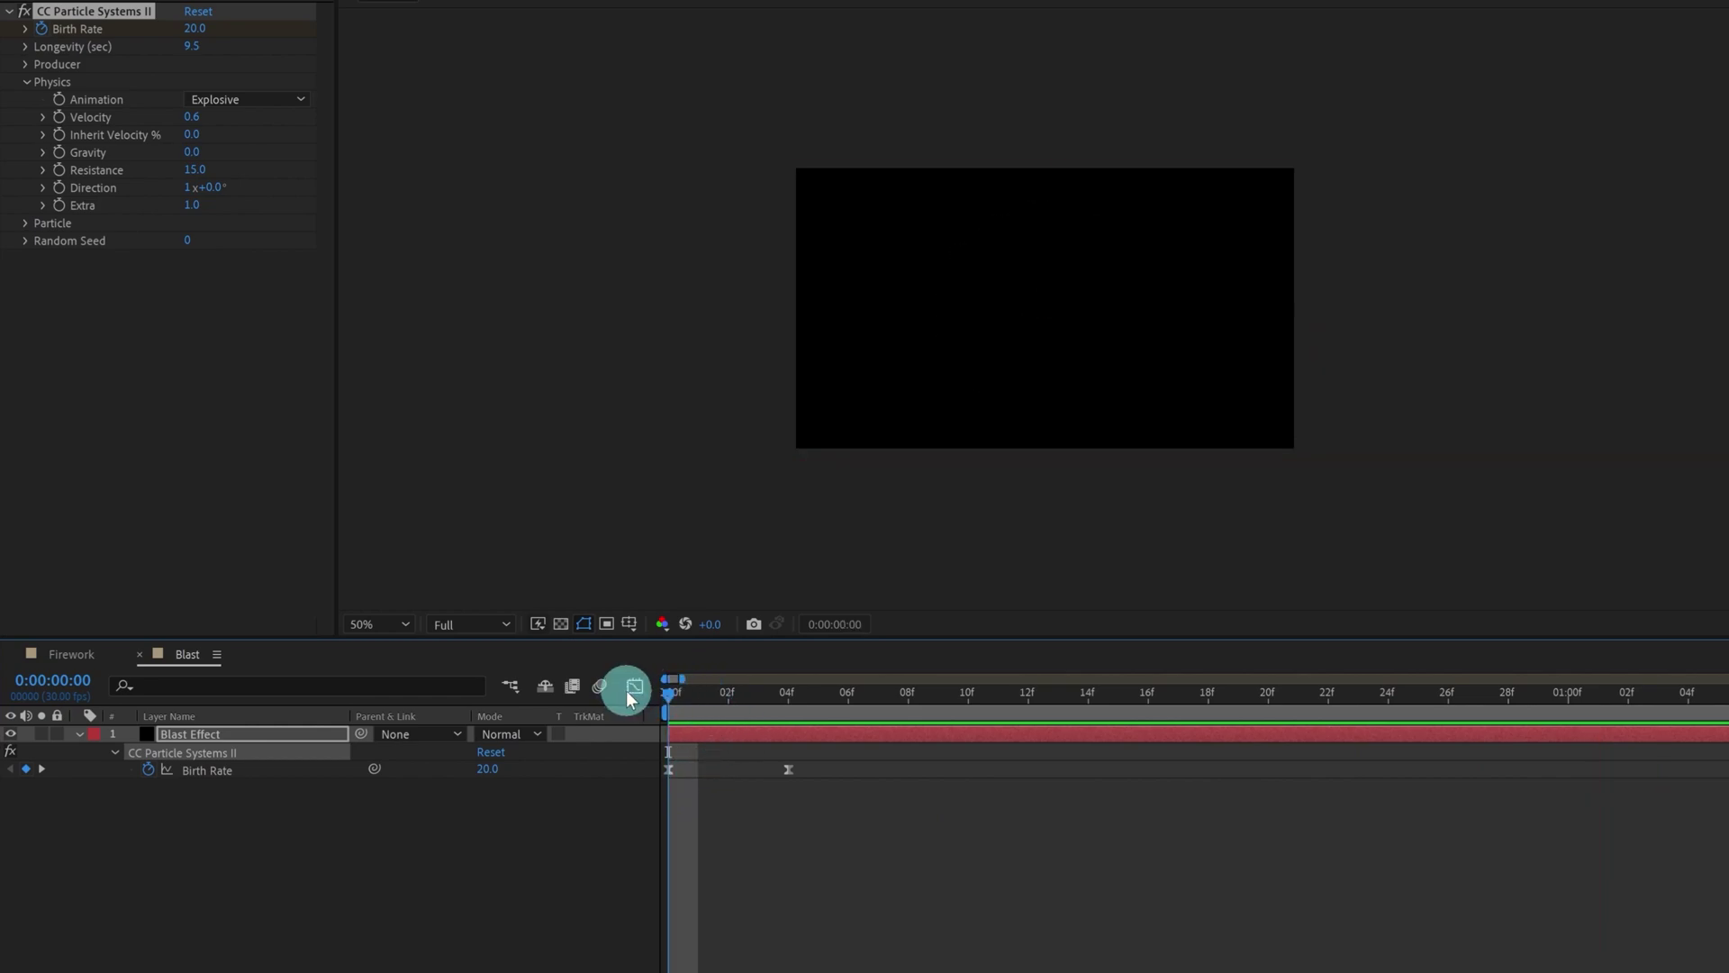
Step: Try a Resistance of 20 and a lower one, and preview the burst from the first frame
left_click(438, 463)
left_click(194, 170)
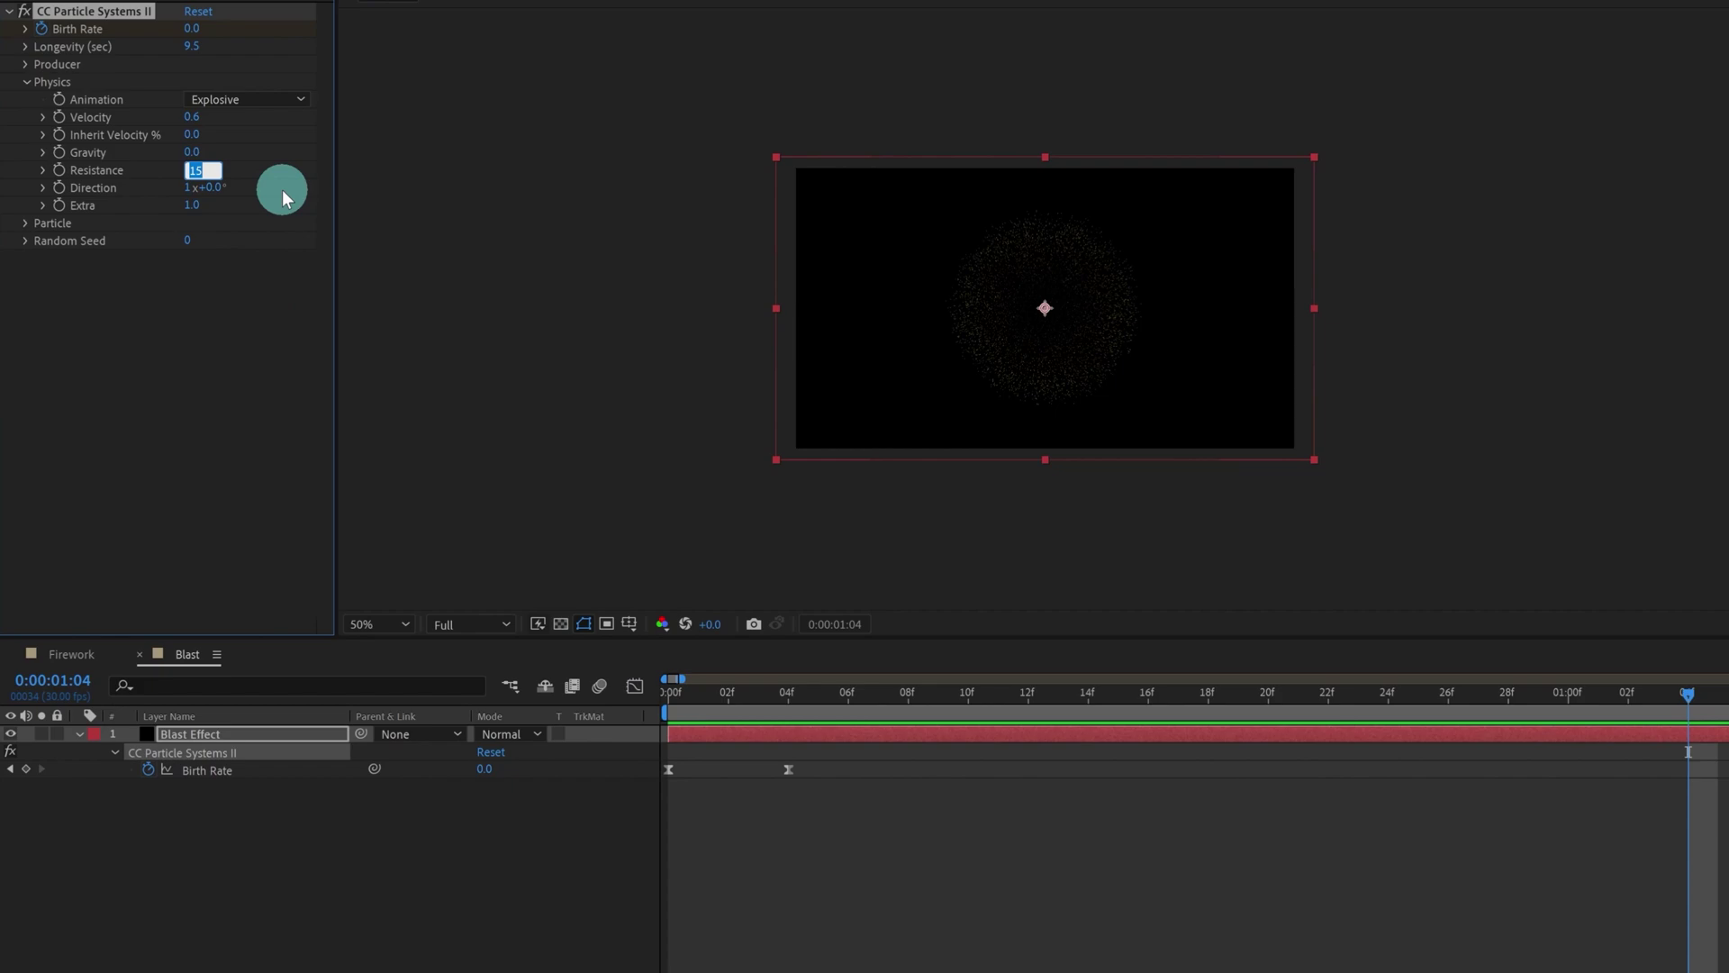
type("20")
key("Return")
type("1")
key("Return")
left_click_drag(694, 698, 582, 700)
key("space")
Step: Set the particle Resistance to 13.2, preview the burst and return the playhead to the first frame
left_click_drag(190, 169, 219, 169)
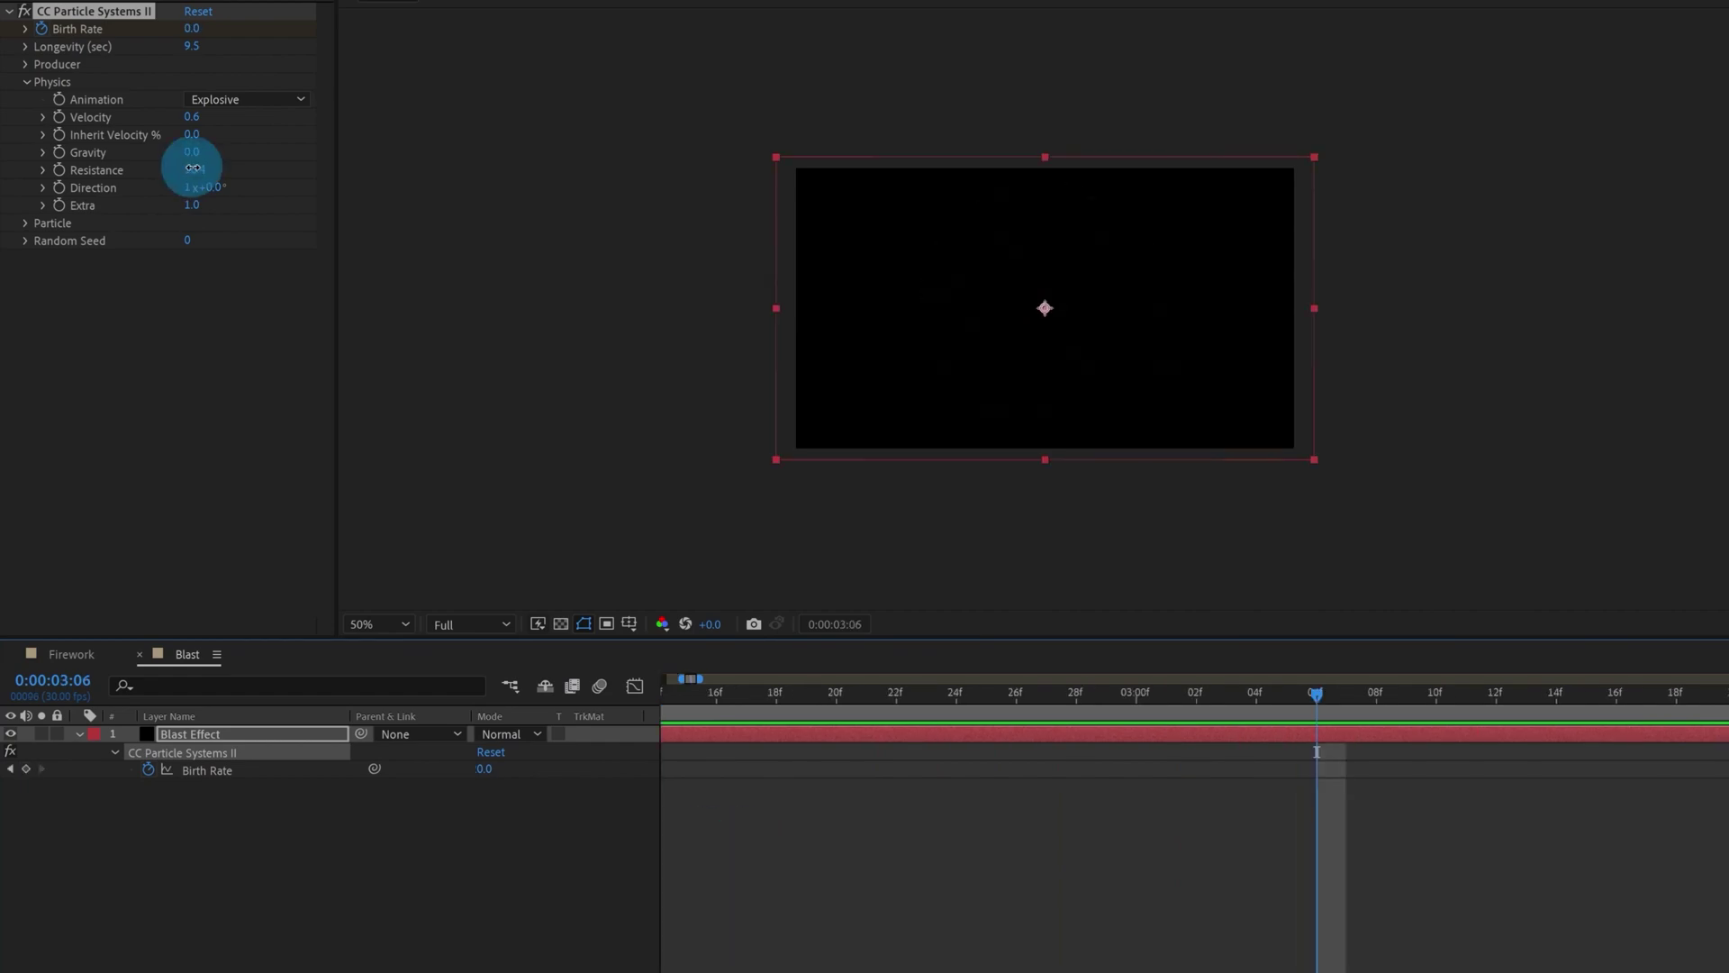
key("space")
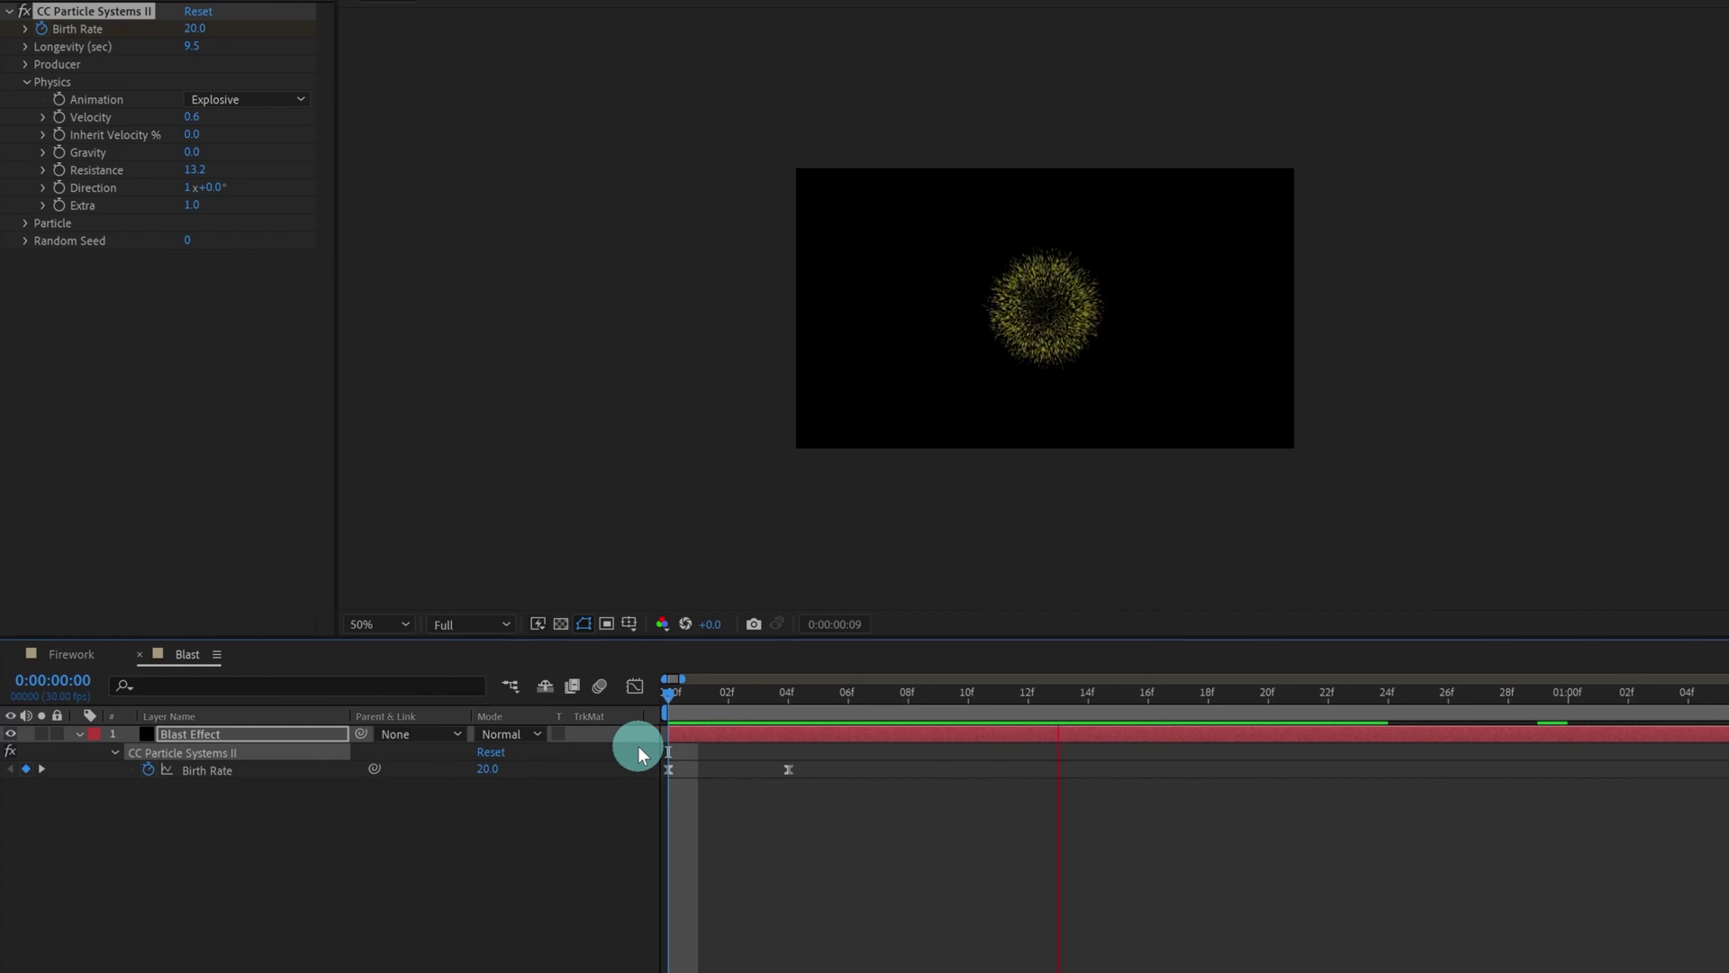
key("space")
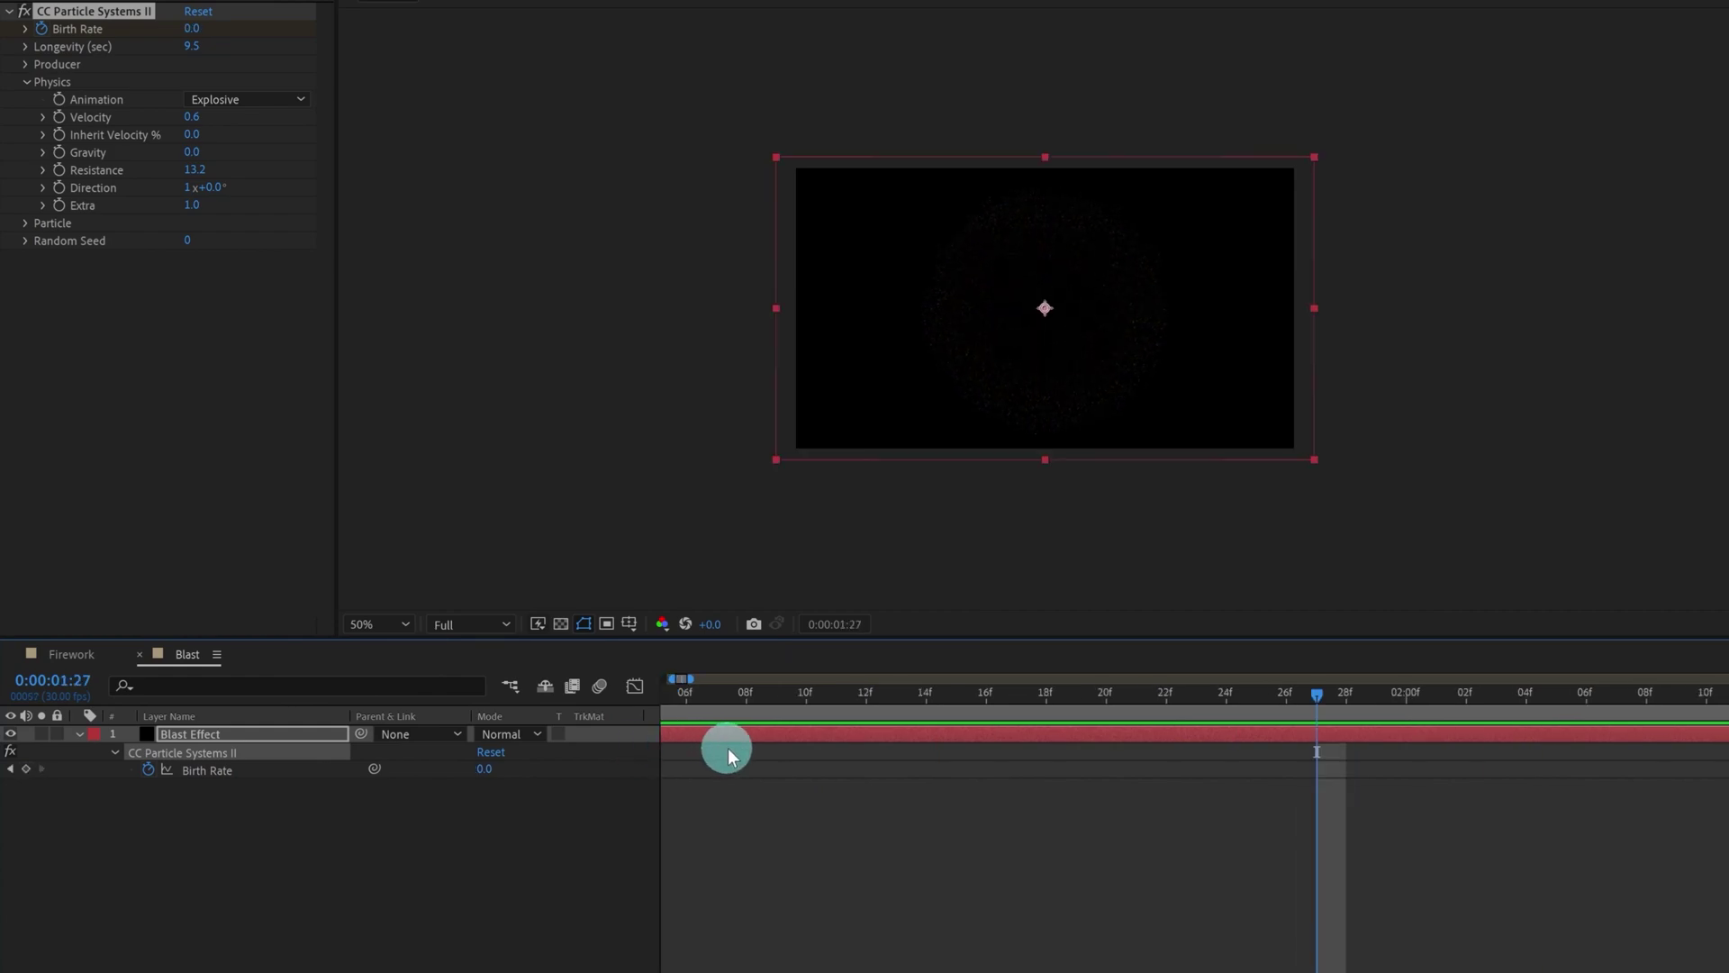
left_click_drag(746, 692, 304, 678)
Step: Copy the Hue/Saturation and Glow effects from Trail BG in the Firework composition onto the Blast Effect layer and preview the burst
left_click(246, 737)
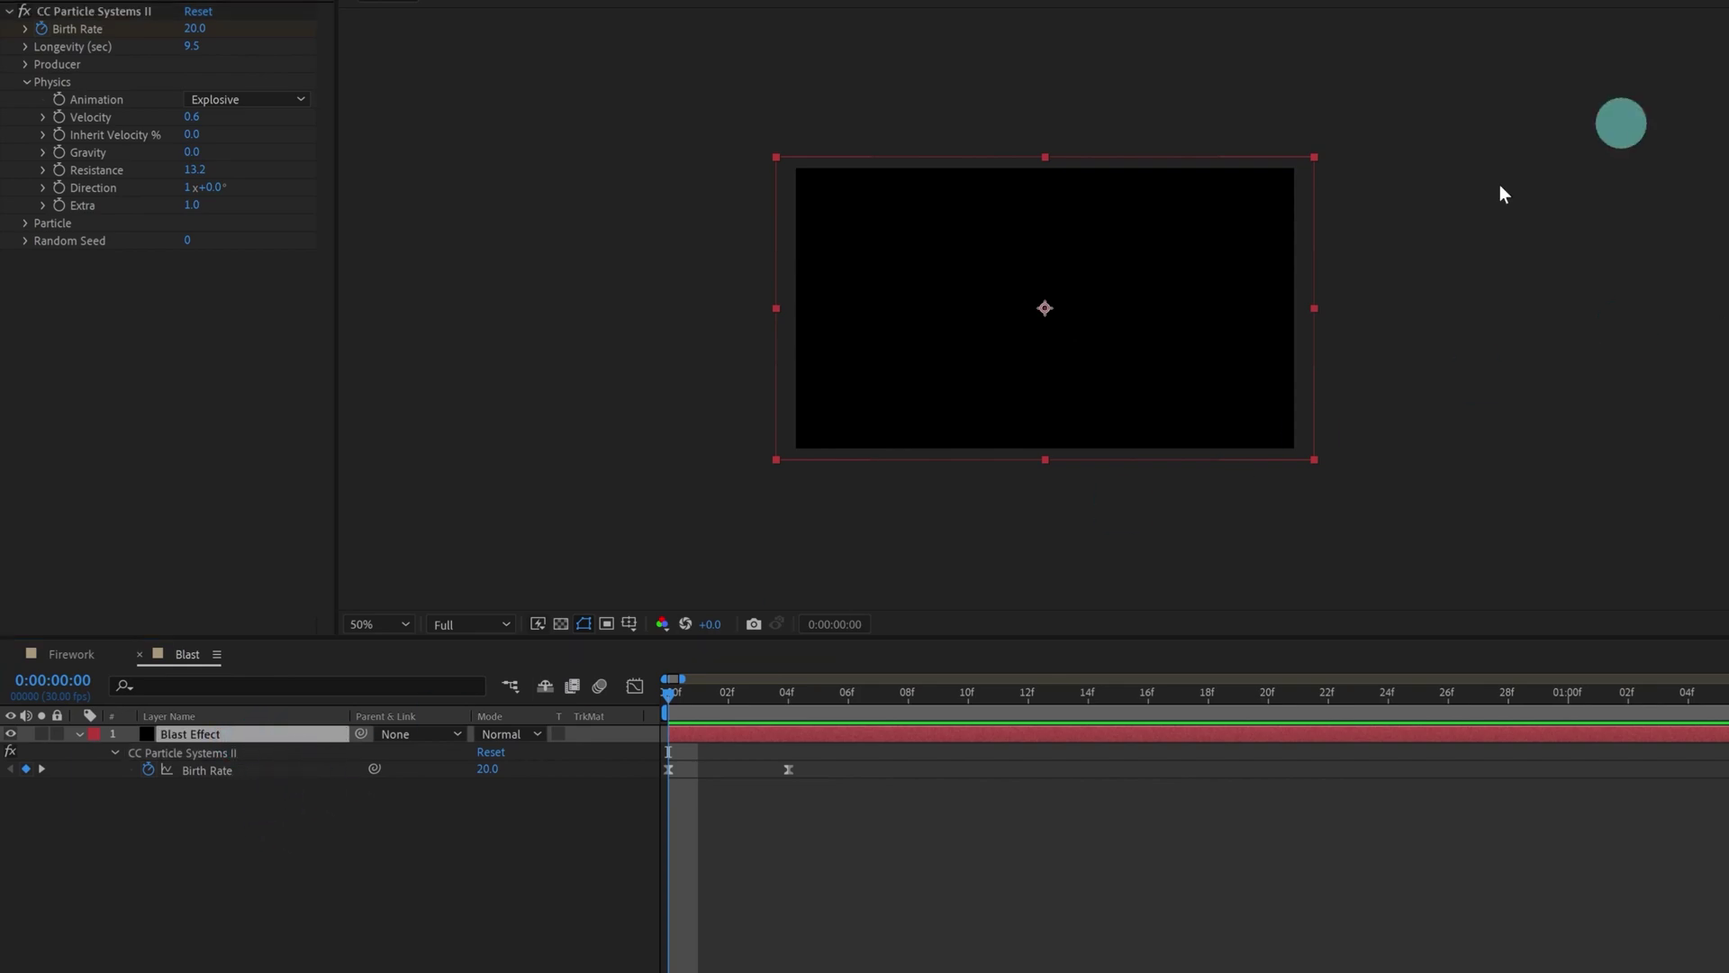
left_click(62, 656)
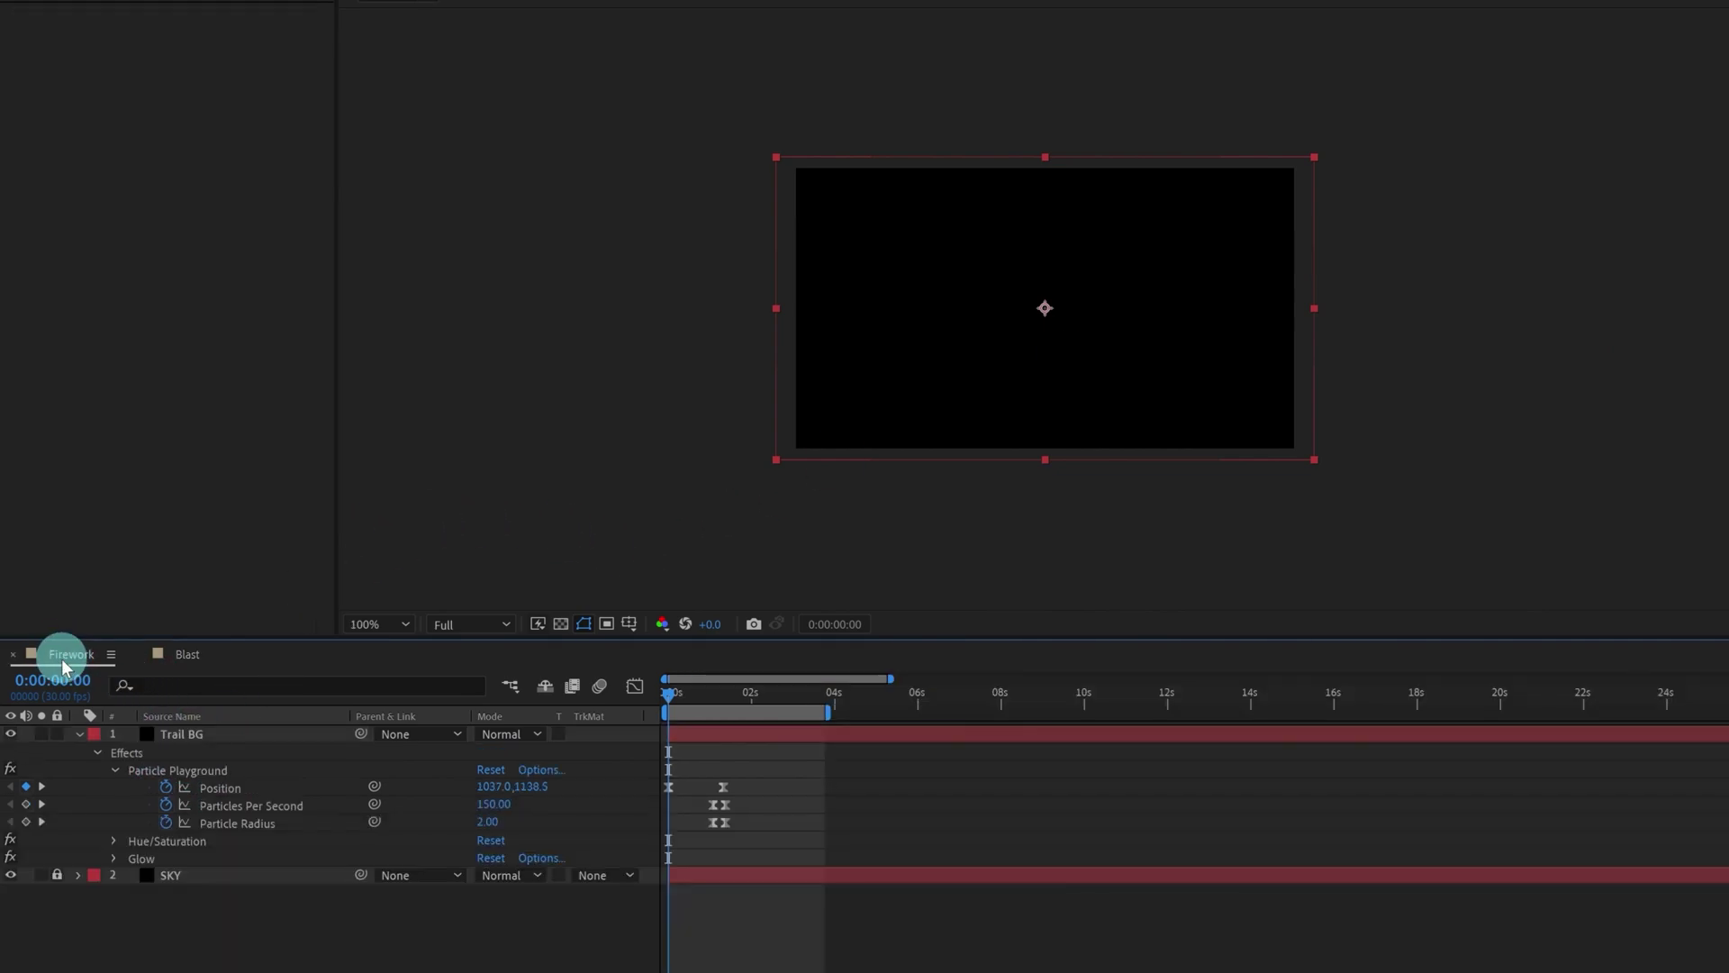
left_click(202, 737)
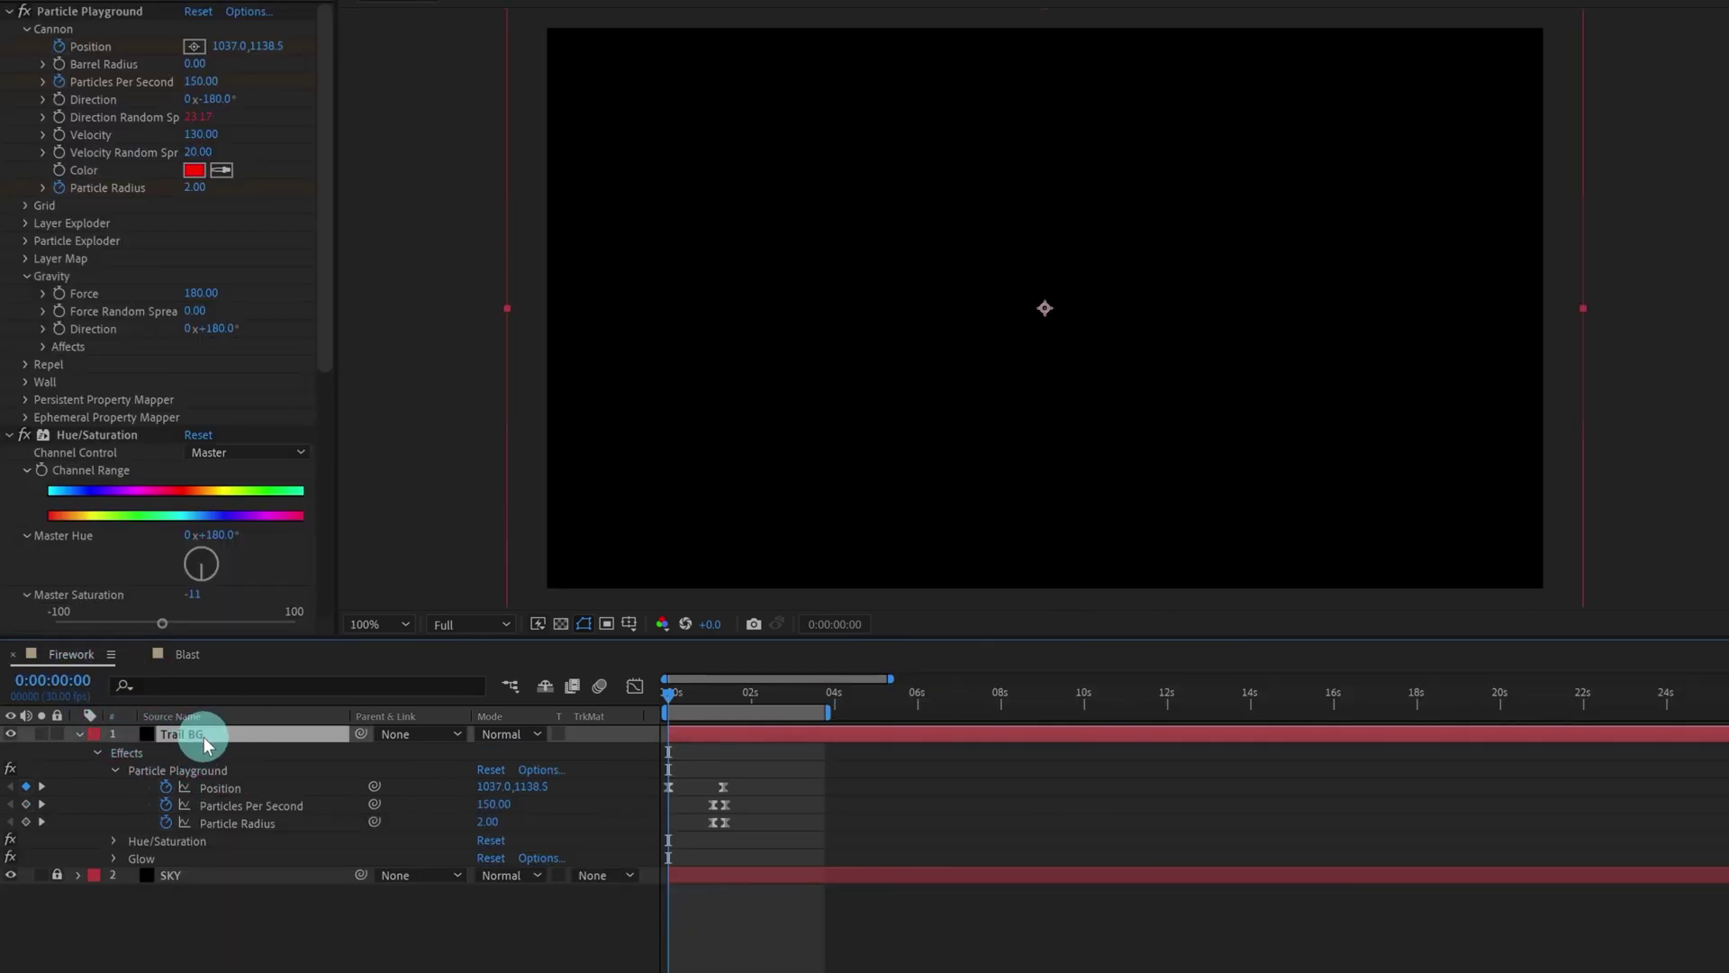
scroll(145, 297, "down", 3)
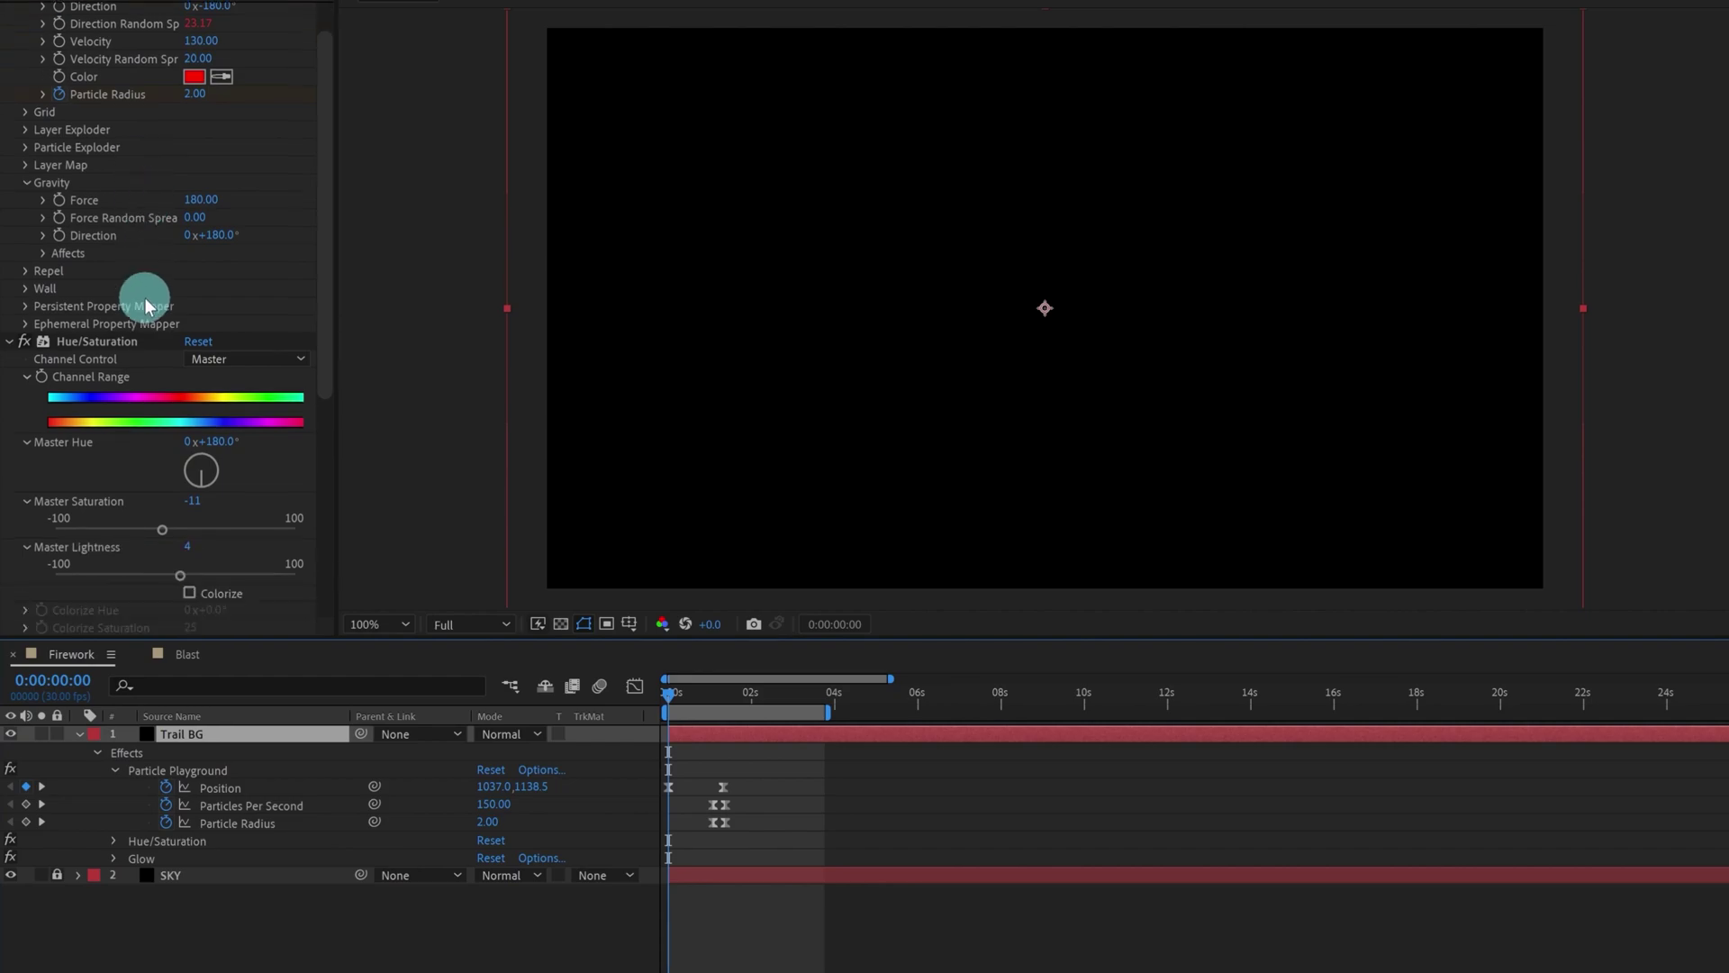
left_click(87, 350)
left_click(9, 341)
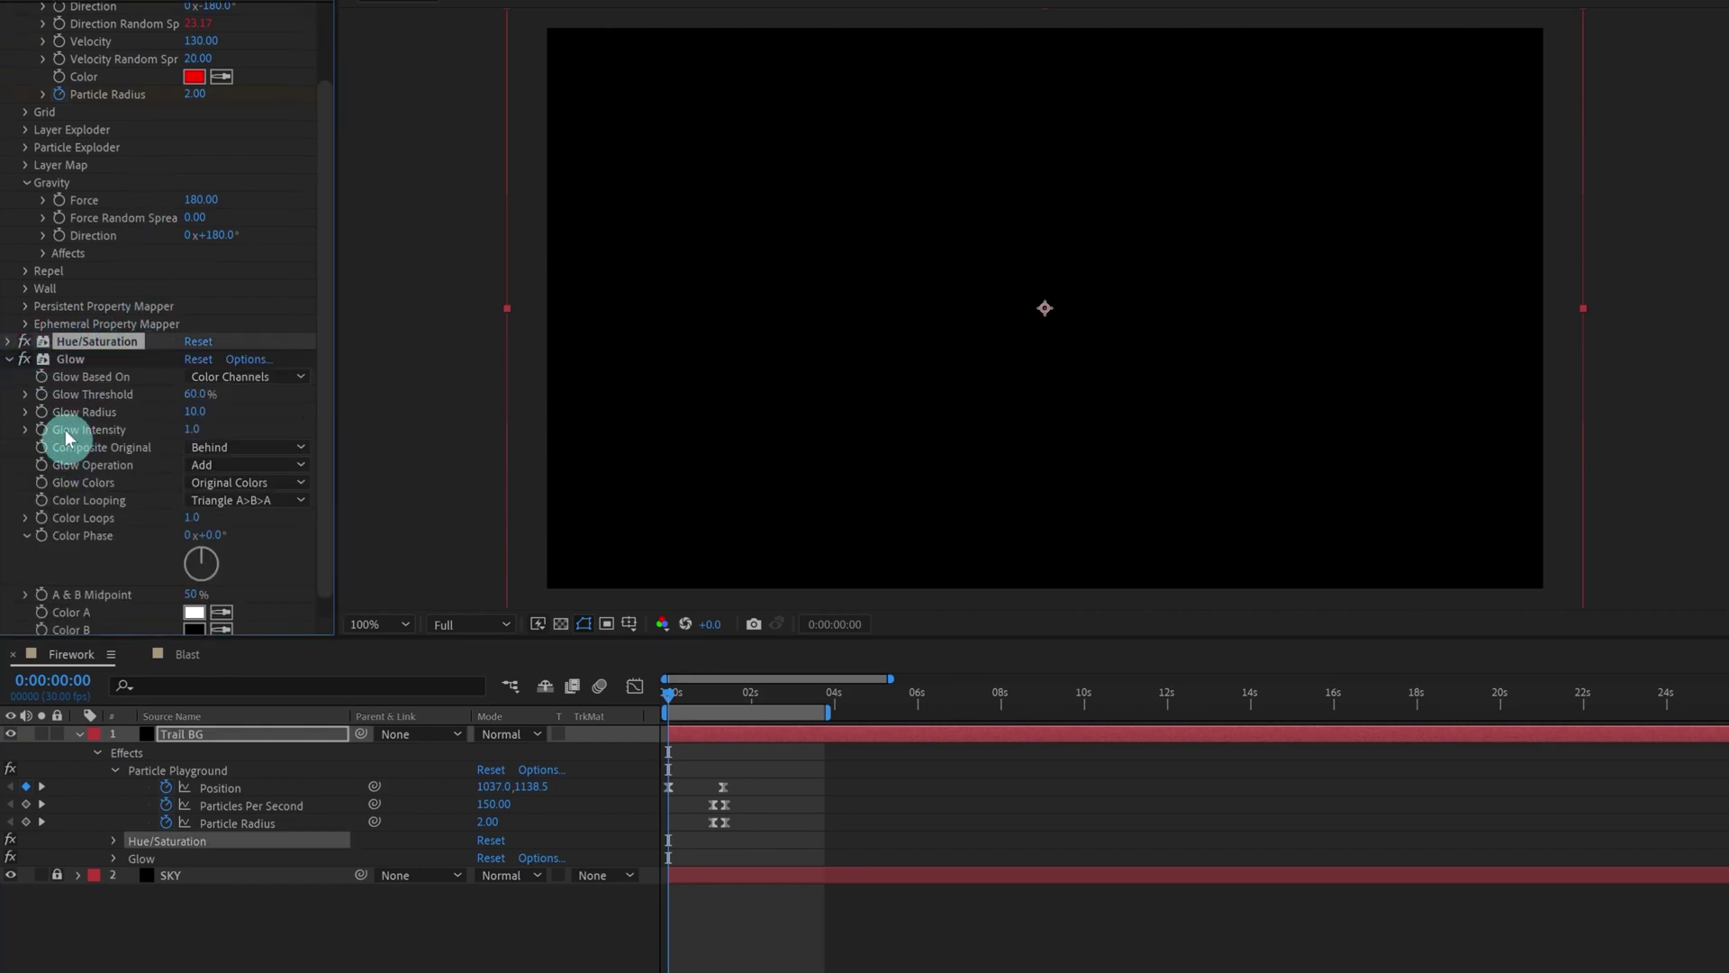
left_click(18, 358)
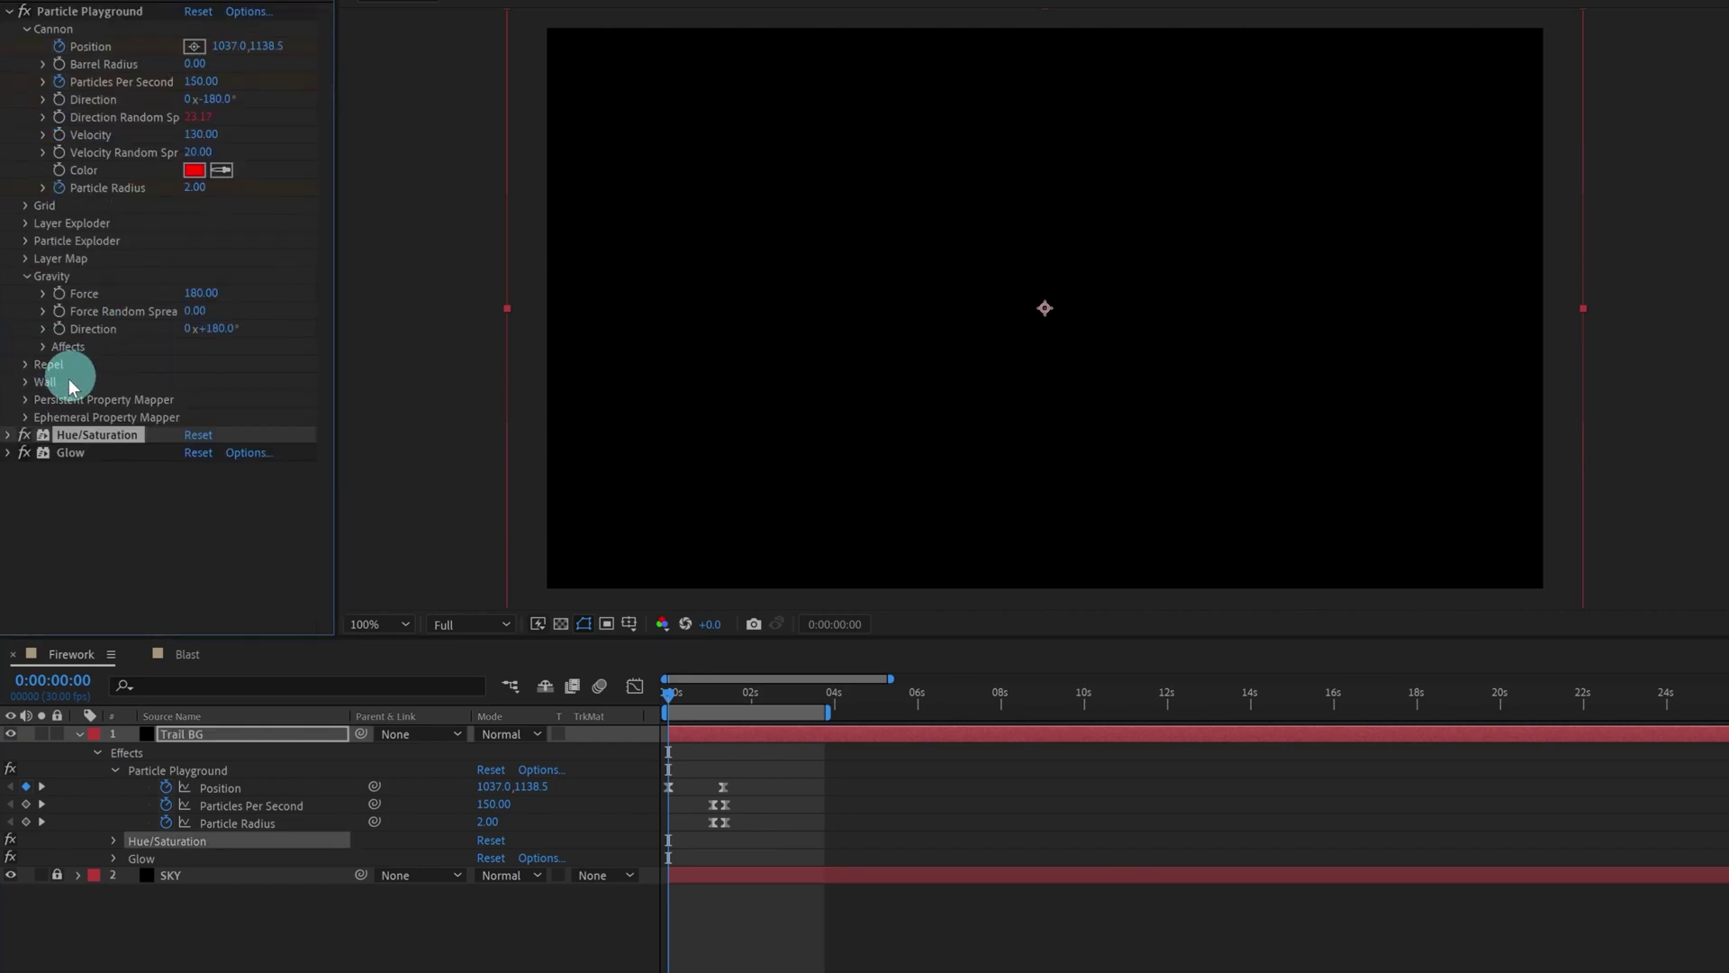
left_click(84, 455)
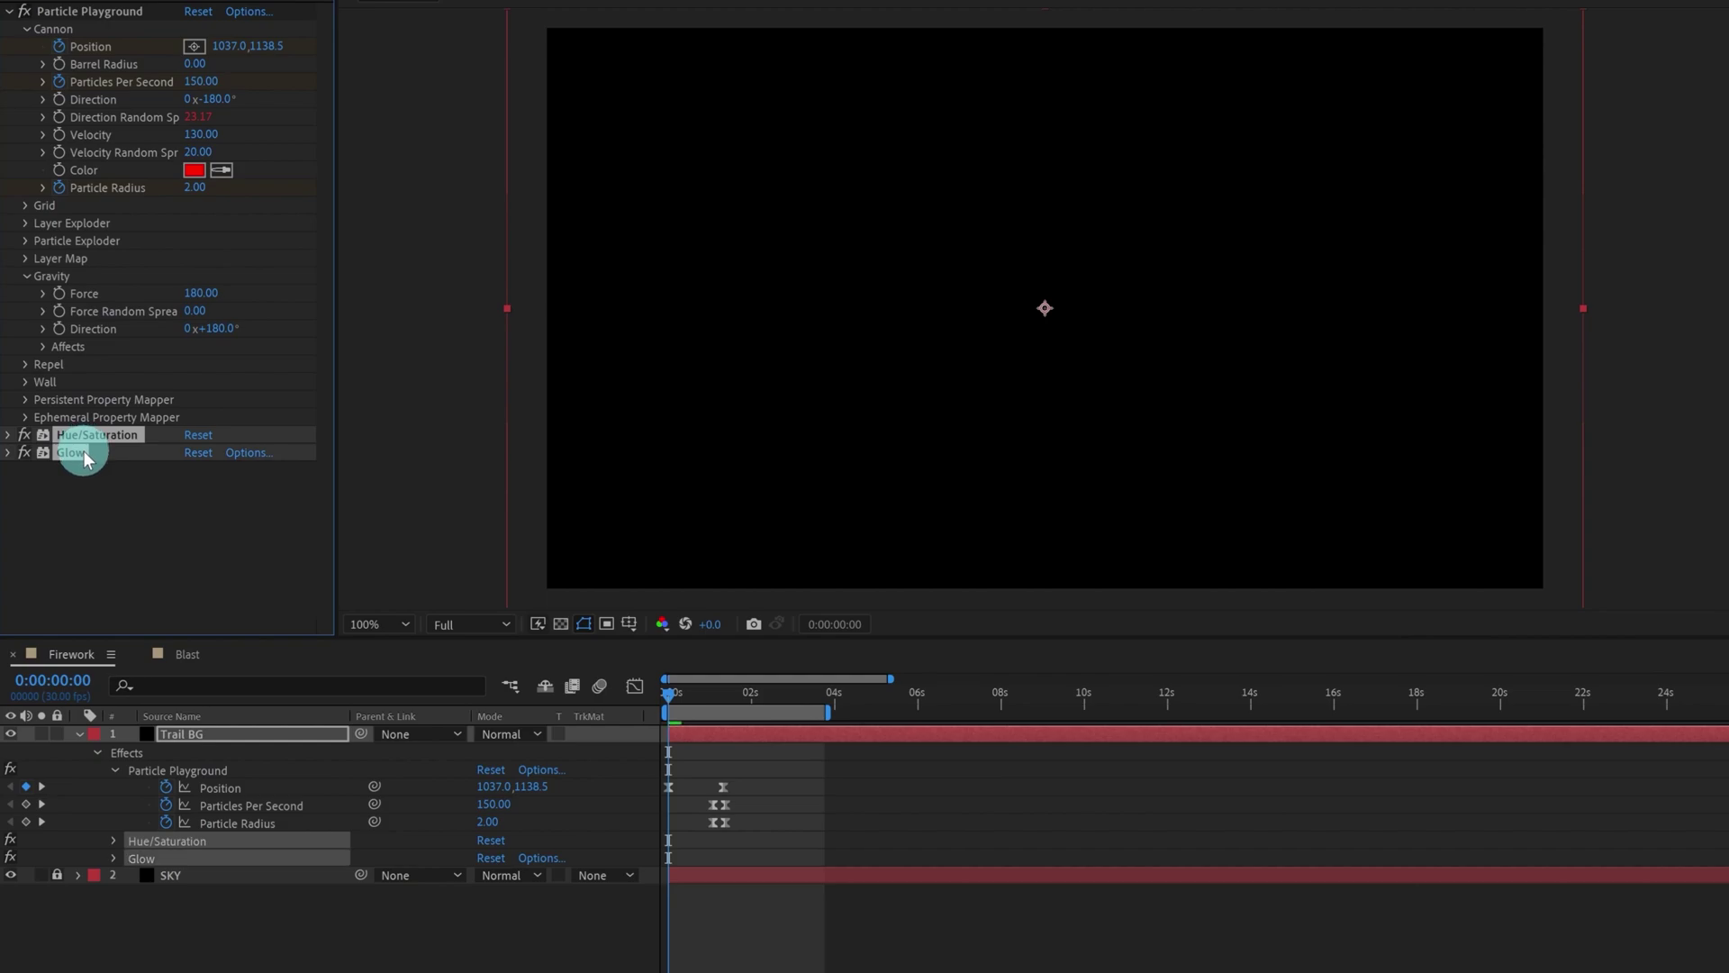
left_click(193, 655)
key("ctrl+v")
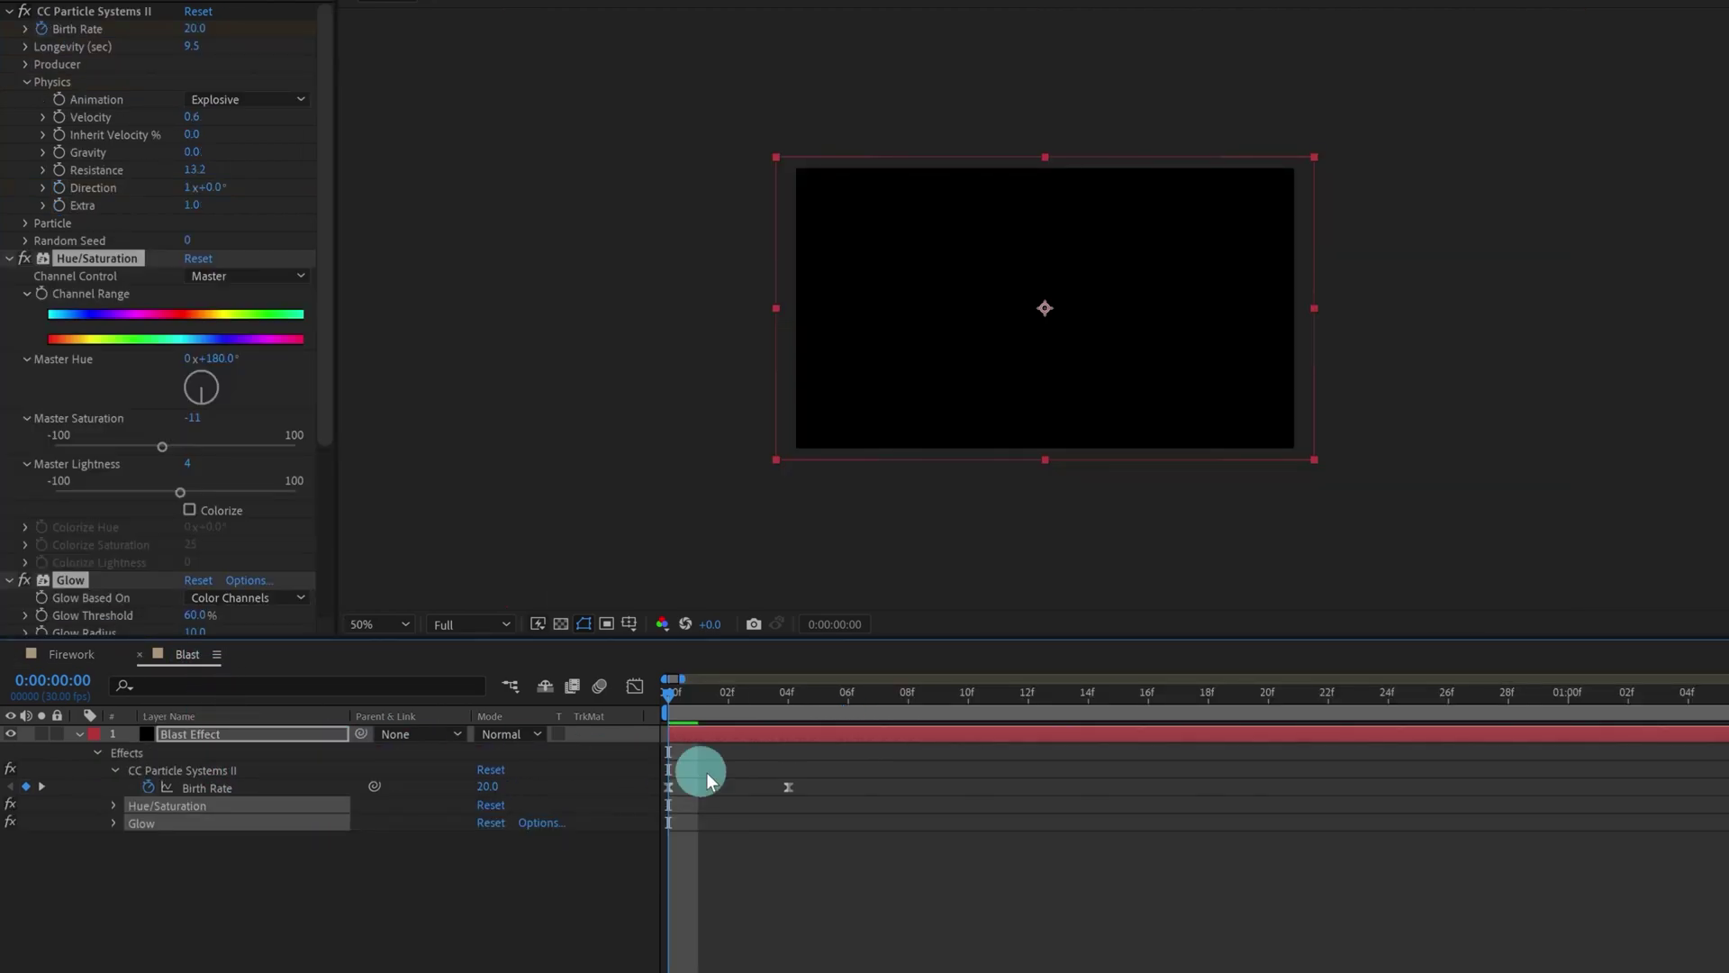
key("space")
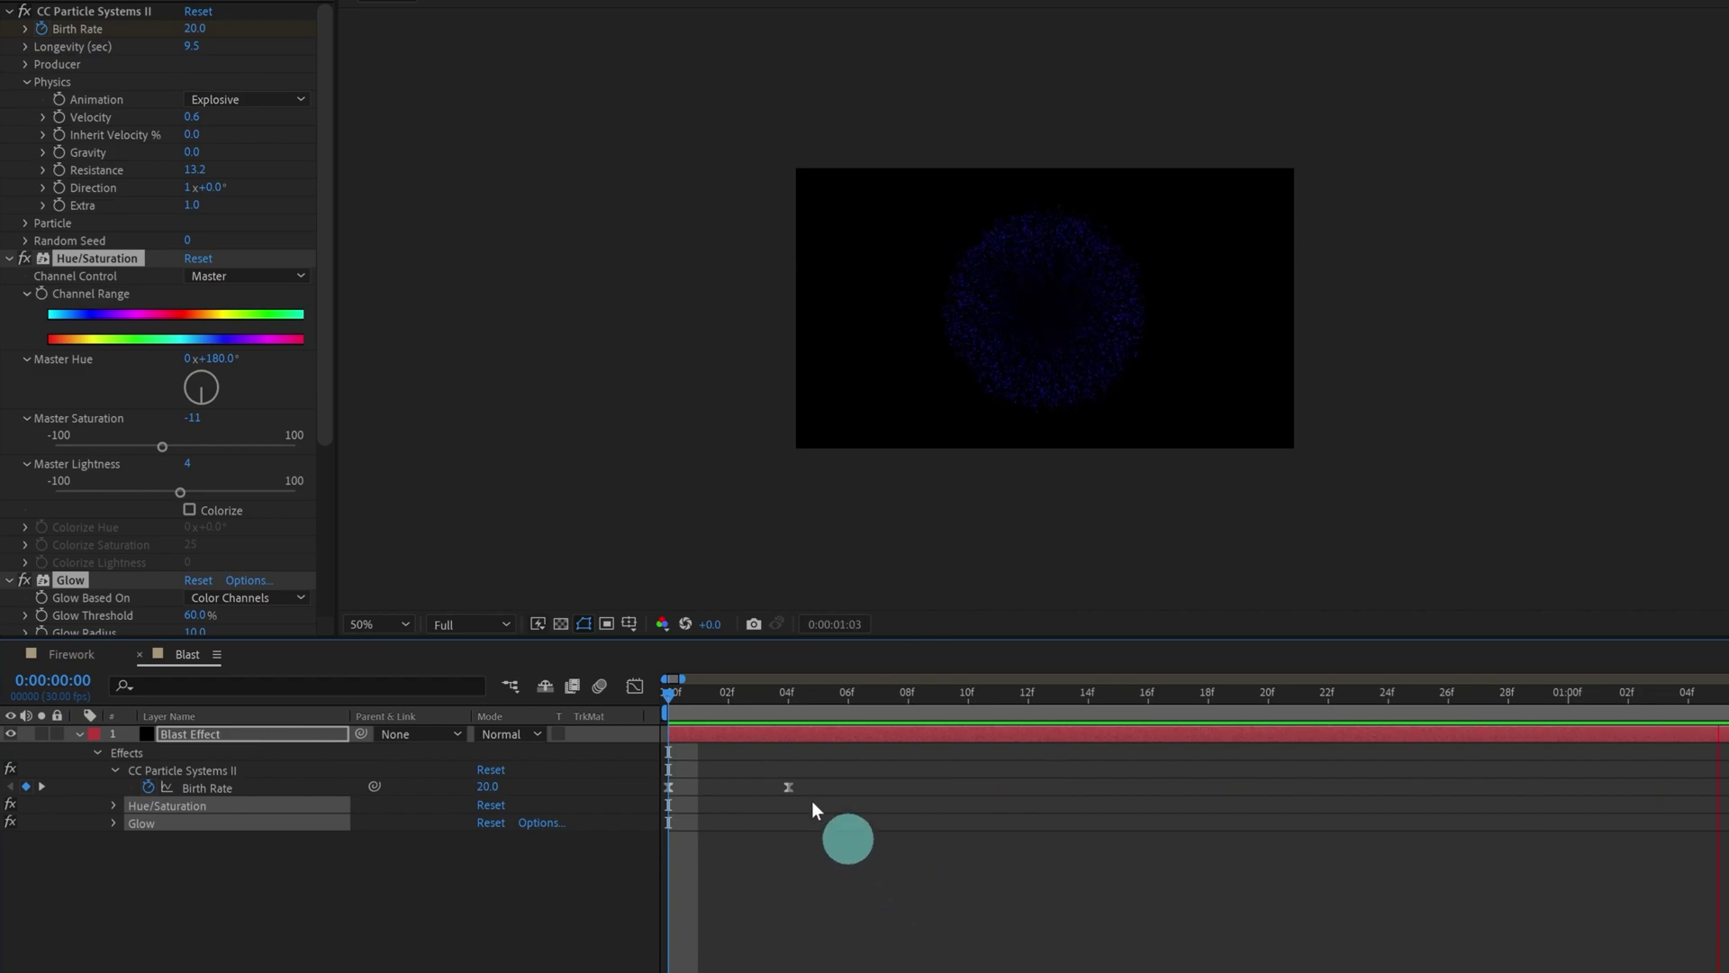
Step: Set Blast Effect's Master Saturation to -35 and Master Lightness to 18, and preview the burst from the first frame
left_click_drag(679, 691, 994, 753)
left_click(1070, 799)
left_click(571, 632)
left_click(219, 359)
left_click(194, 463)
left_click_drag(166, 447, 121, 451)
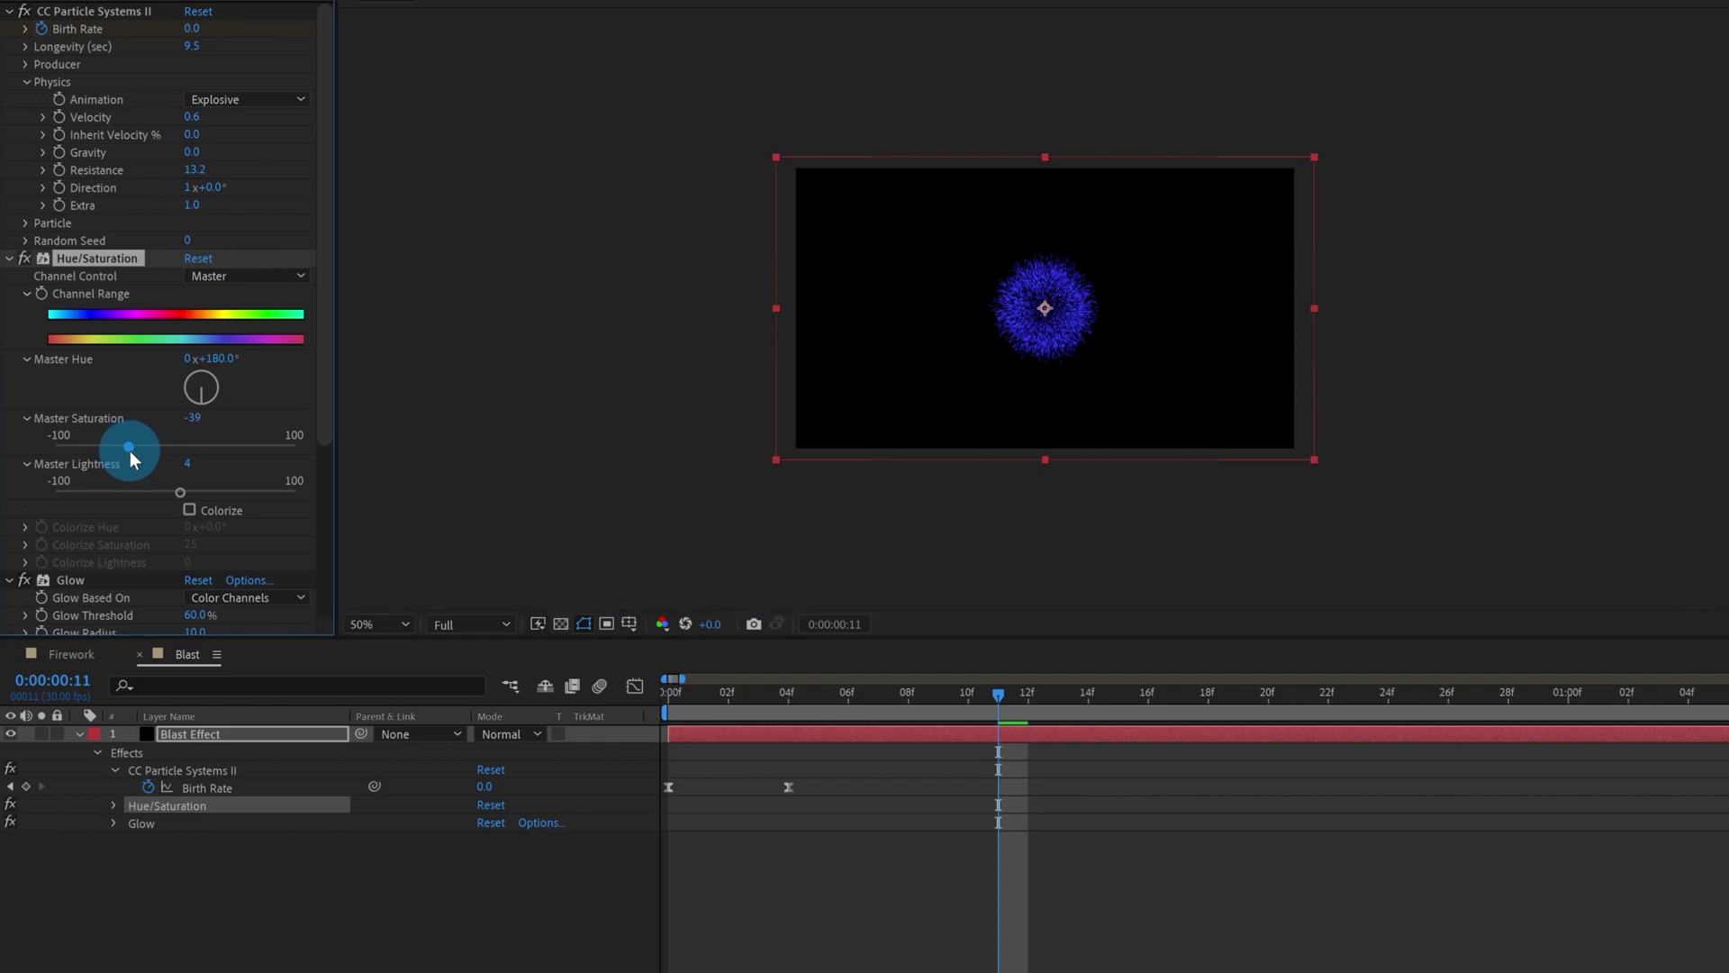
mouse_move(175, 492)
left_mouse_down()
mouse_move(228, 494)
mouse_move(199, 493)
left_mouse_up()
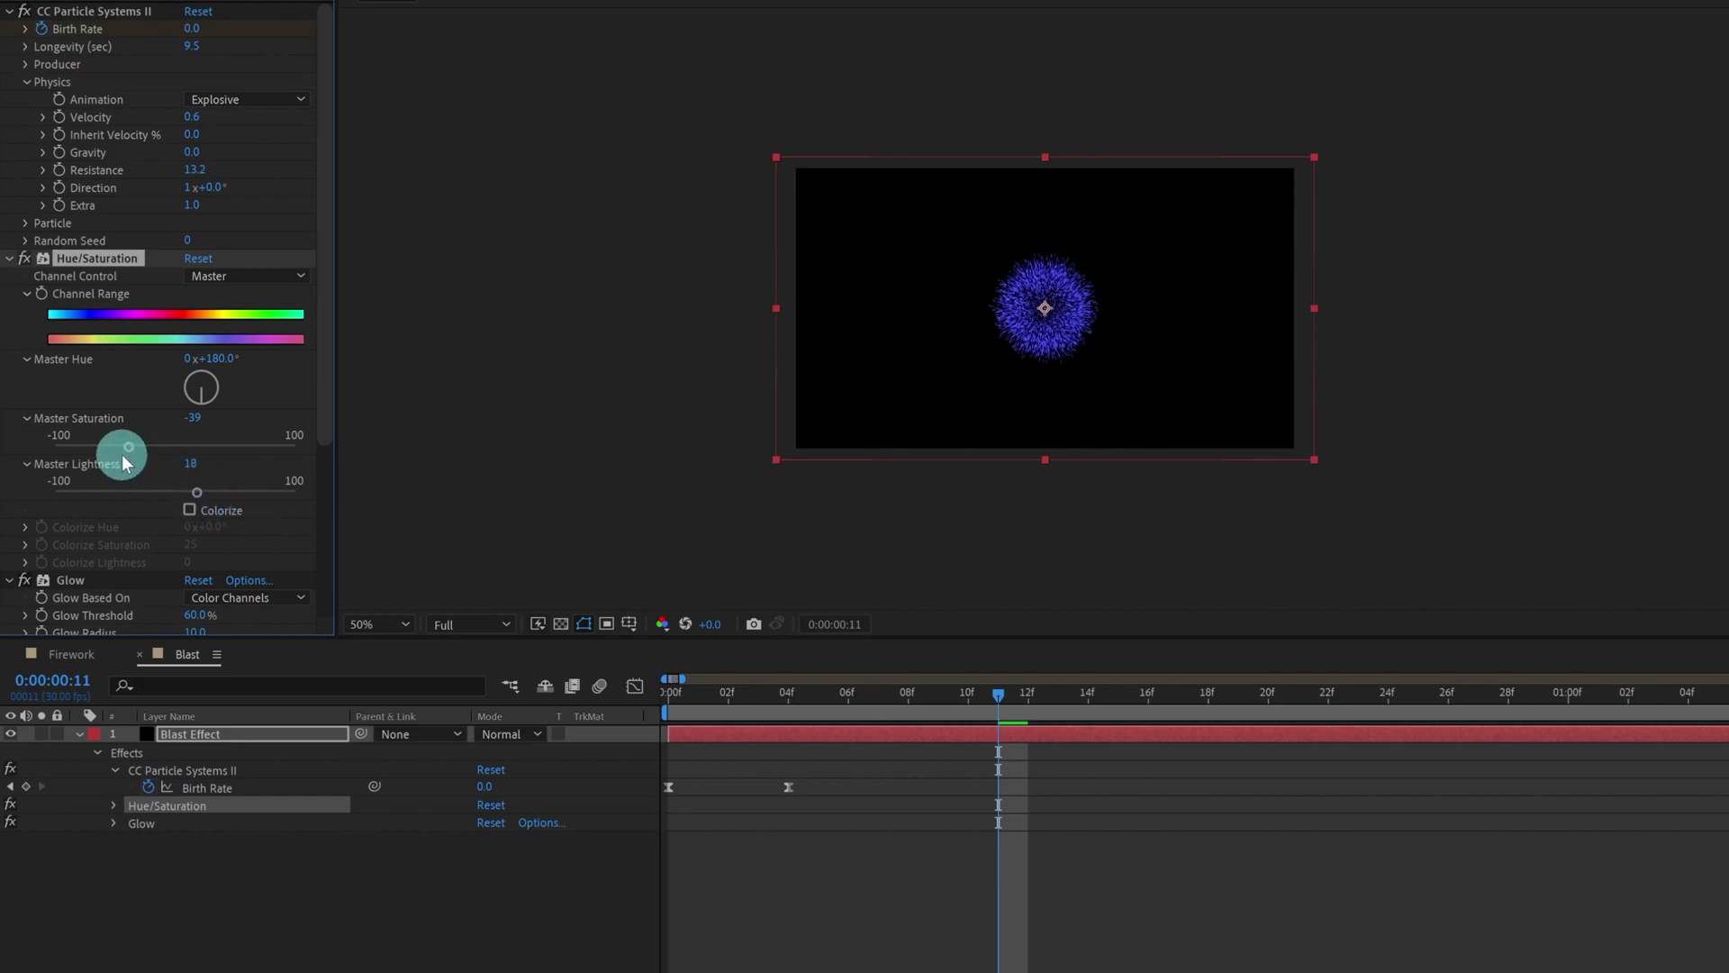
left_click_drag(132, 446, 133, 446)
left_click_drag(699, 695, 569, 695)
key("space")
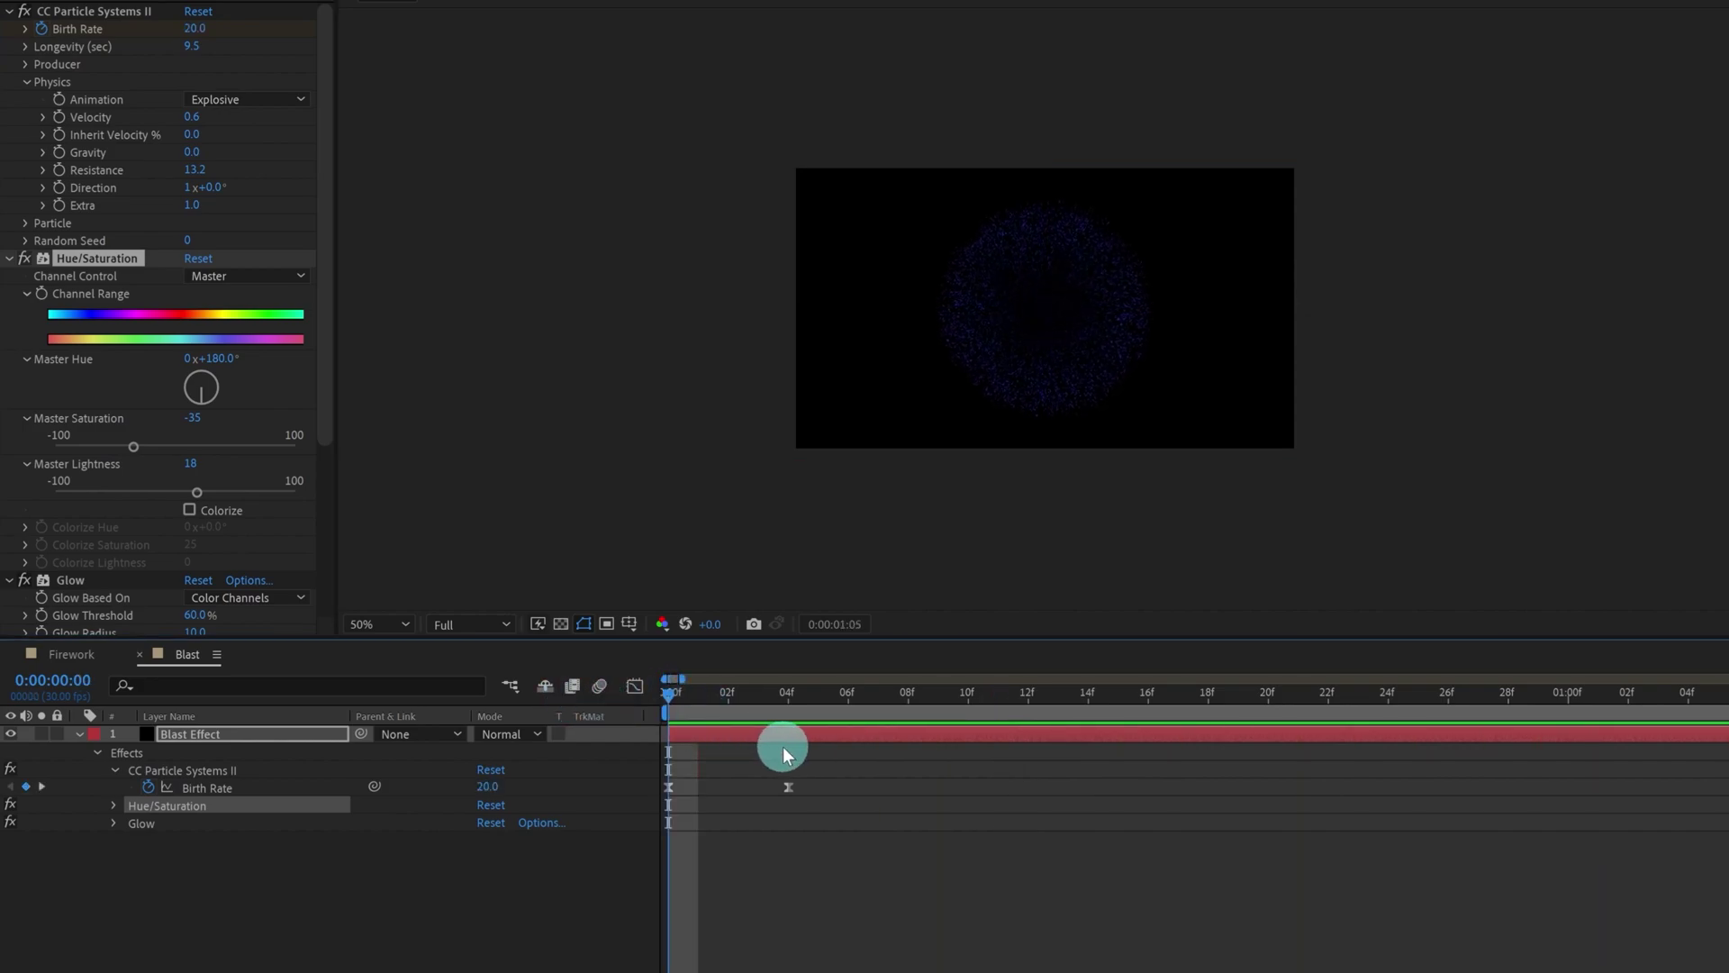
left_click(678, 694)
Step: Duplicate the Blast Effect layer and set the copy's particle Resistance to 30
left_click(248, 737)
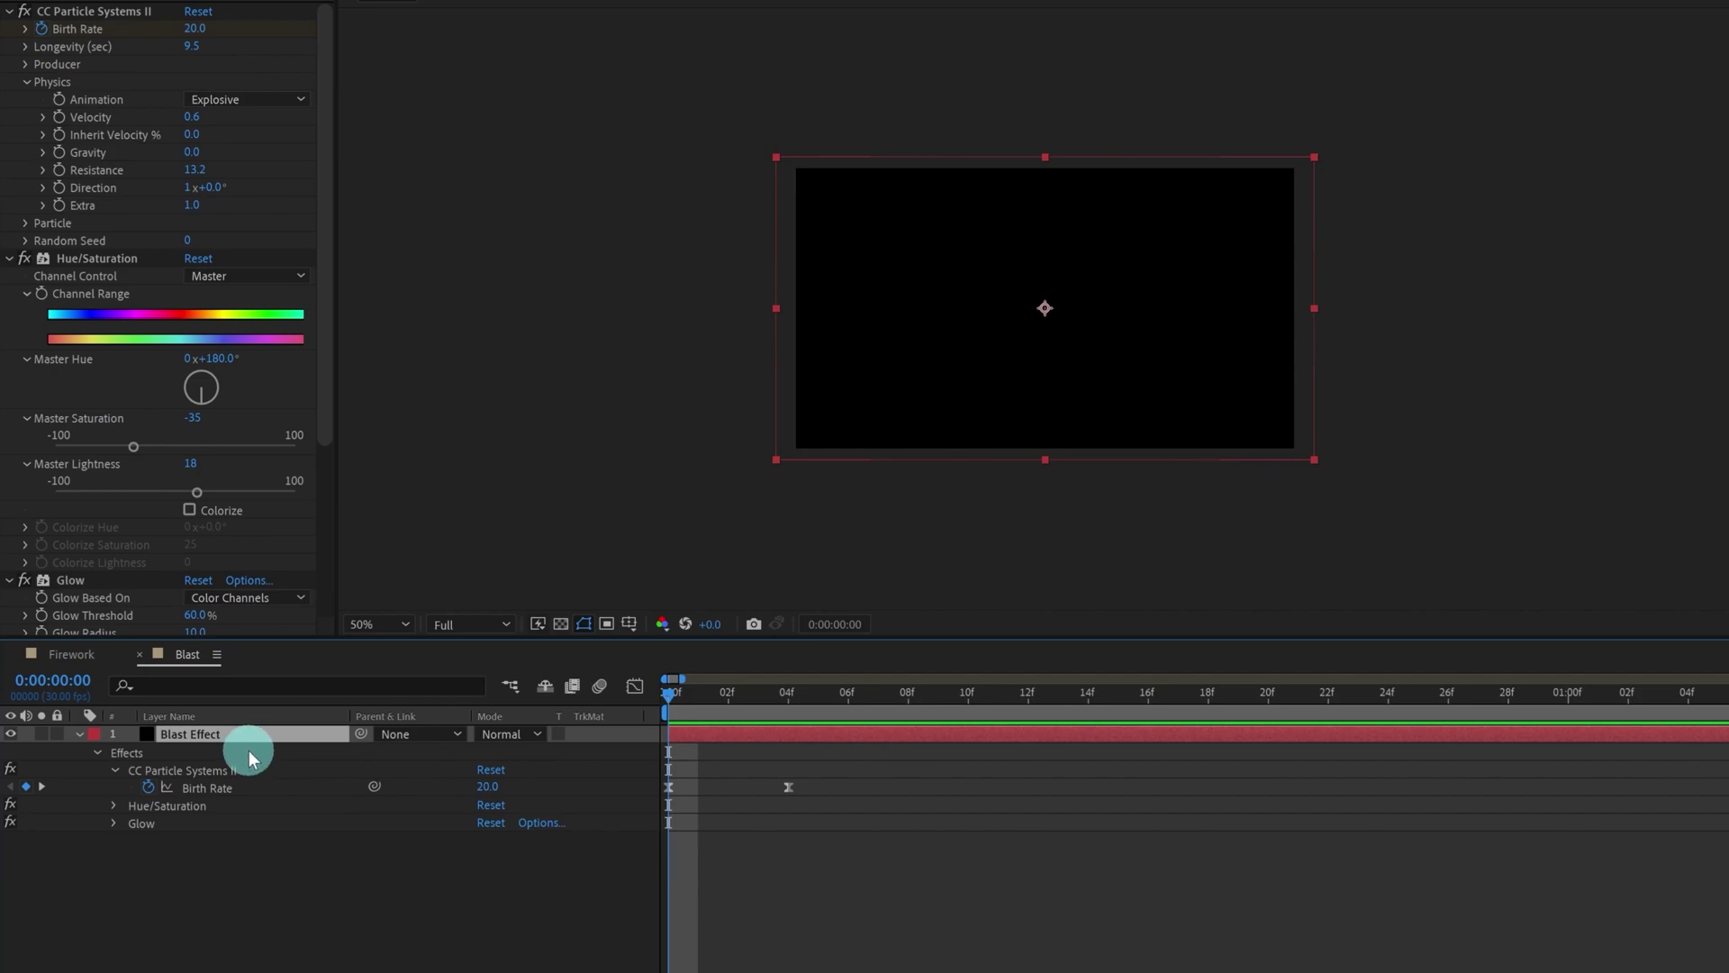
key("ctrl+d")
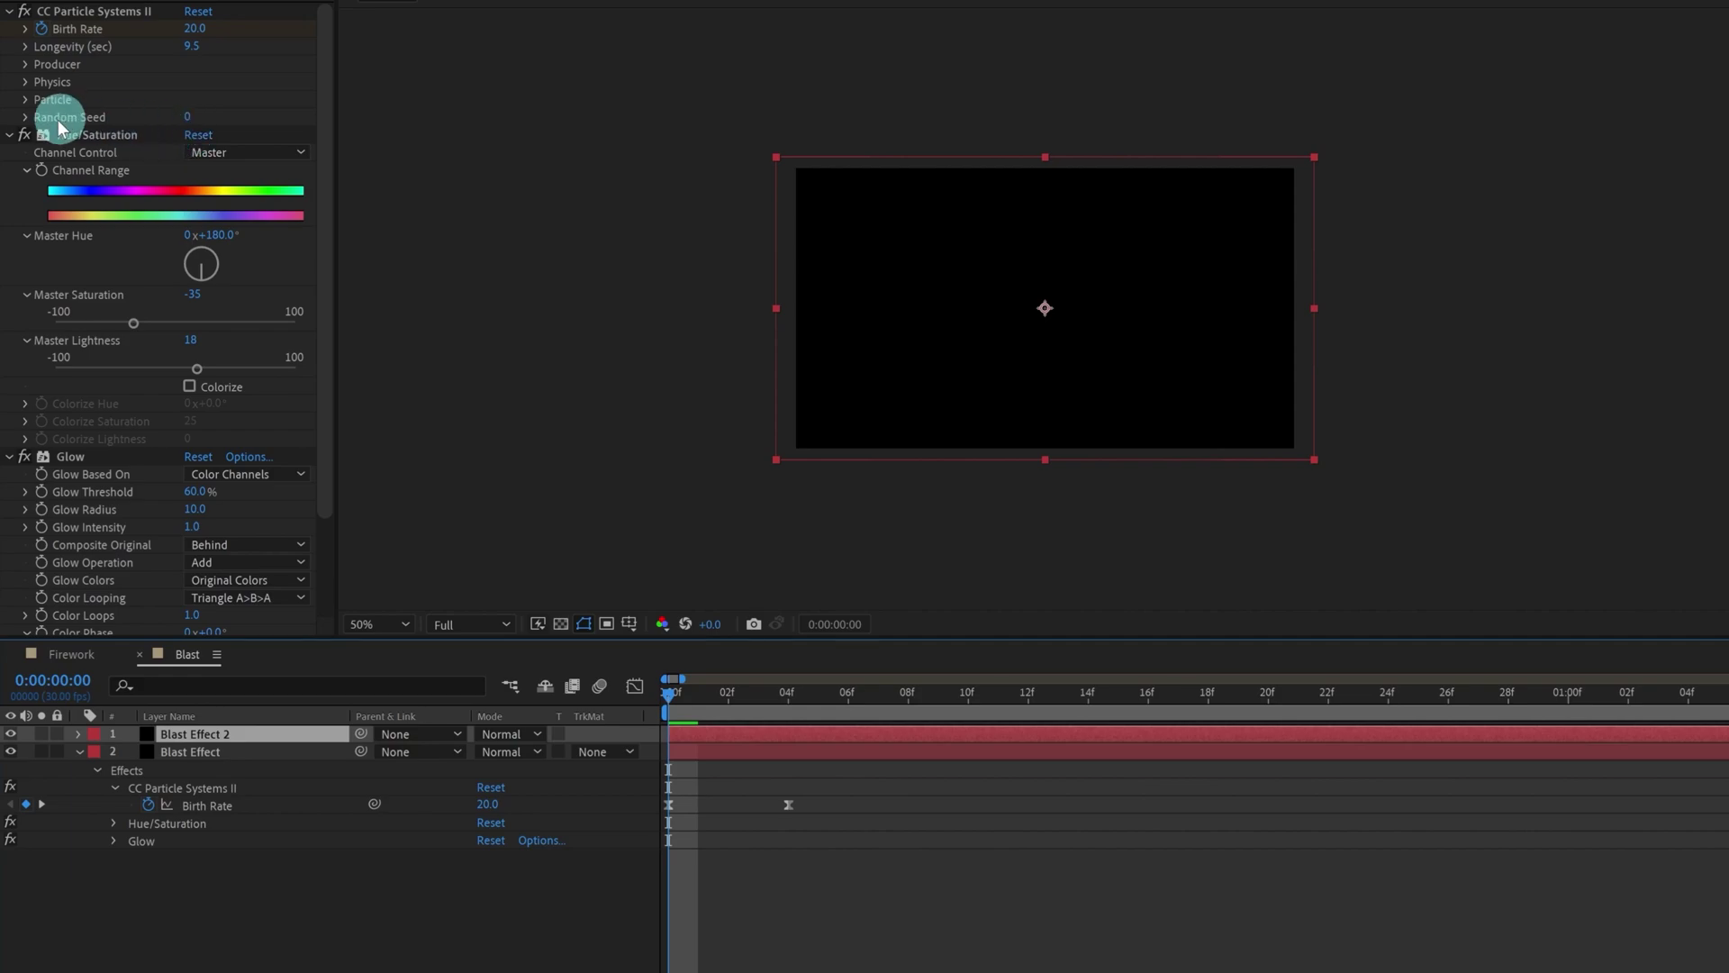
left_click(52, 82)
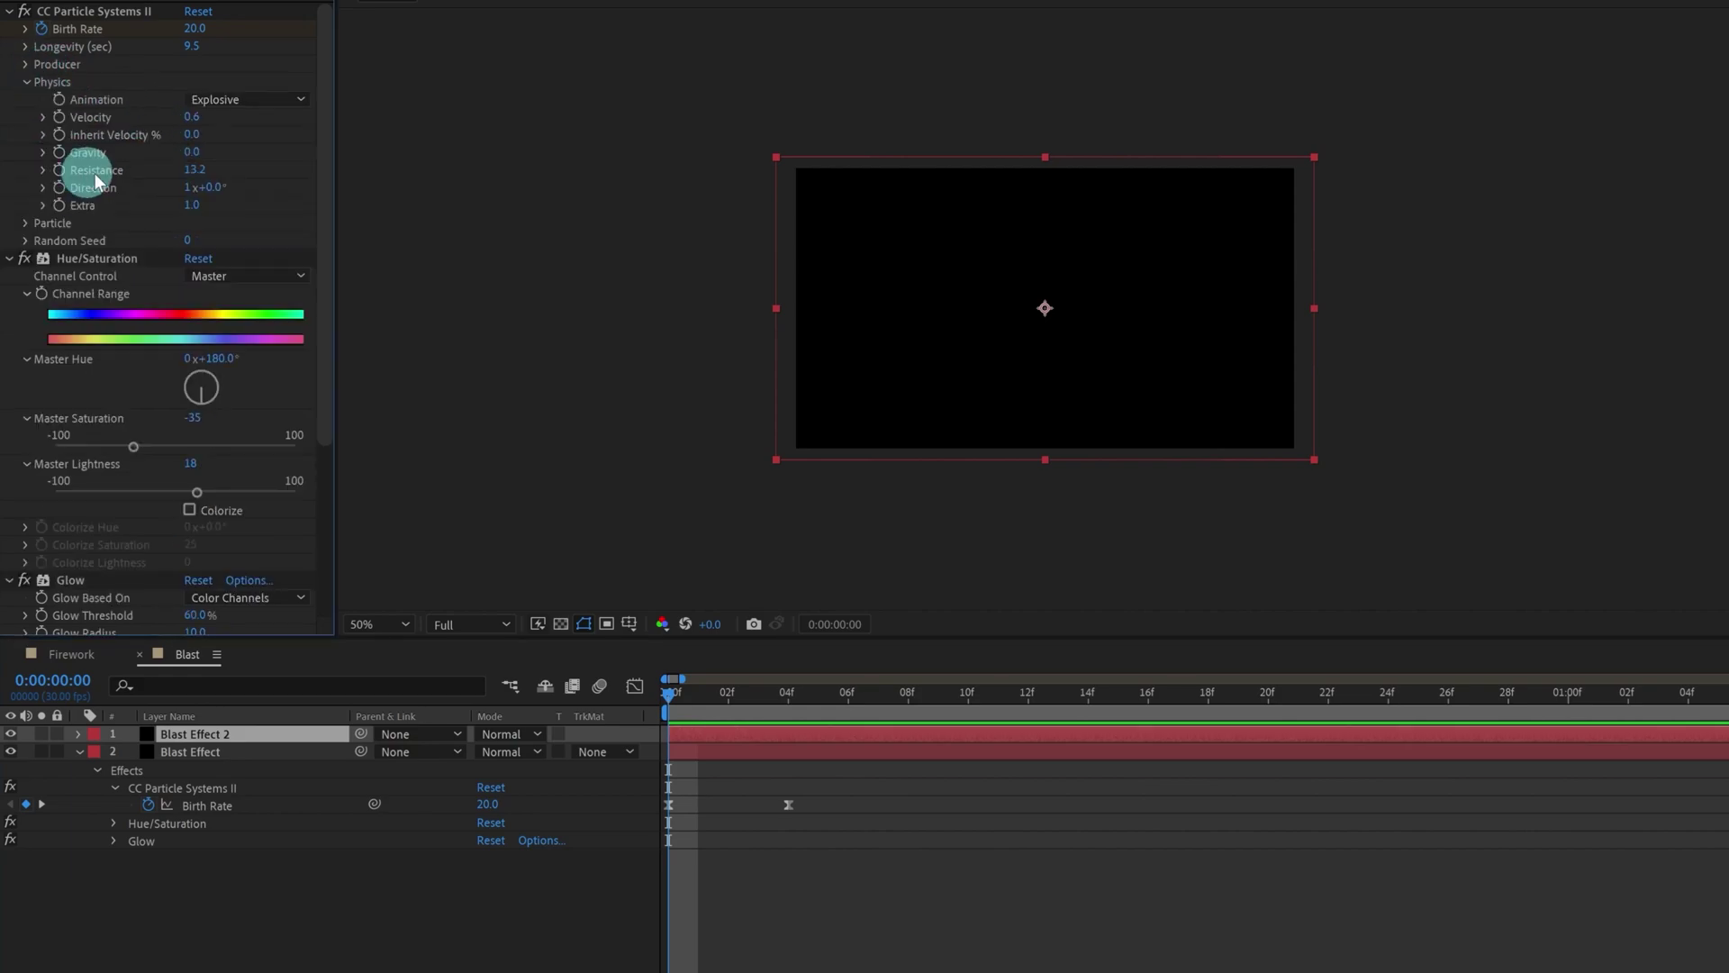
left_click_drag(737, 695, 857, 699)
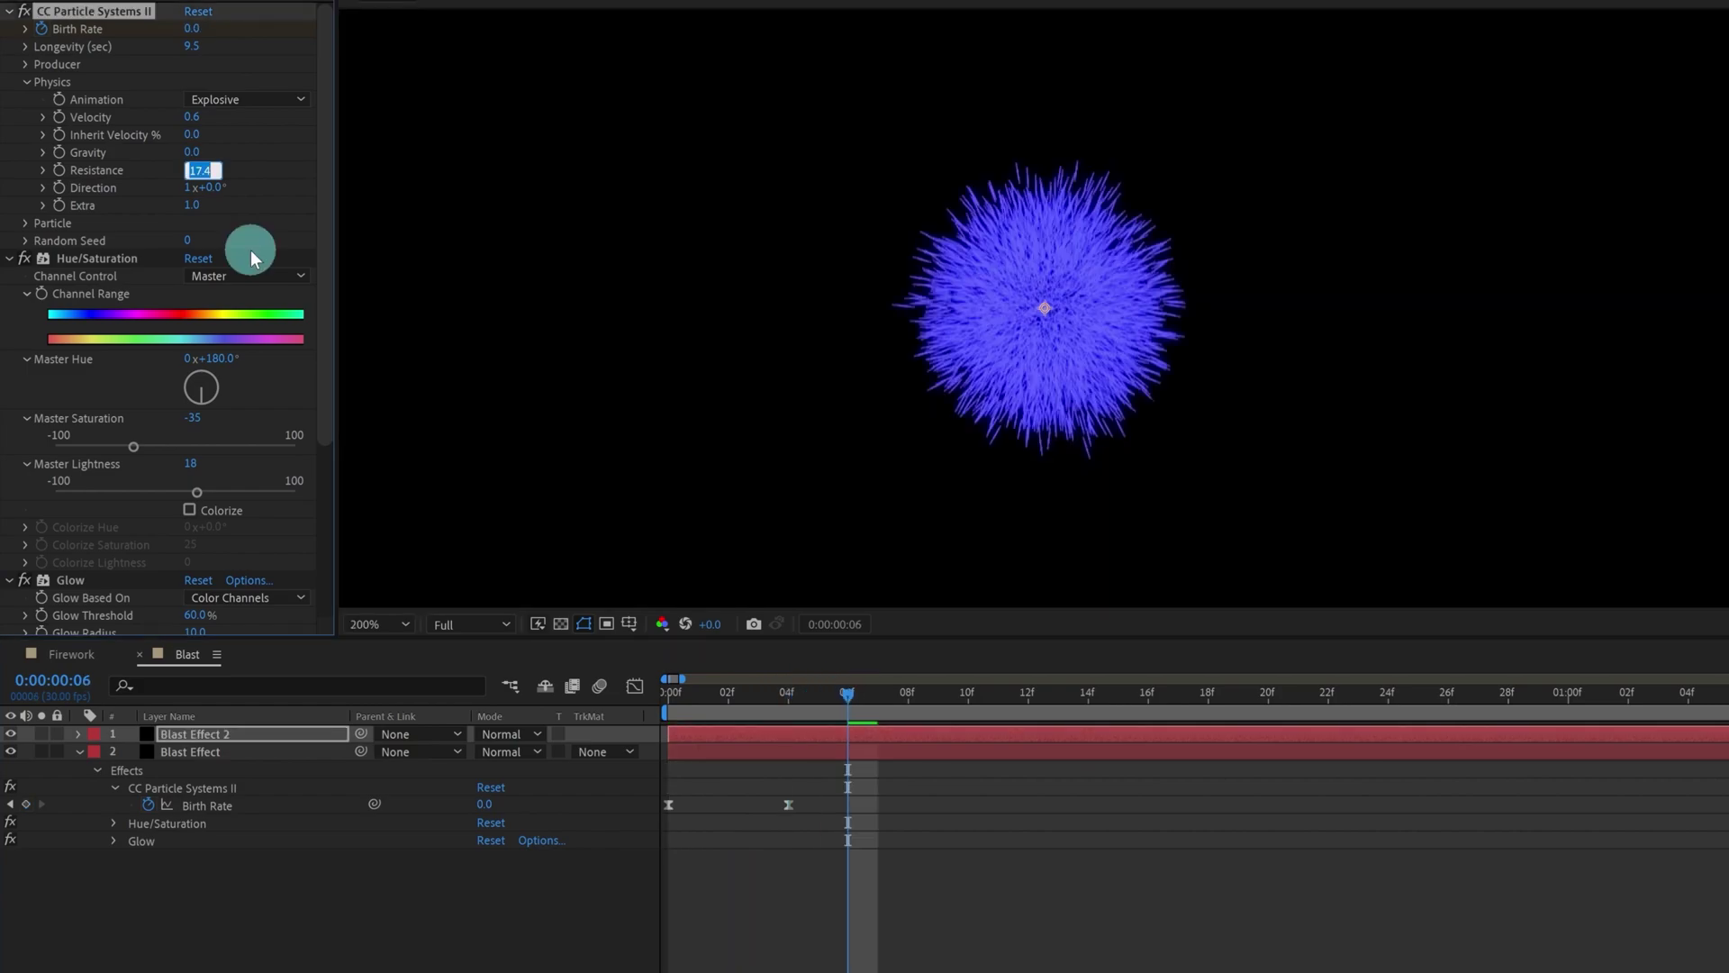
left_click(251, 250)
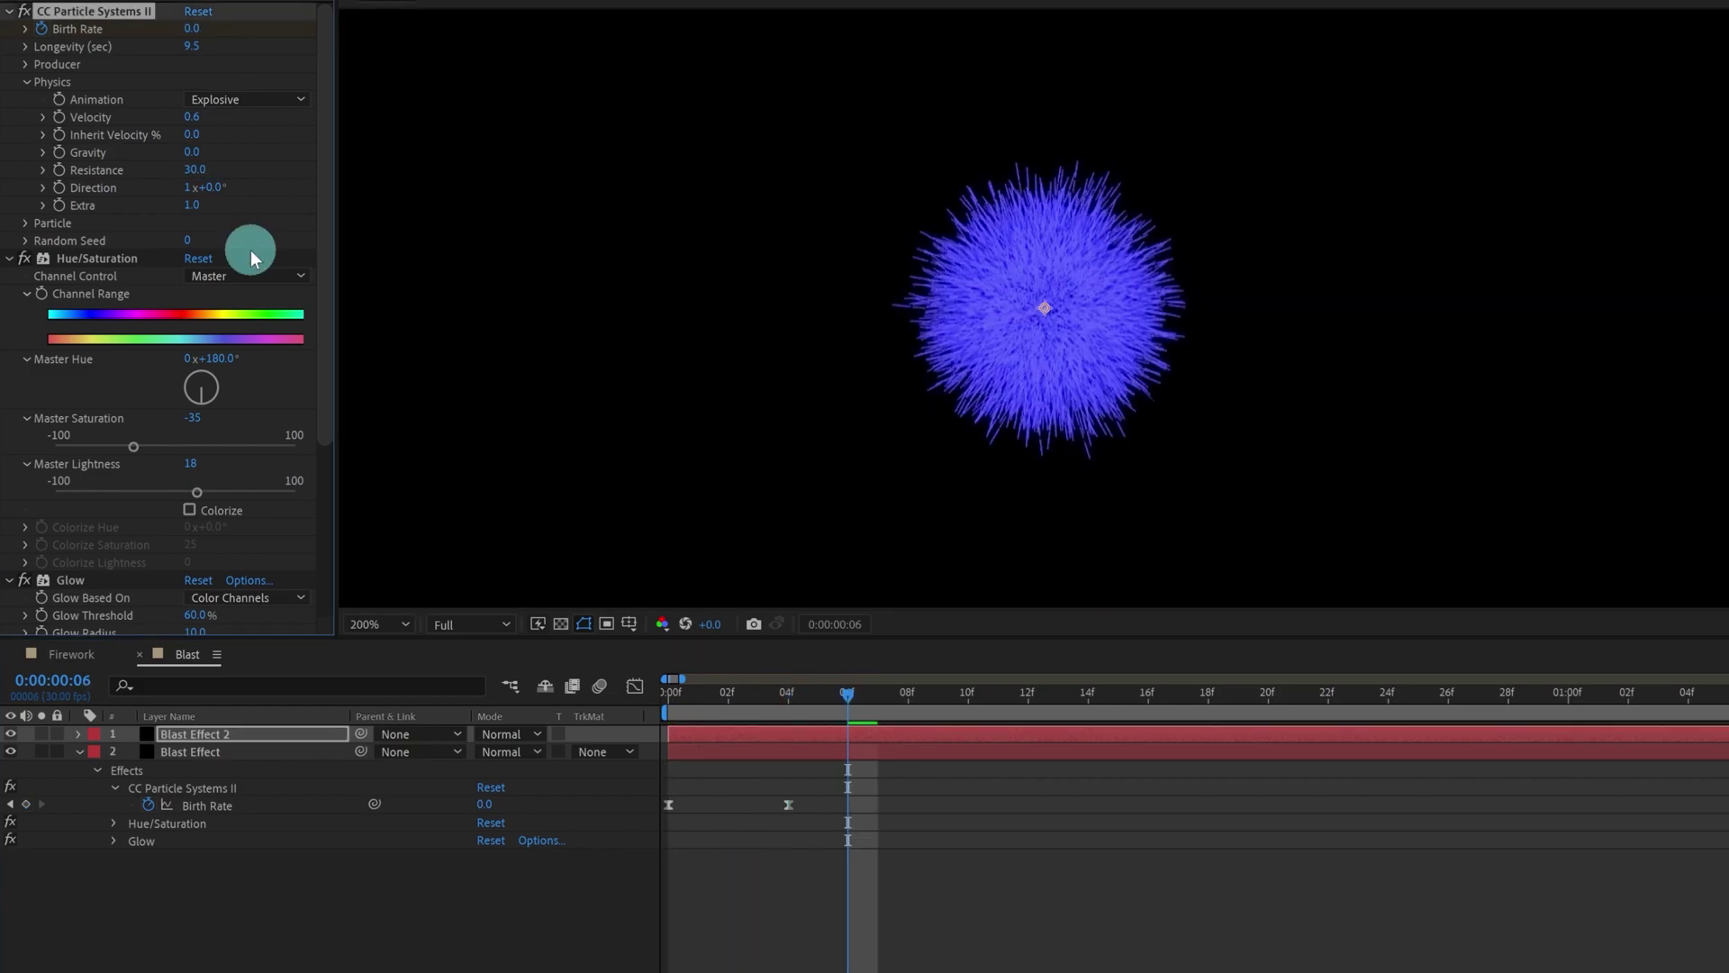
Step: Shift the Blast Effect 2 layer to start at 0:00:00:01 and move its last Birth Rate keyframe to 0:00:00:04
left_click_drag(793, 707, 661, 695)
key("u")
key("Page_Down")
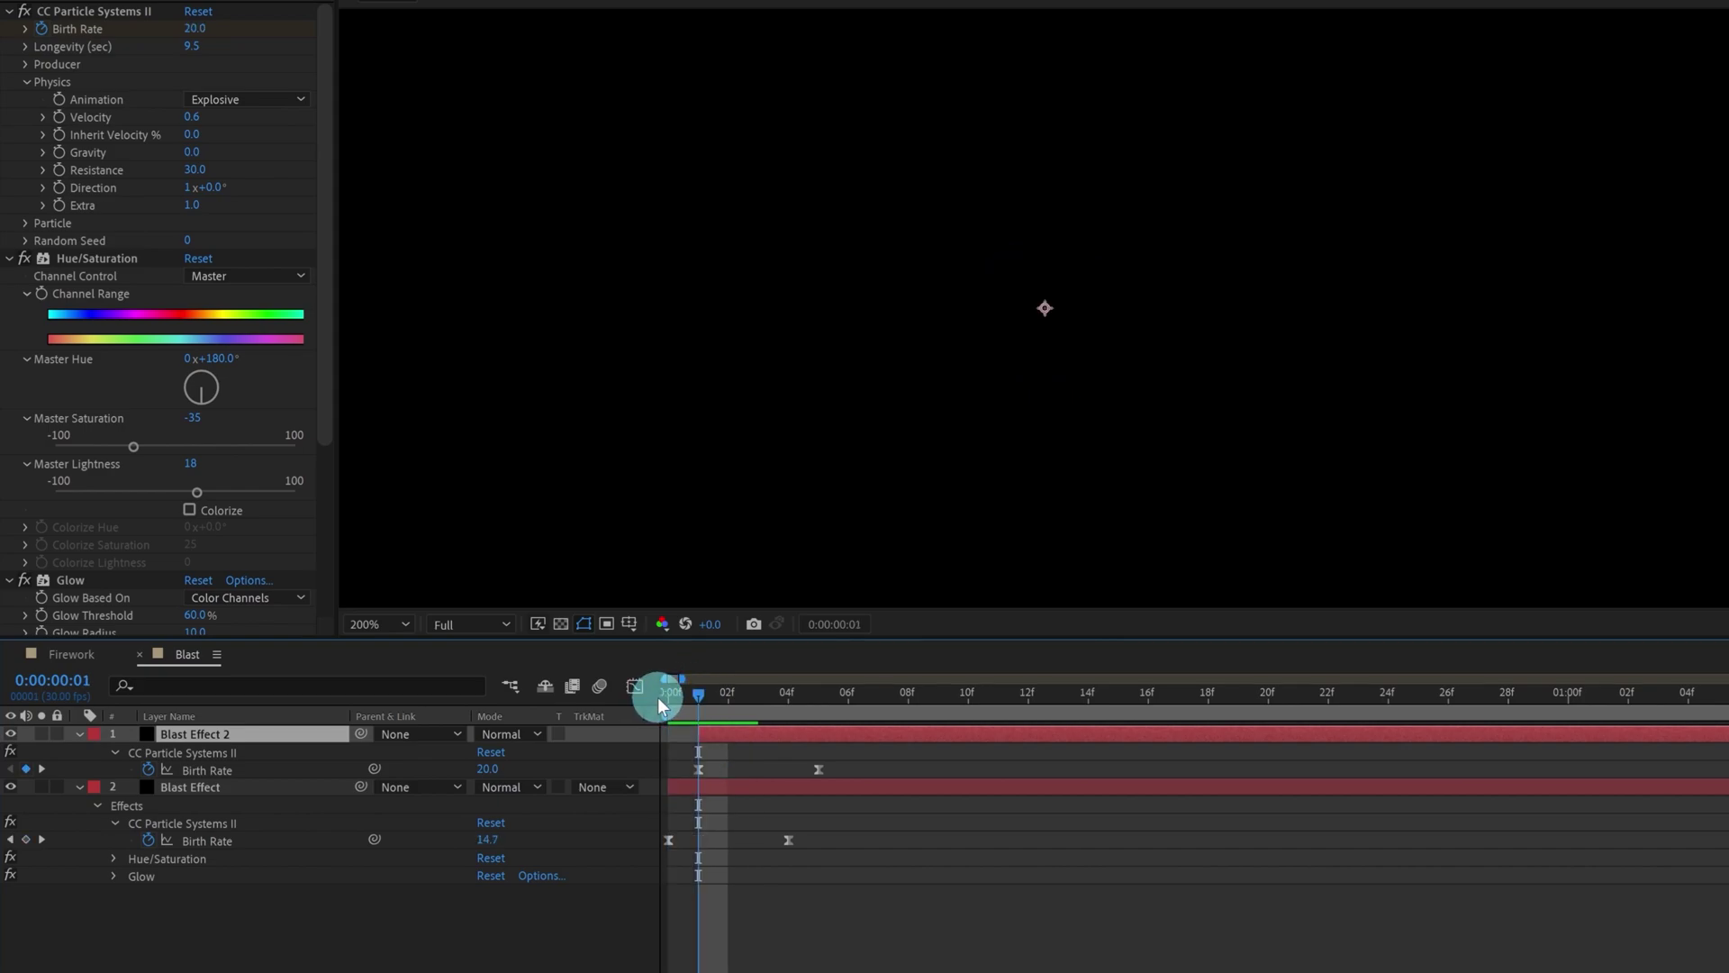
left_click(787, 699)
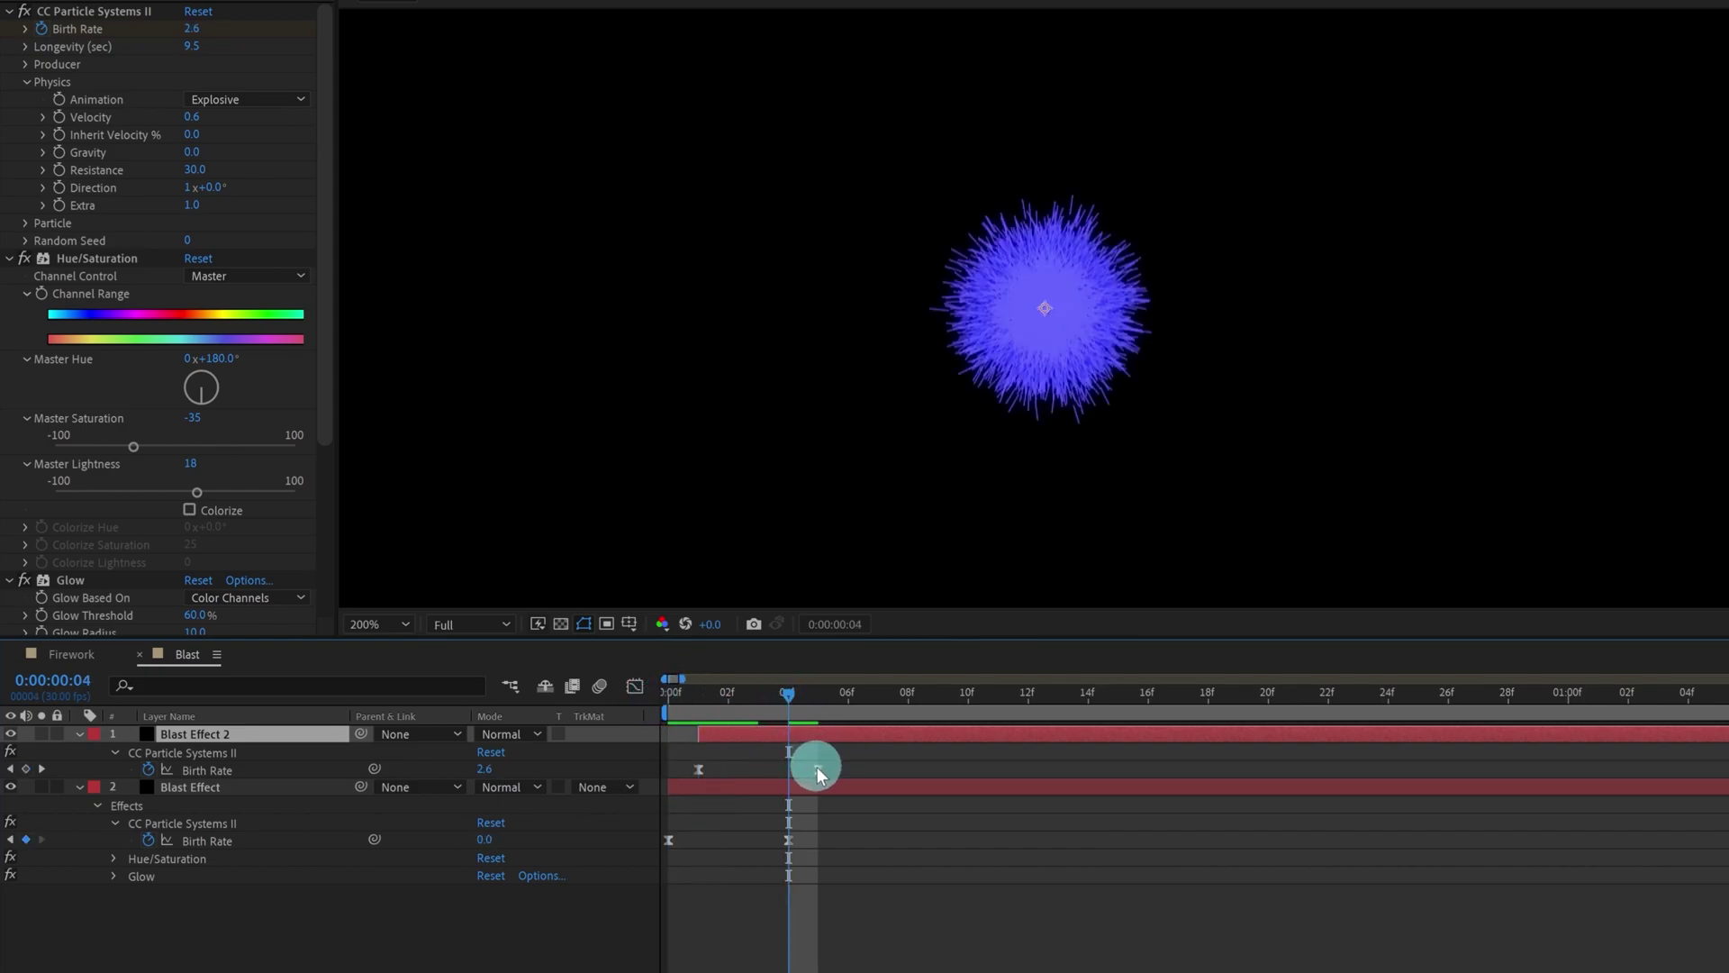
left_click_drag(819, 769, 788, 769)
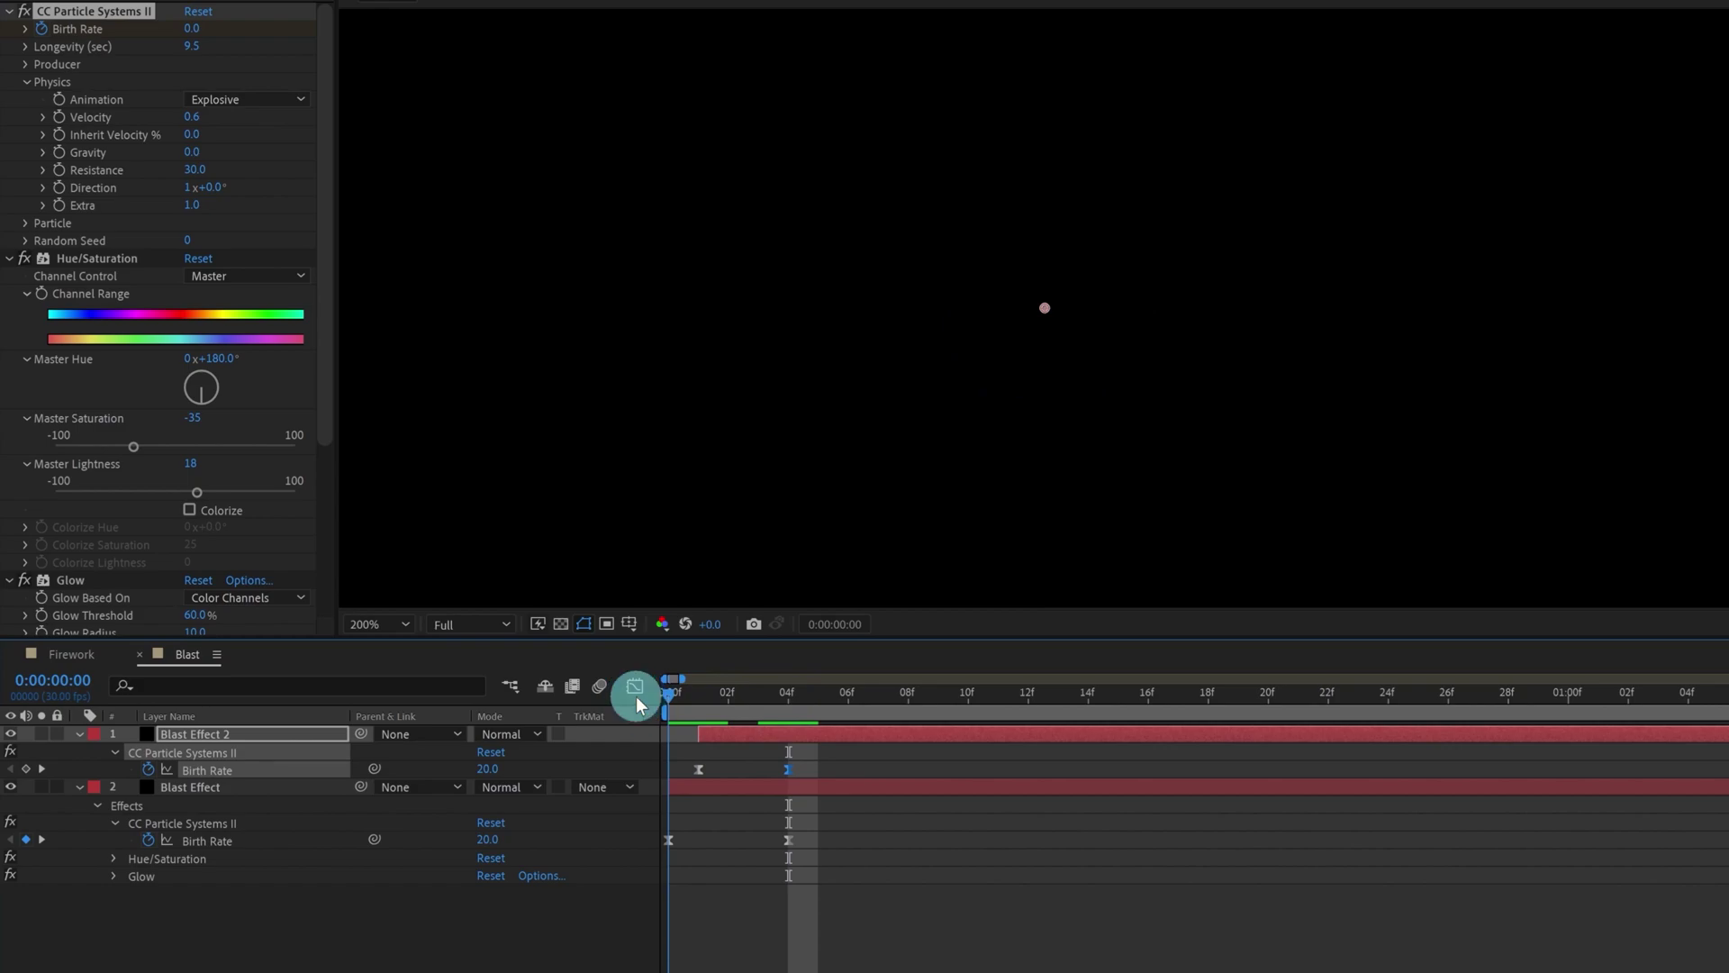
Step: Preview the layered burst from the first frame and place the playhead at 0:00:00:03
key("Home")
key("space")
key("space")
left_click(705, 692)
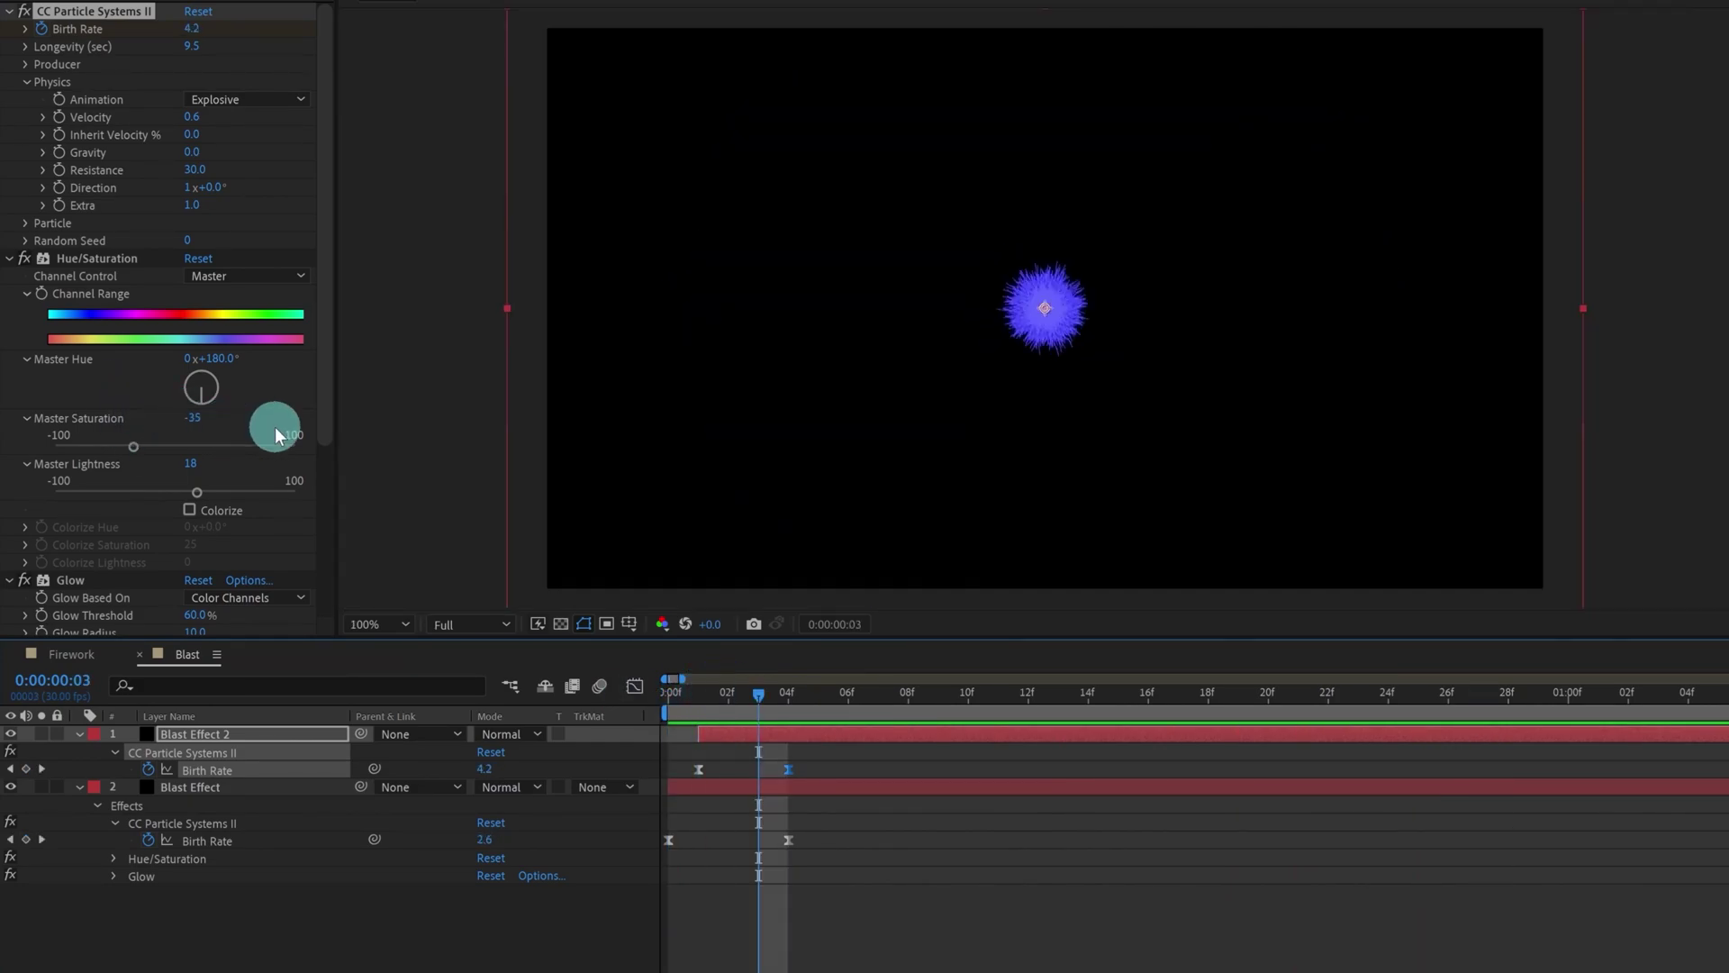
scroll(235, 409, "down", 1)
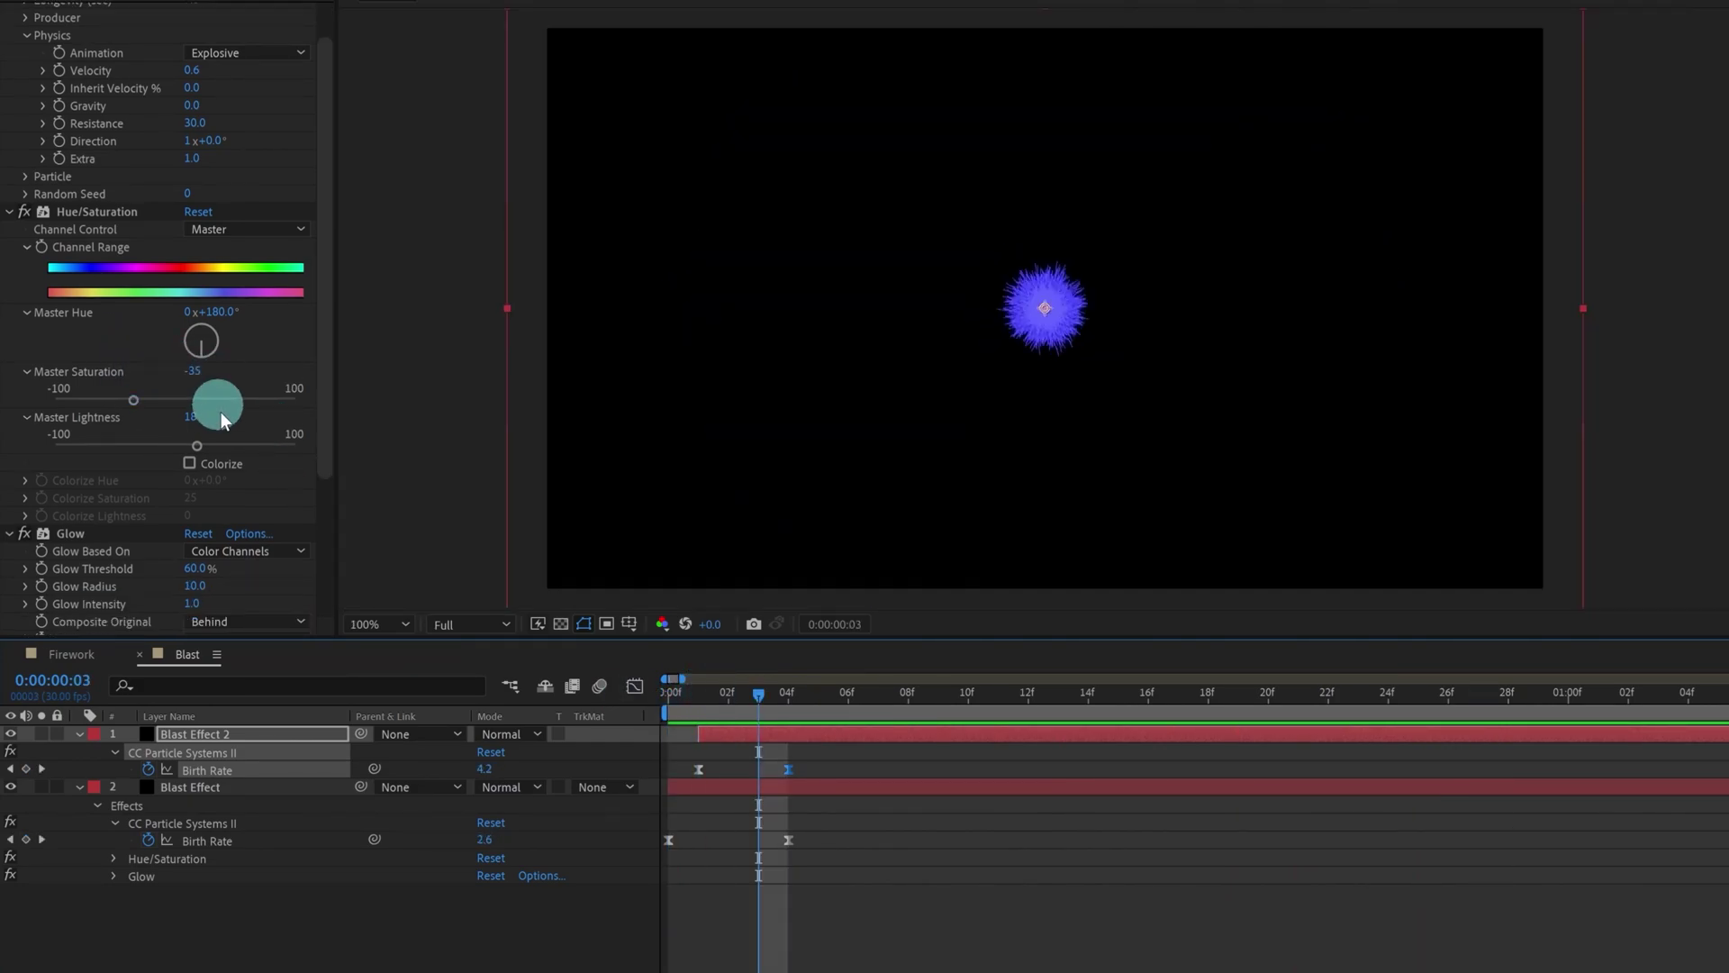
Step: Set Blast Effect 2's Master Lightness to 42 and Master Saturation to -36, and preview the burst from the first frame
mouse_move(197, 445)
left_mouse_down()
mouse_move(261, 446)
mouse_move(229, 450)
left_mouse_up()
mouse_move(122, 402)
left_mouse_down()
mouse_move(106, 398)
mouse_move(133, 402)
left_mouse_up()
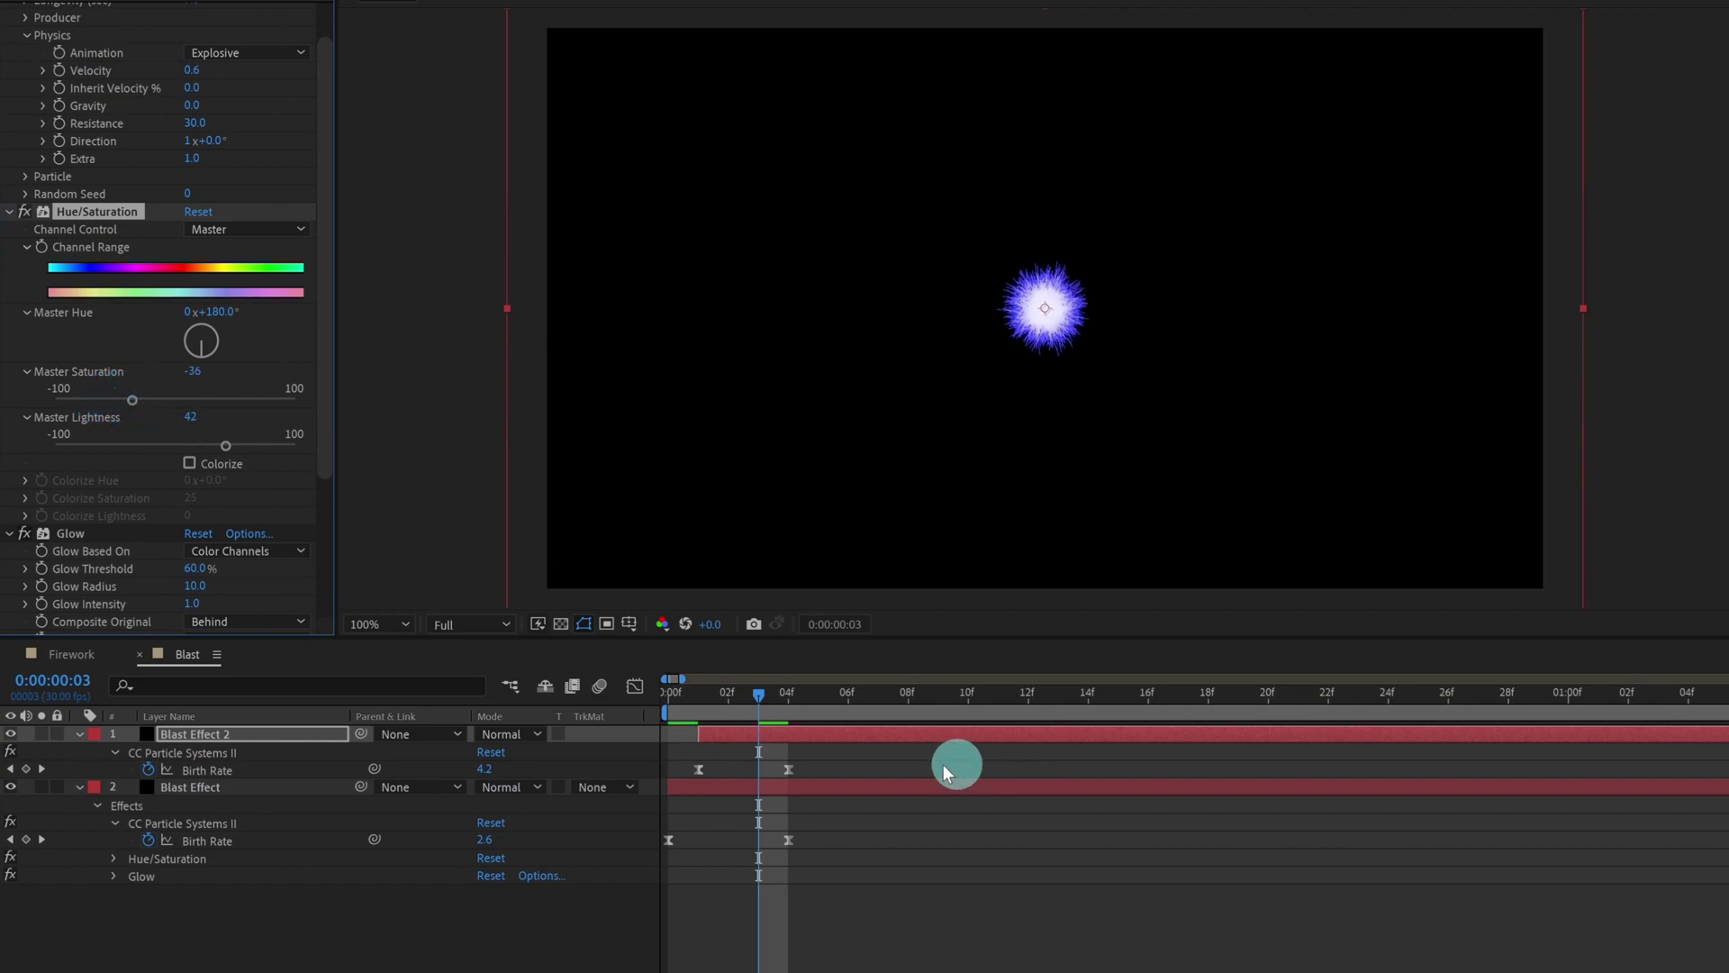
left_click_drag(698, 699, 622, 696)
key("space")
key("space")
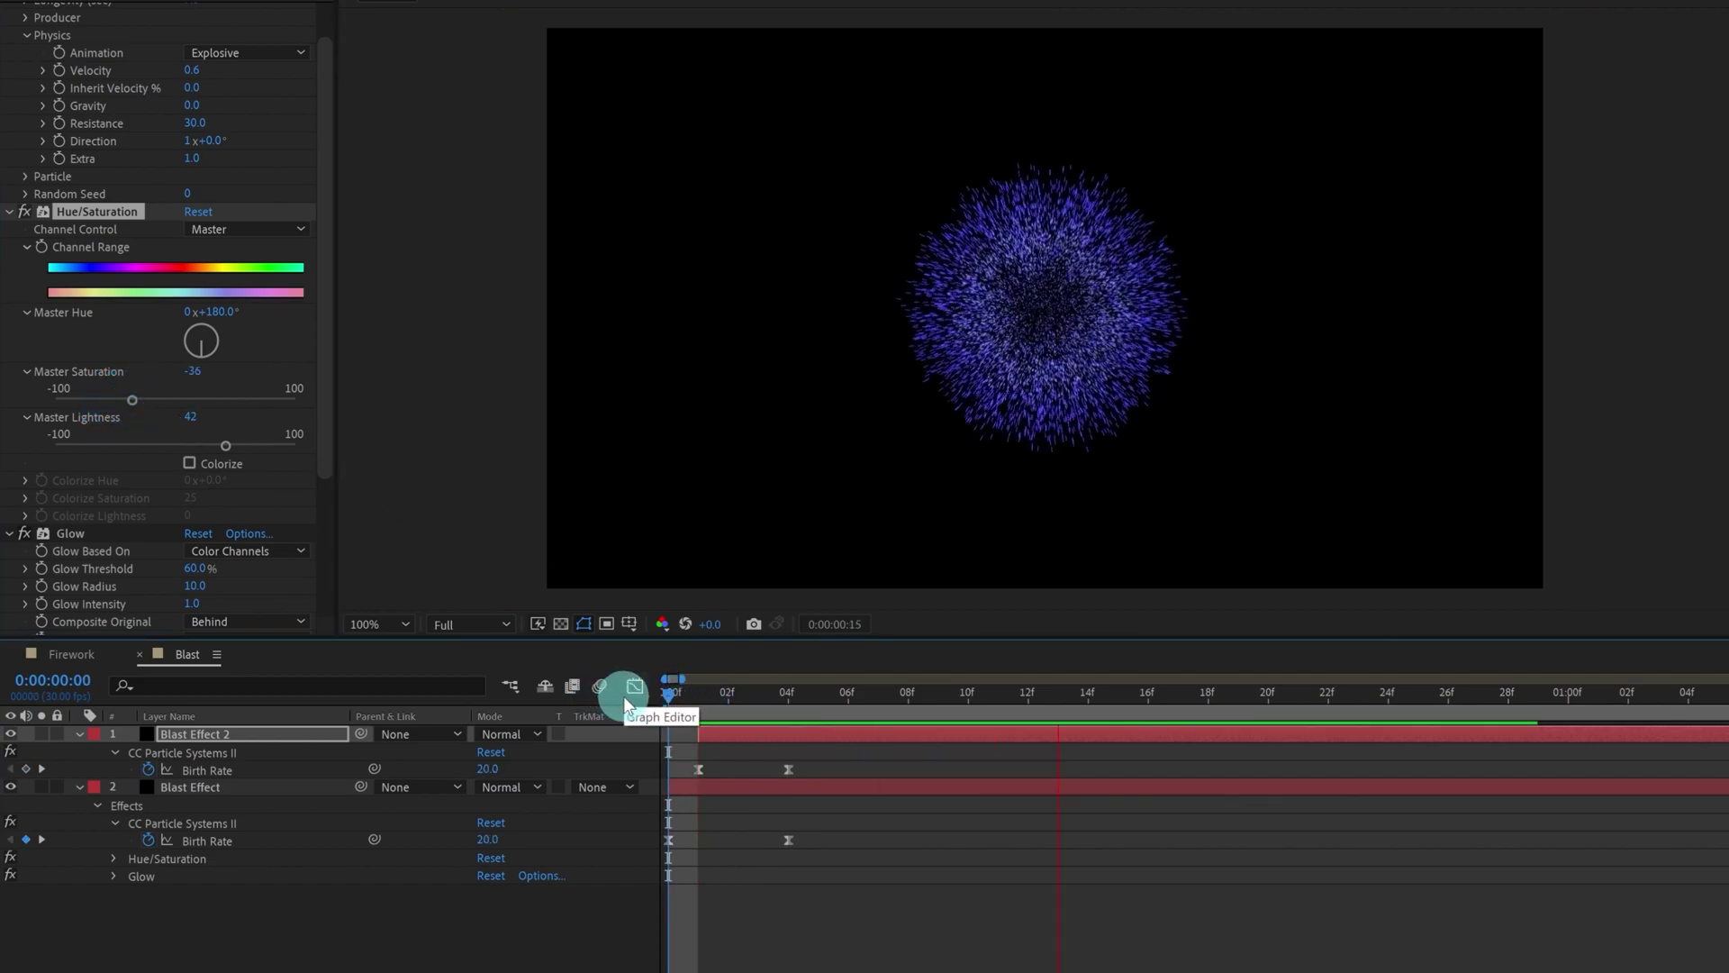
key("space")
Step: Set Blast Effect 2's particle Resistance to 45 and preview the burst from the first frame
left_click(728, 695)
left_click_drag(743, 700, 757, 700)
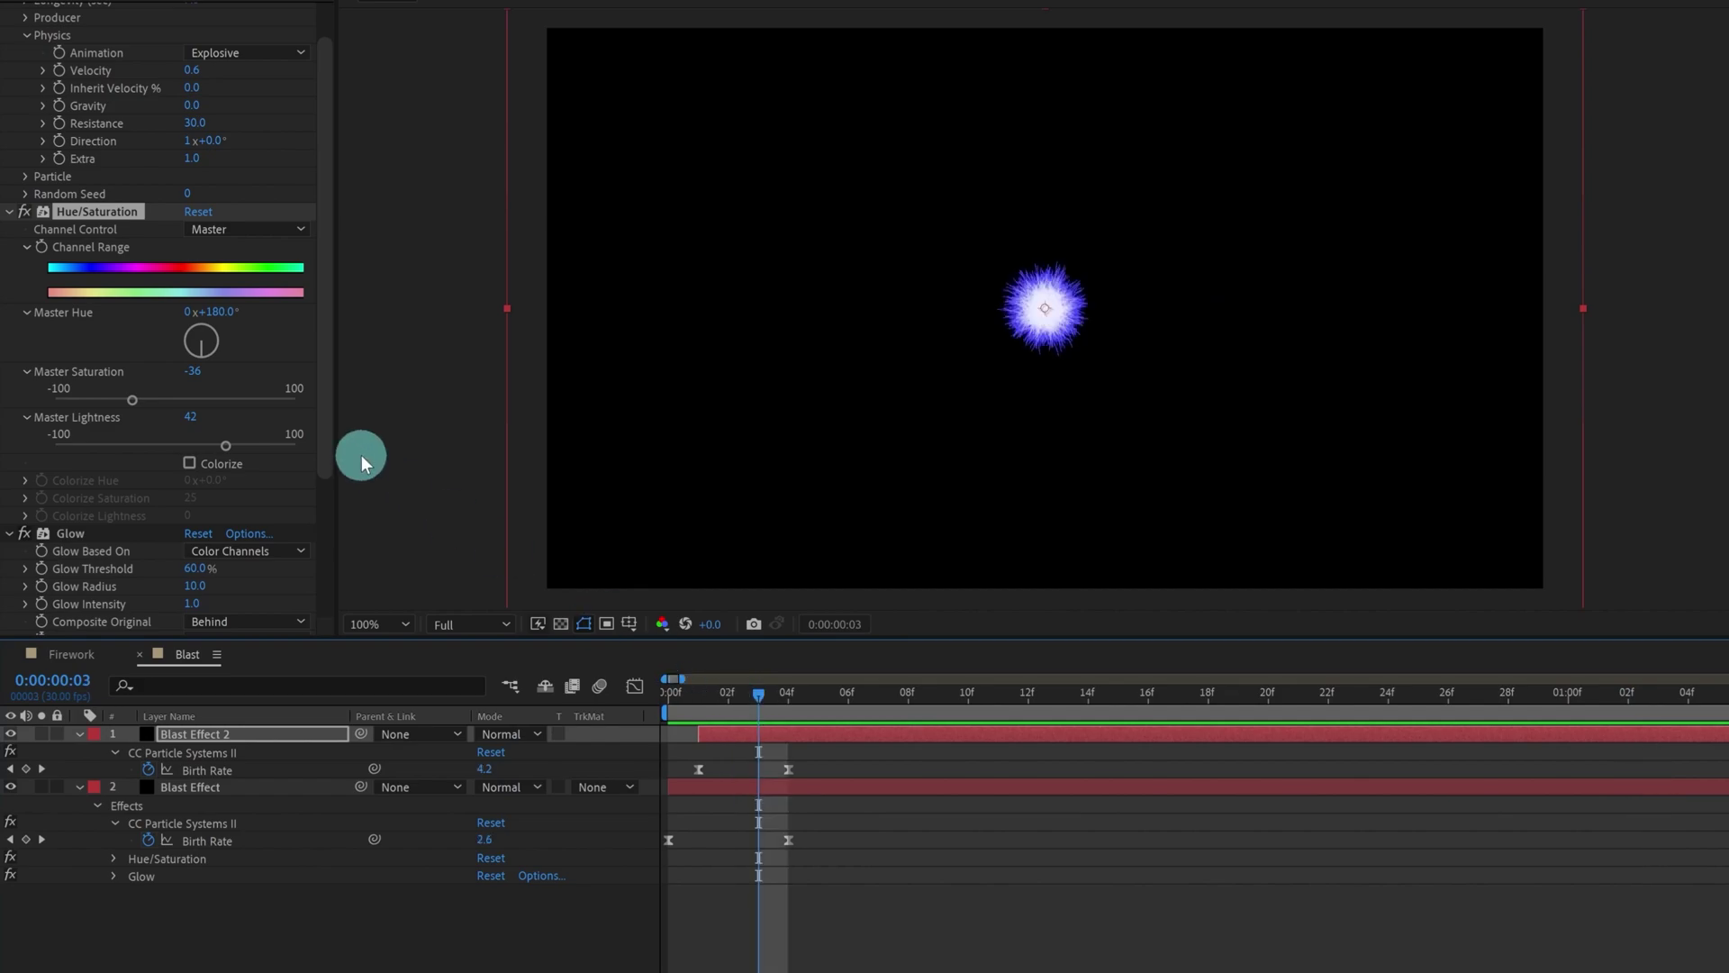
left_click(194, 123)
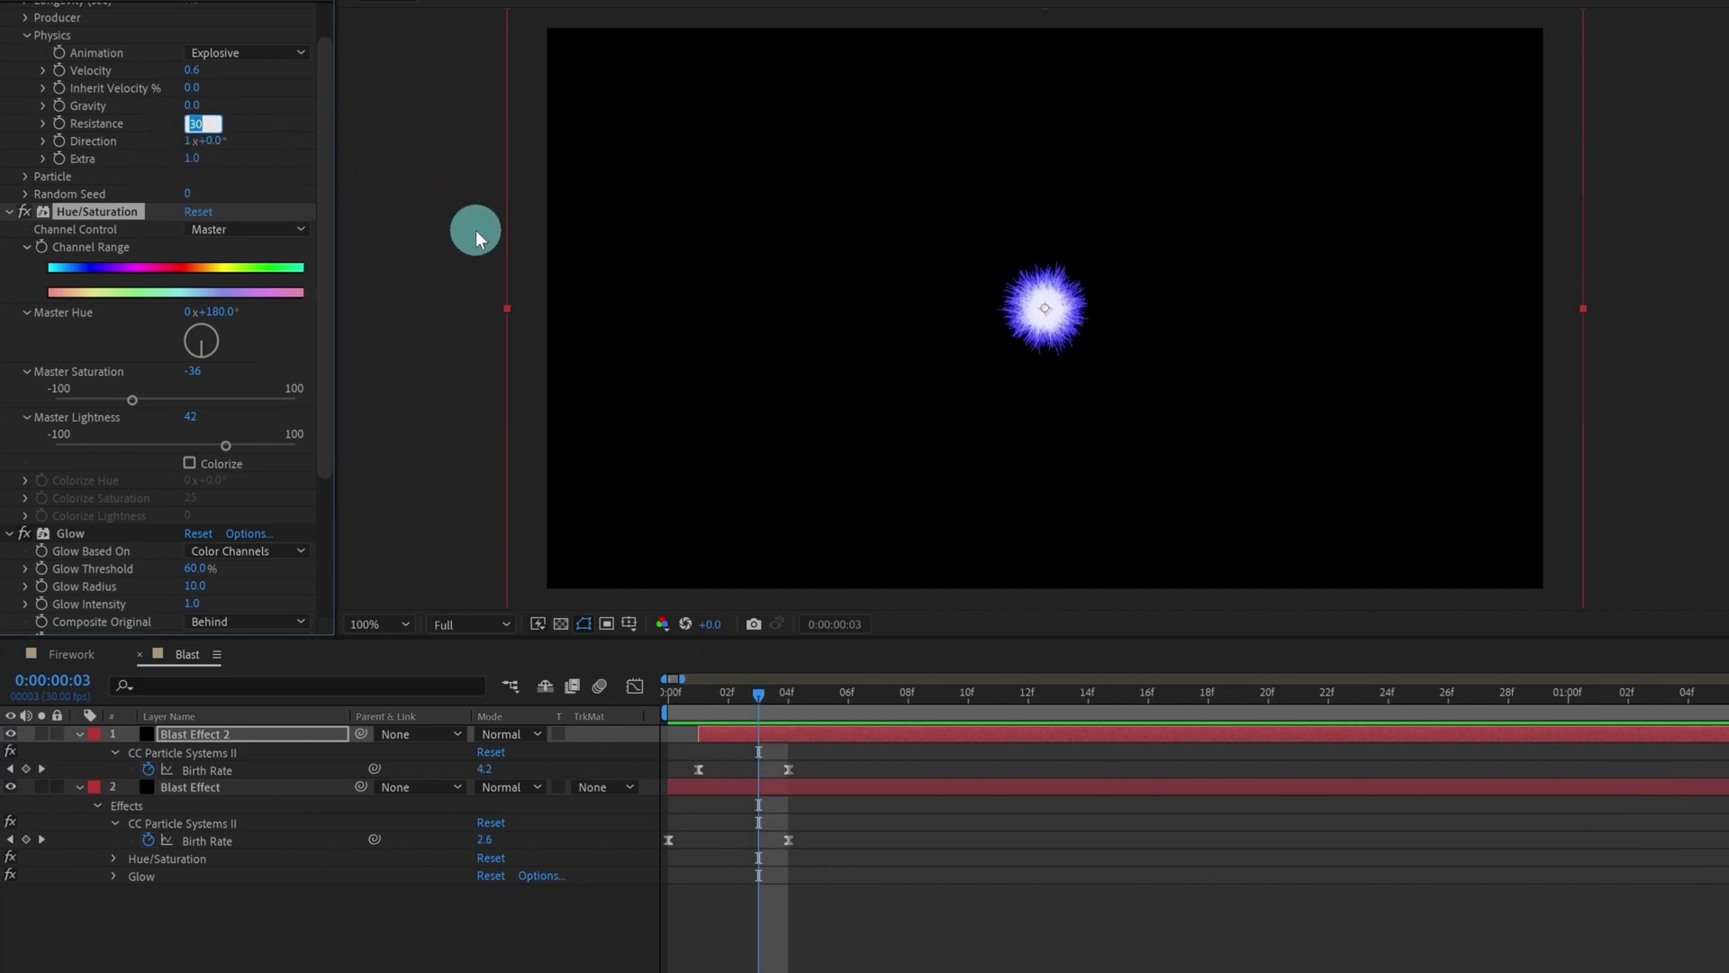
key("Return")
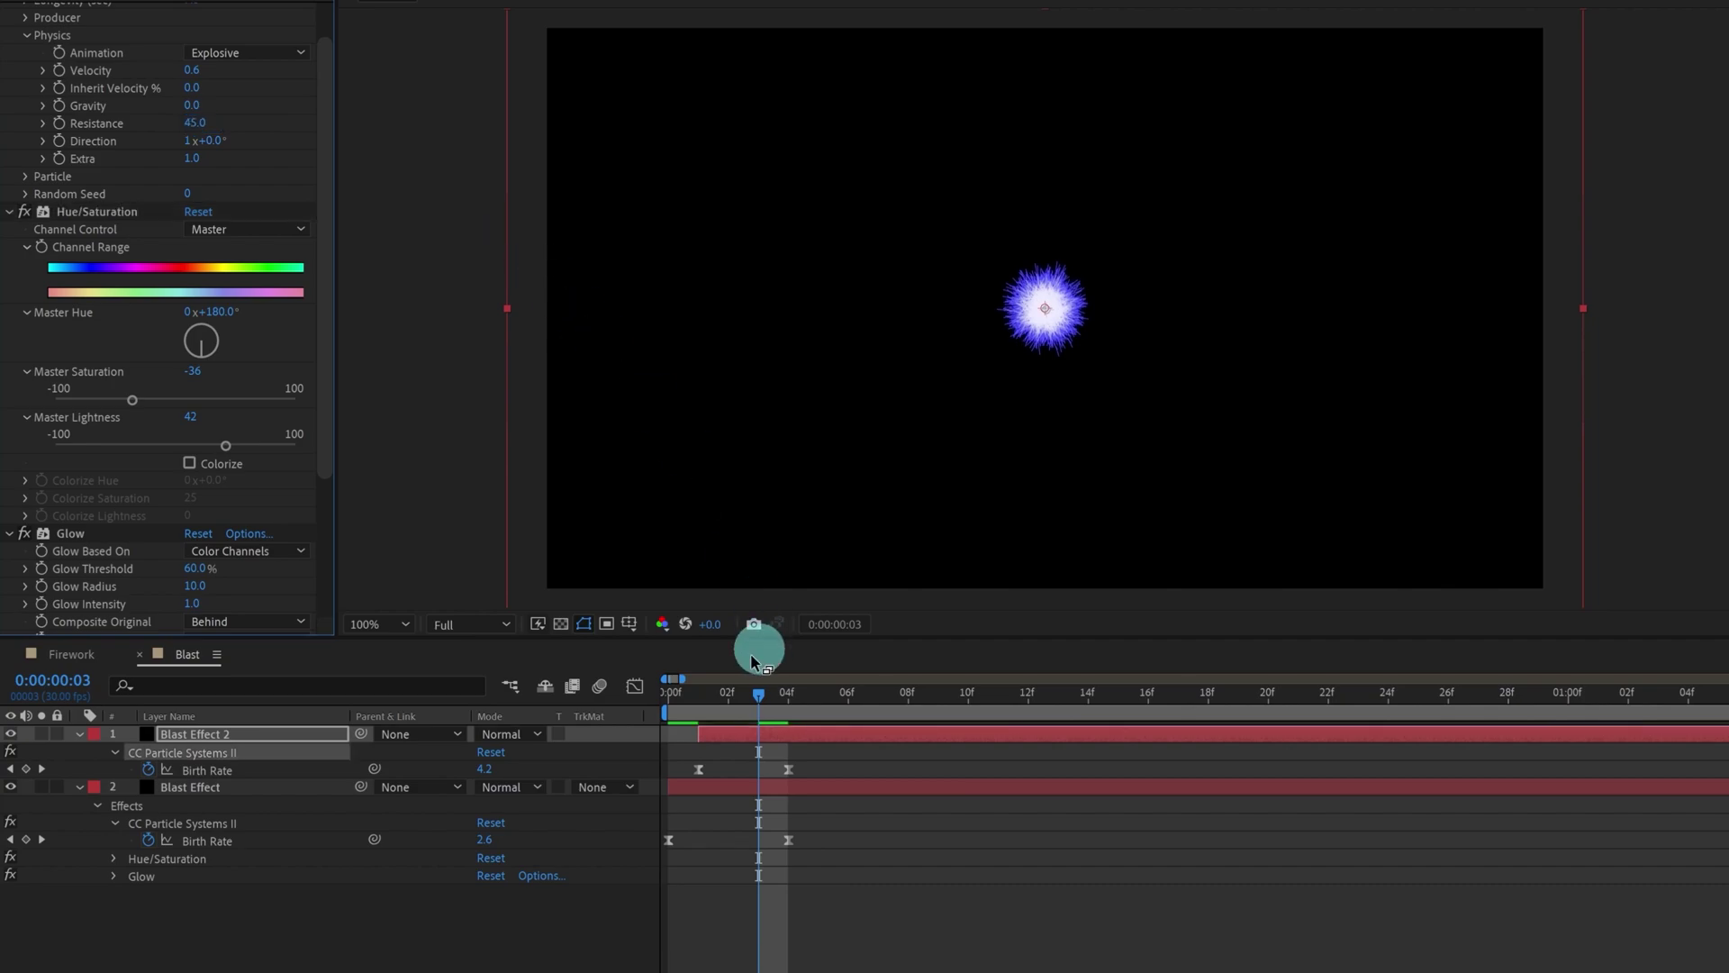
left_click_drag(724, 702, 658, 701)
left_click(657, 699)
key("space")
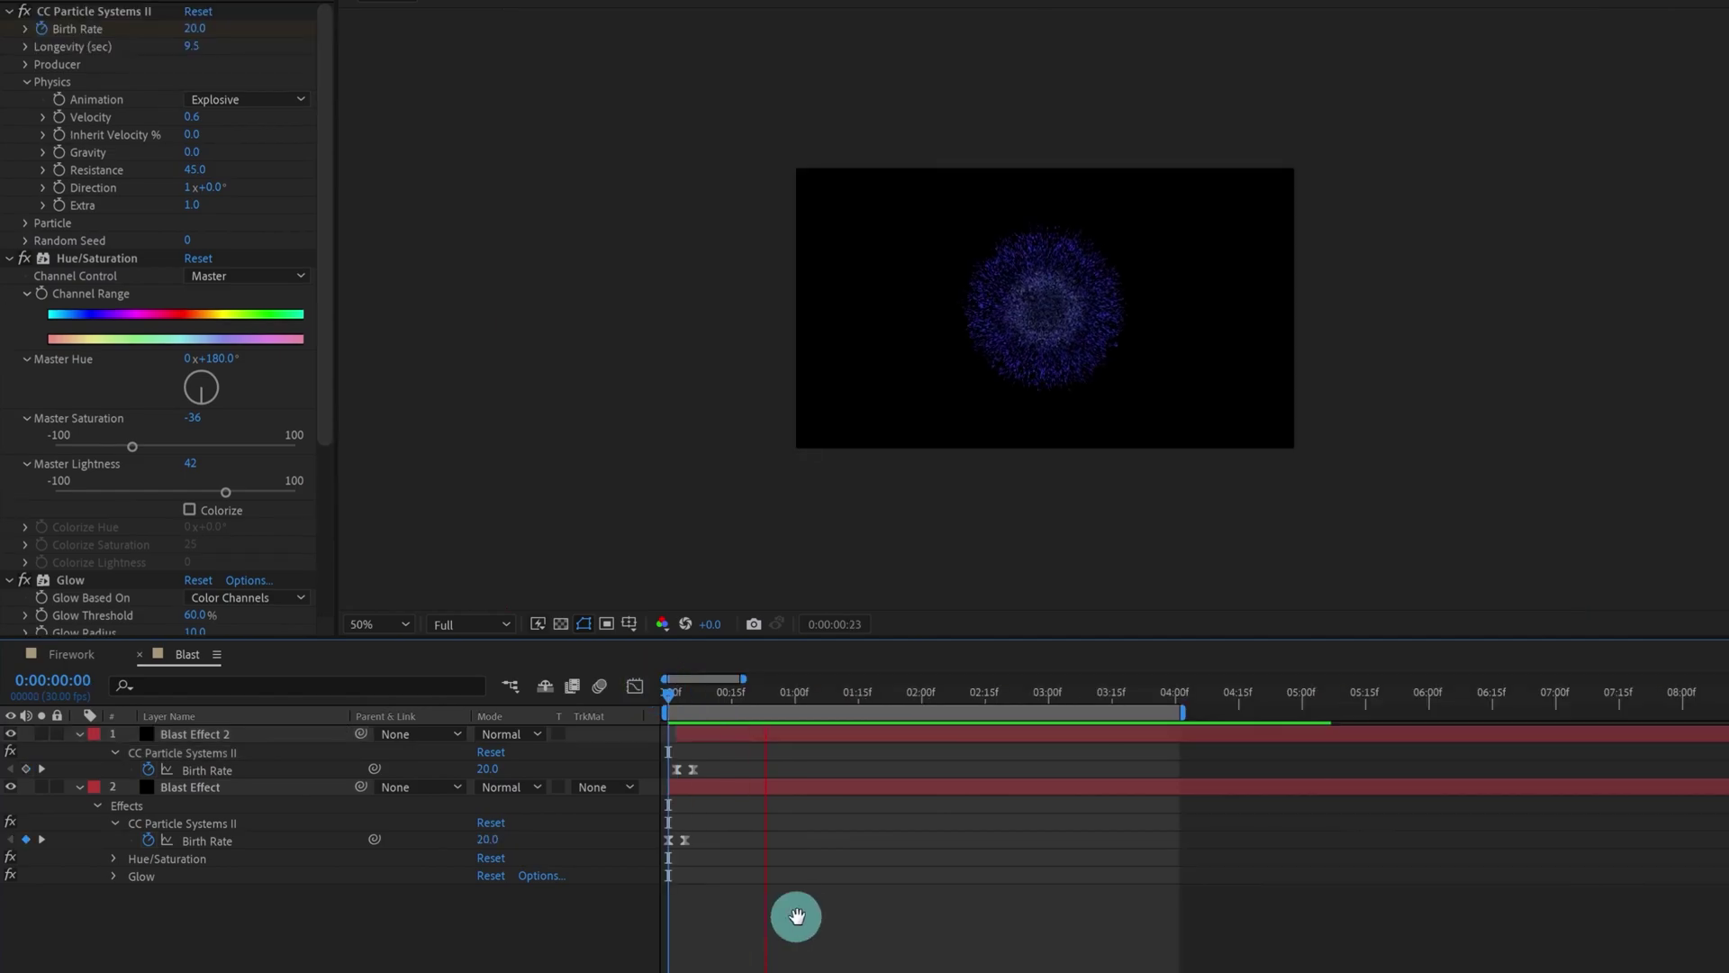
Step: Set Blast Effect 2's Birth Rate keyframe at 0:00:00:02 to 60 and preview the burst
left_click(685, 702)
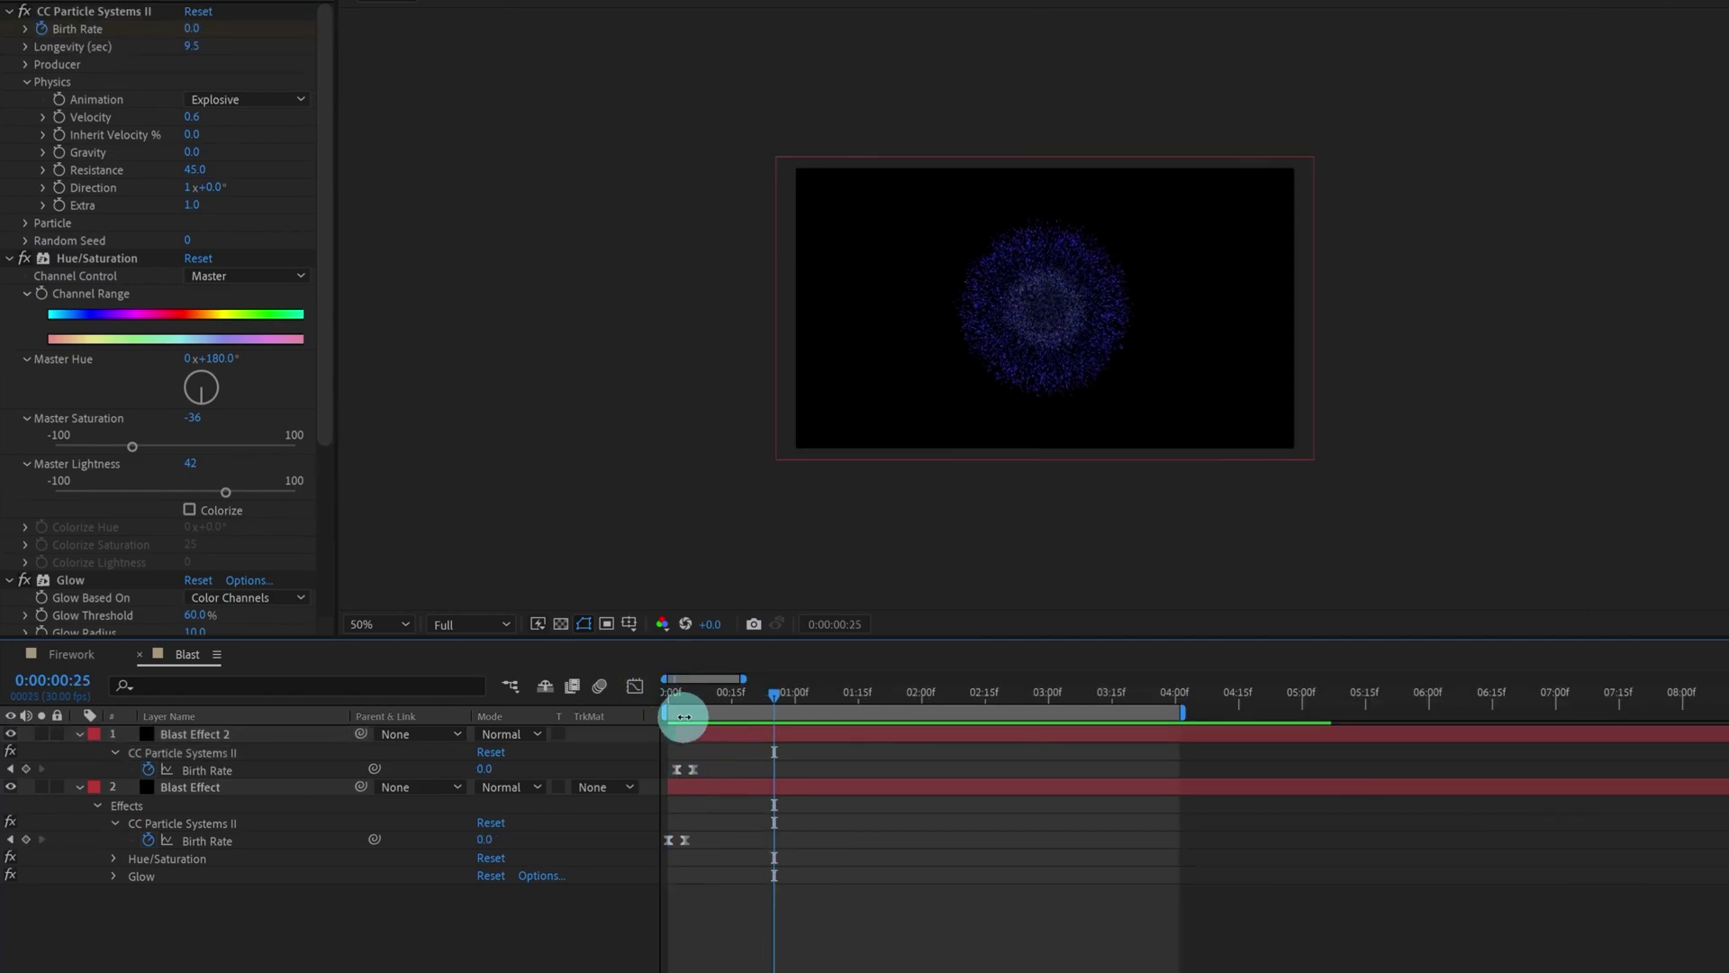
left_click(677, 701)
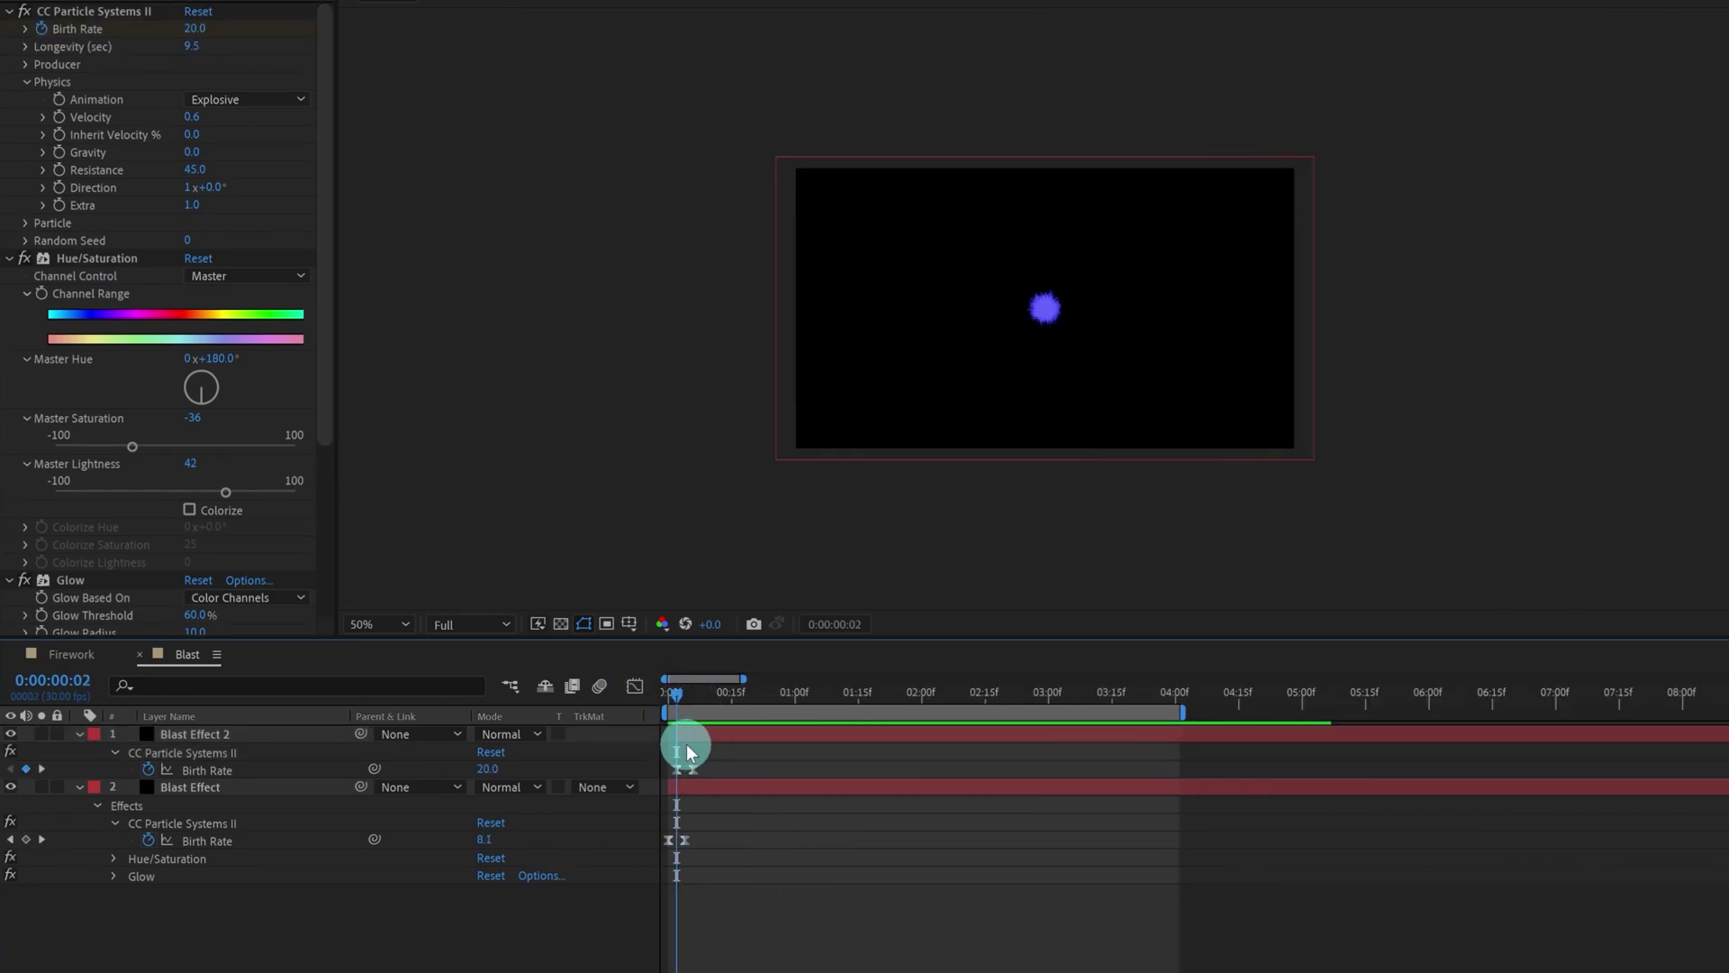
left_click(695, 735)
left_click(195, 29)
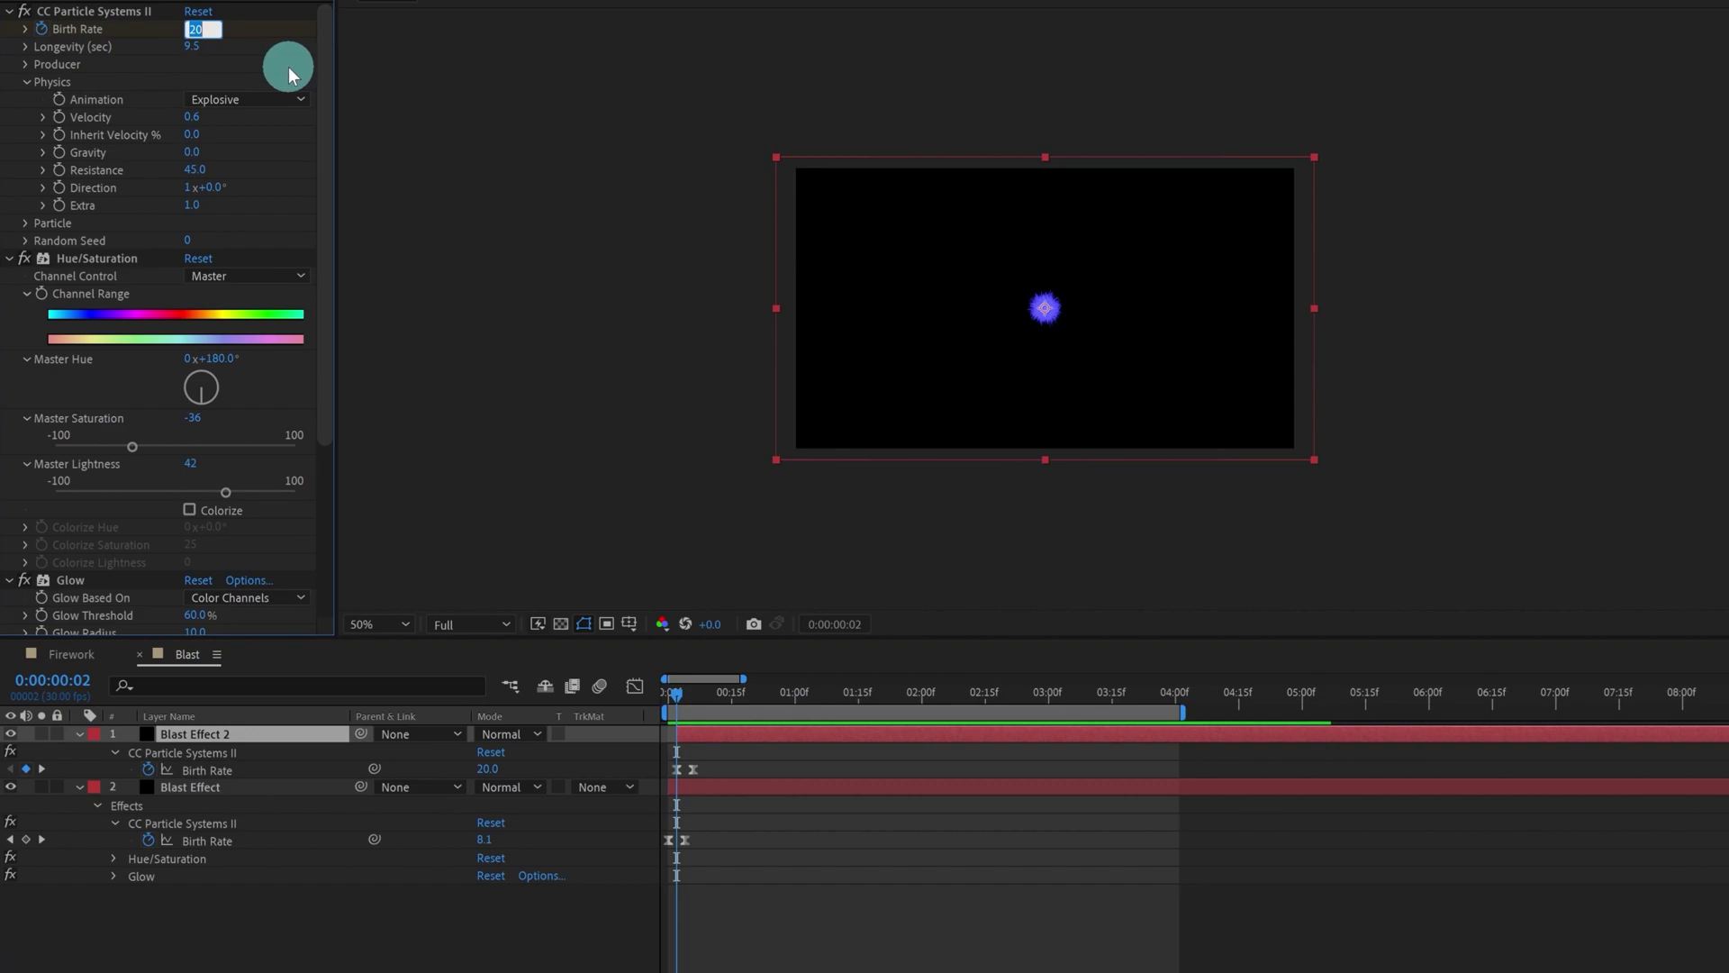
type("60")
key("Return")
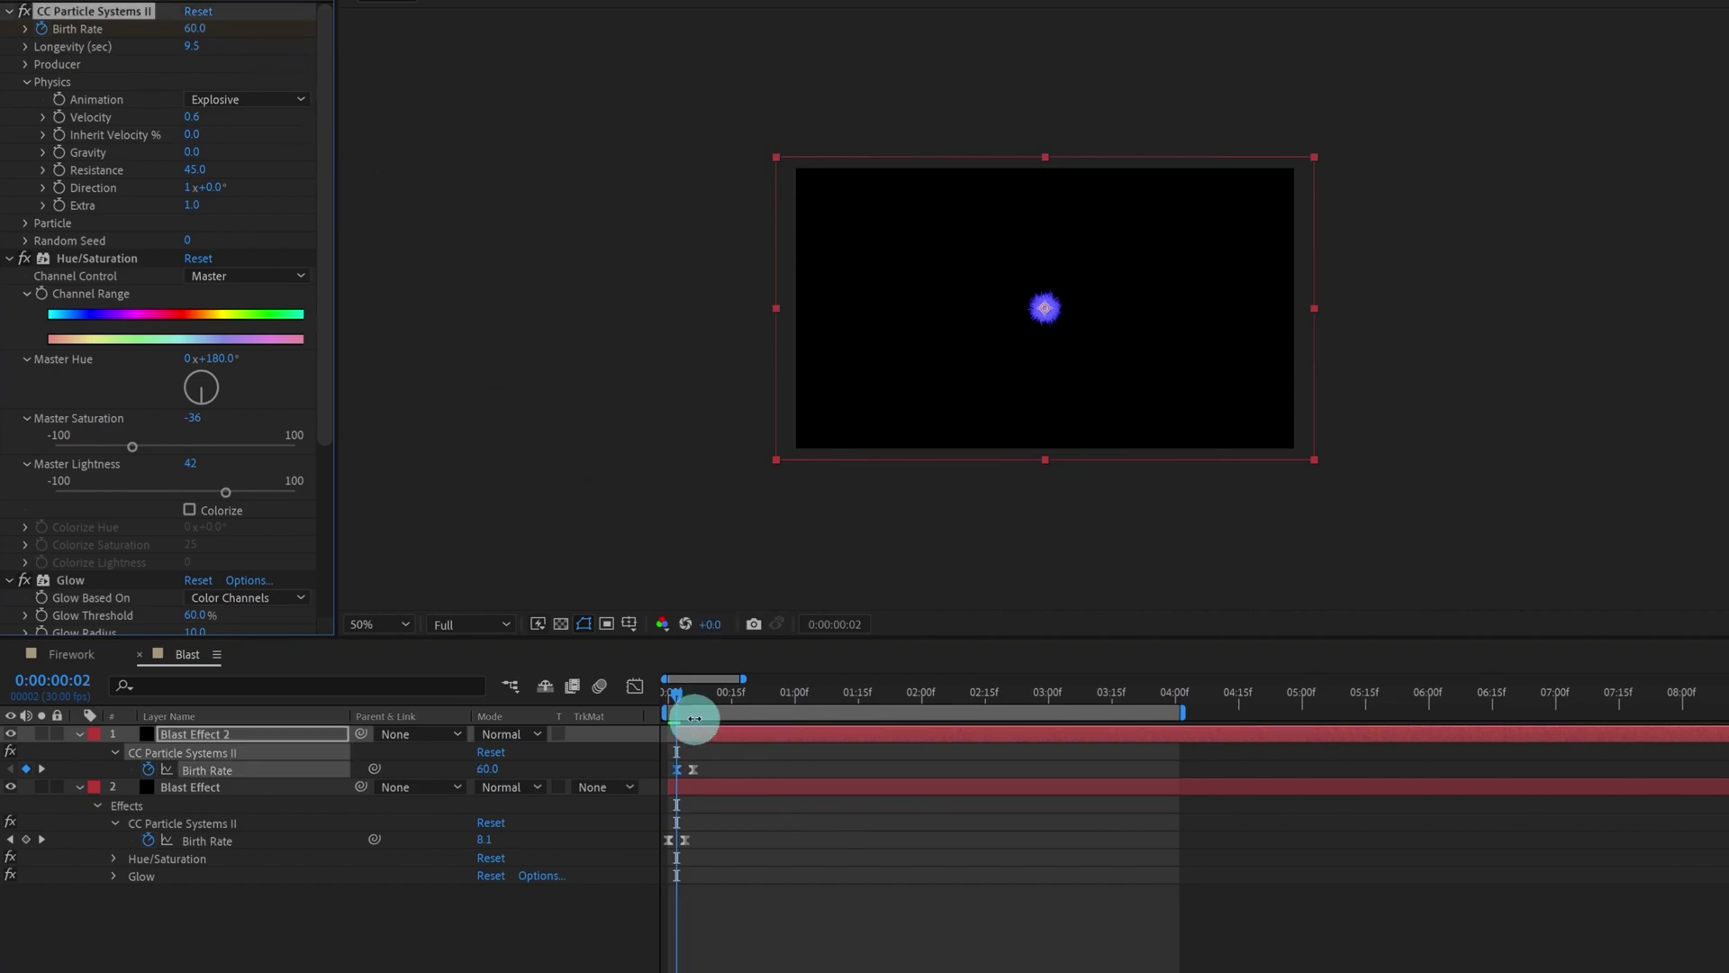
key("space")
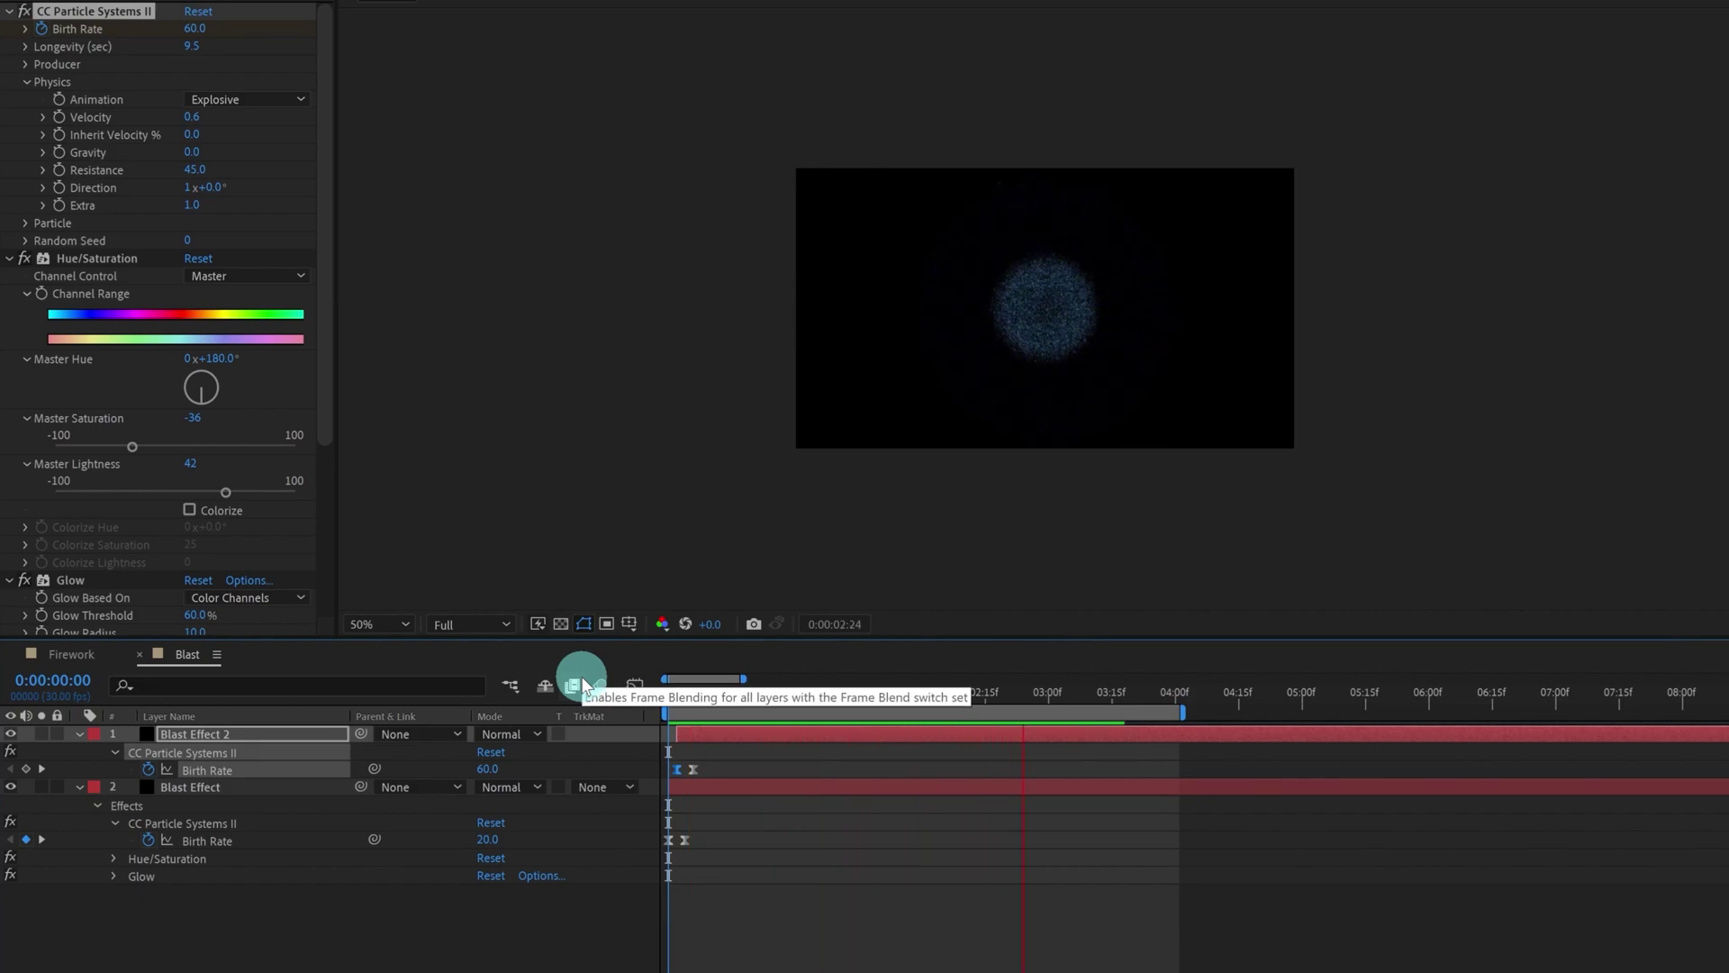
Step: Return to Blast Effect 2's first Birth Rate keyframe and set the particle Longevity to 6 seconds
left_click(725, 694)
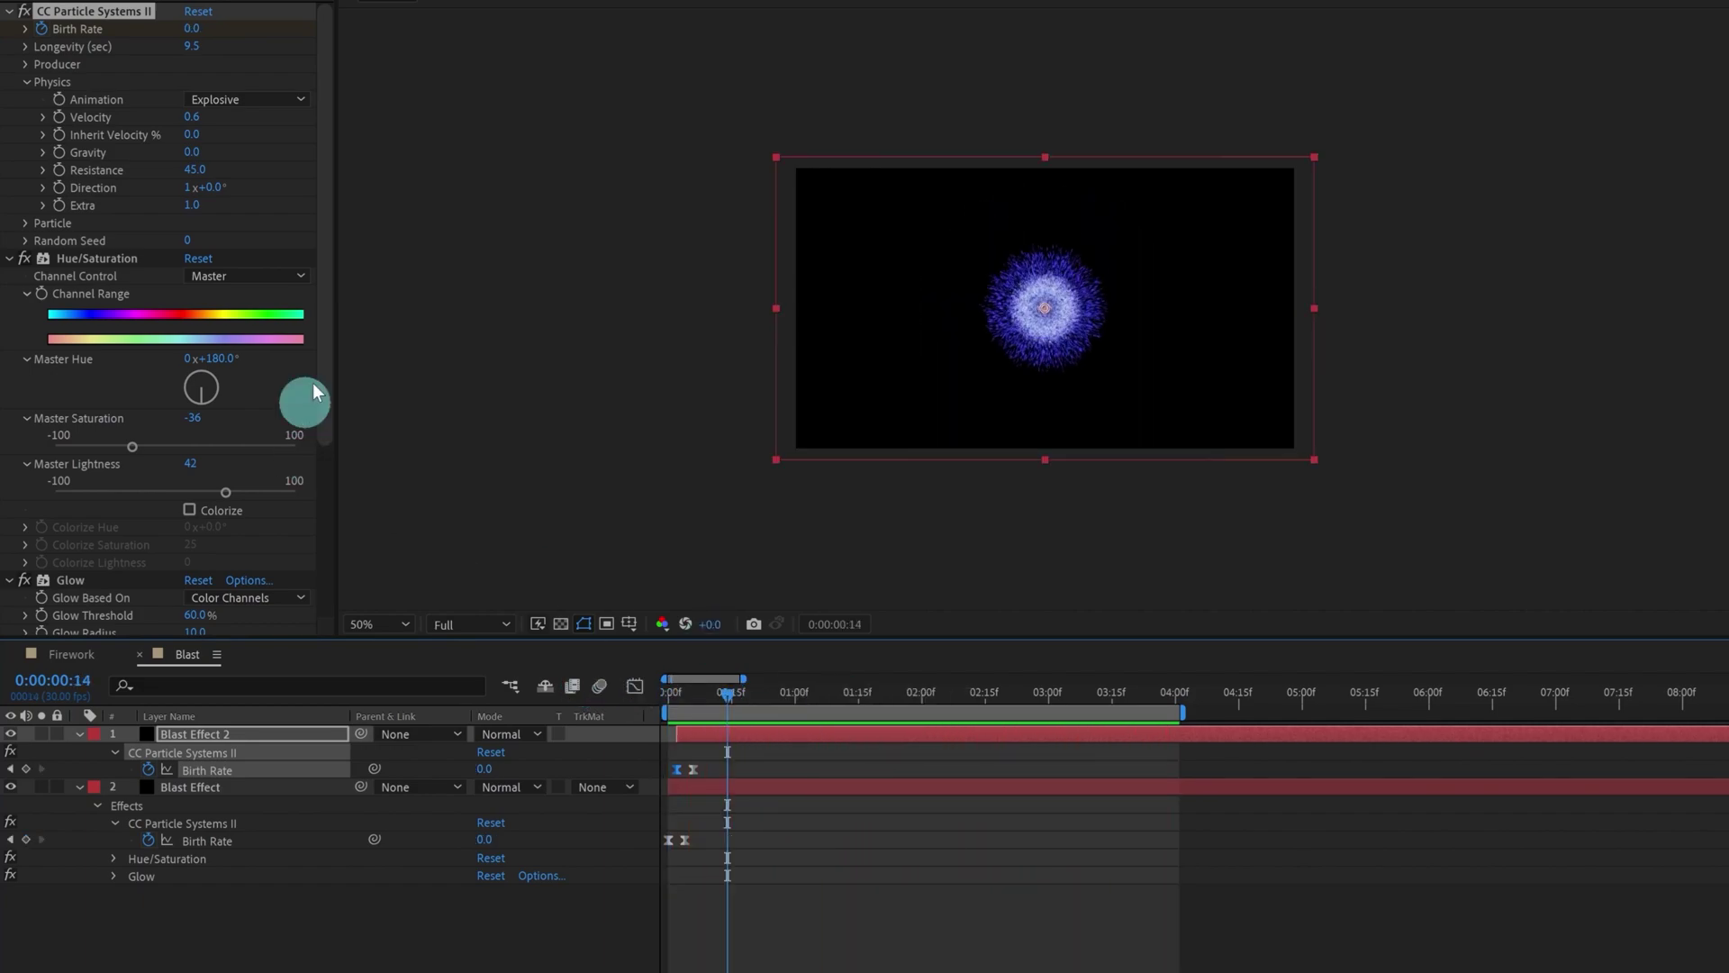
key("j")
key("j")
key("j")
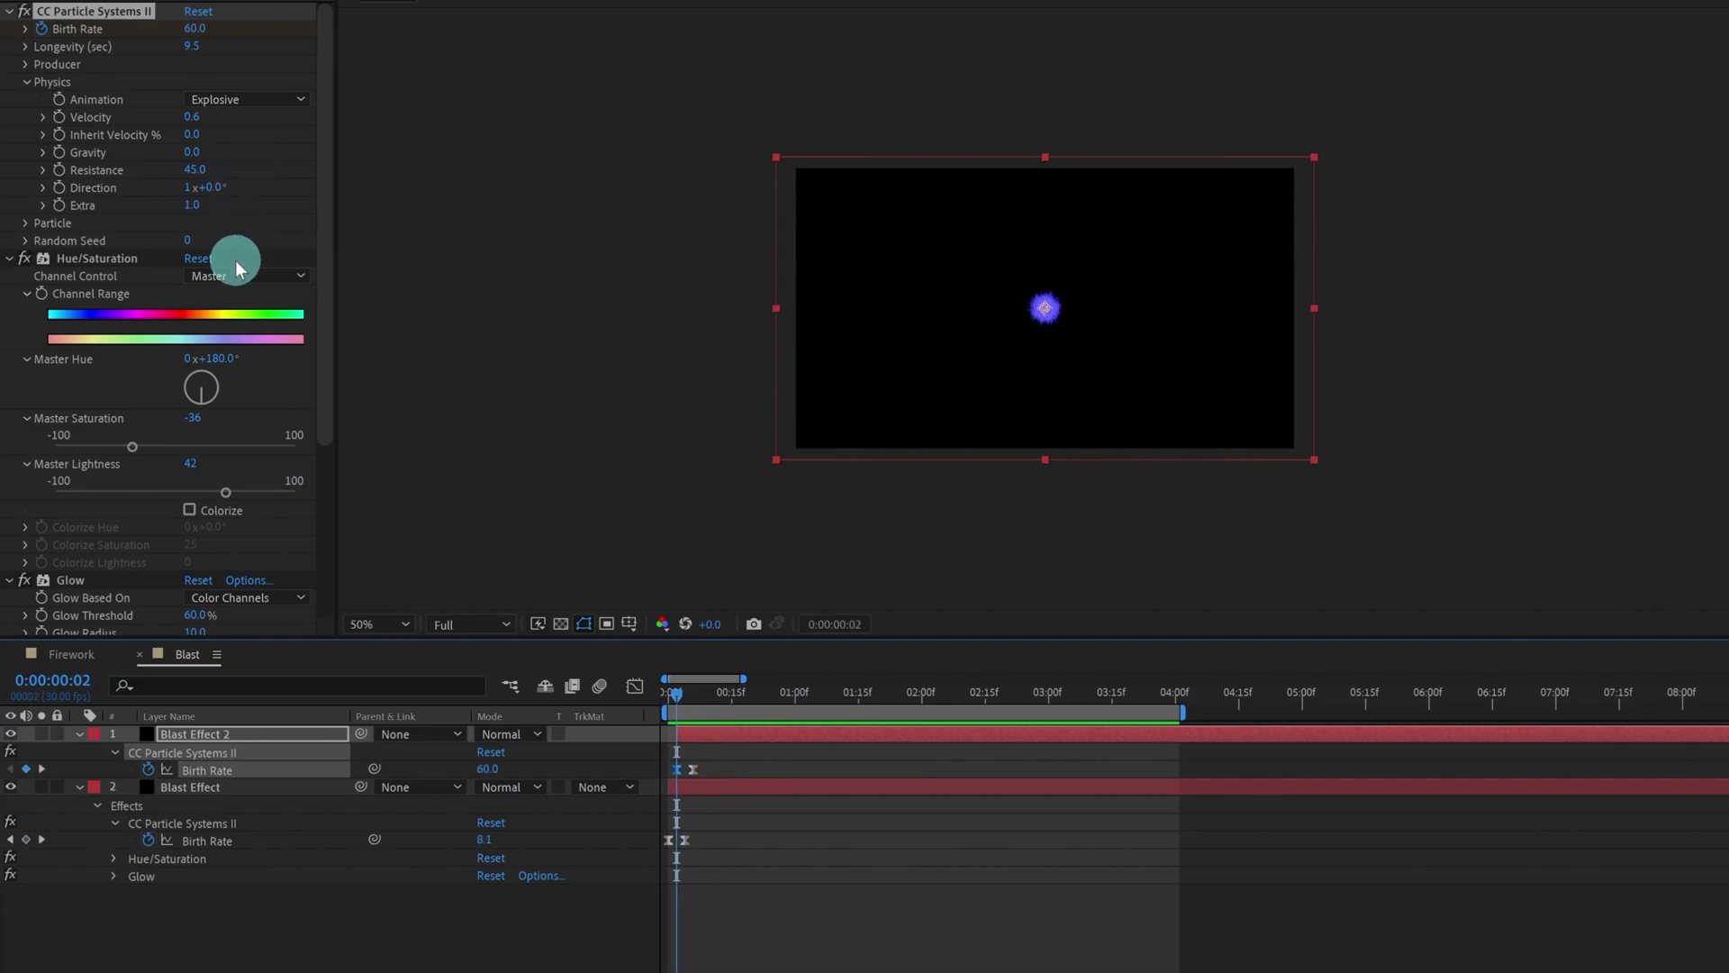
left_click(195, 46)
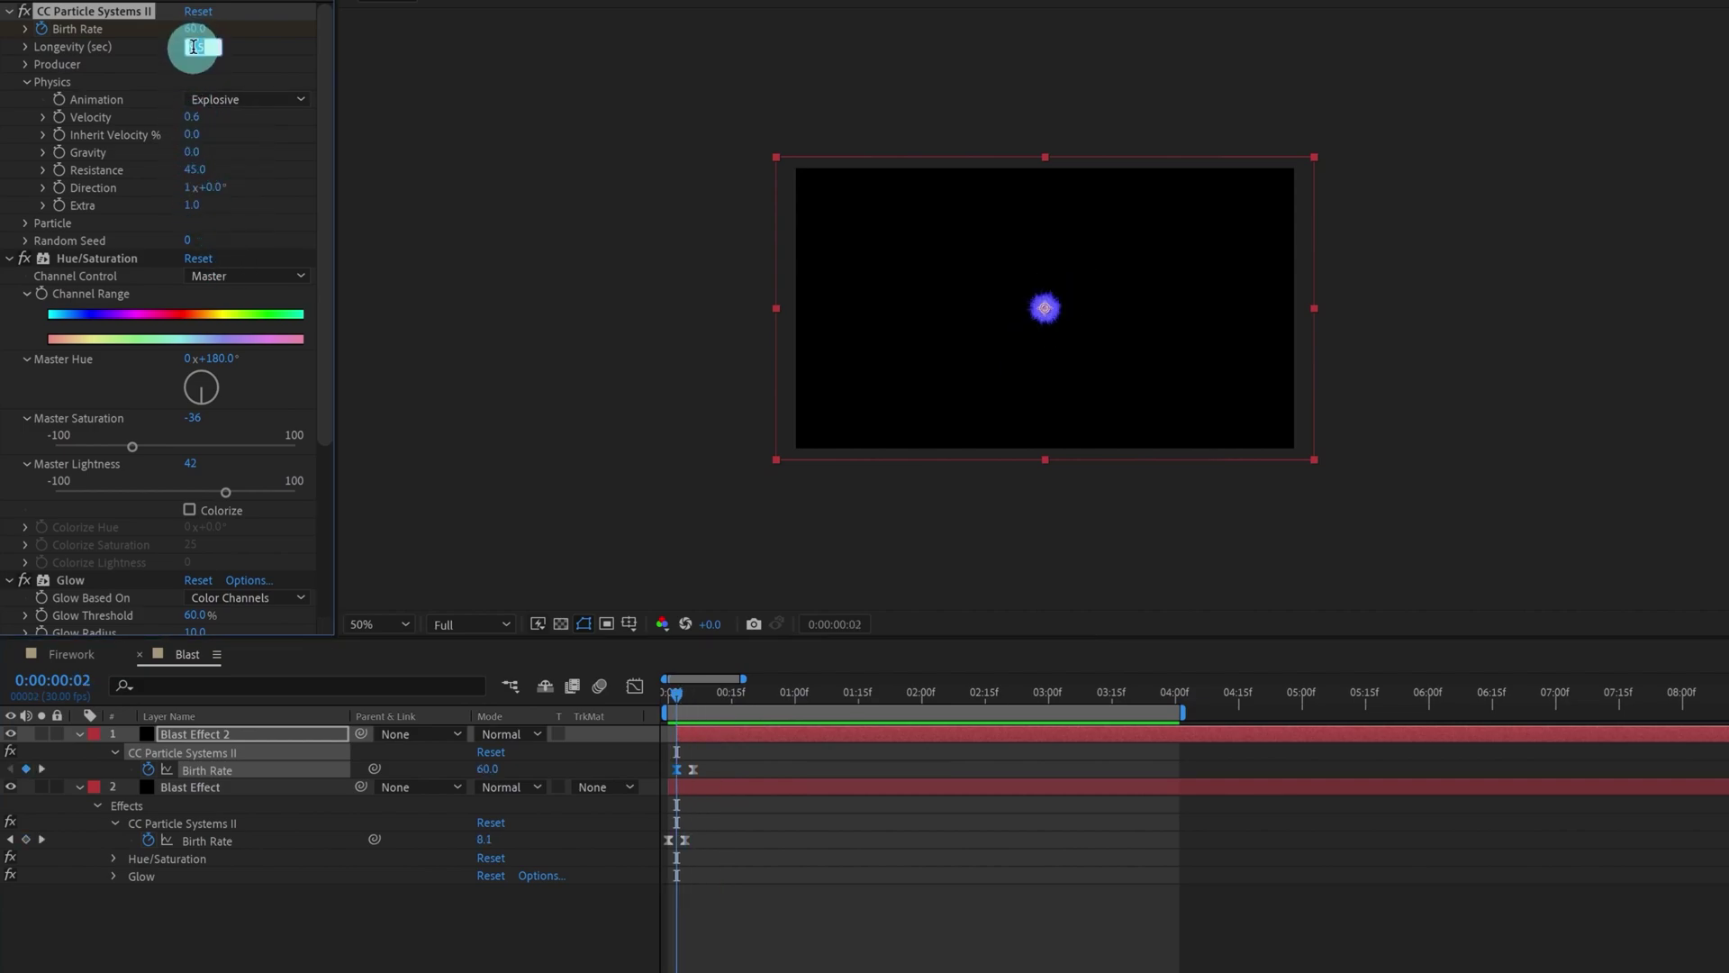
type("6")
key("Return")
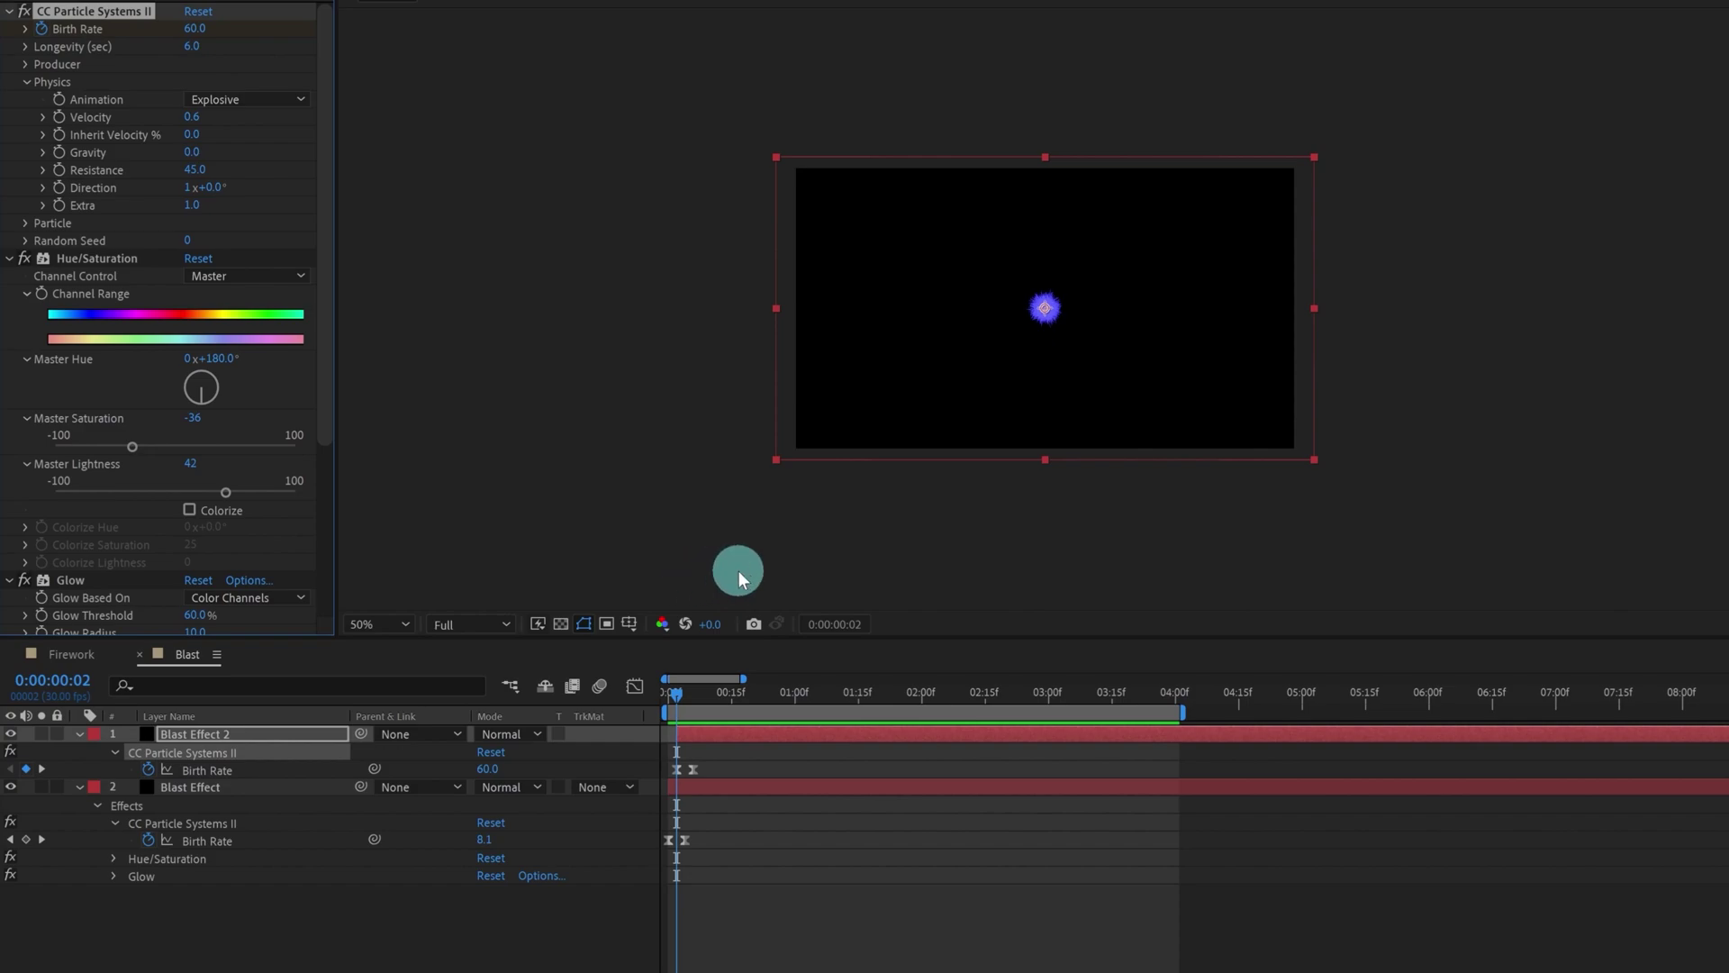
Step: Extend the end of the work area to about 10.5 seconds, preview the burst, and return the playhead to the first frame
key("minus")
key("minus")
left_click_drag(799, 712, 1006, 718)
key("space")
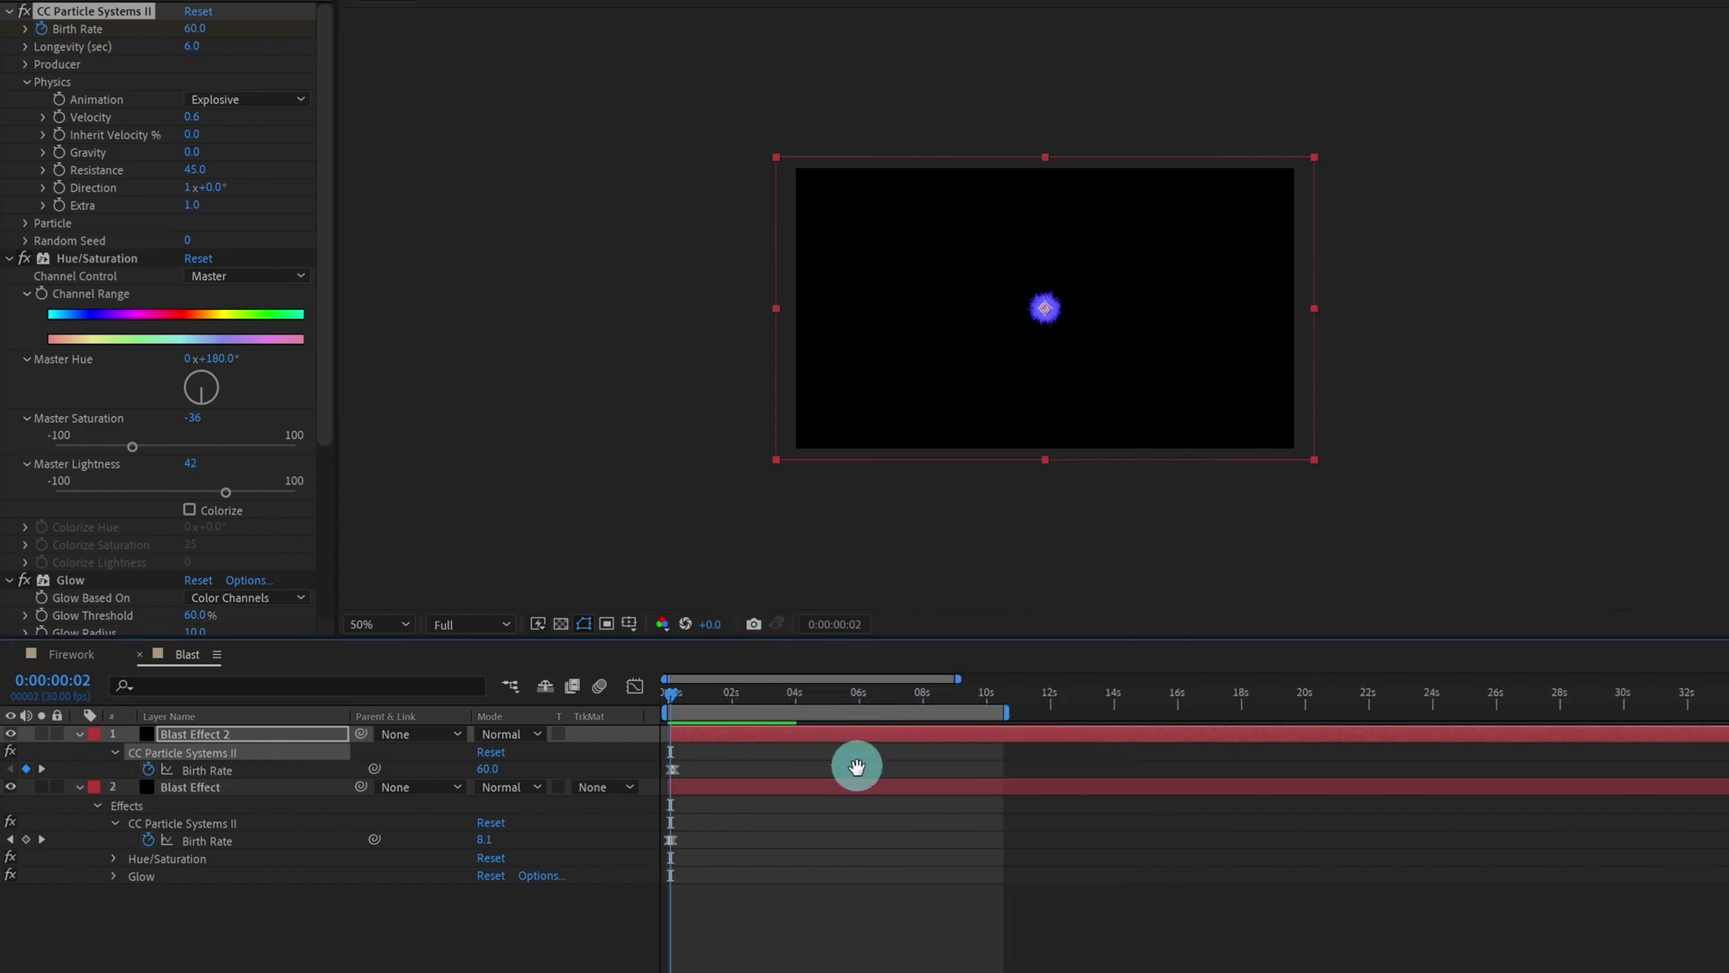
key("space")
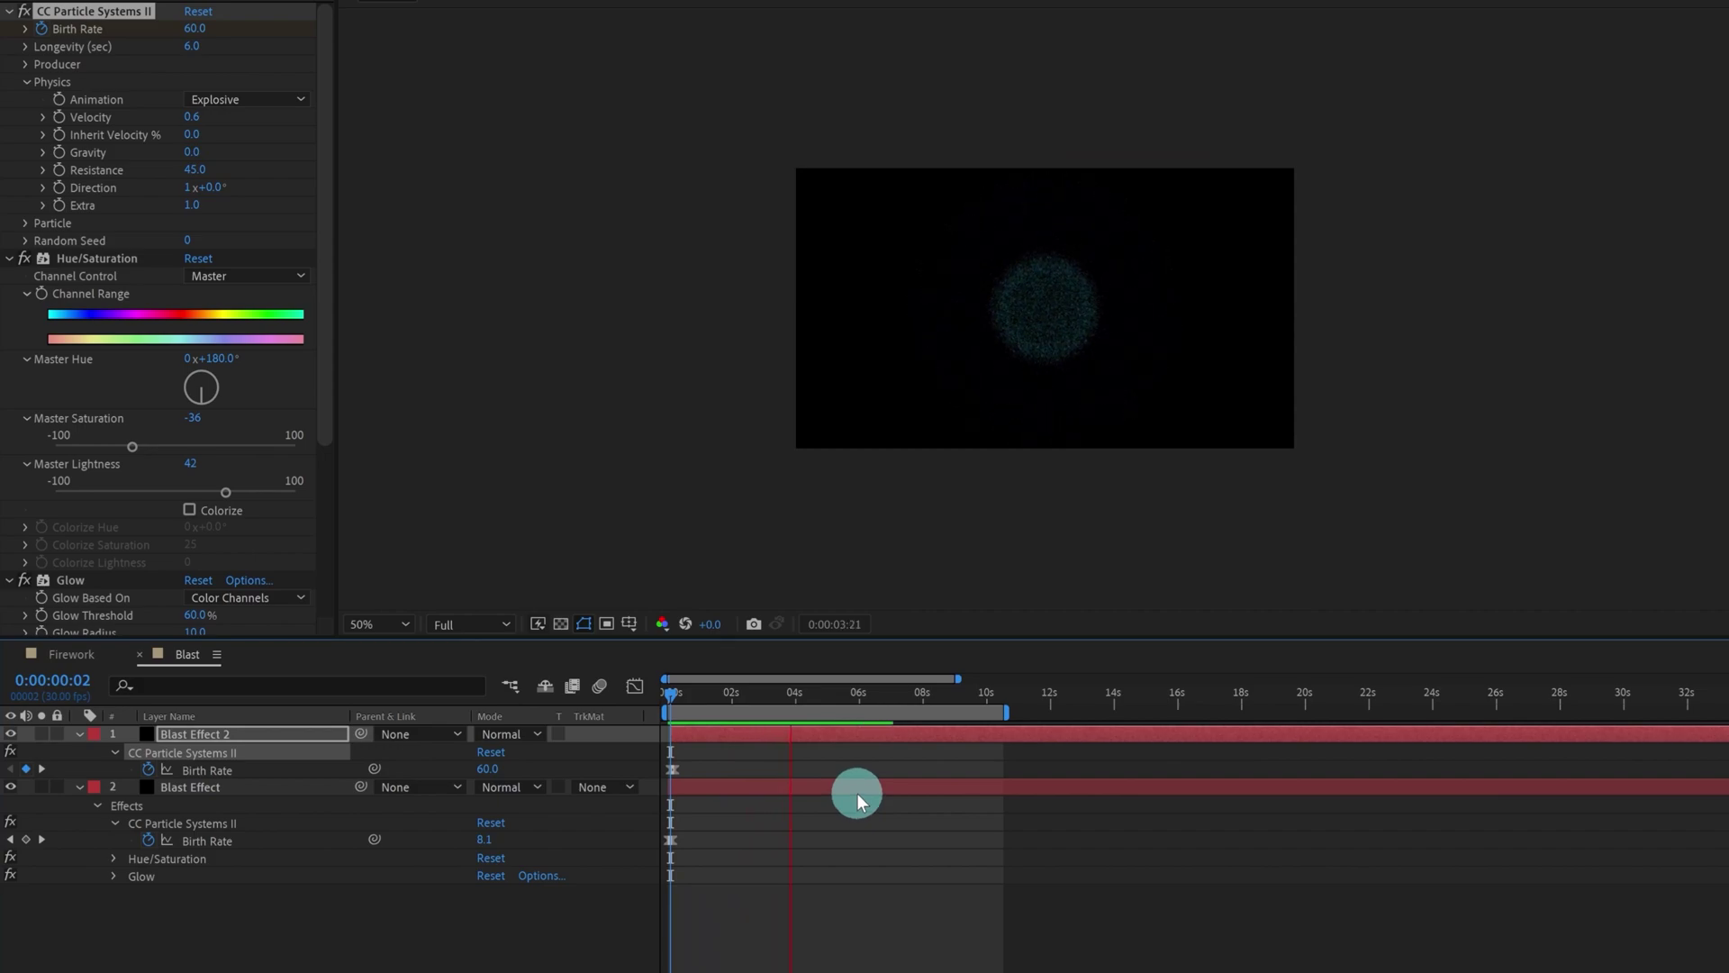
left_click(668, 693)
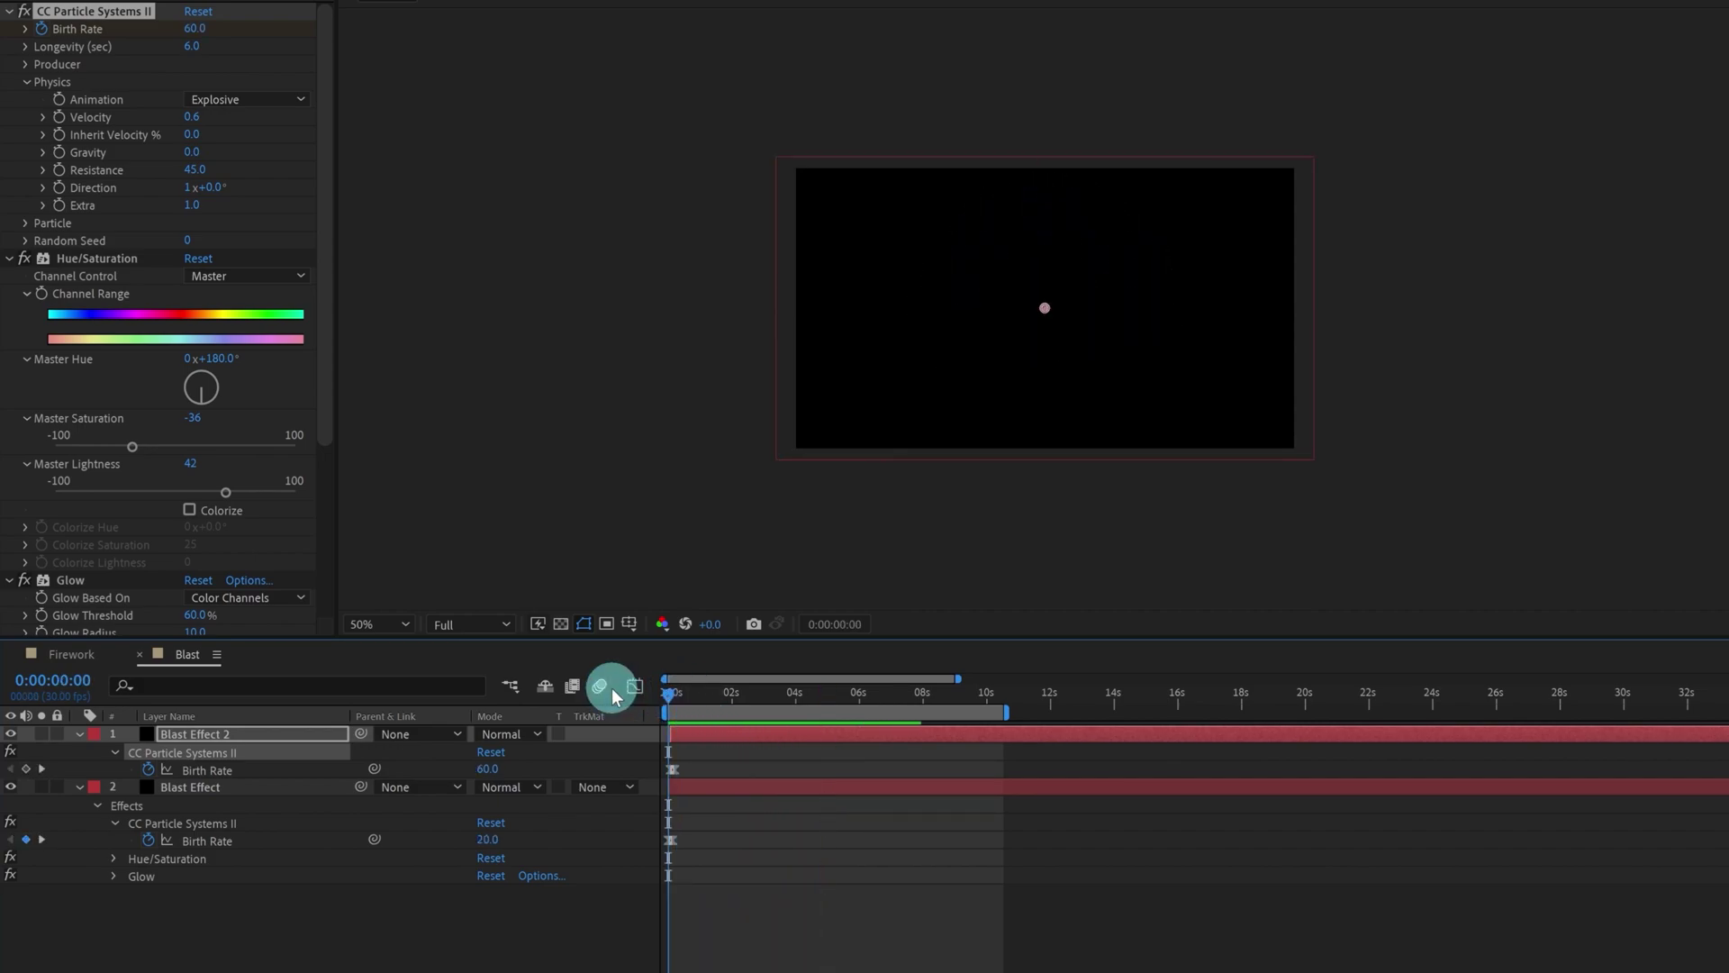
Step: Duplicate the Blast Effect layer, place the copy at the top of the layer stack and rename it Star Blast Effect
left_click(734, 917)
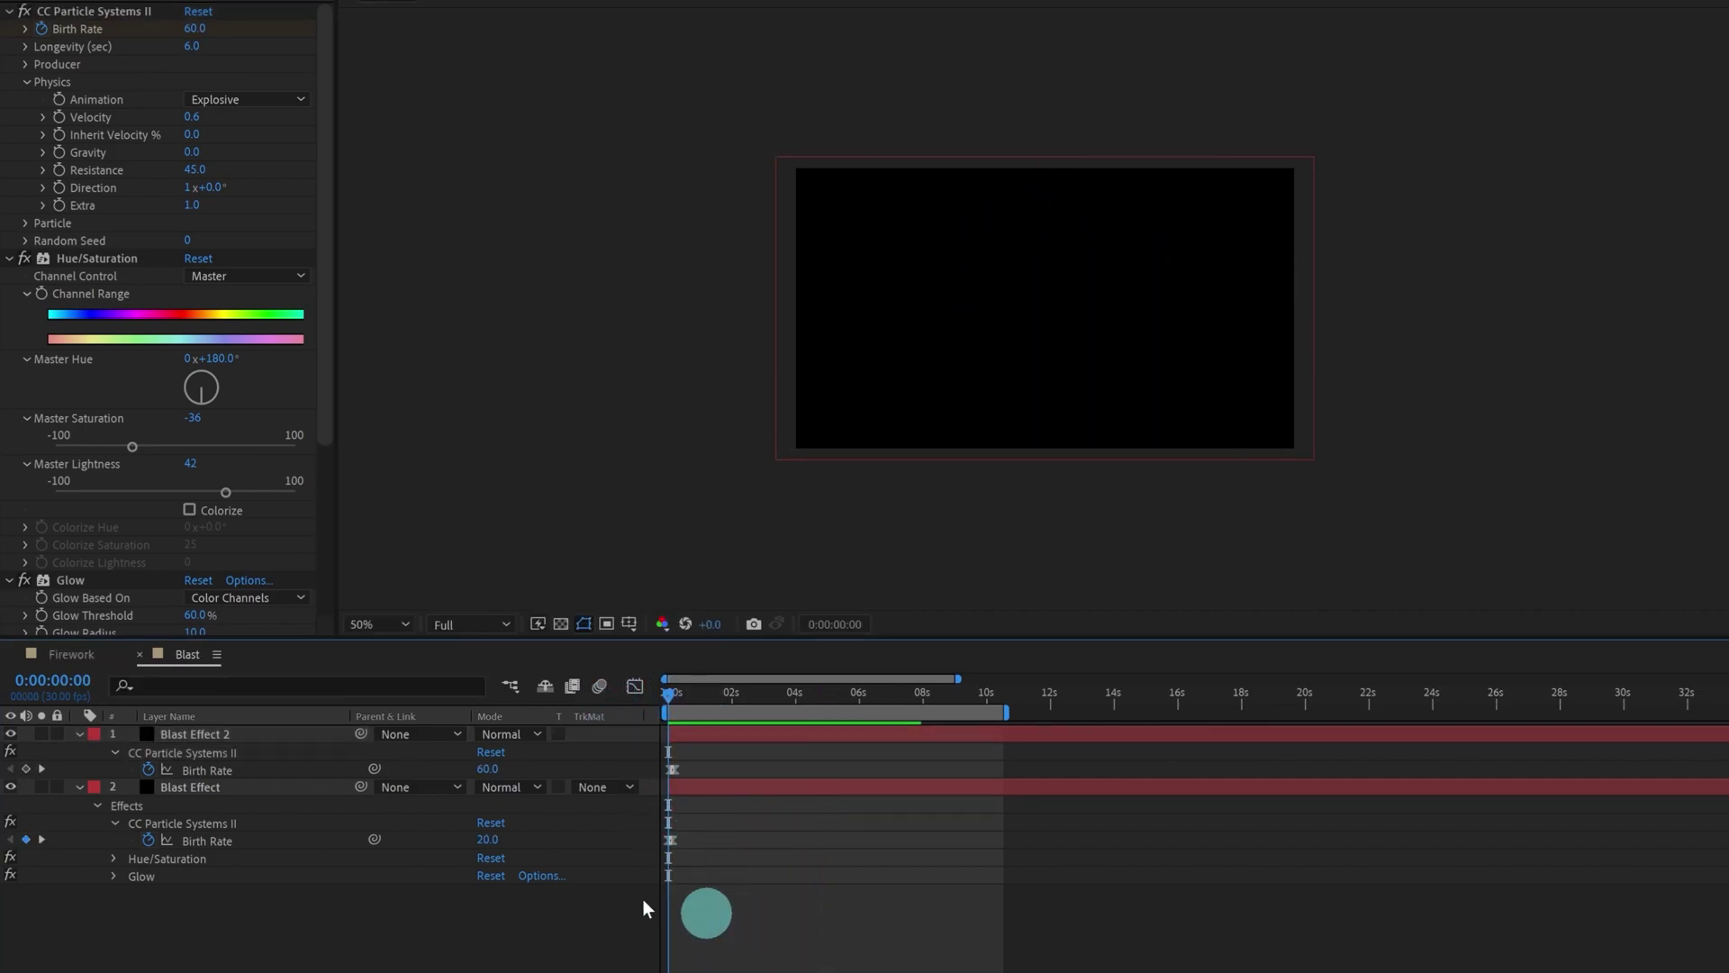
left_click(245, 786)
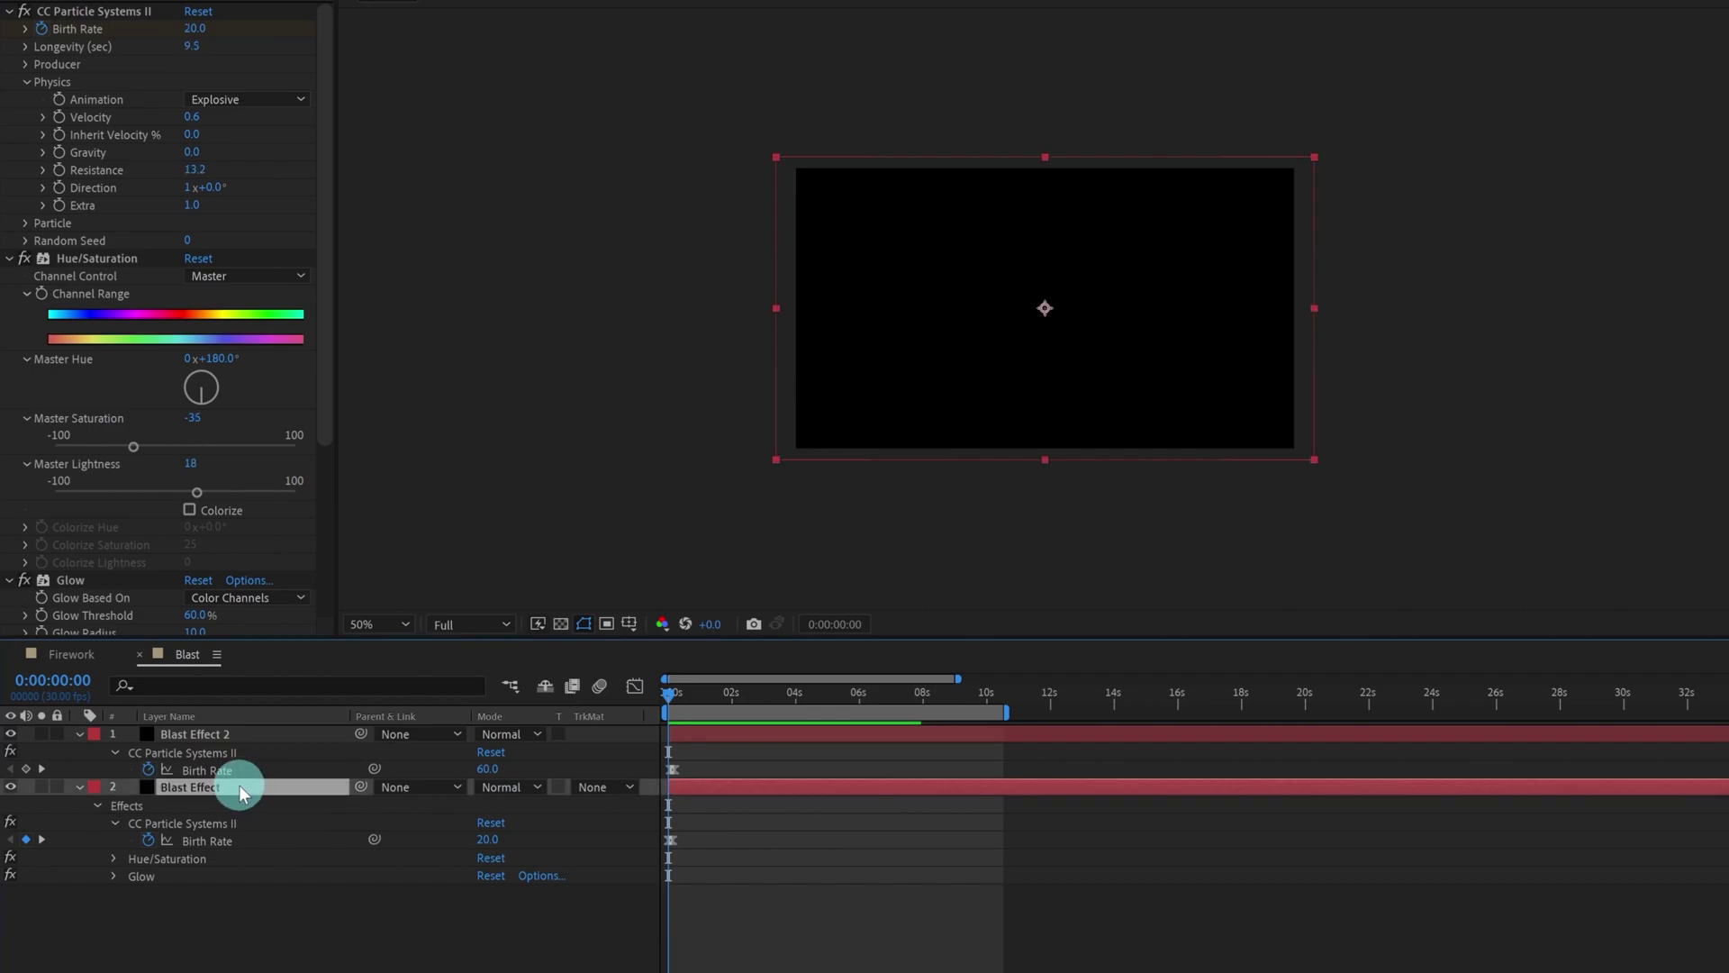
key("ctrl+d")
left_click_drag(235, 787, 234, 738)
key("Return")
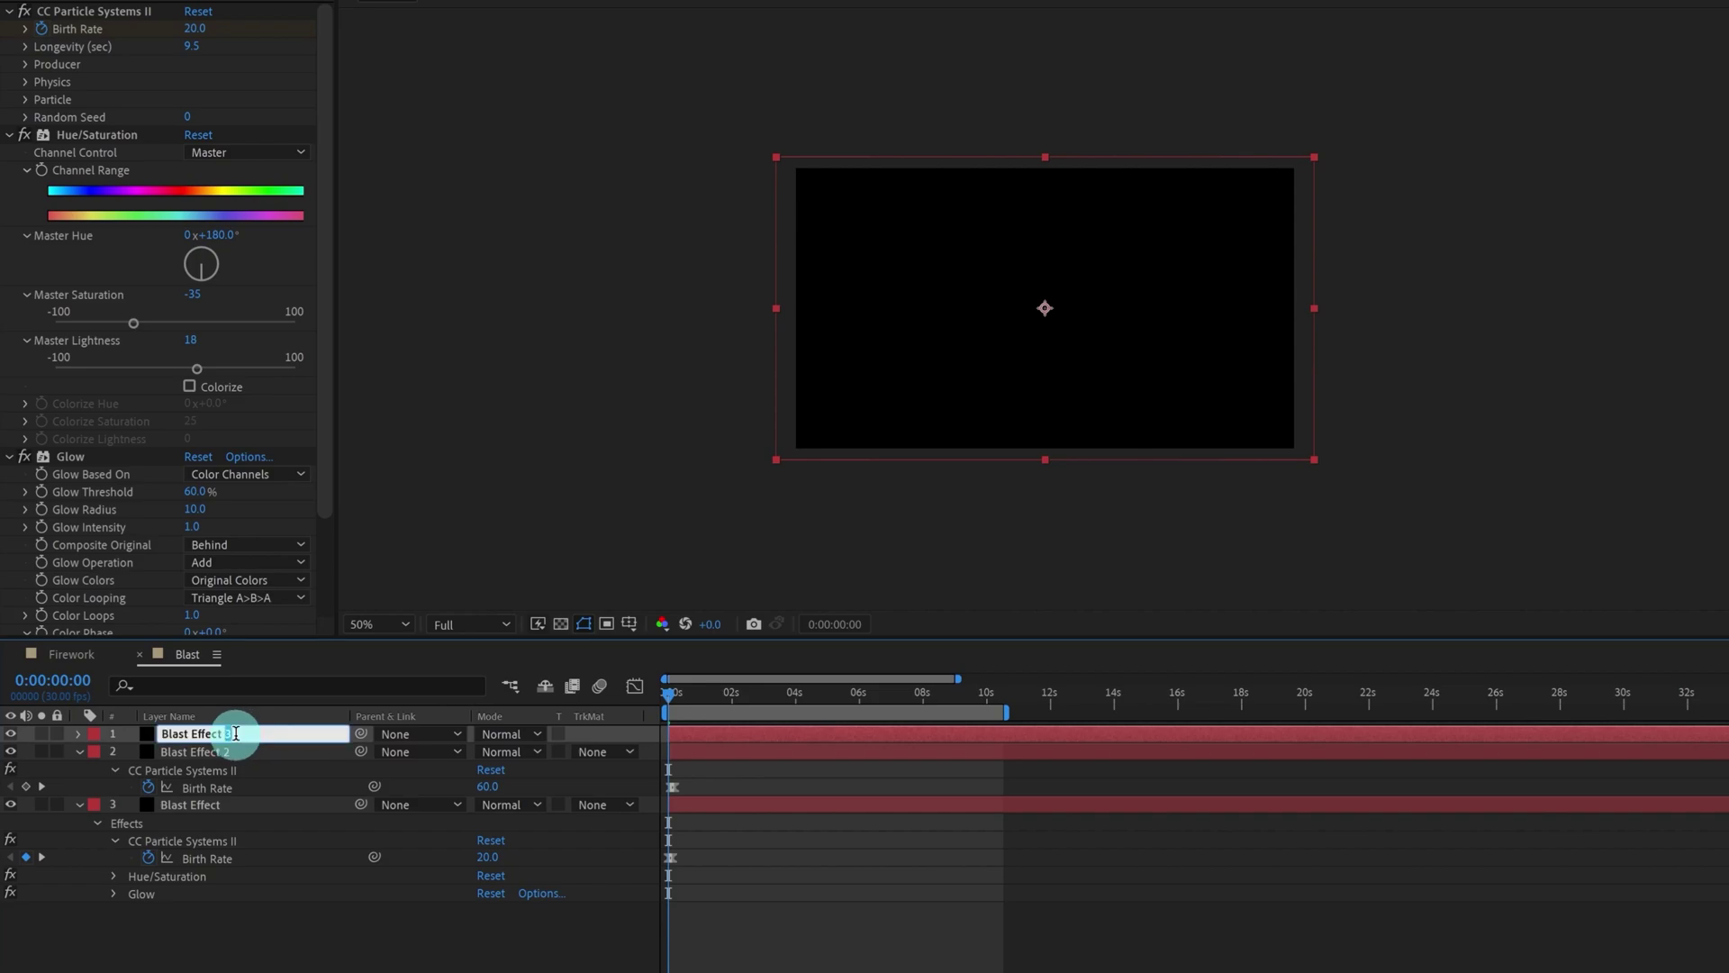
type("Star Blast Effect")
left_click(273, 940)
Step: Set Star Blast Effect's Particle Type to Star and preview the burst
left_click(231, 739)
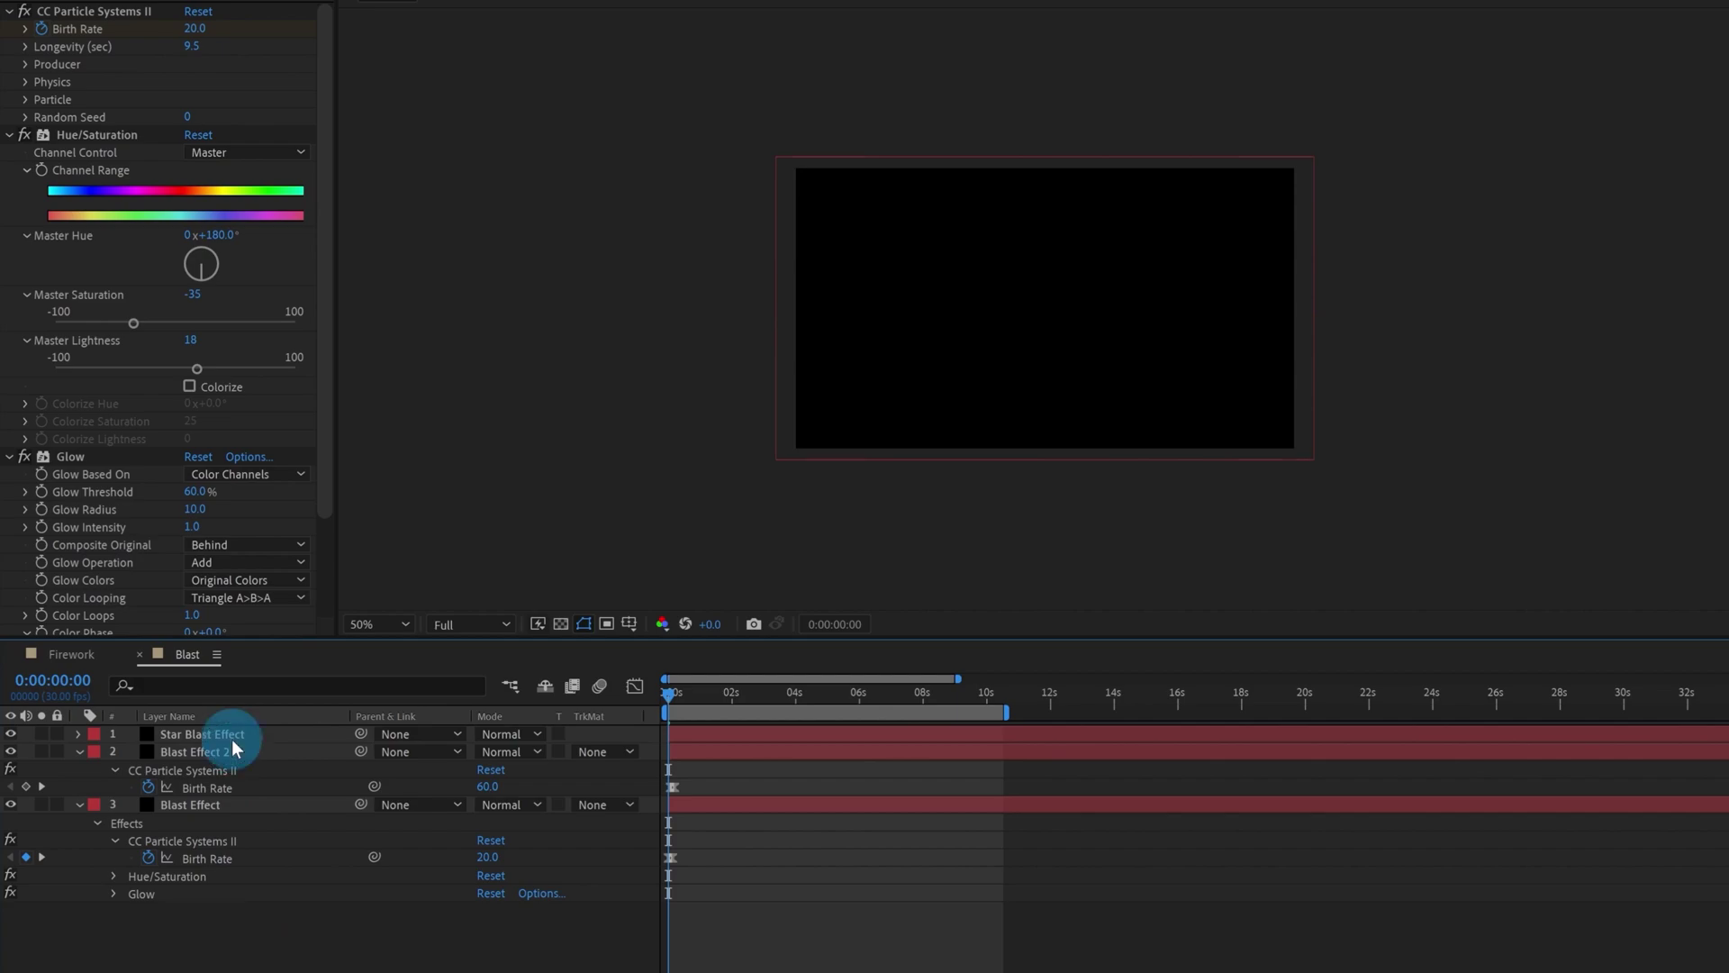
scroll(185, 495, "down", 2)
scroll(191, 513, "up", 2)
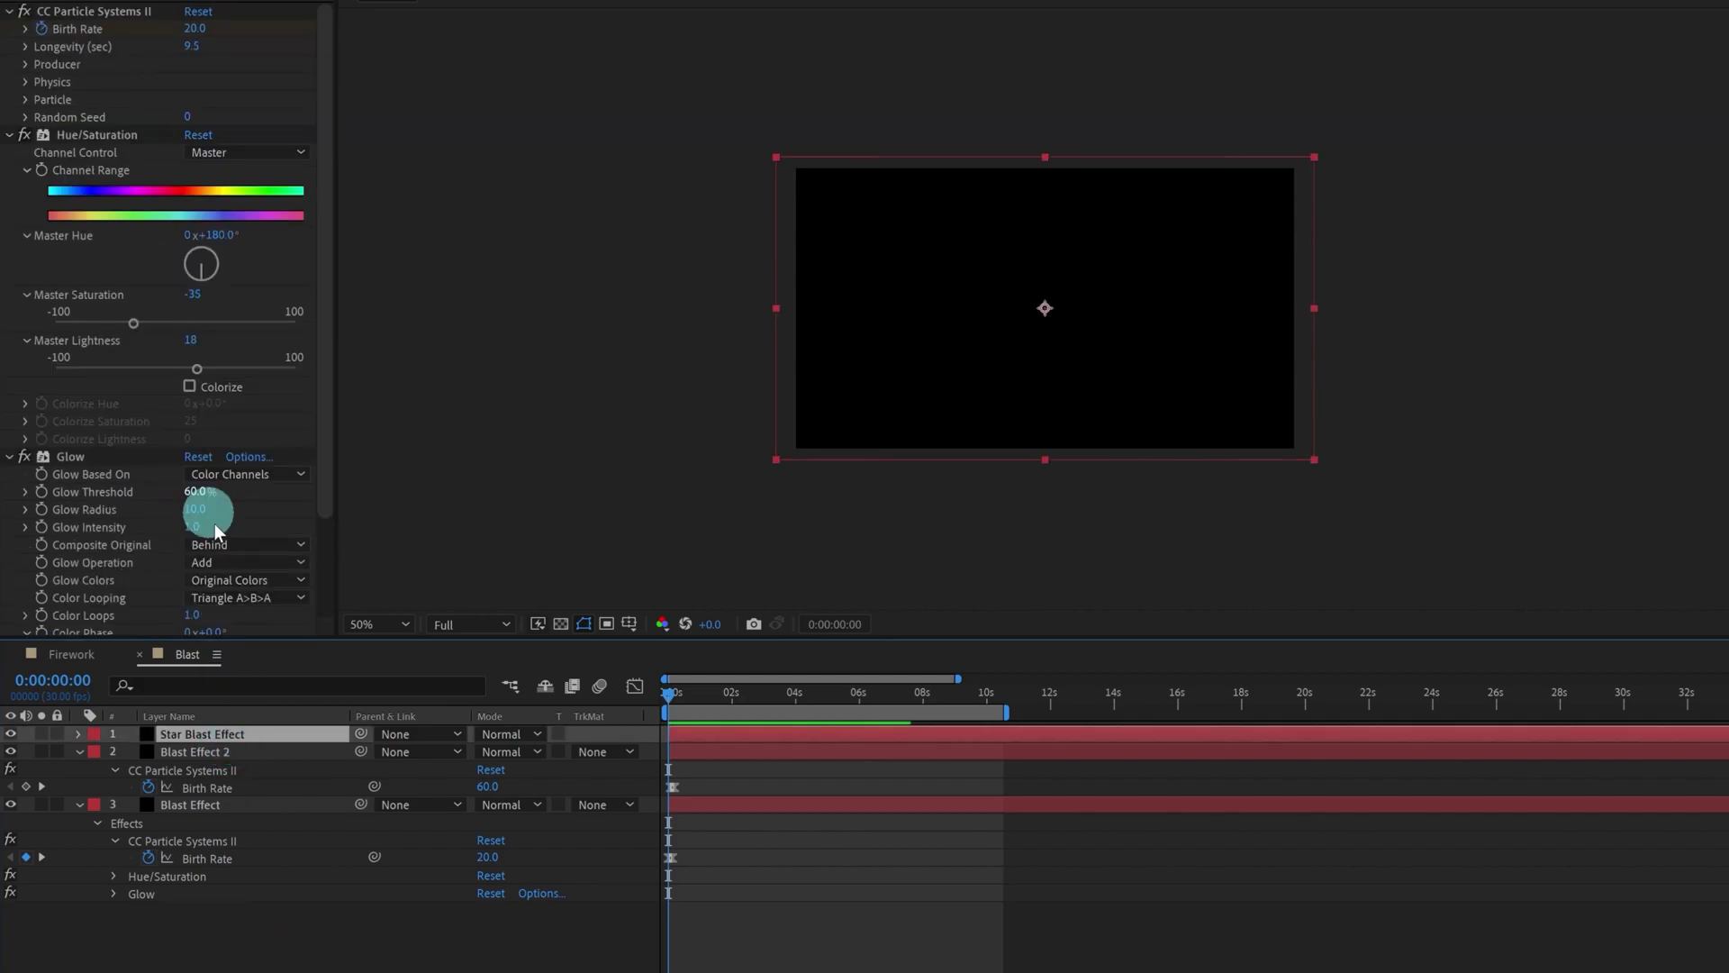
left_click(27, 100)
left_click(213, 126)
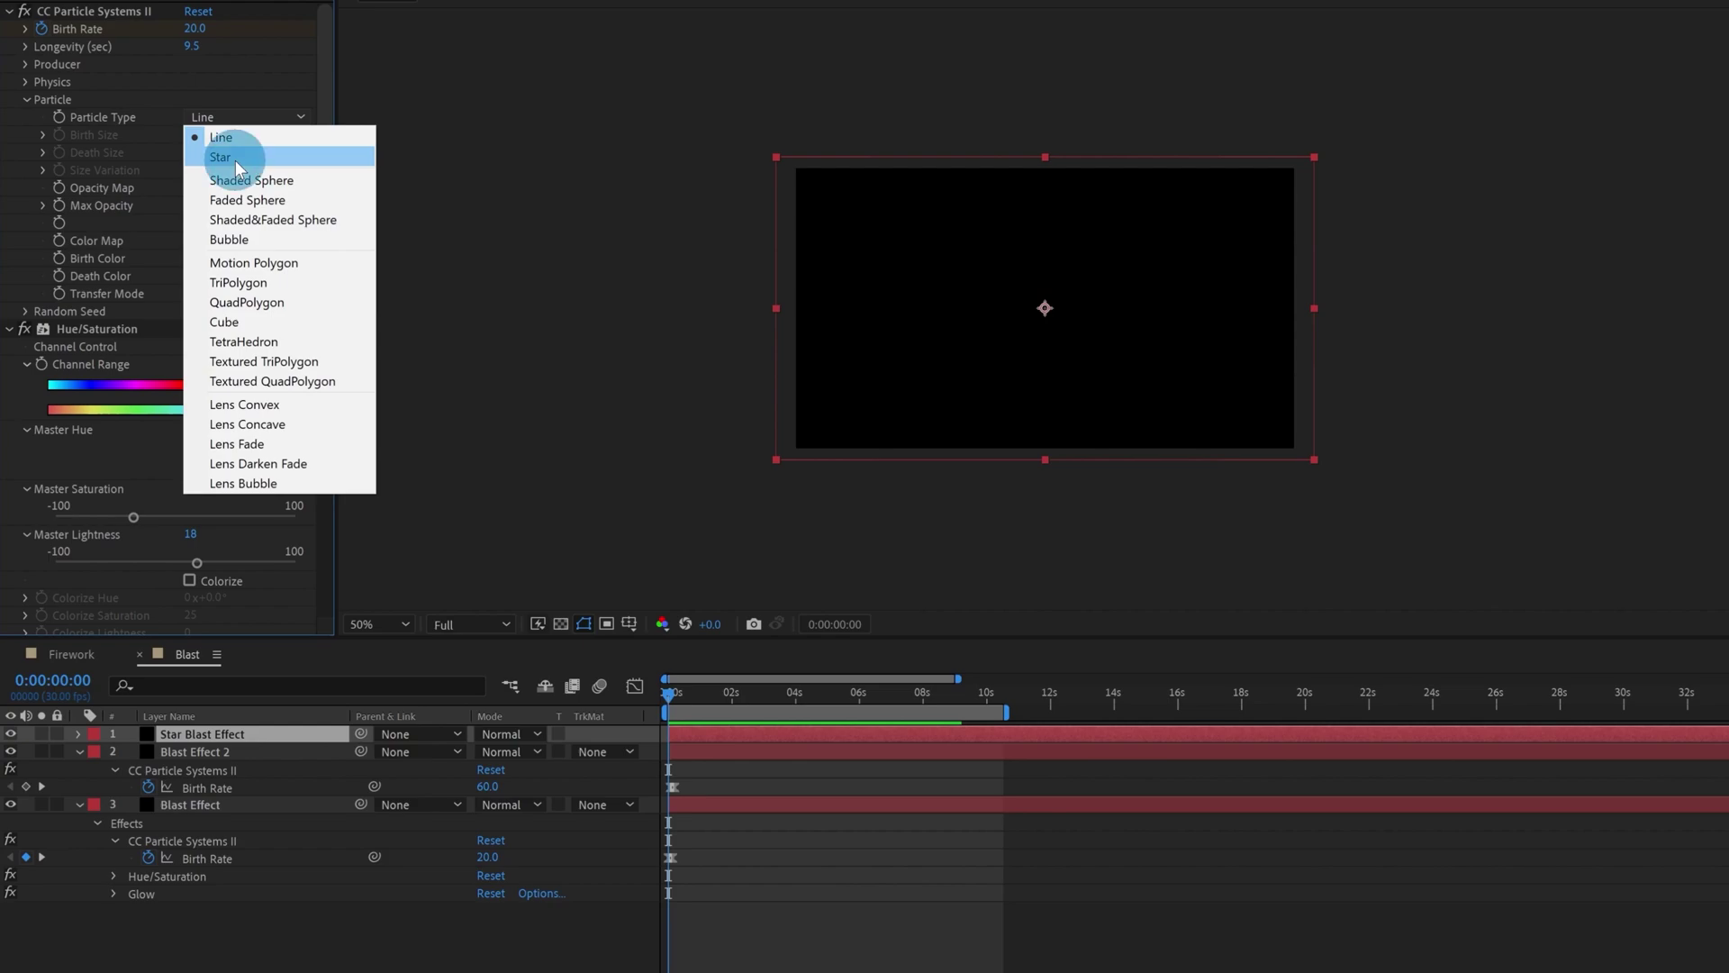
left_click(222, 157)
key("space")
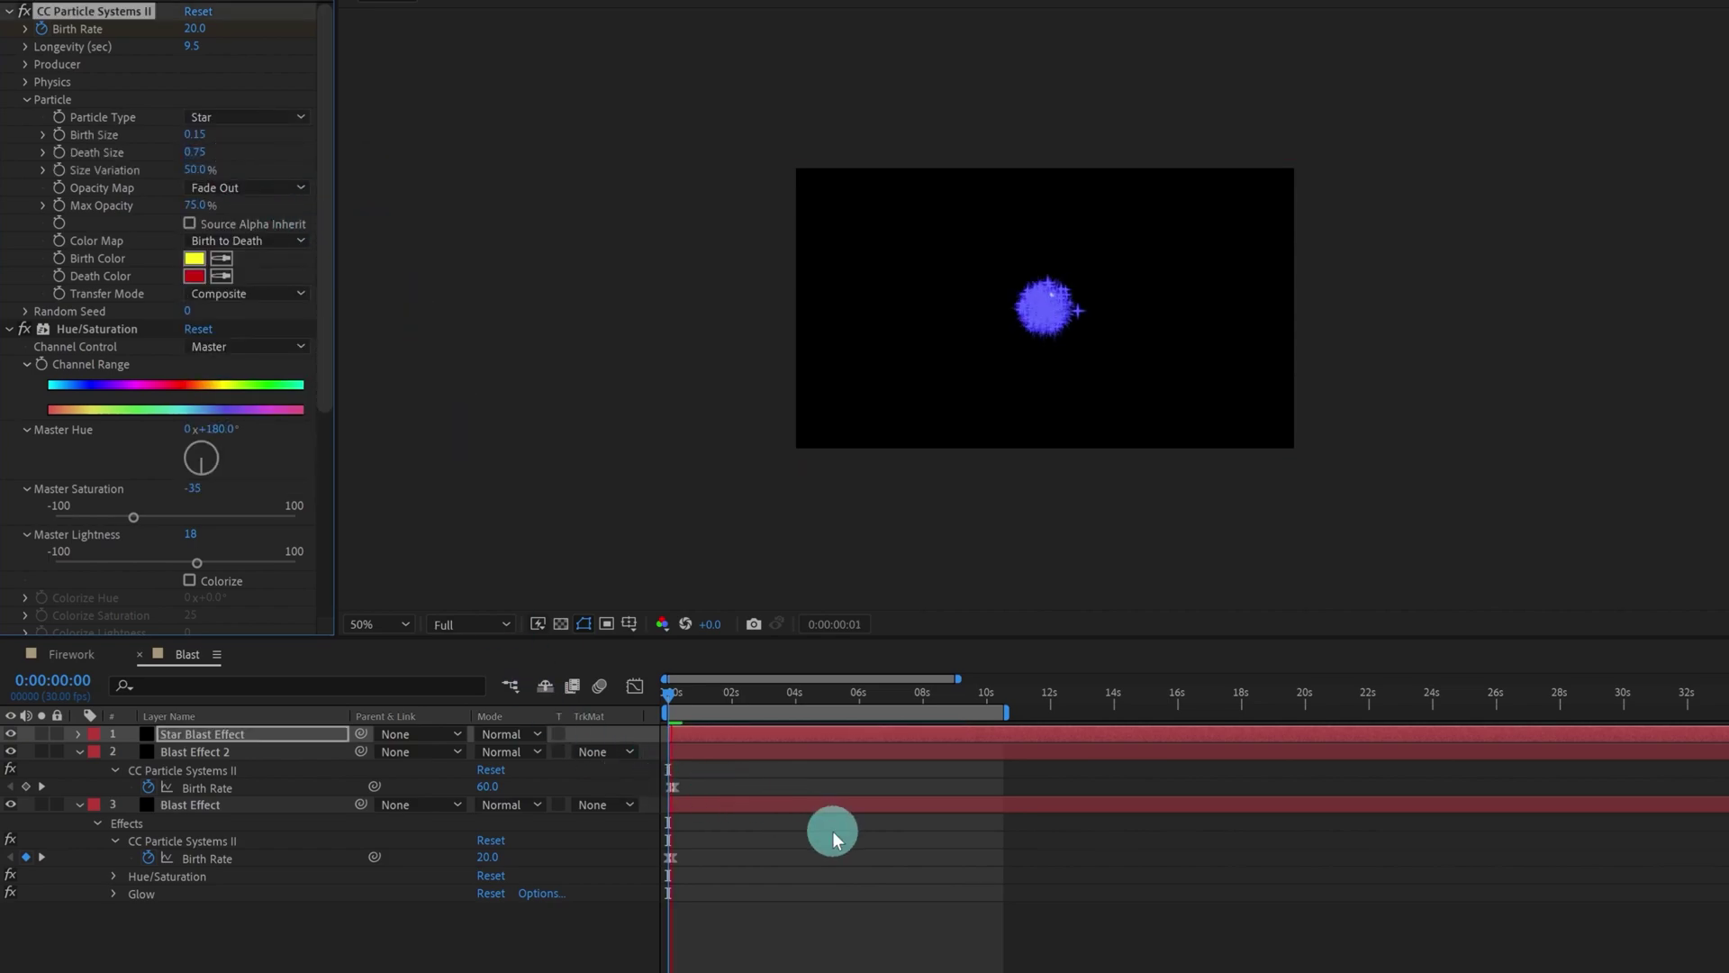
Step: Set the star particles' Birth Size to 0.01 and preview the burst from the first frame
scroll(812, 481, "up", 2)
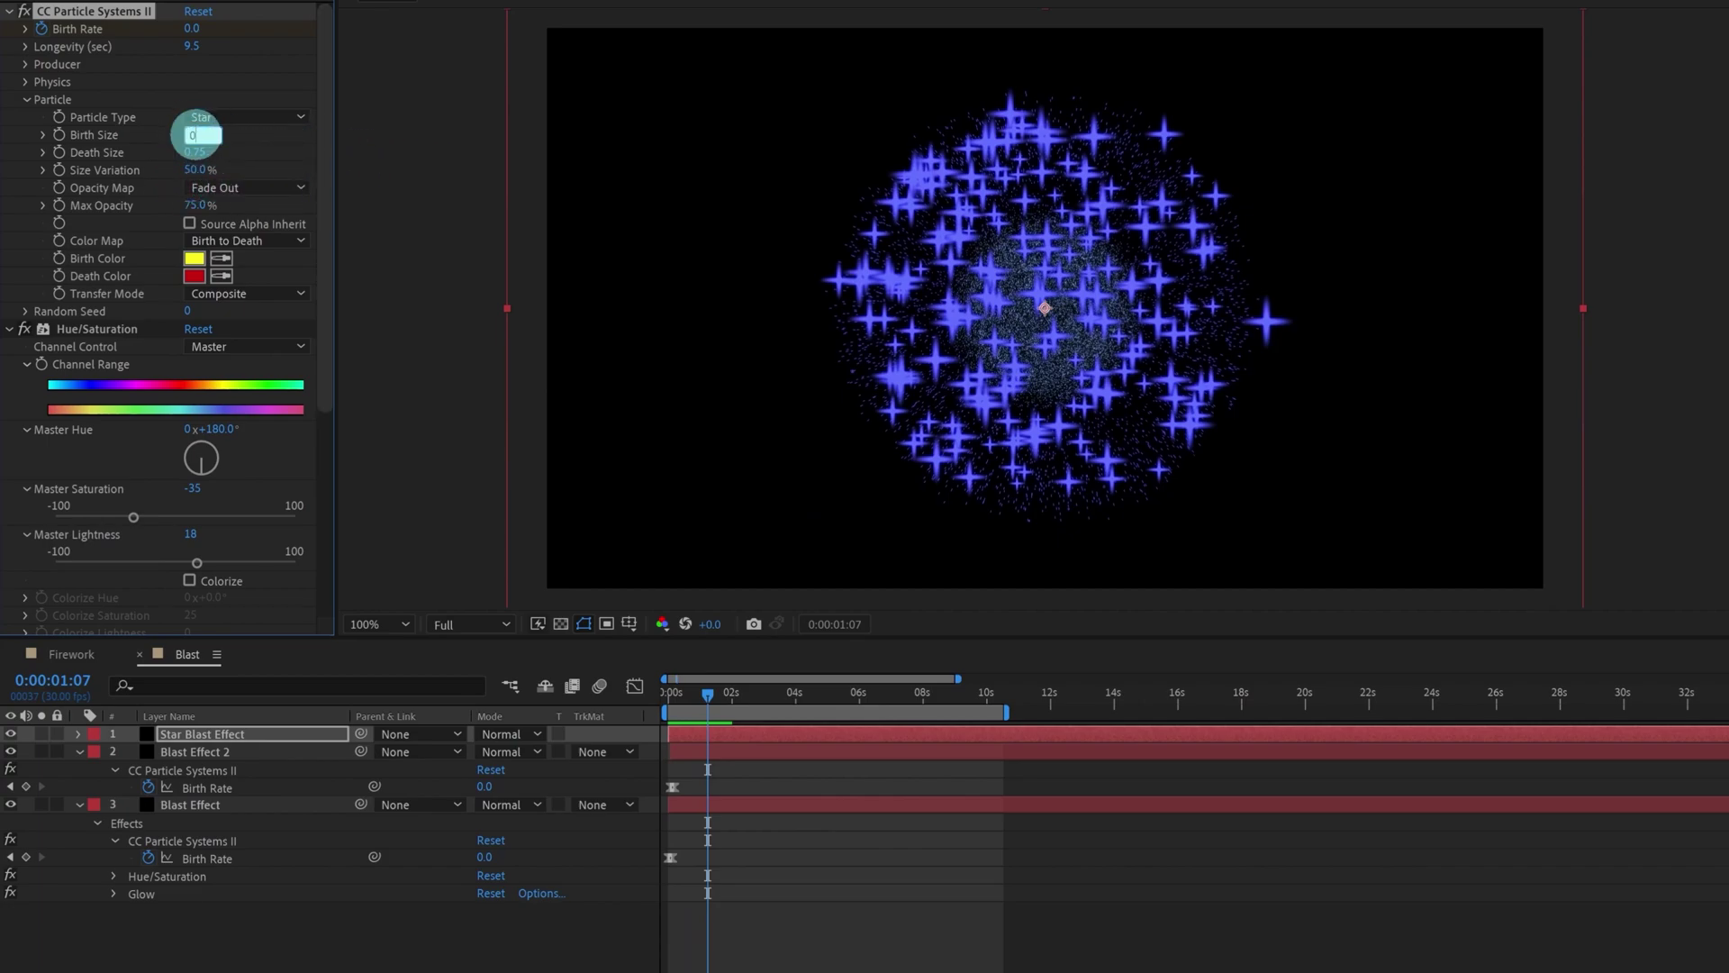
key("Return")
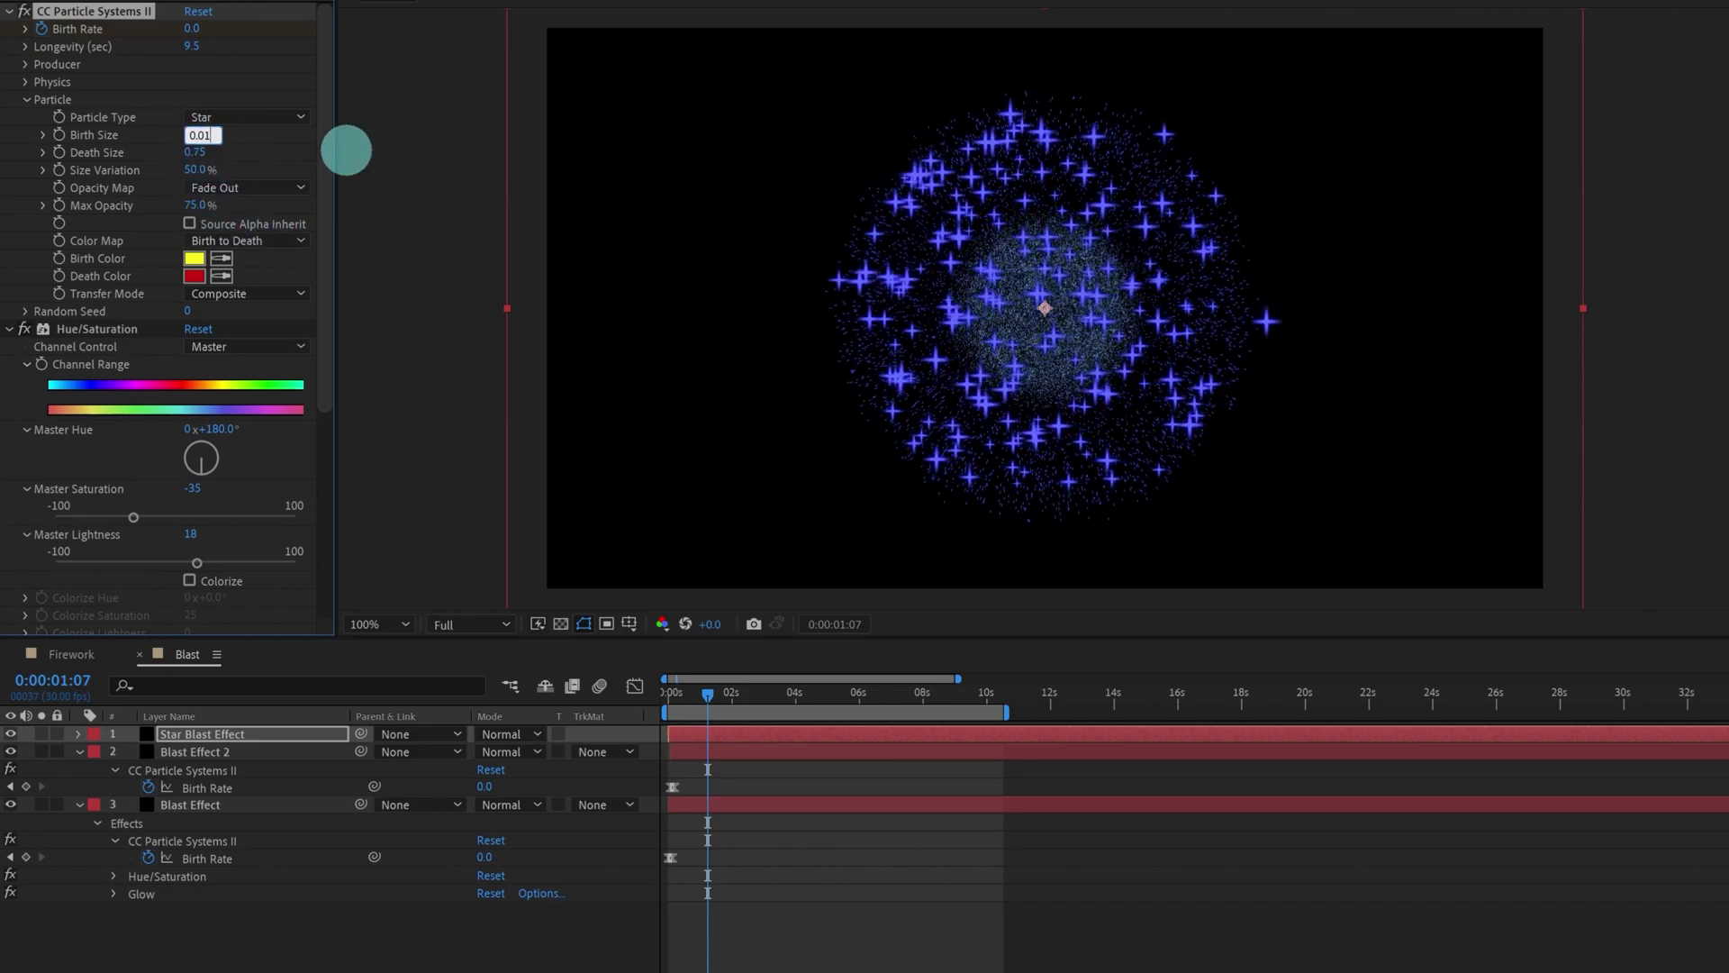
key("Return")
left_click(669, 695)
key("space")
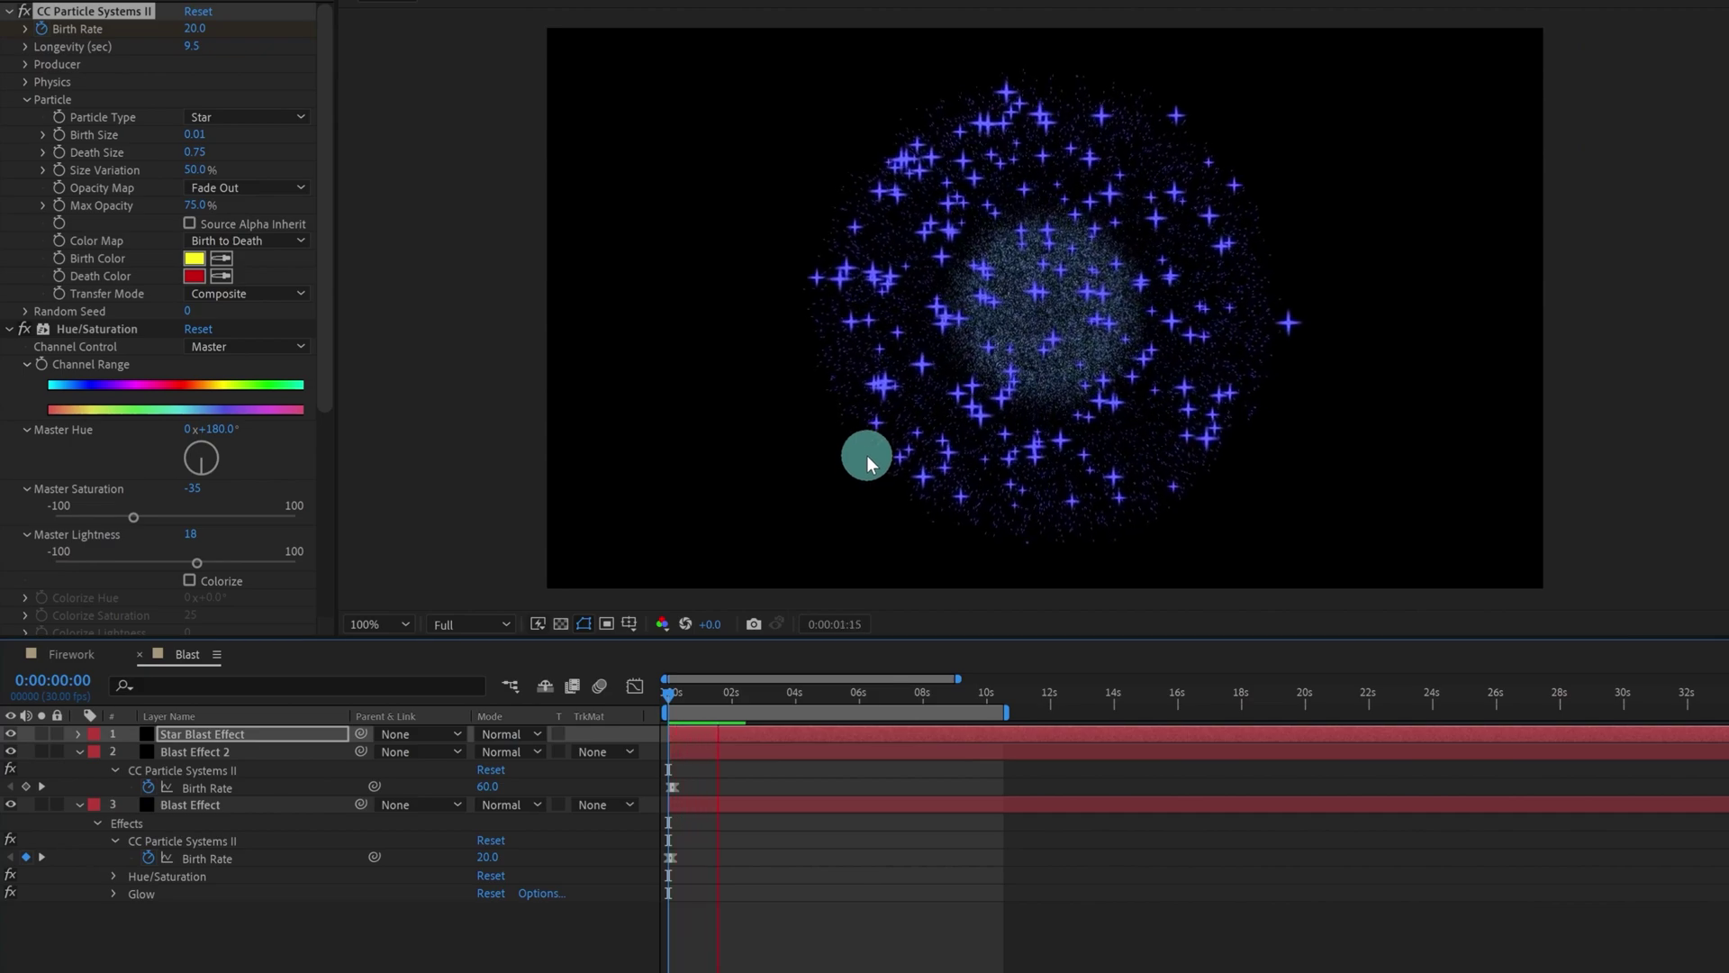
Step: Set the star particles' Death Size to 0.05 and preview the burst from the first frame
left_click(200, 152)
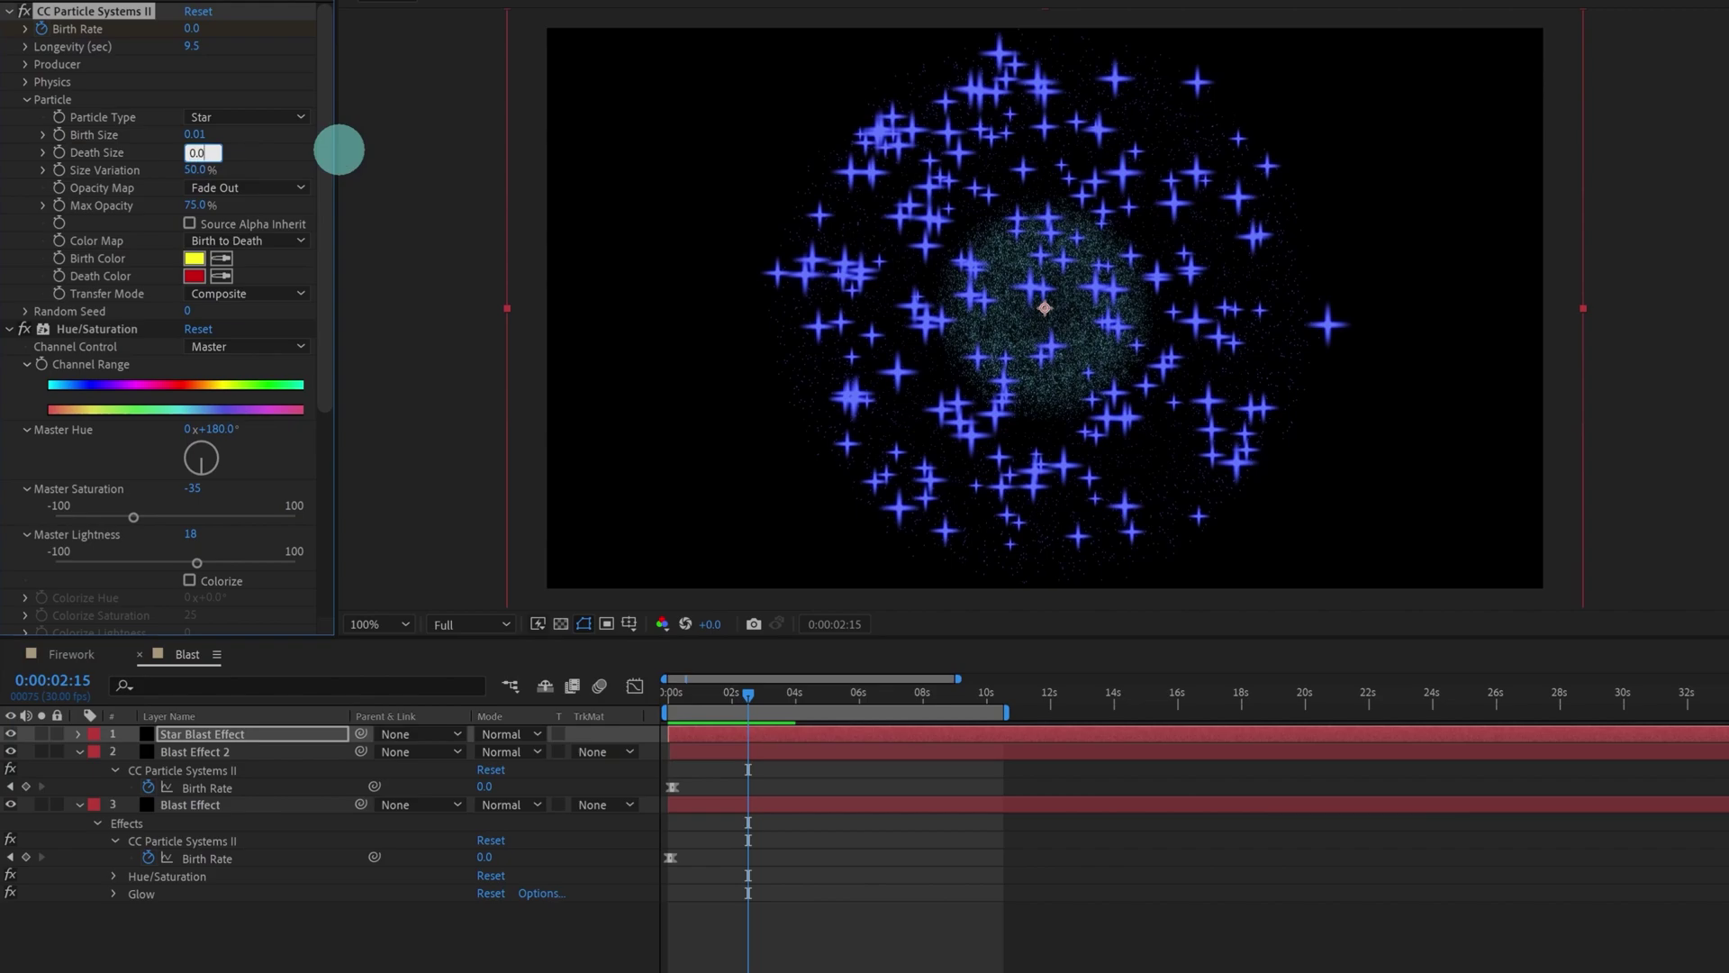
key("Return")
left_click_drag(690, 695, 667, 694)
scroll(755, 479, "down", 1)
key("space")
scroll(755, 479, "up", 1)
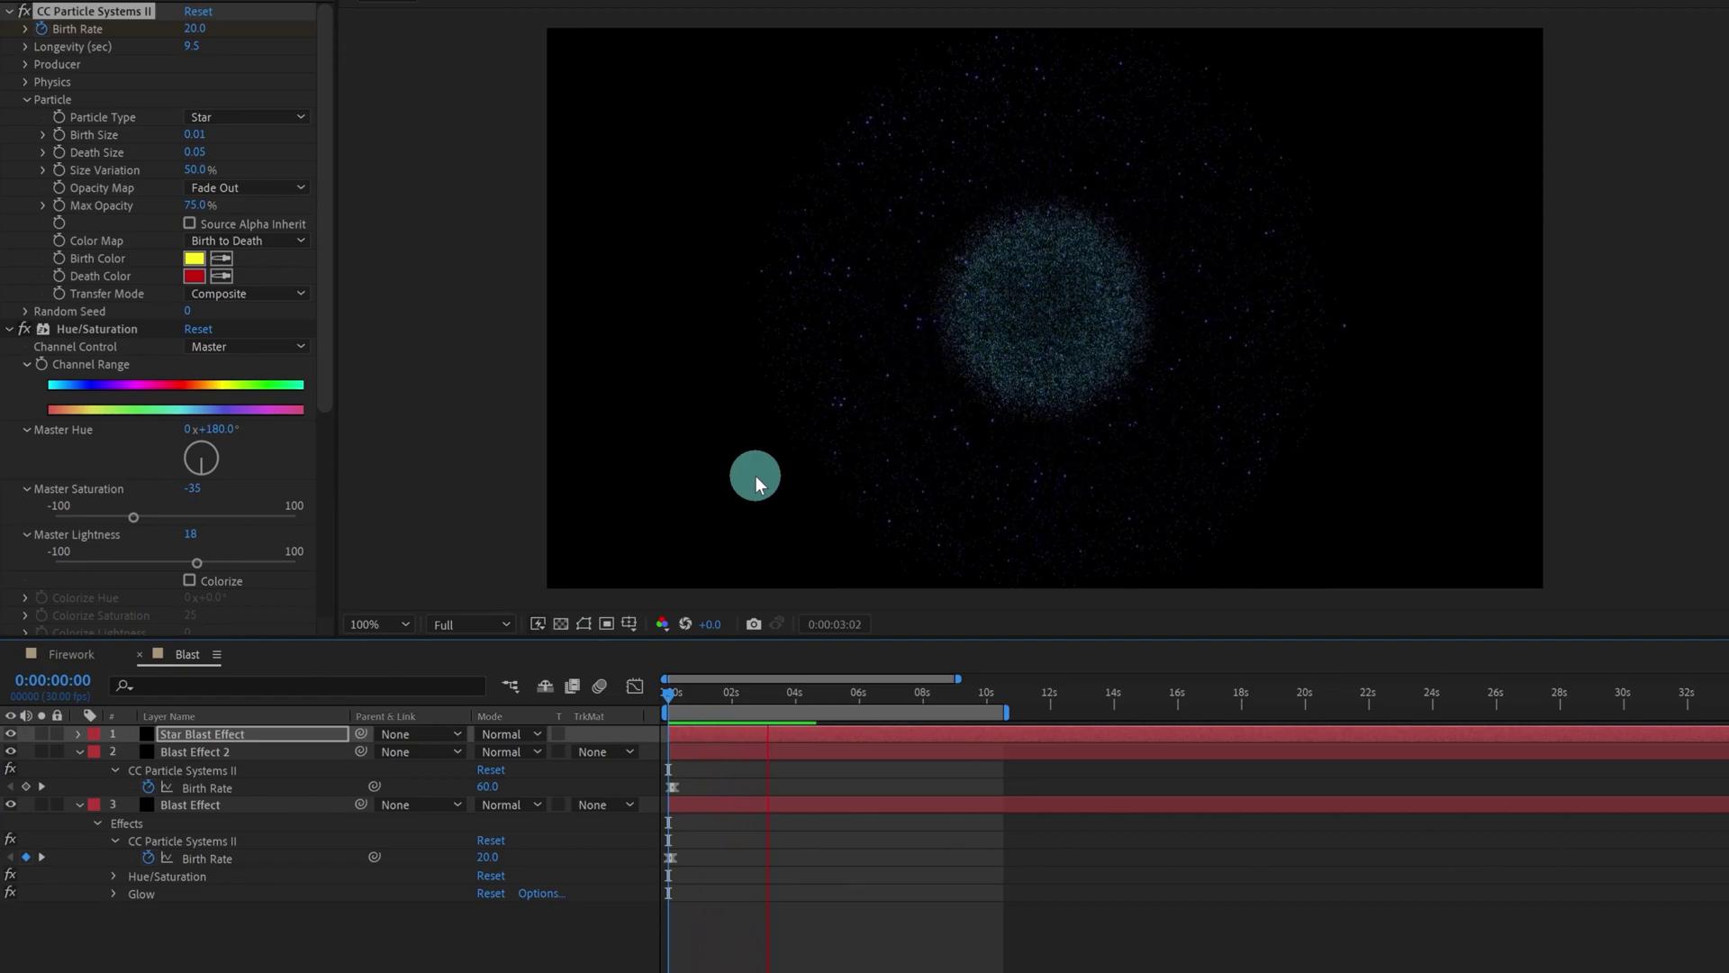
Step: Set the star particles' Death Size to 0.15 and preview the burst from the first frame
left_click(198, 151)
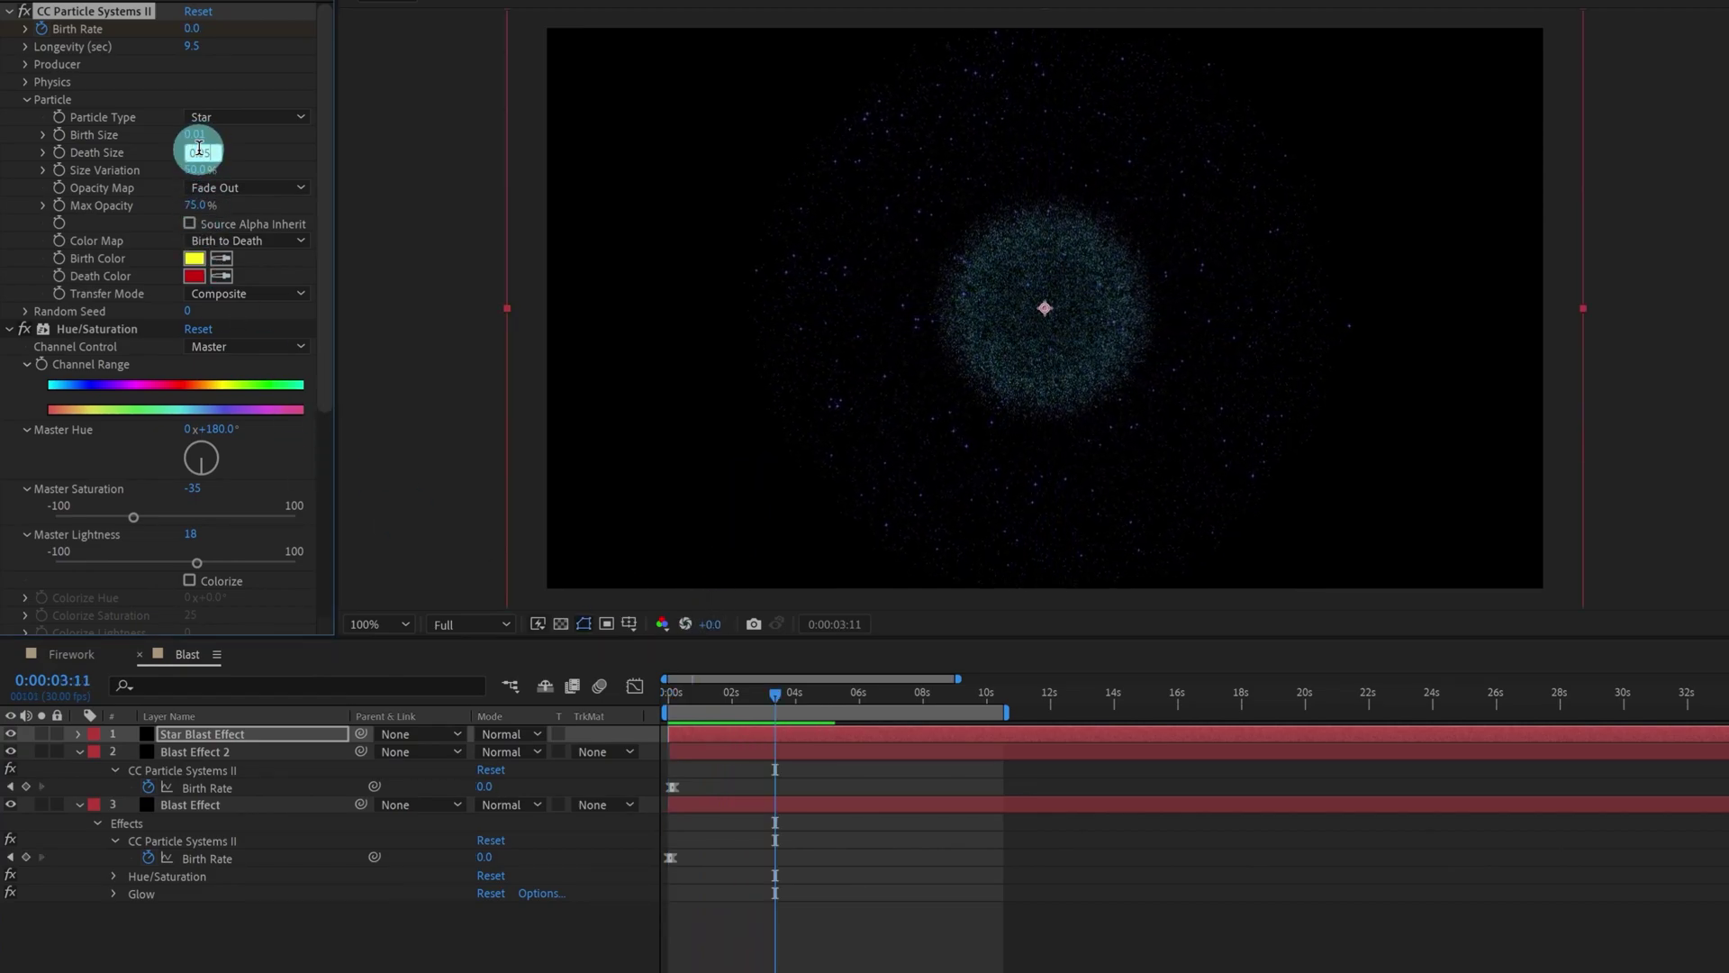
type("0.15")
key("Return")
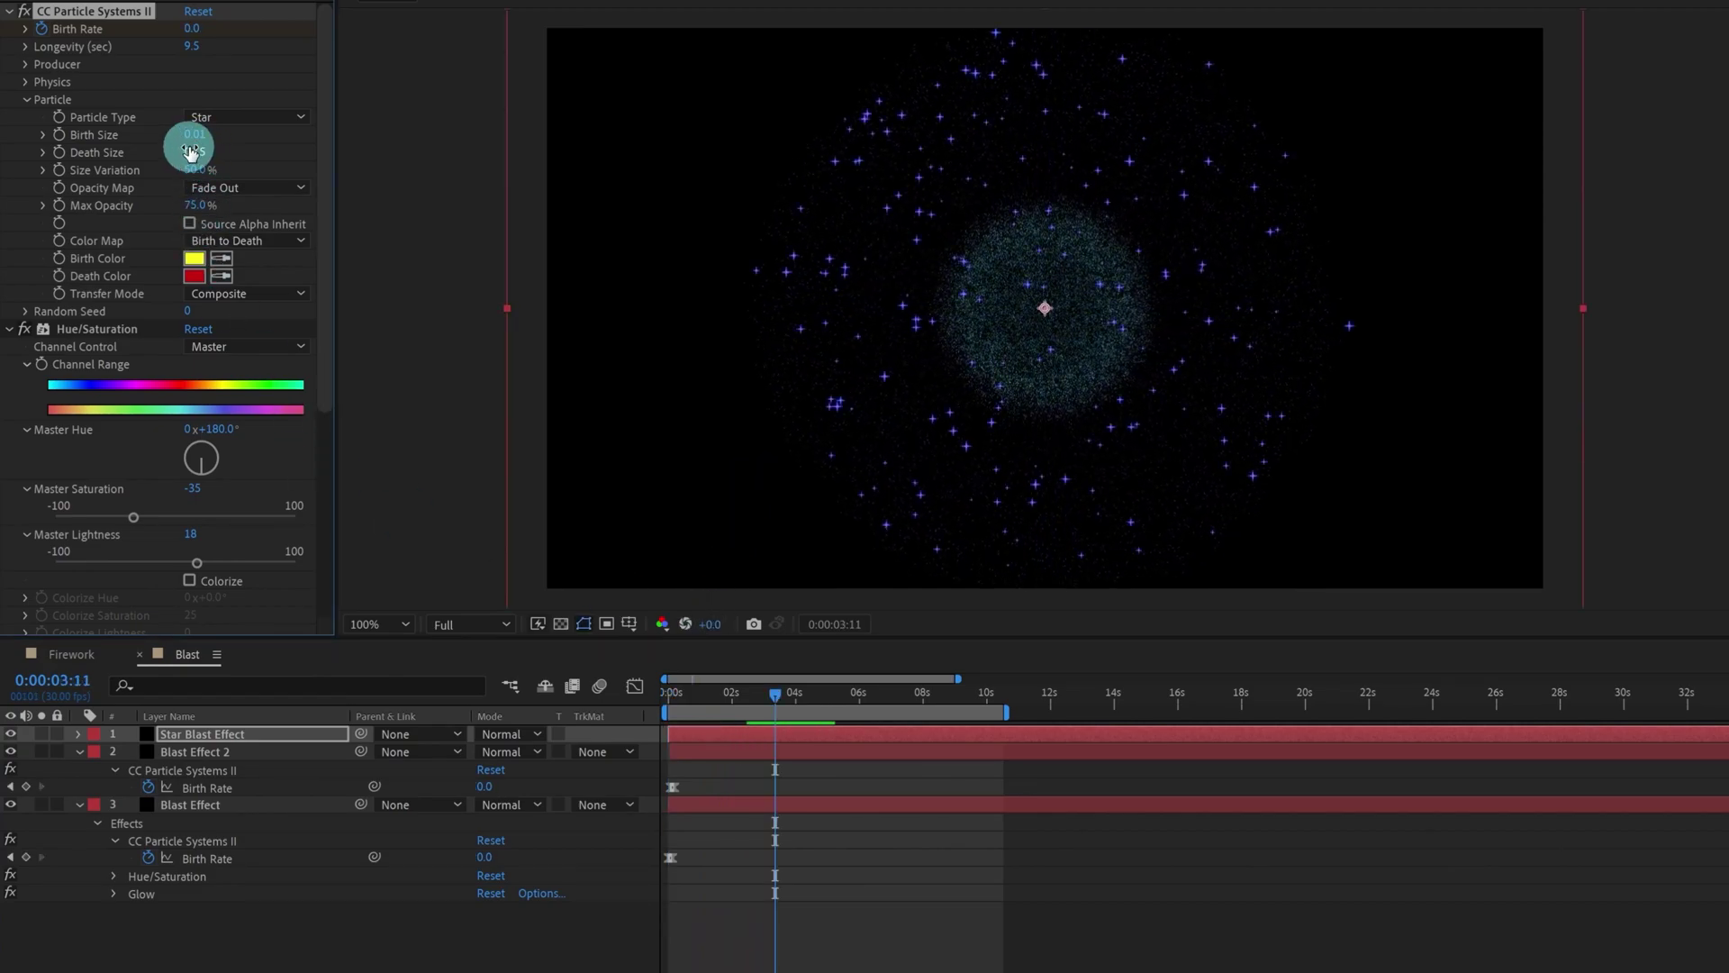
left_click_drag(691, 694, 640, 697)
key("space")
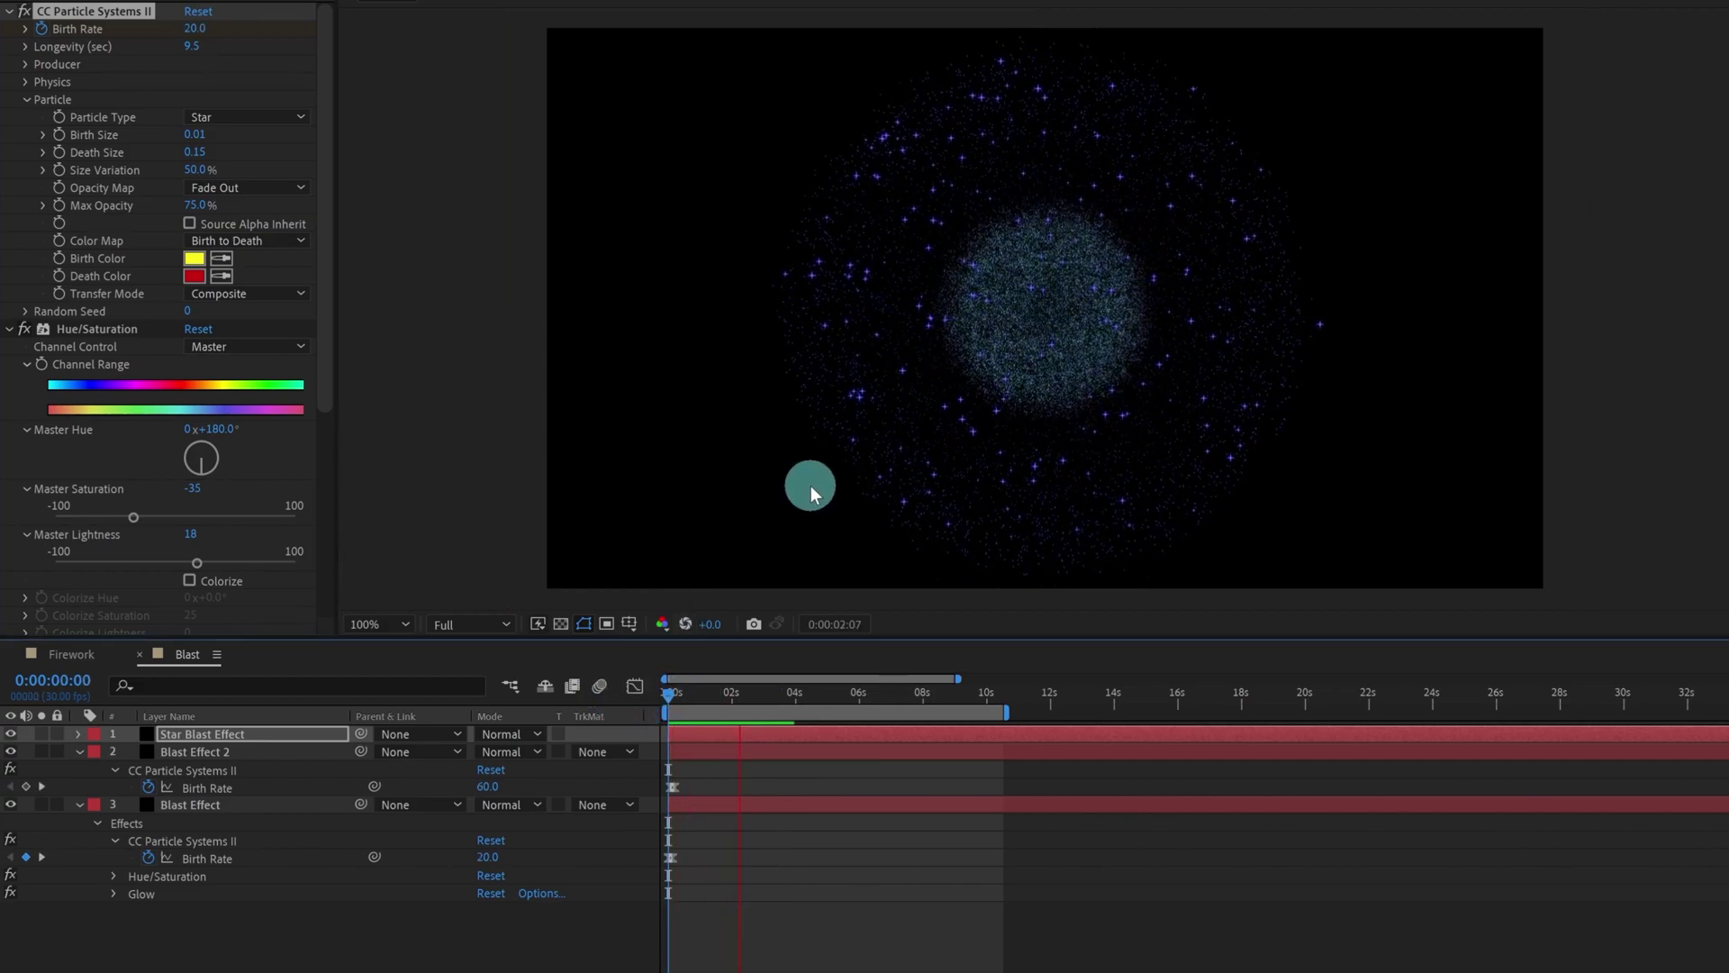
key("comma")
key("comma")
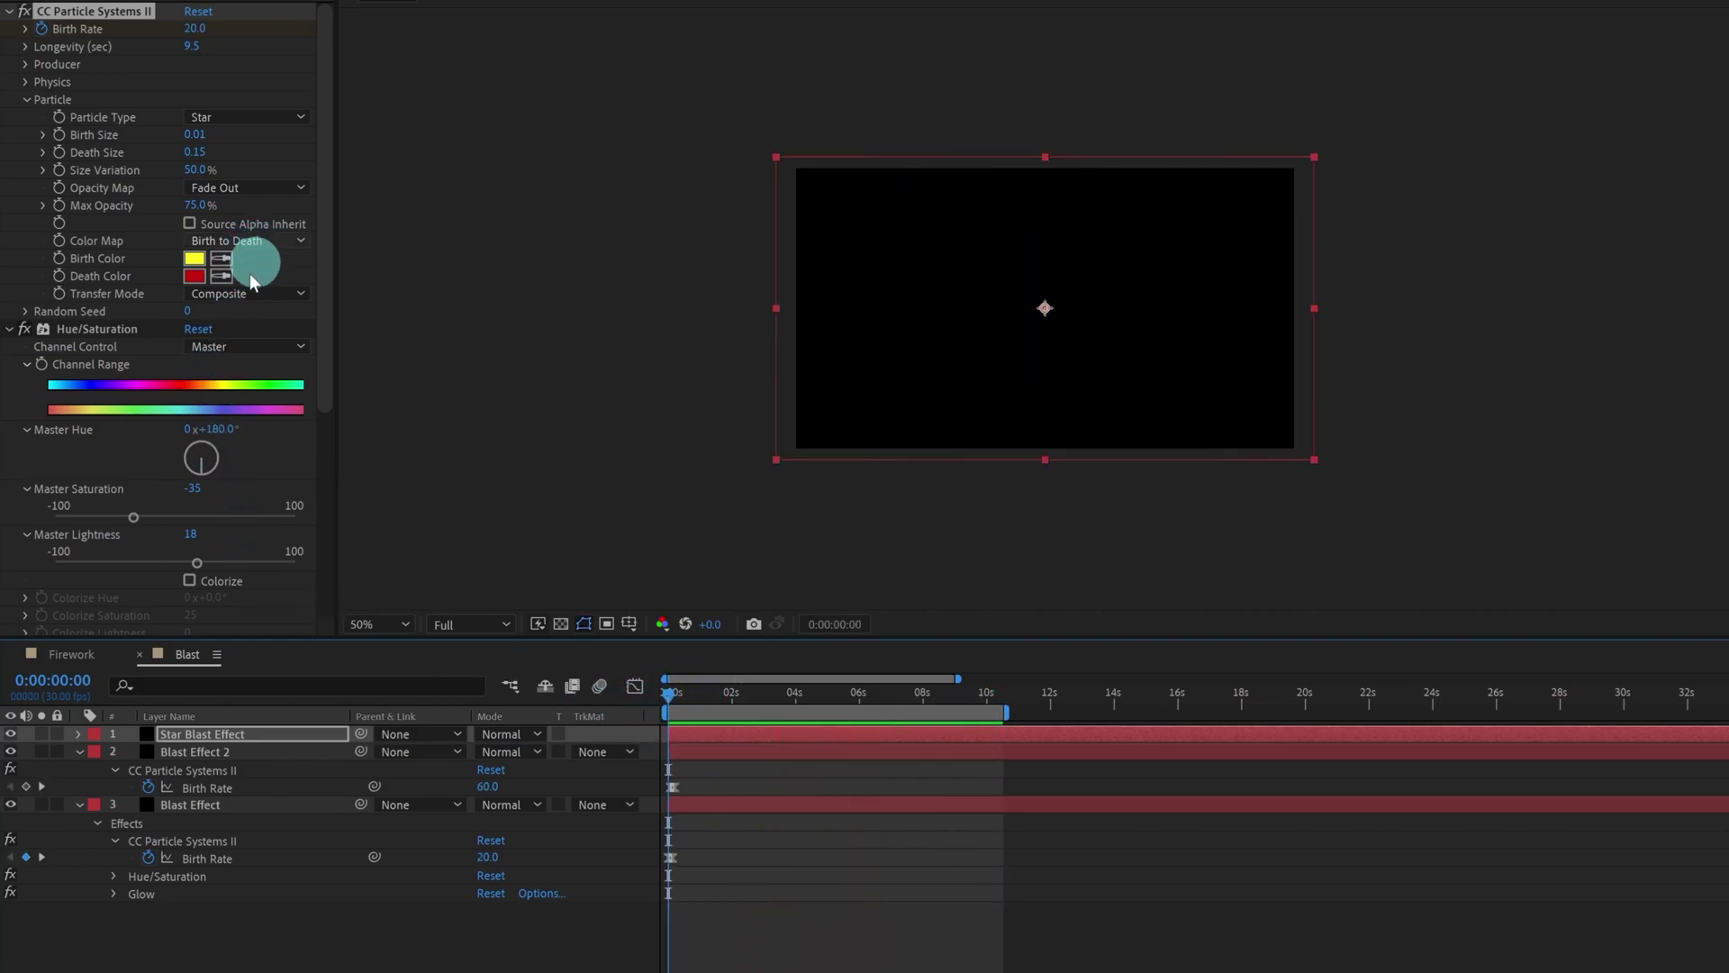
scroll(239, 381, "down", 1)
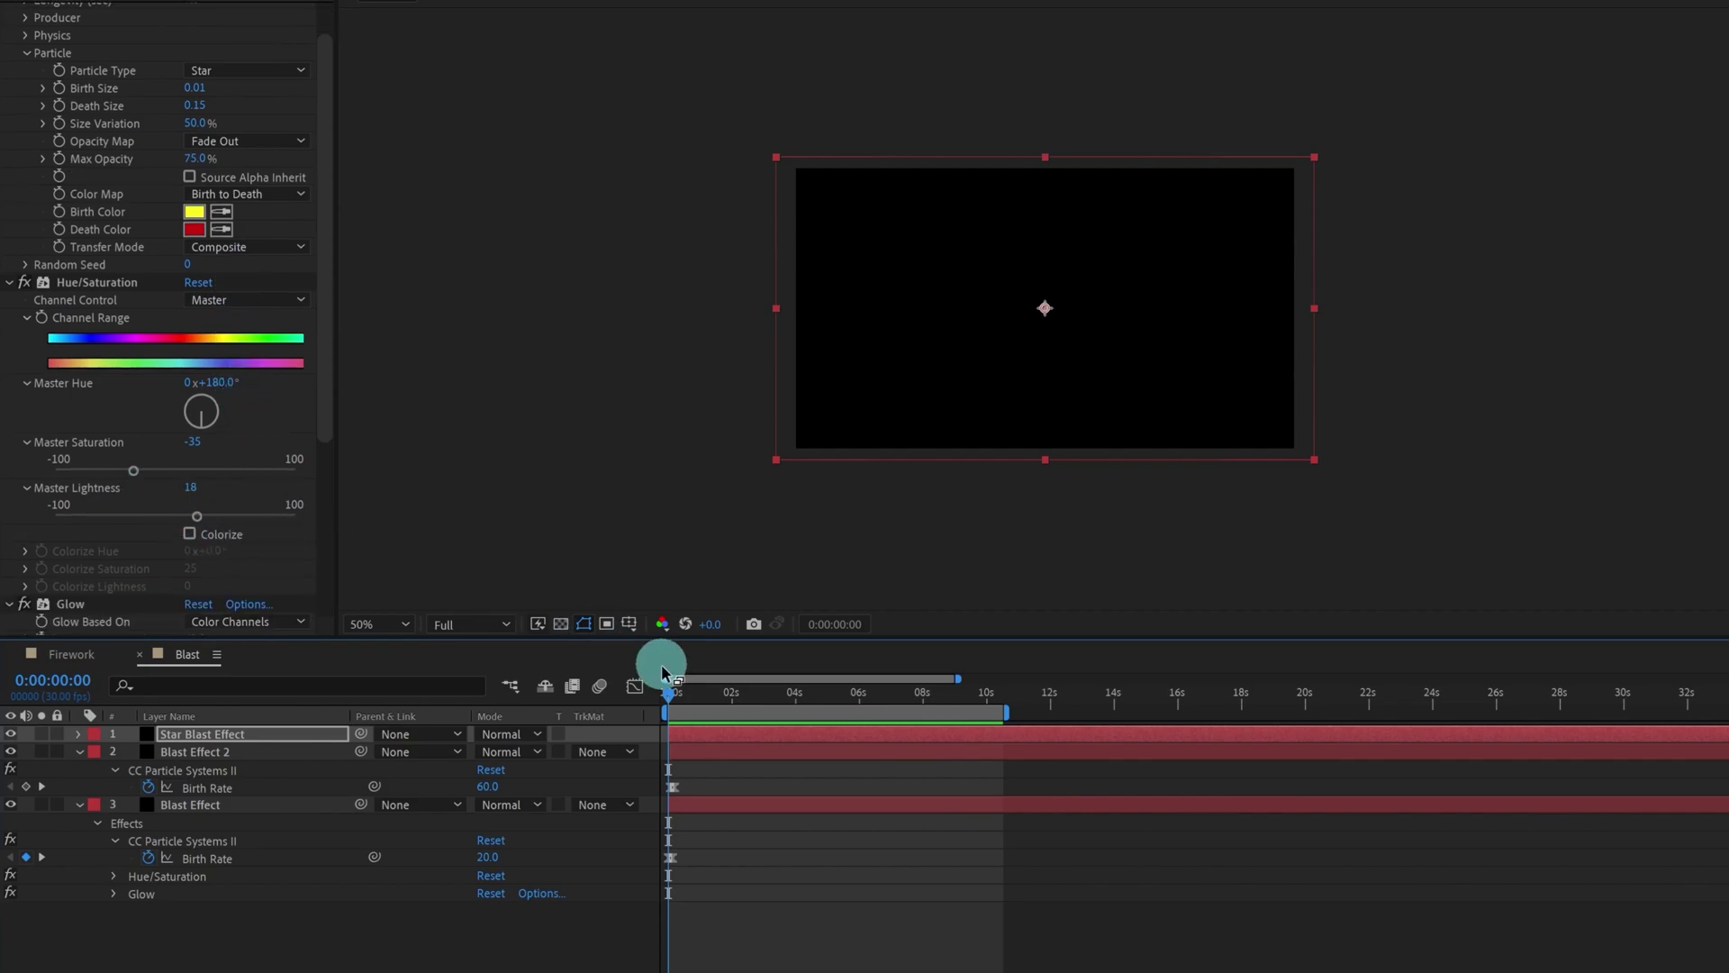
Step: Set Star Blast Effect's Master Saturation to 55 and Master Lightness to 61, and preview the burst from the first frame
left_click(740, 695)
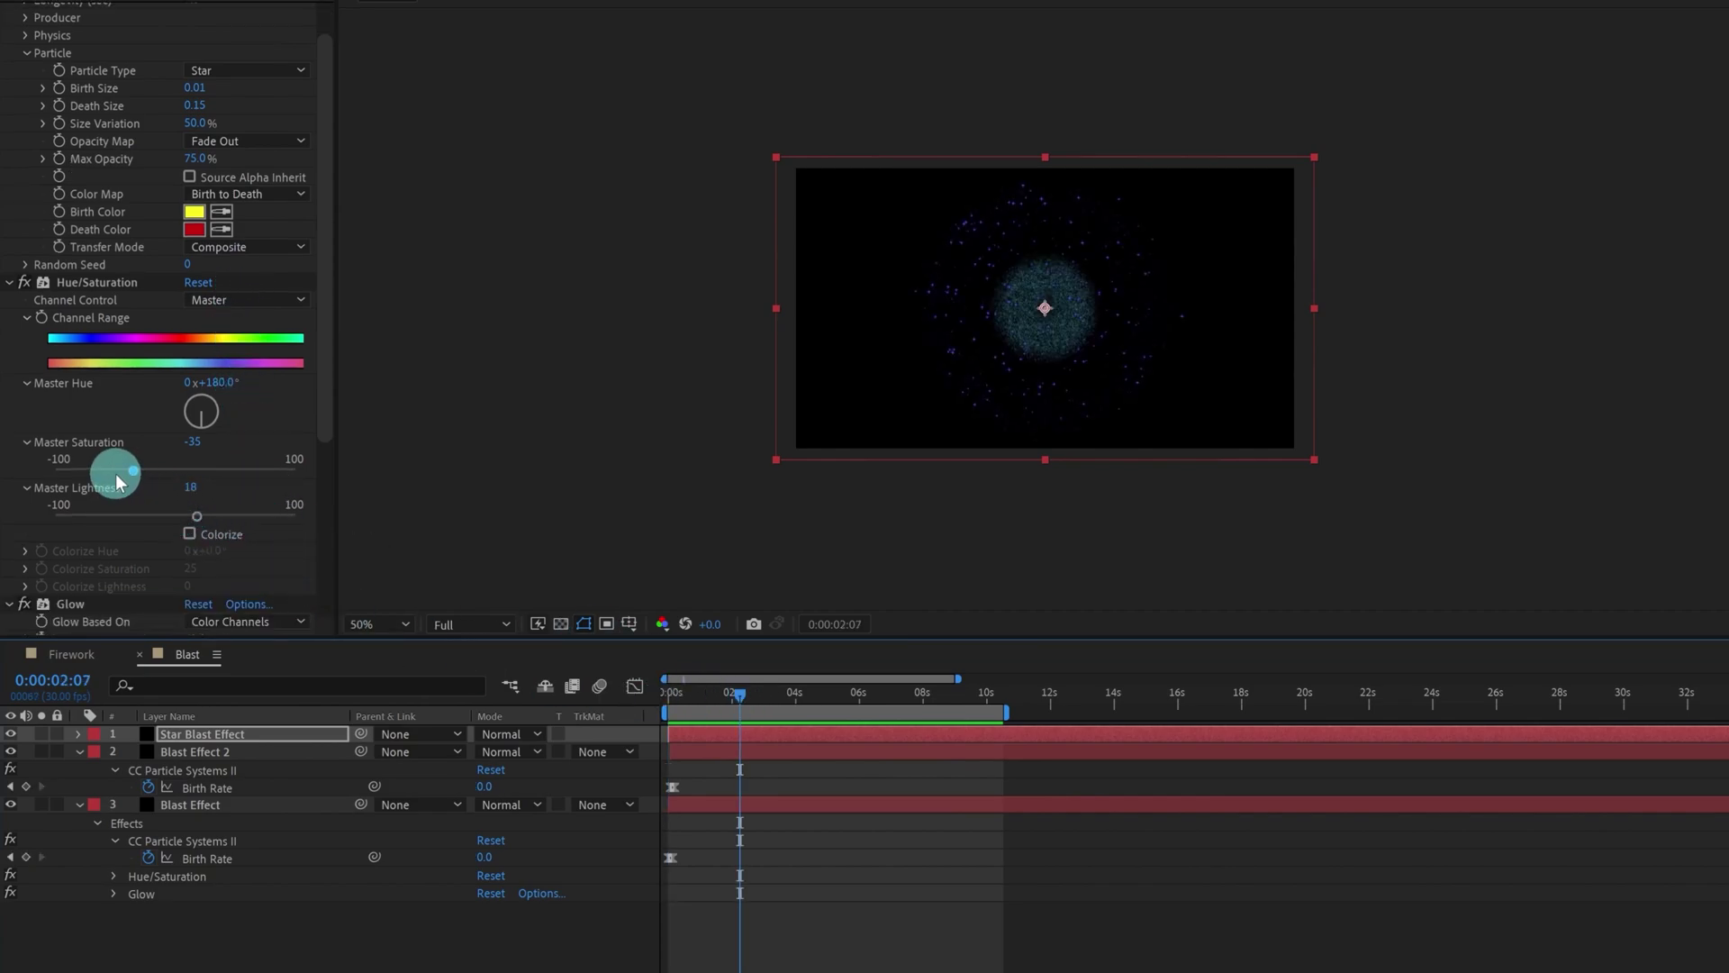
left_click_drag(132, 474, 111, 469)
left_click(198, 517)
left_click_drag(233, 516, 241, 468)
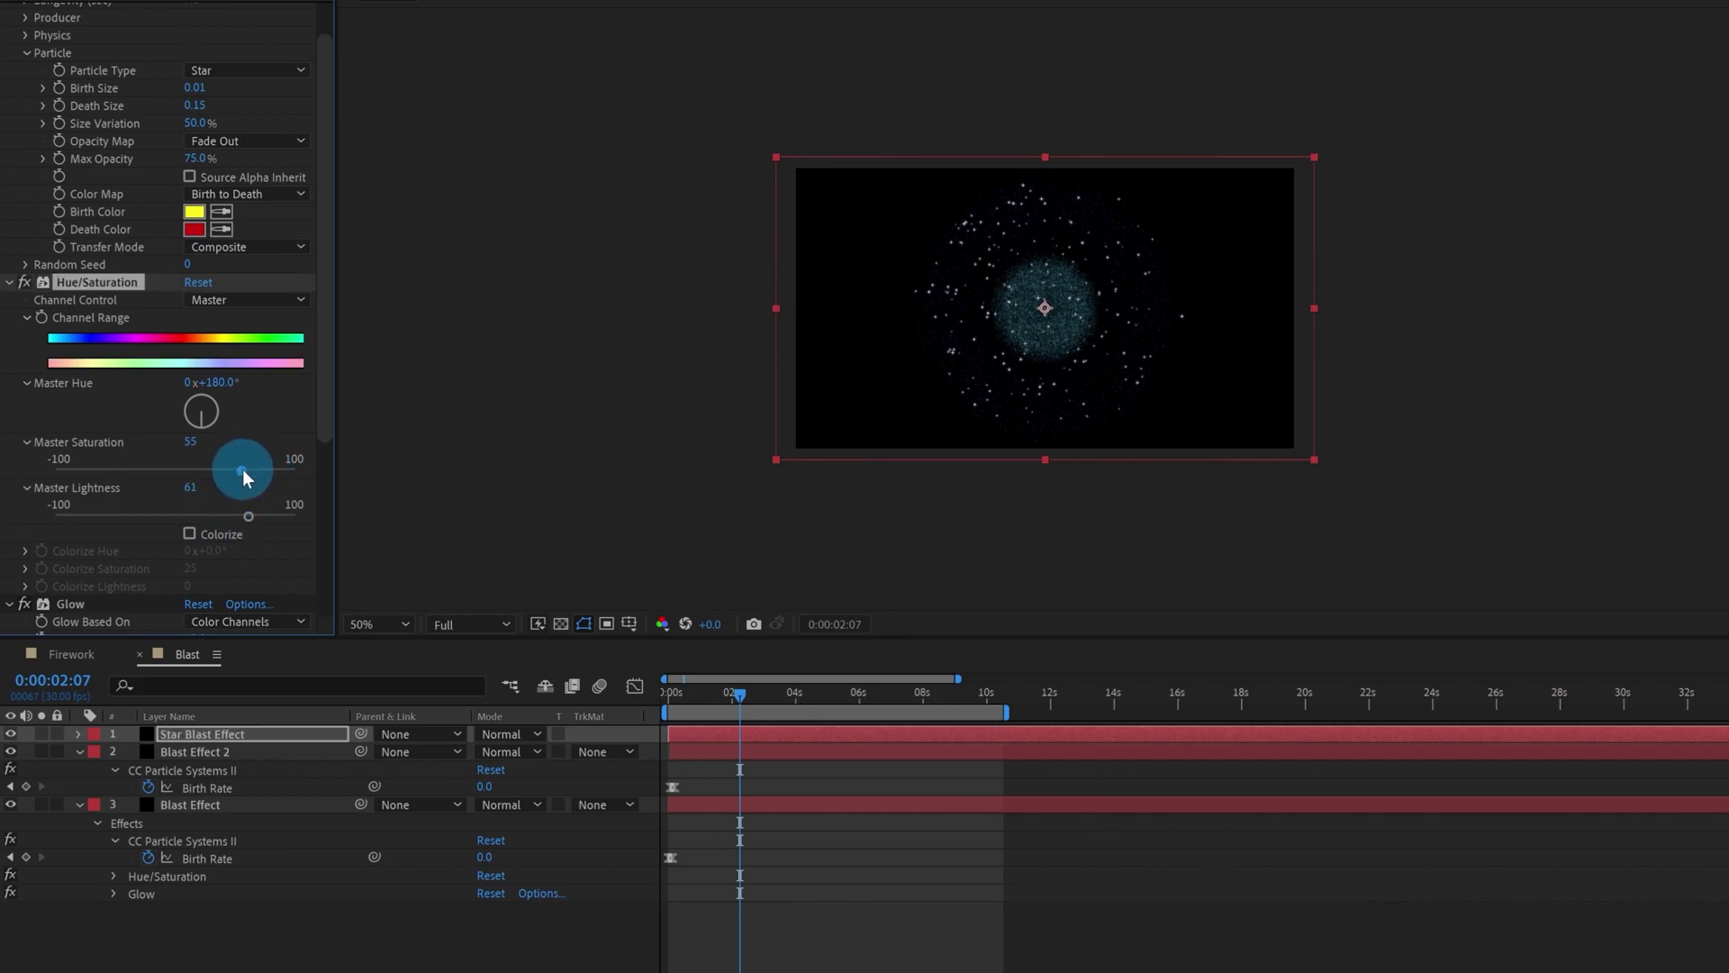
left_click_drag(677, 692, 642, 690)
scroll(693, 469, "up", 1)
key("space")
key("space")
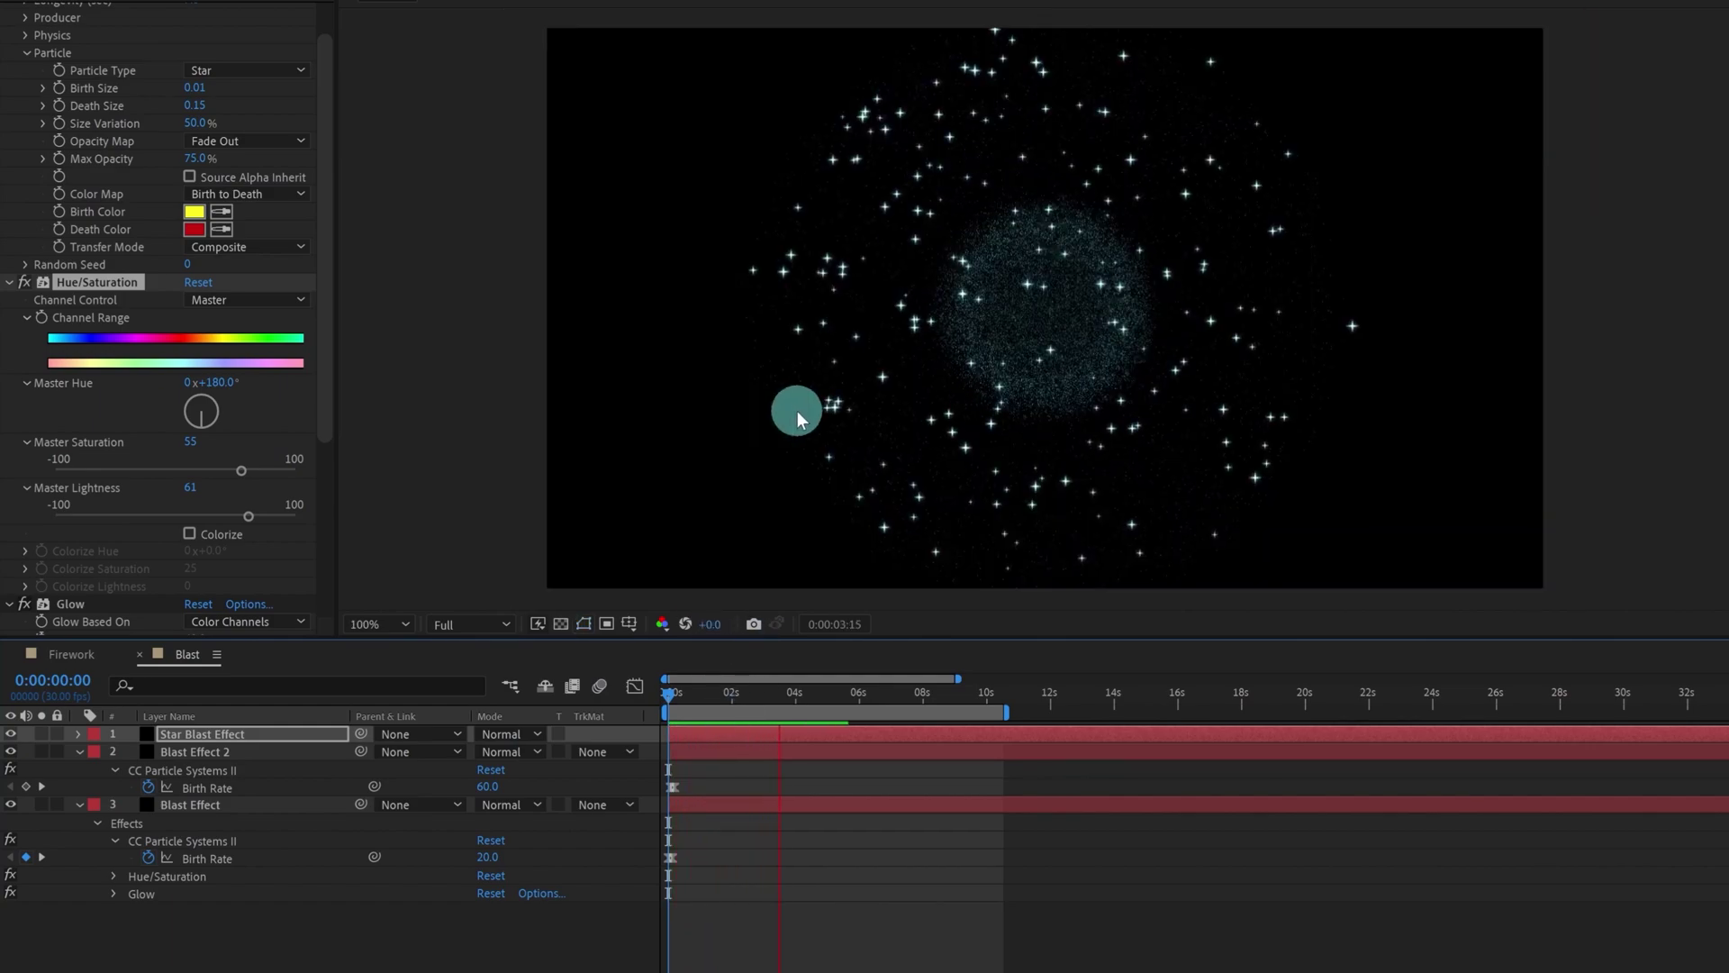
scroll(793, 415, "down", 1)
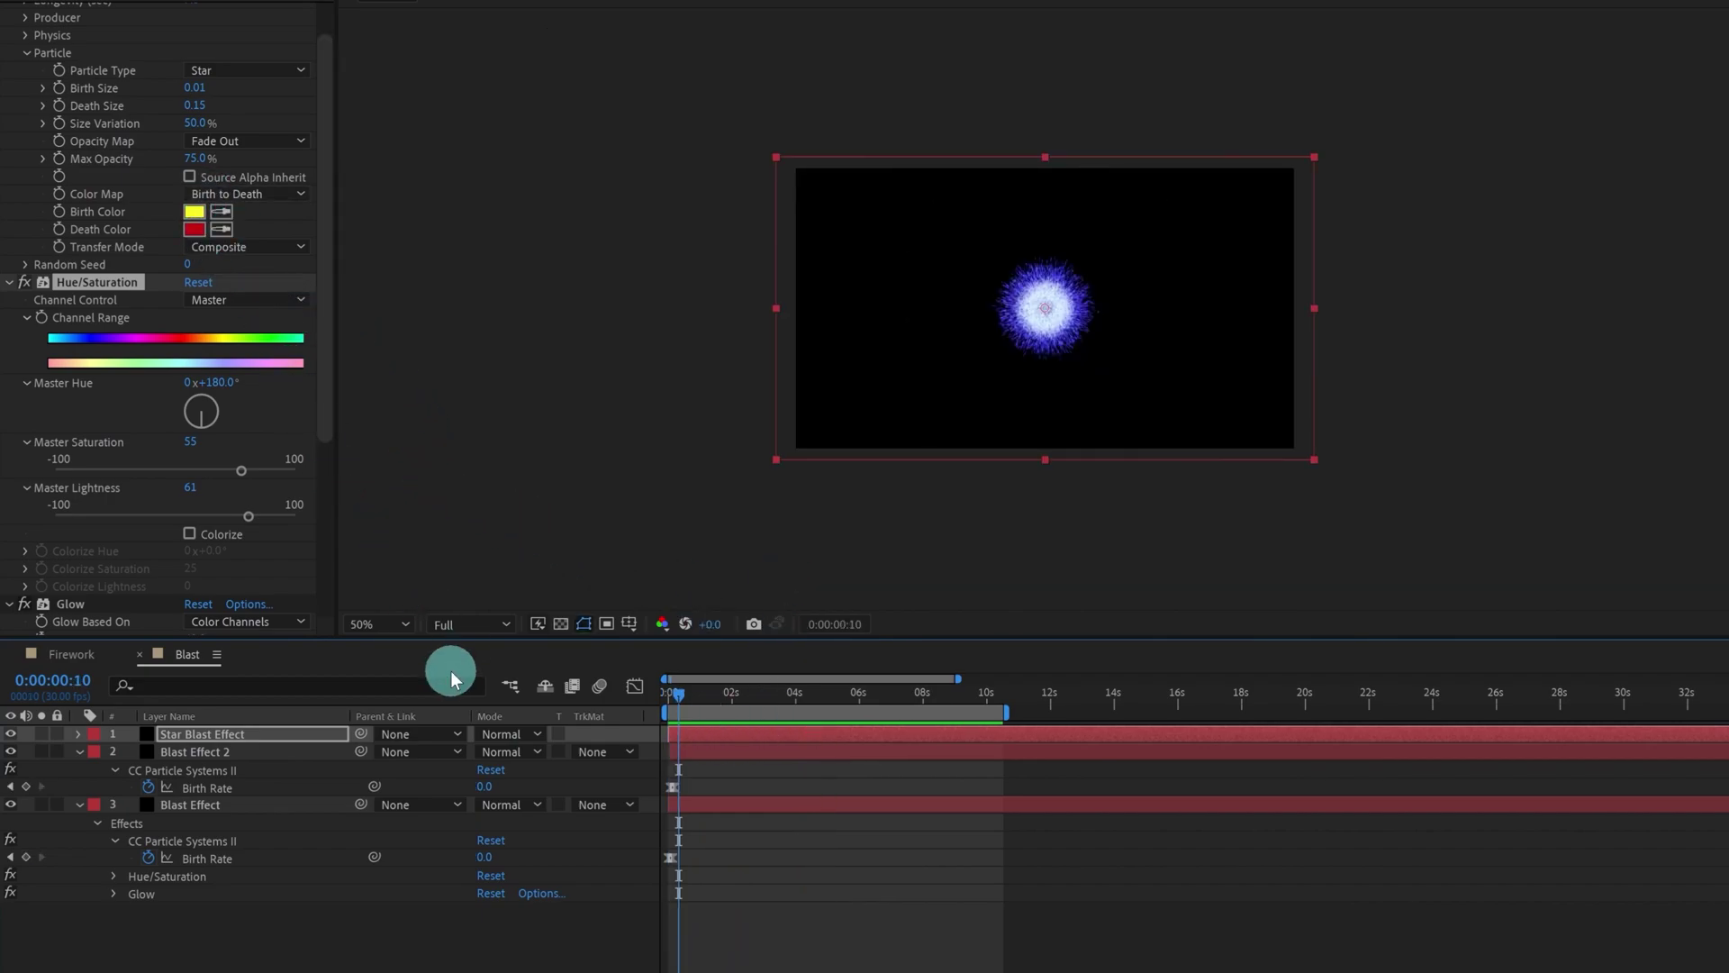
Step: Open the Firework composition and preview the particle trail from the first frame
left_click(72, 652)
left_click(690, 722)
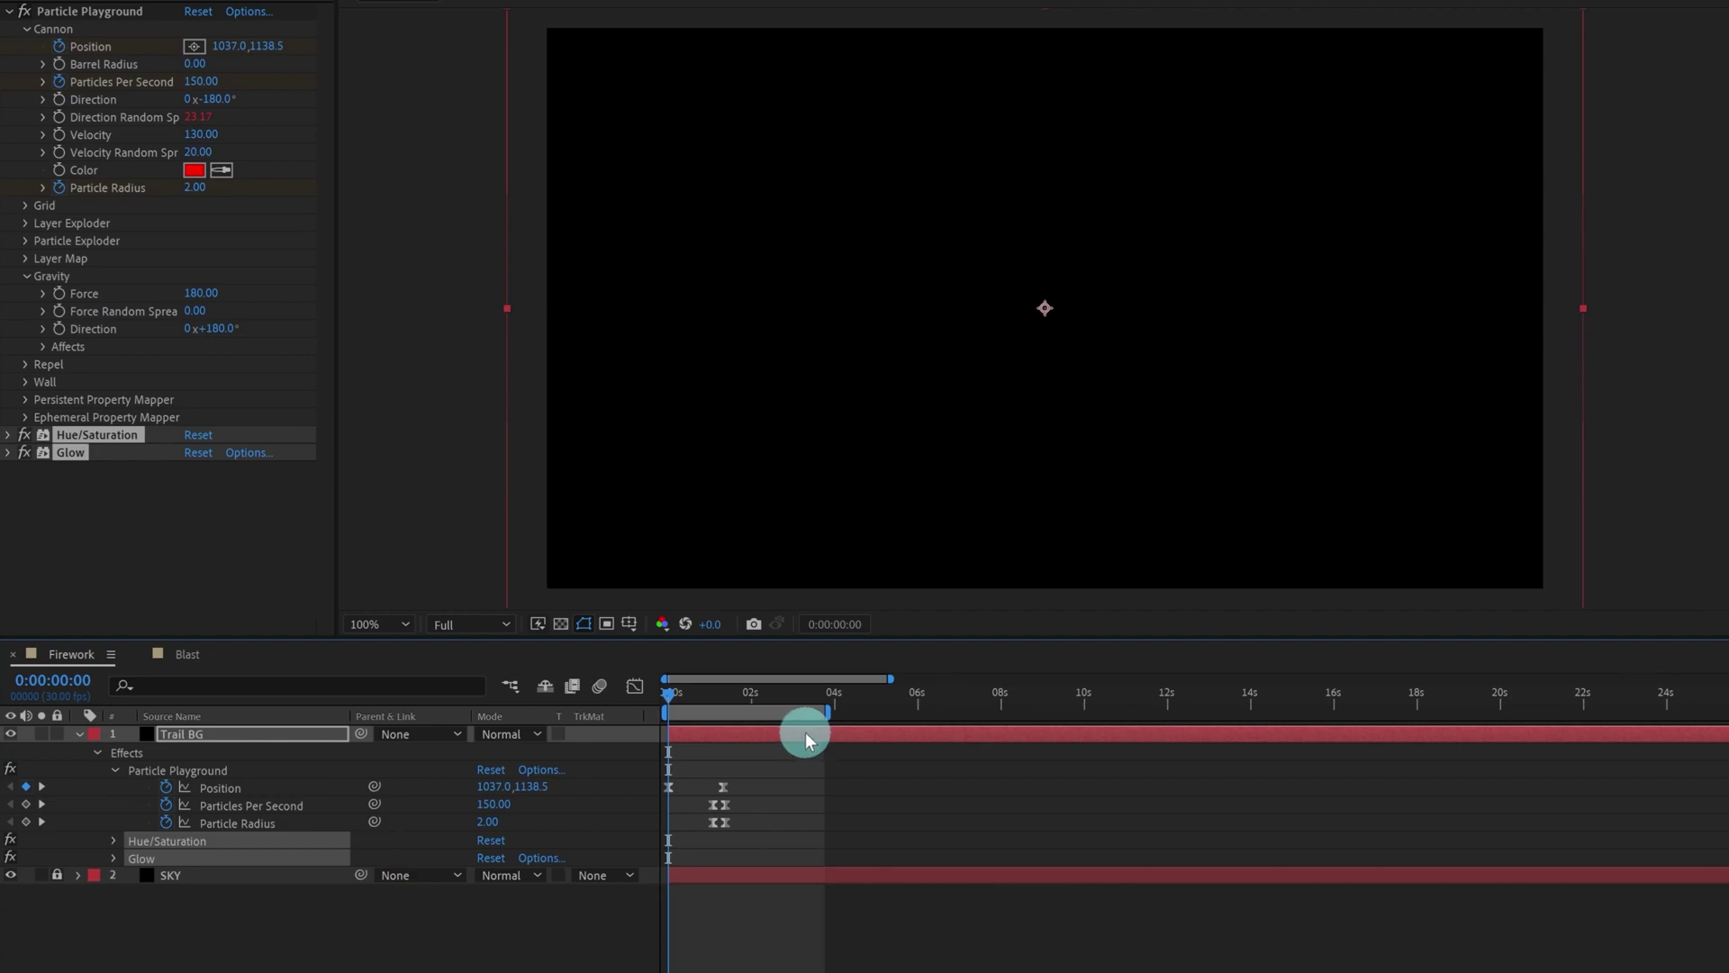
key("space")
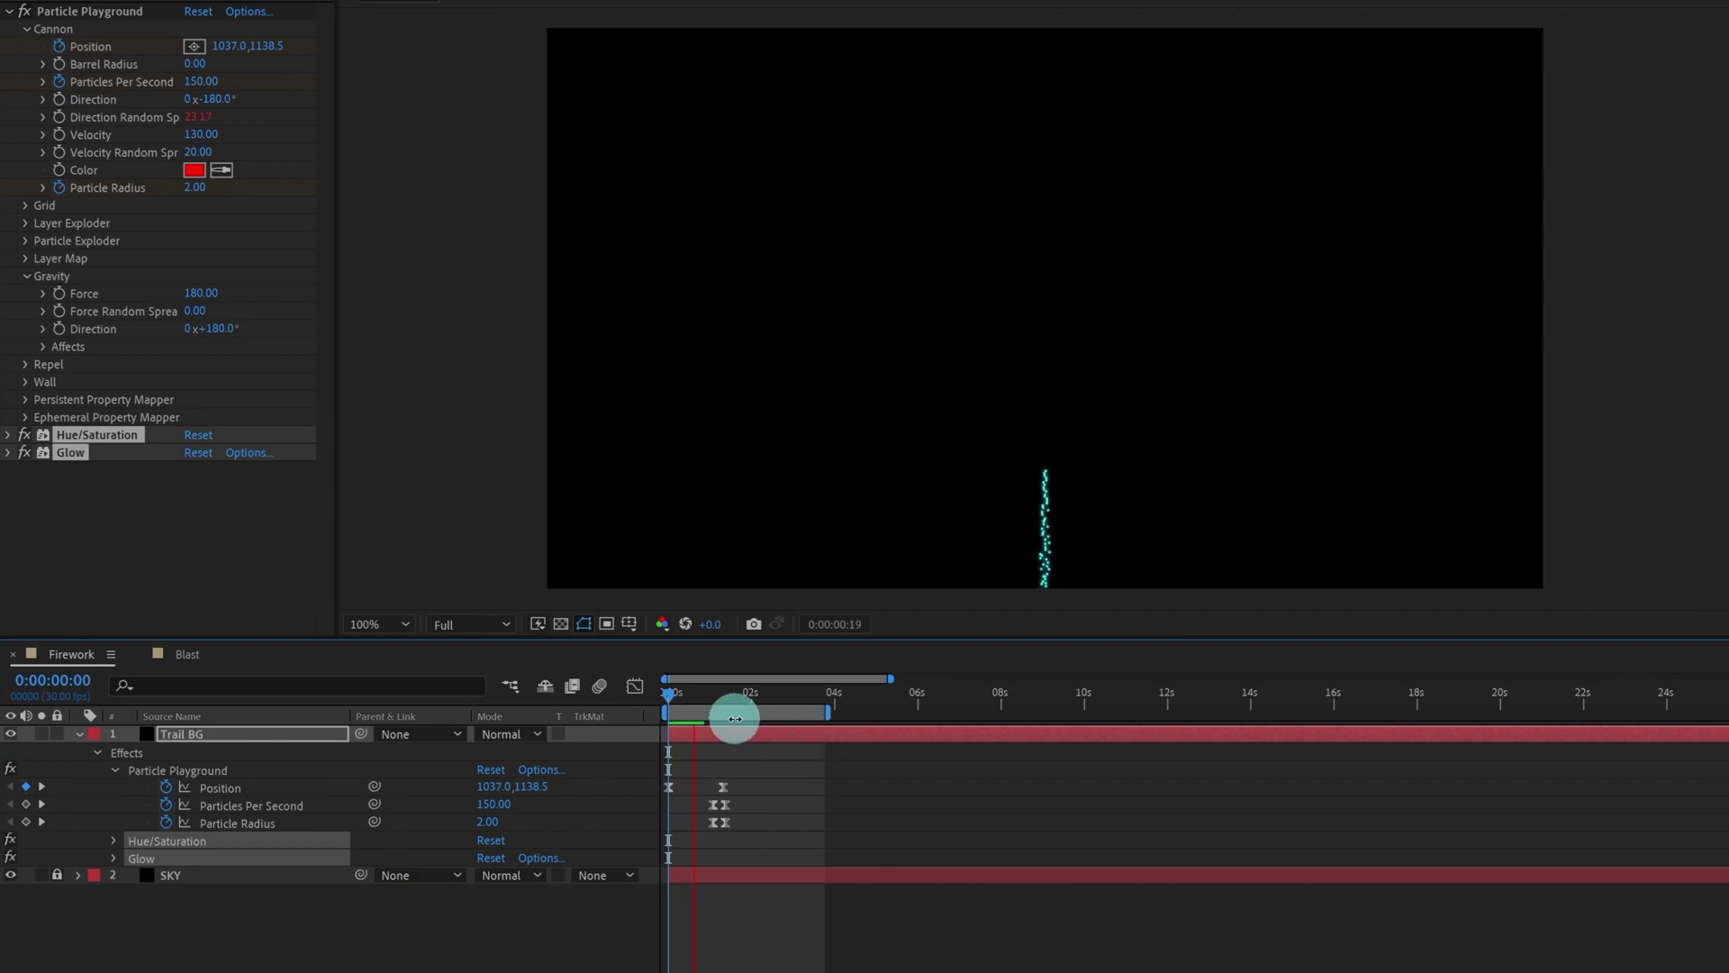
key("space")
Step: Add the Blast composition above Trail BG in Firework and make its layer start at 0:00:01:06, at the tip of the trail
left_click_drag(706, 703, 718, 699)
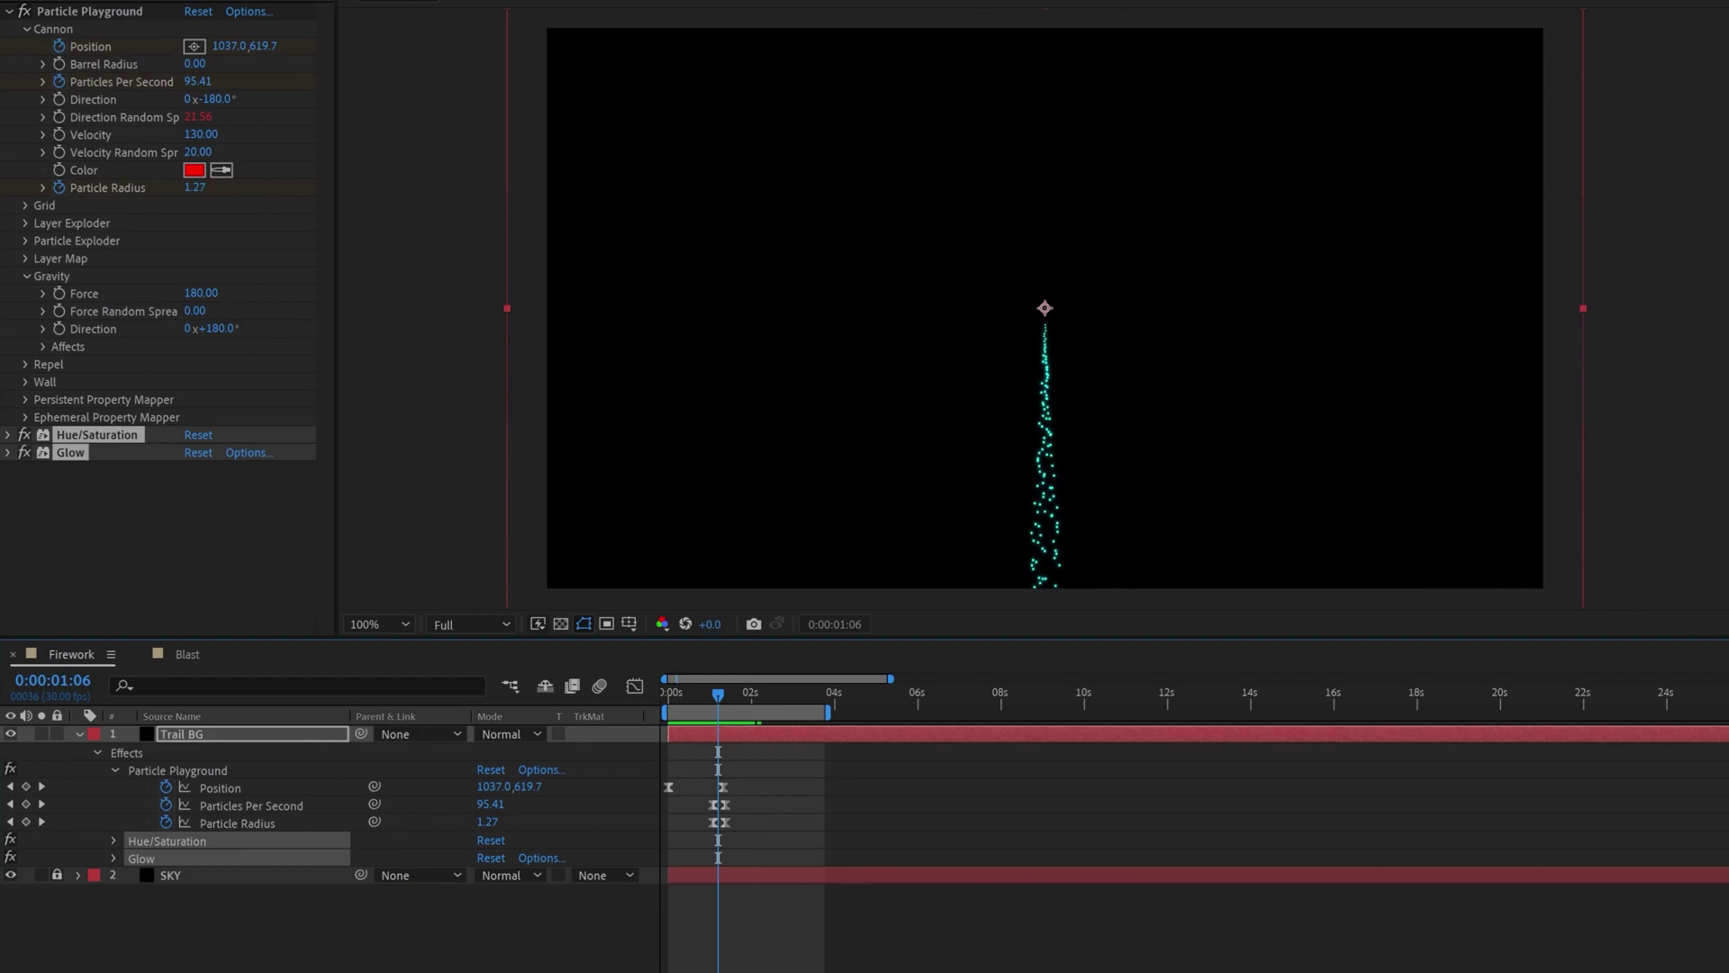
left_click(45, 1)
left_click_drag(62, 187, 267, 632)
left_click(89, 286)
left_click_drag(64, 155, 219, 734)
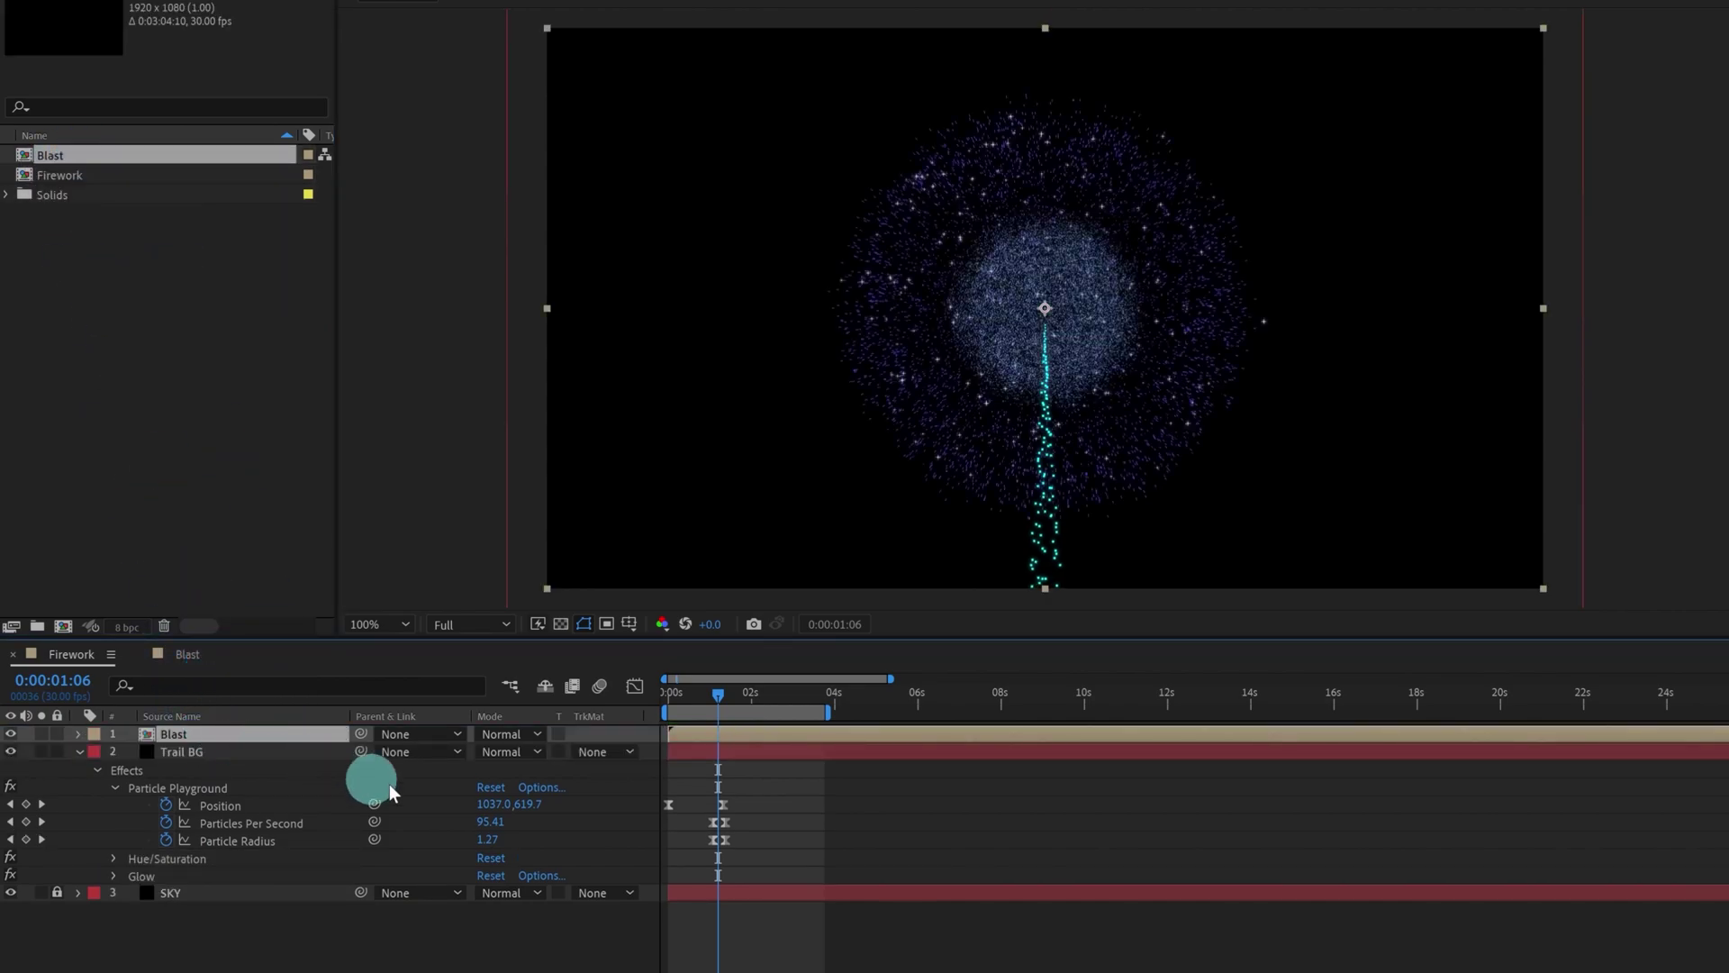
key("=")
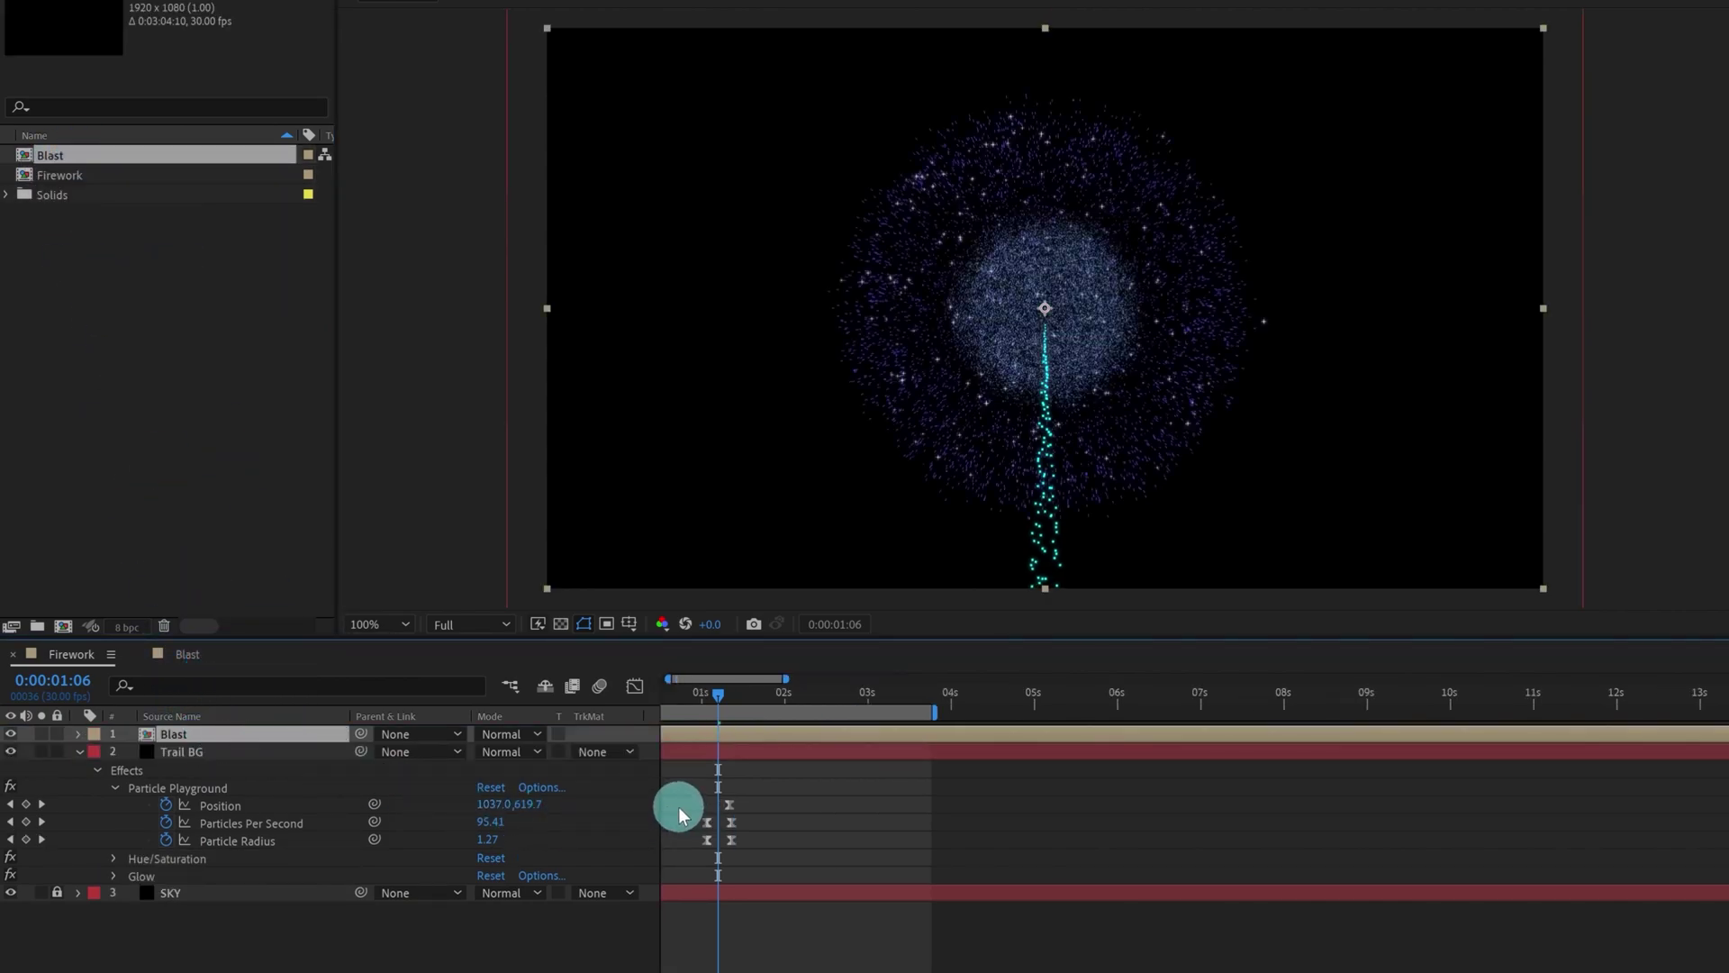
key("bracketleft")
Step: Extend the Firework composition's work area to about 14 seconds and preview the trail with the blast from the first frame
left_click_drag(738, 694, 506, 701)
key("minus")
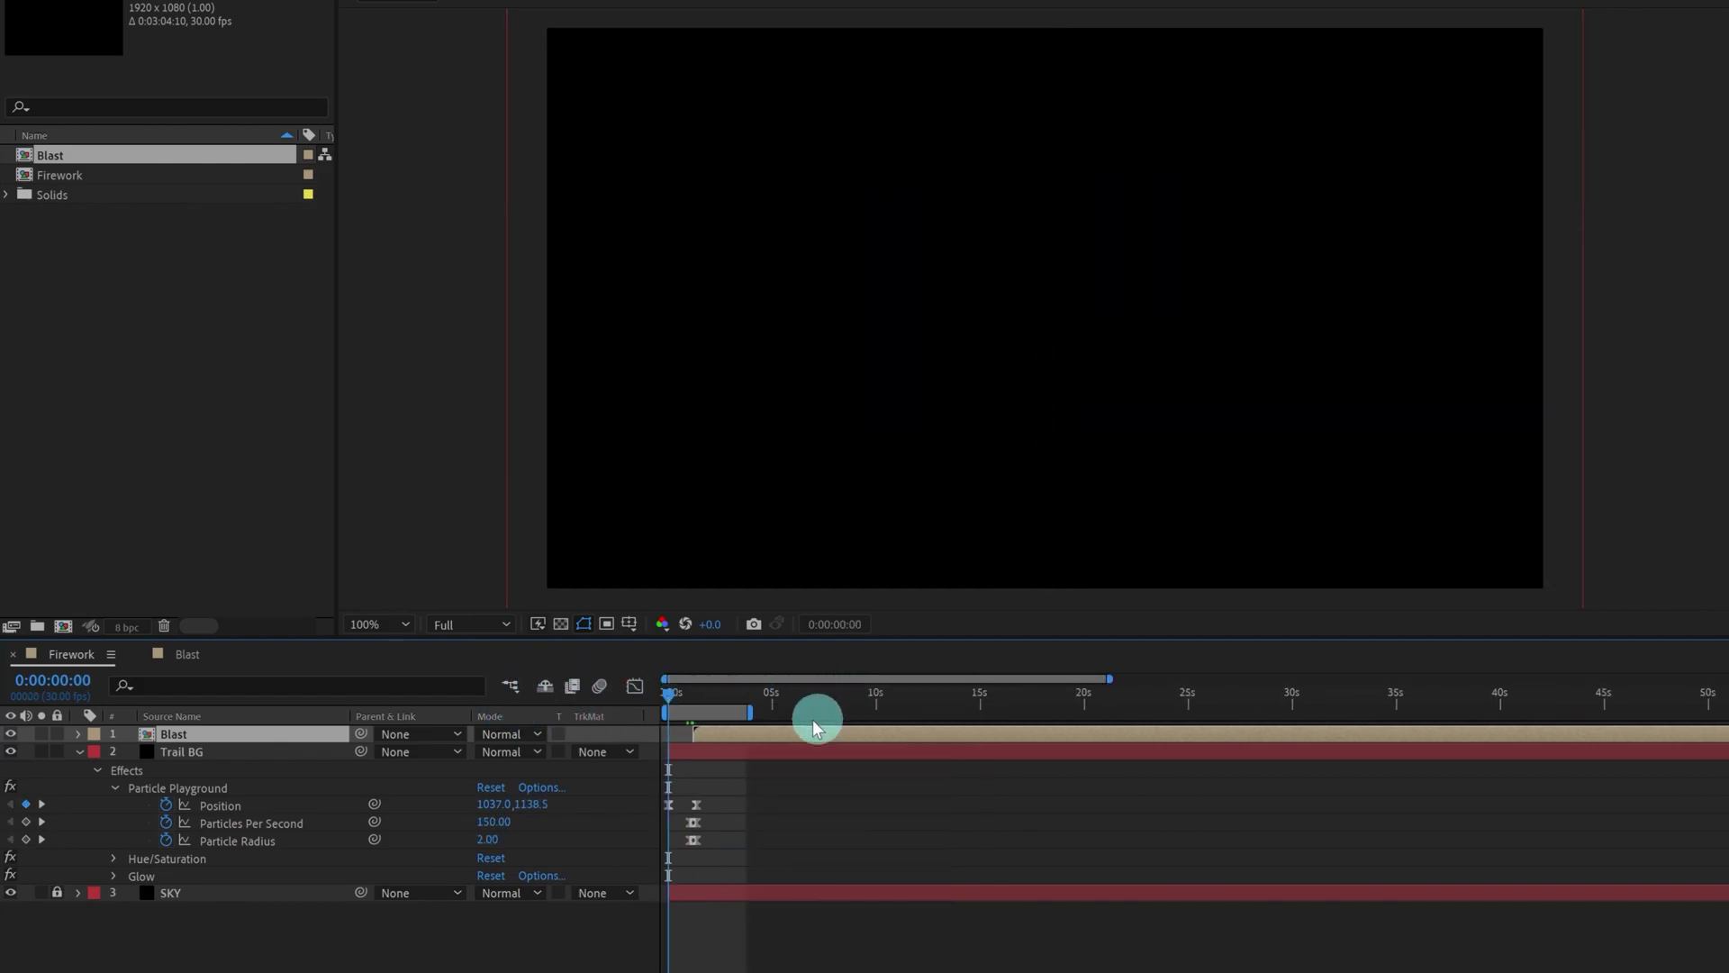
left_click_drag(754, 712, 962, 728)
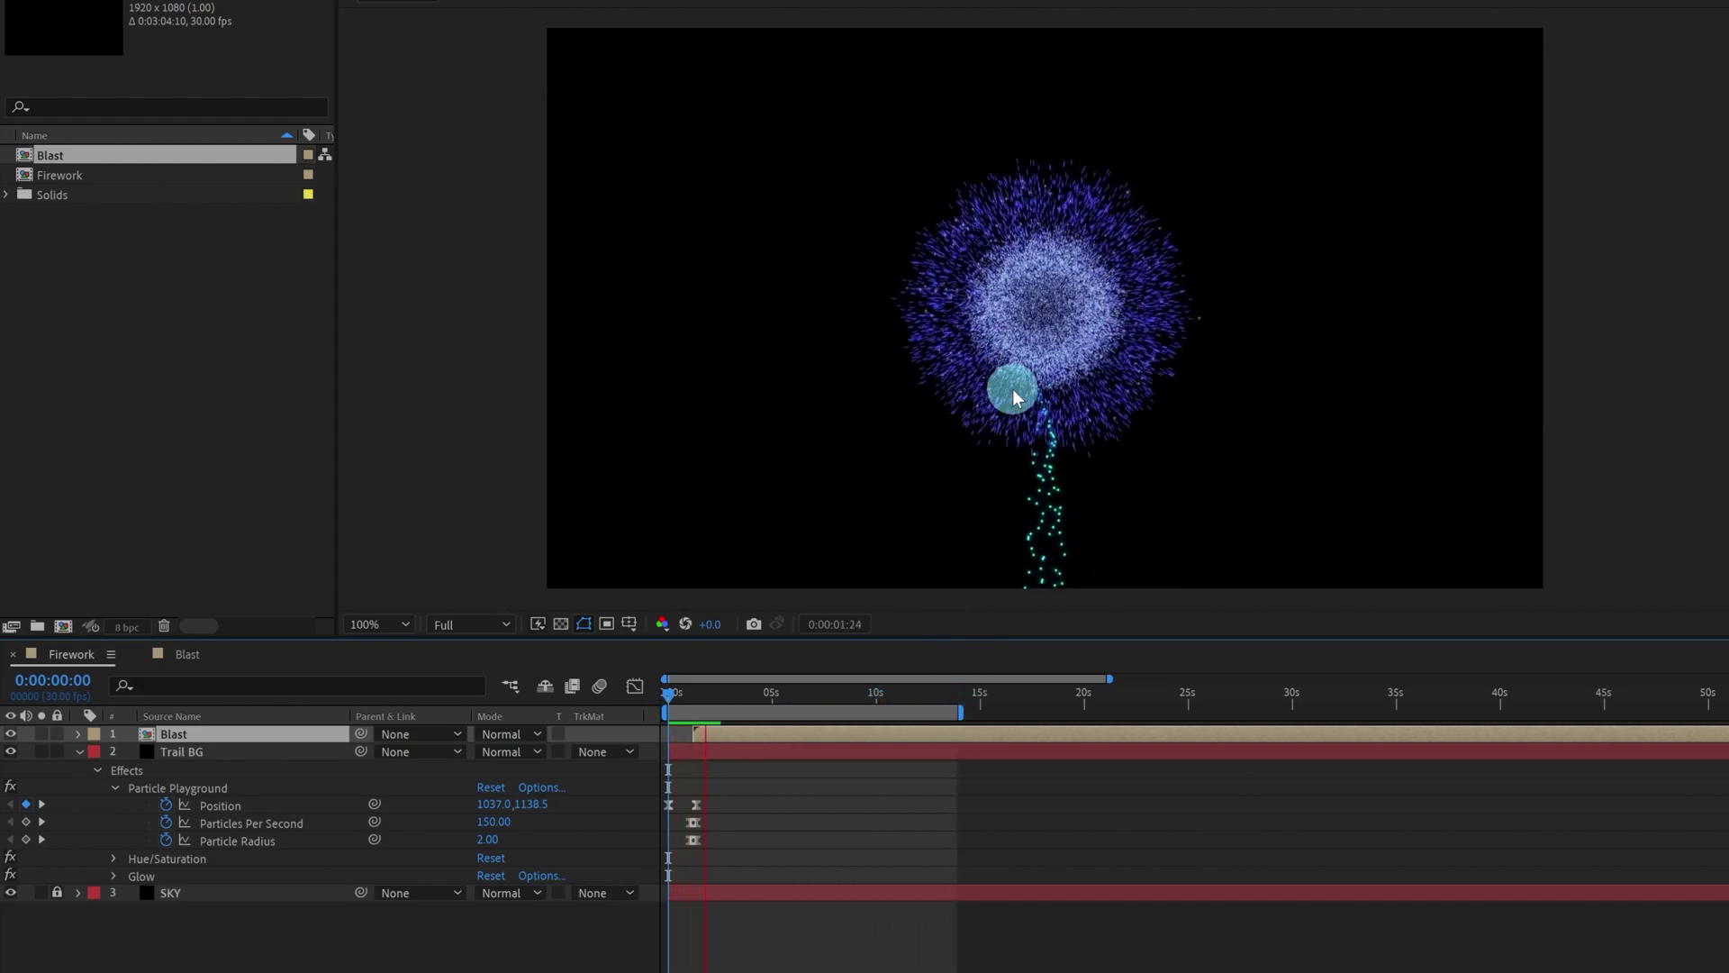
left_click(673, 695)
scroll(710, 481, "down", 2)
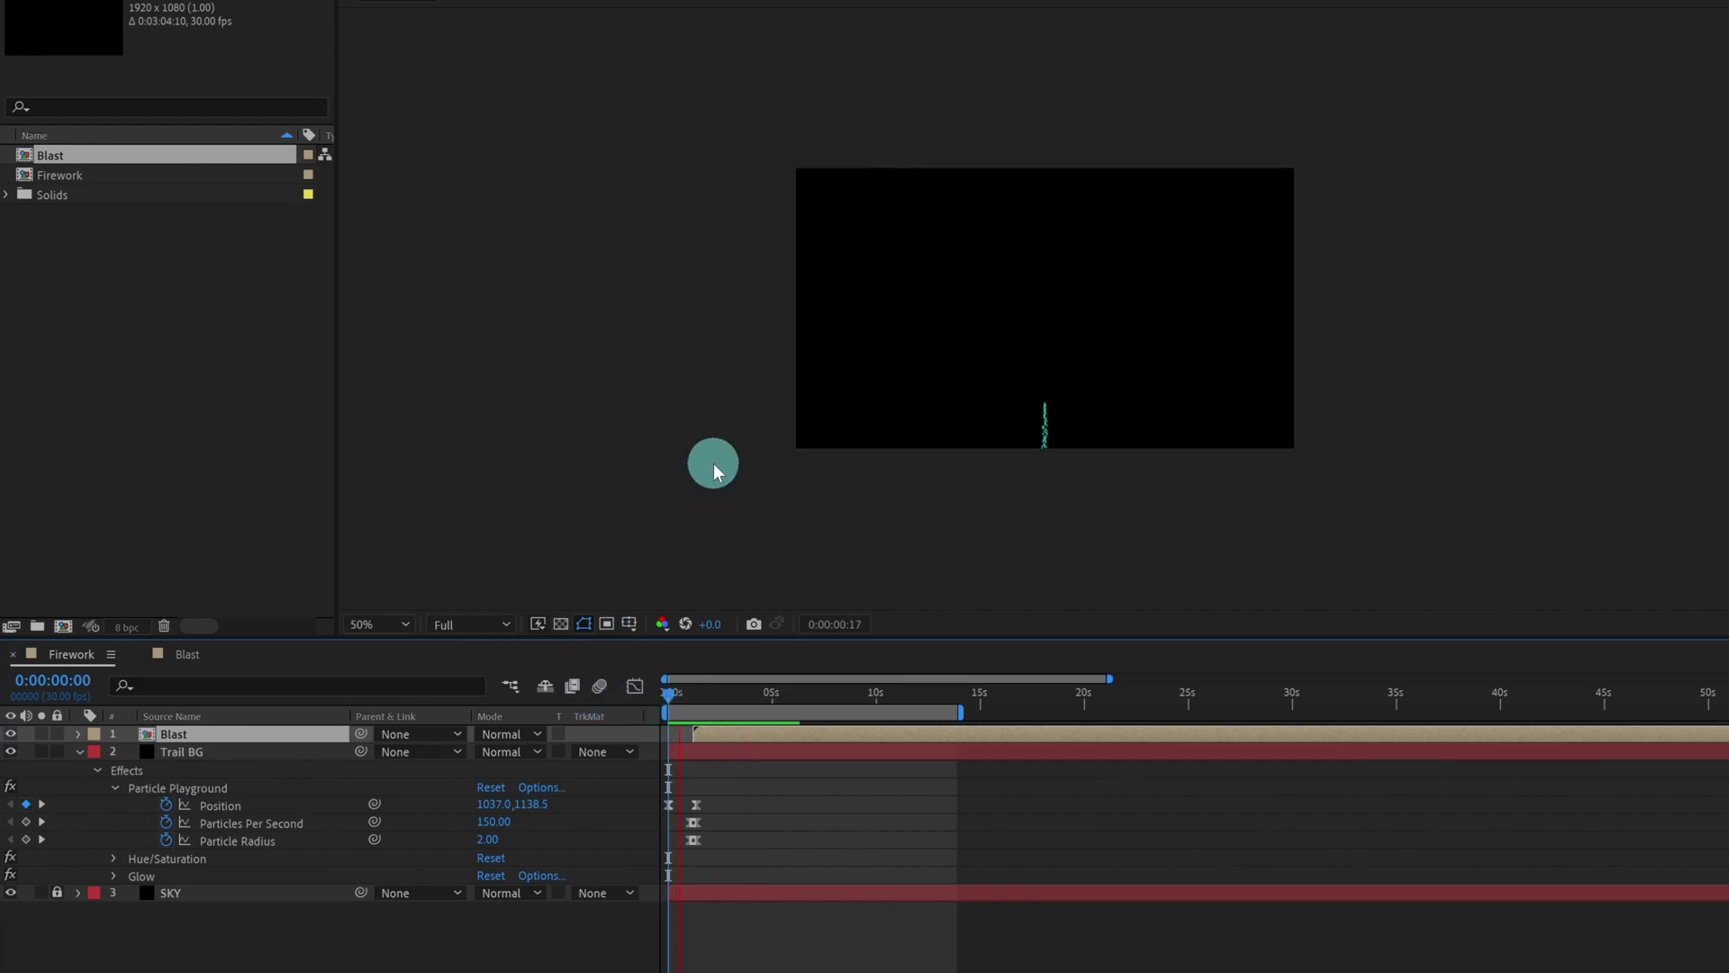
scroll(713, 463, "up", 2)
Step: Set the Master Hue of Trail BG's Hue/Saturation effect to 203° and preview the firework from the first frame
left_click(755, 753)
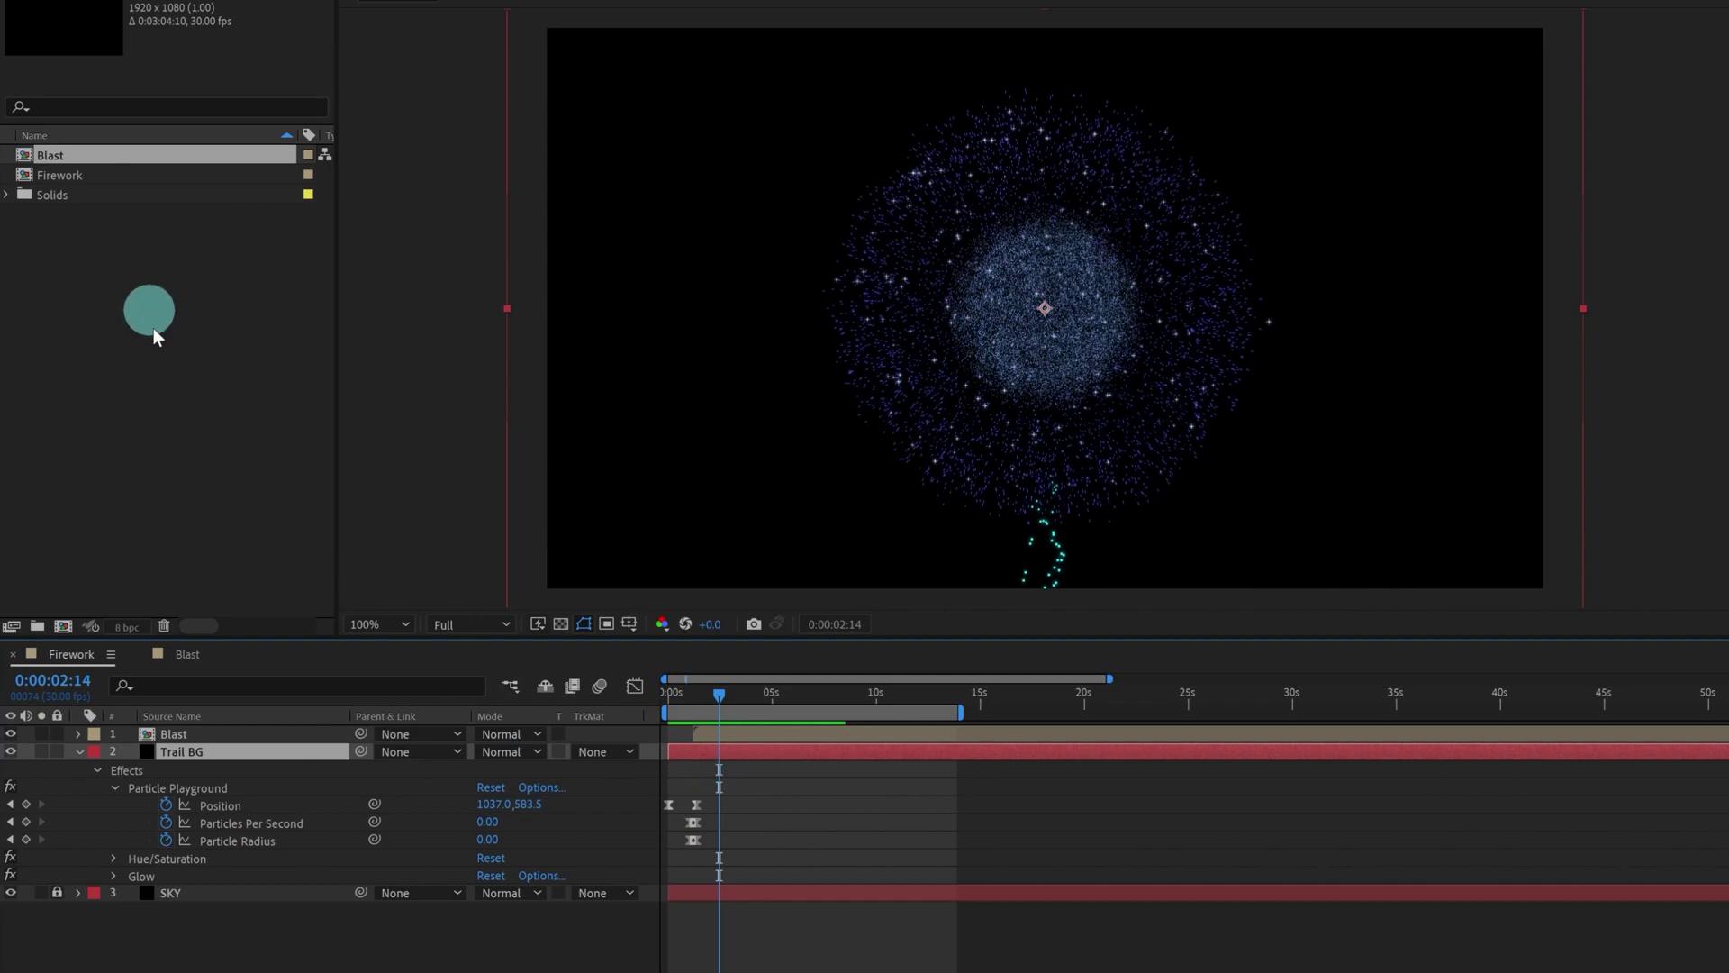
left_click(169, 0)
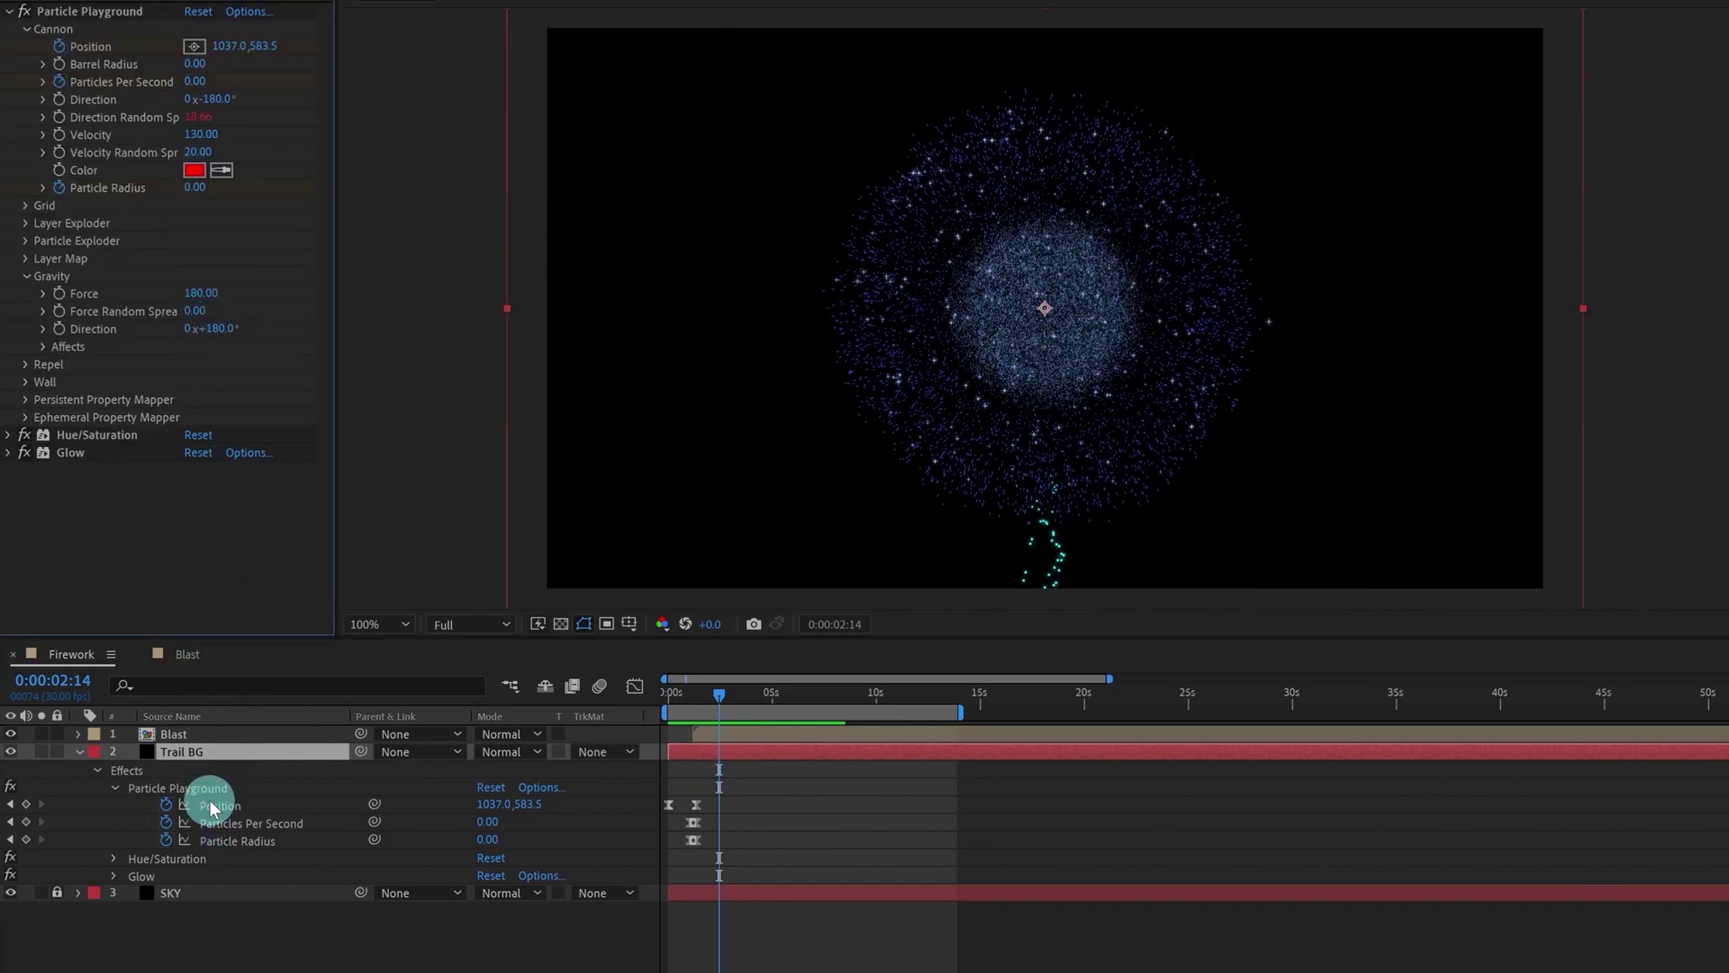
left_click(8, 435)
mouse_move(226, 430)
left_mouse_down()
mouse_move(237, 420)
mouse_move(204, 427)
left_mouse_up()
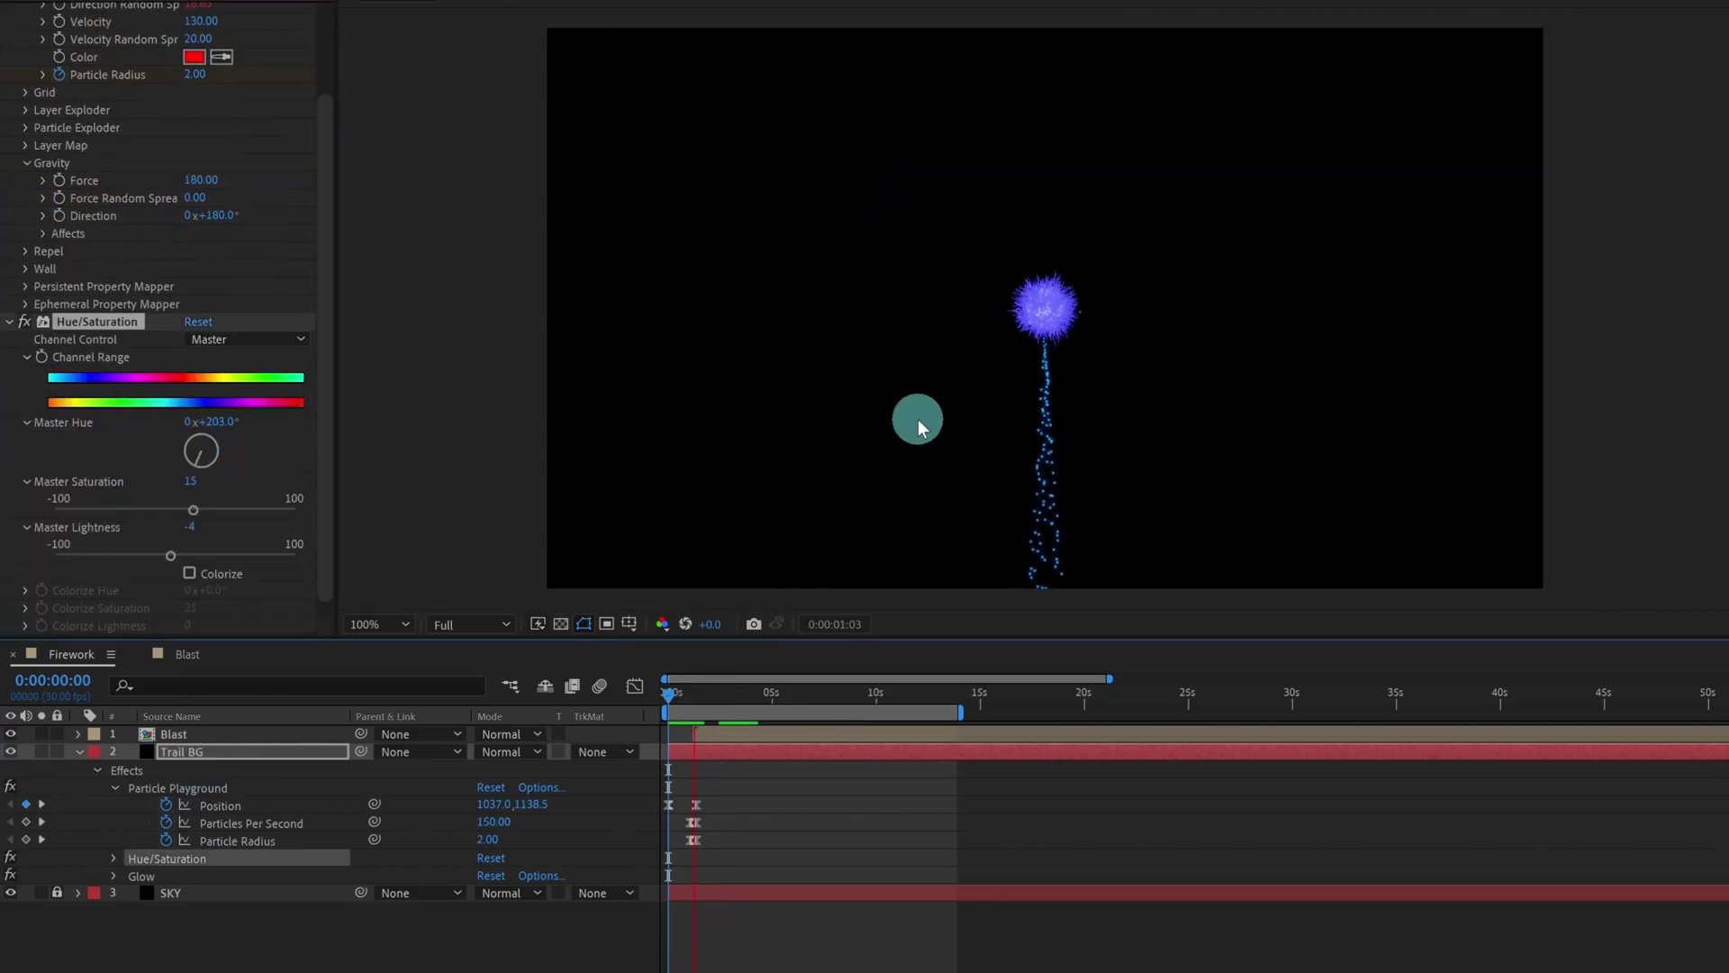